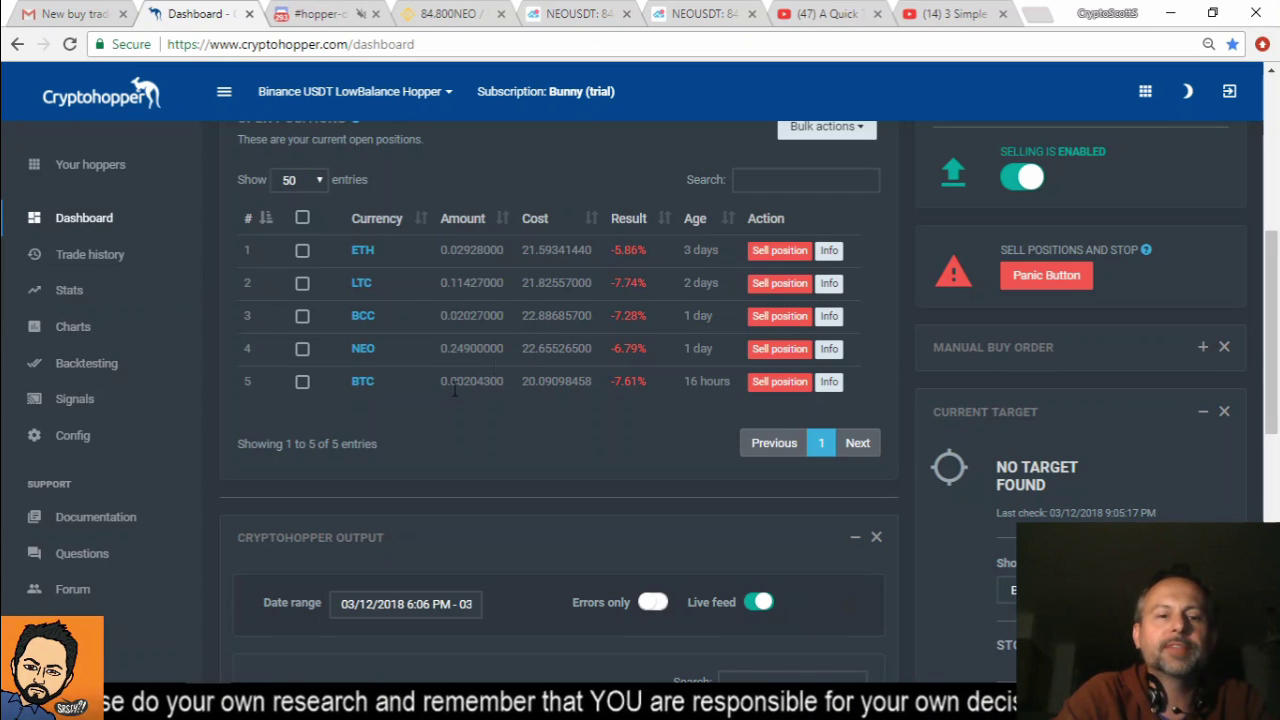
Step: Switch to Calculator, compute 6.8% of 22.66 for the NEO position, clear the result and return to the Cryptohopper dashboard
key(alt+Tab)
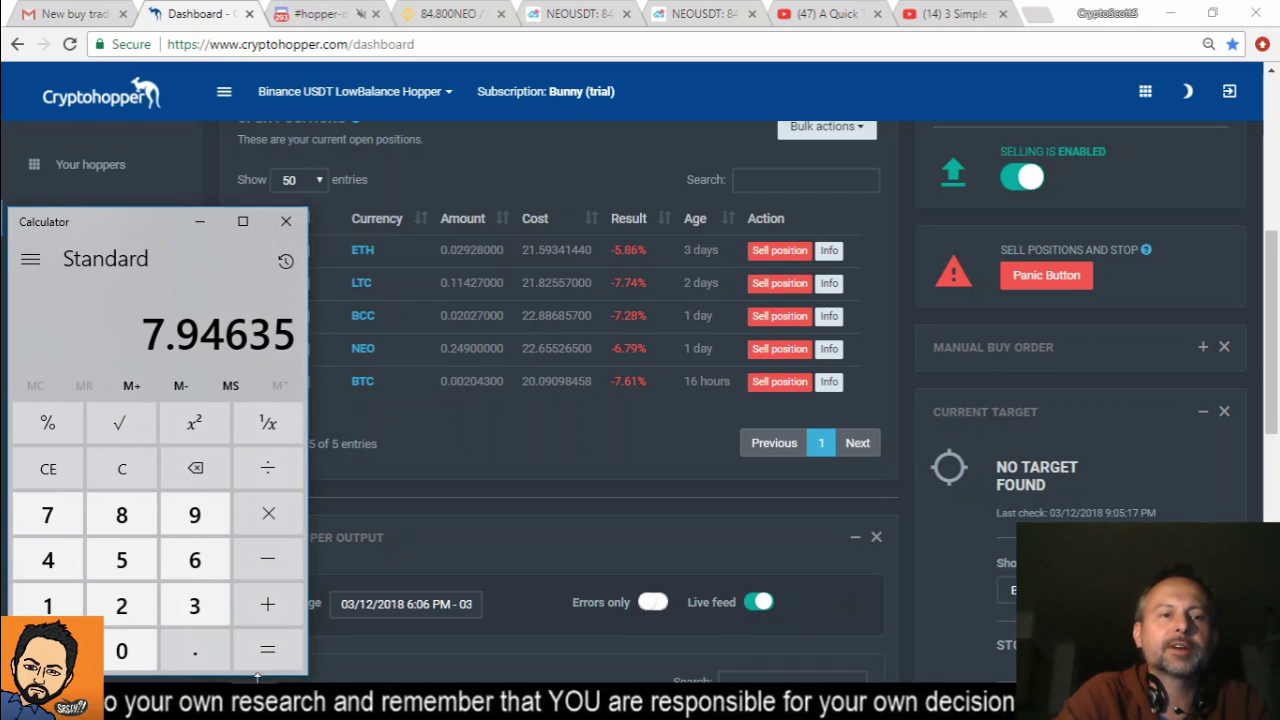
click(132, 463)
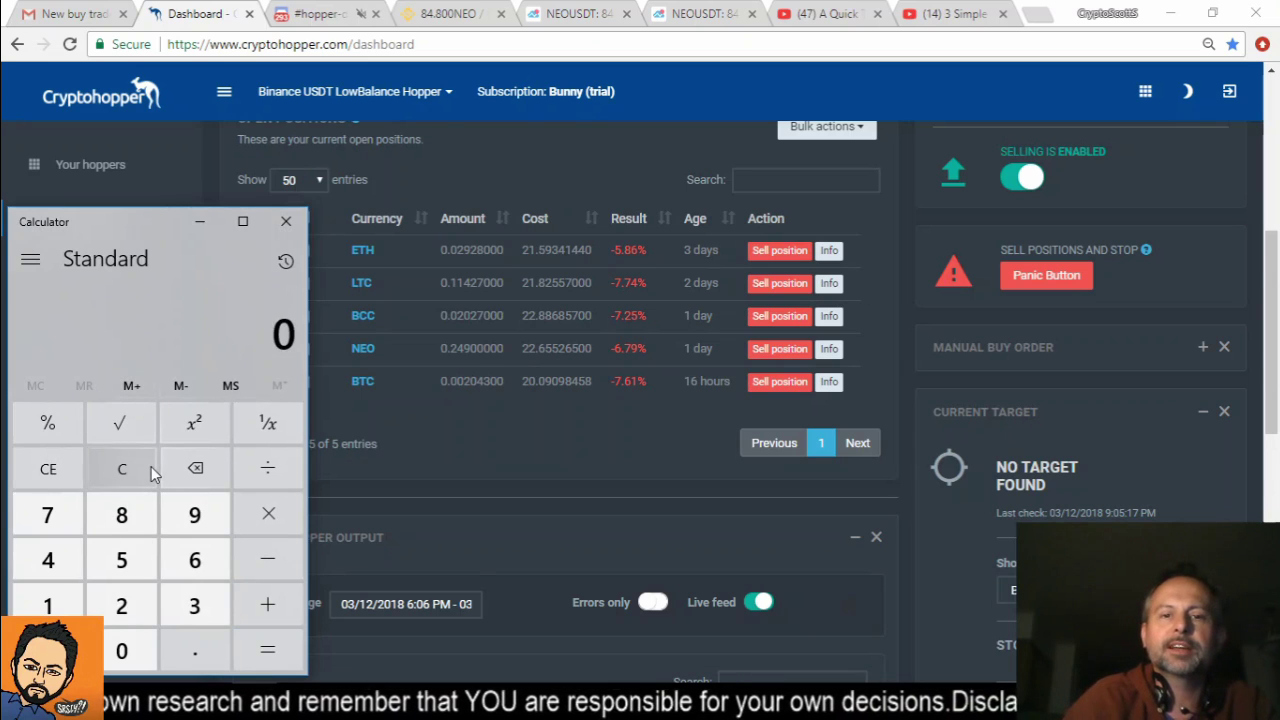
text(2)
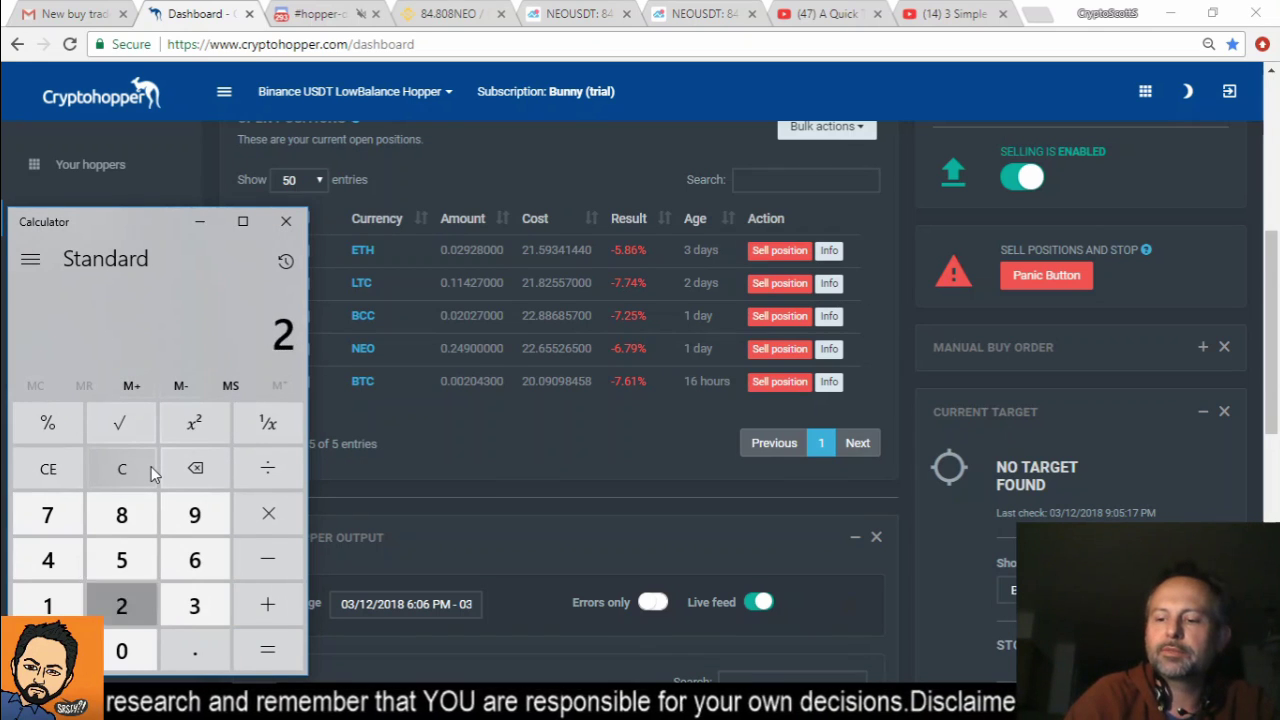
text(2.66)
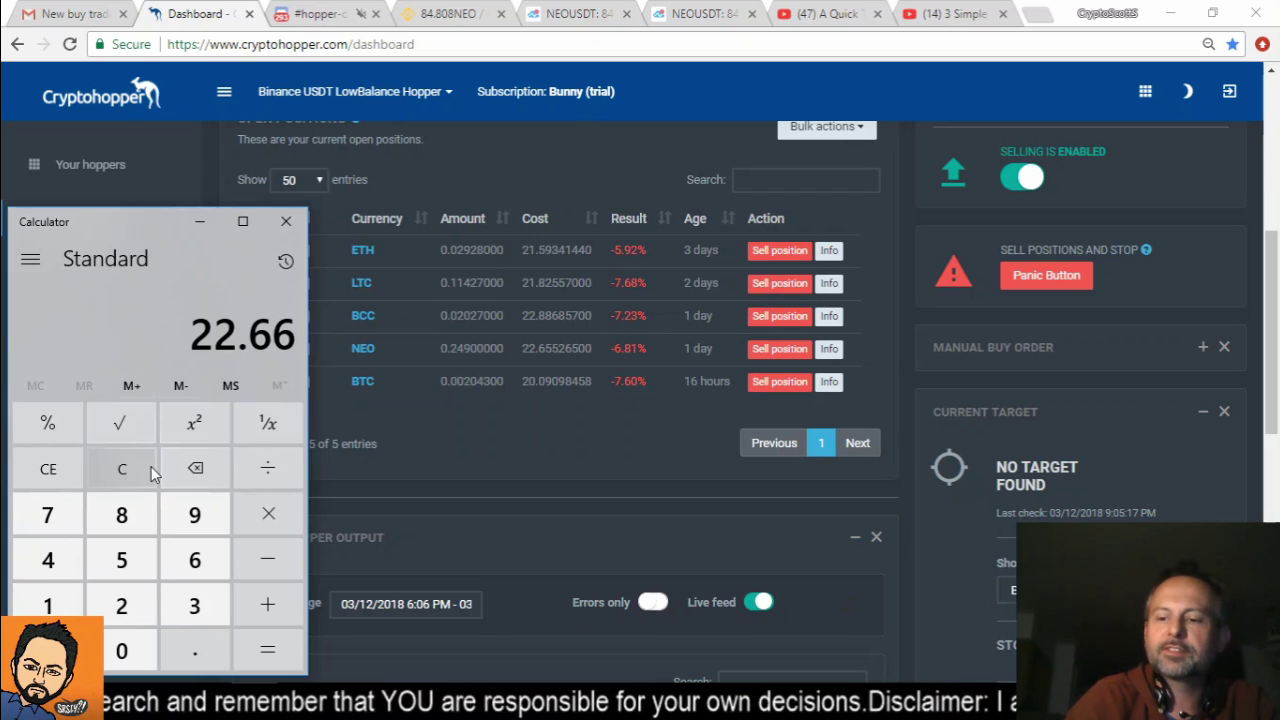
text(*6.)
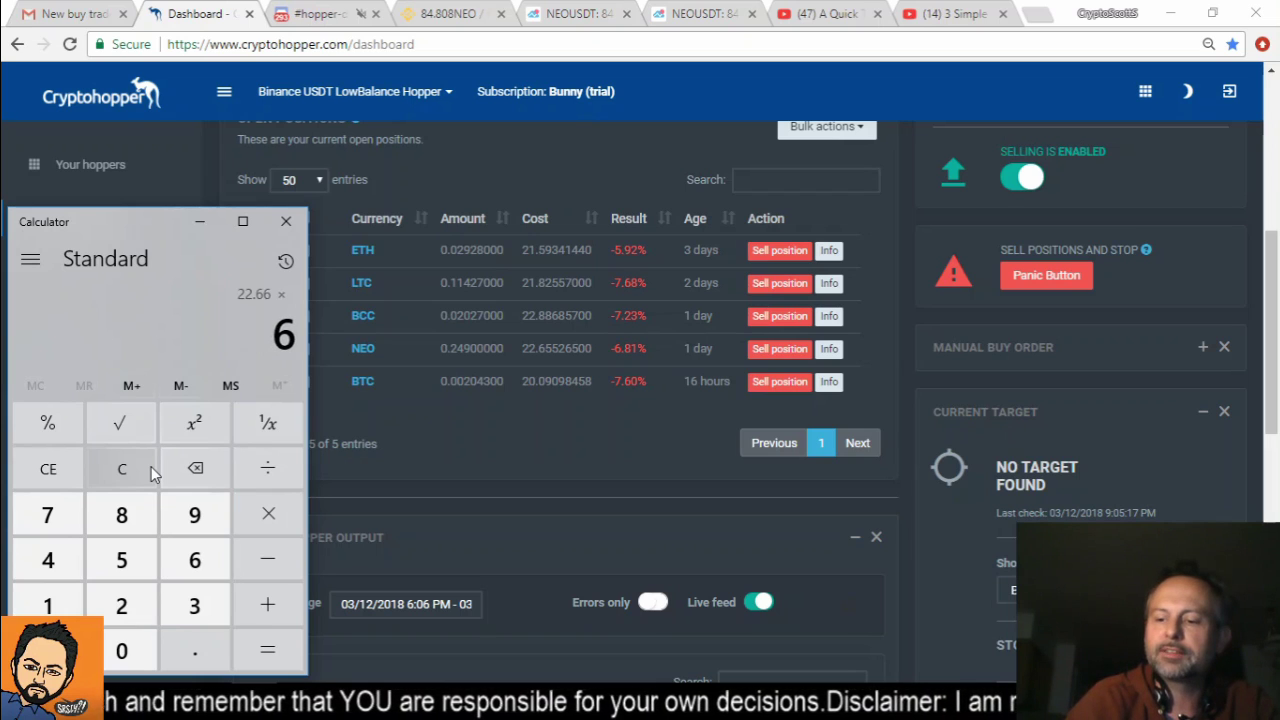
text(8)
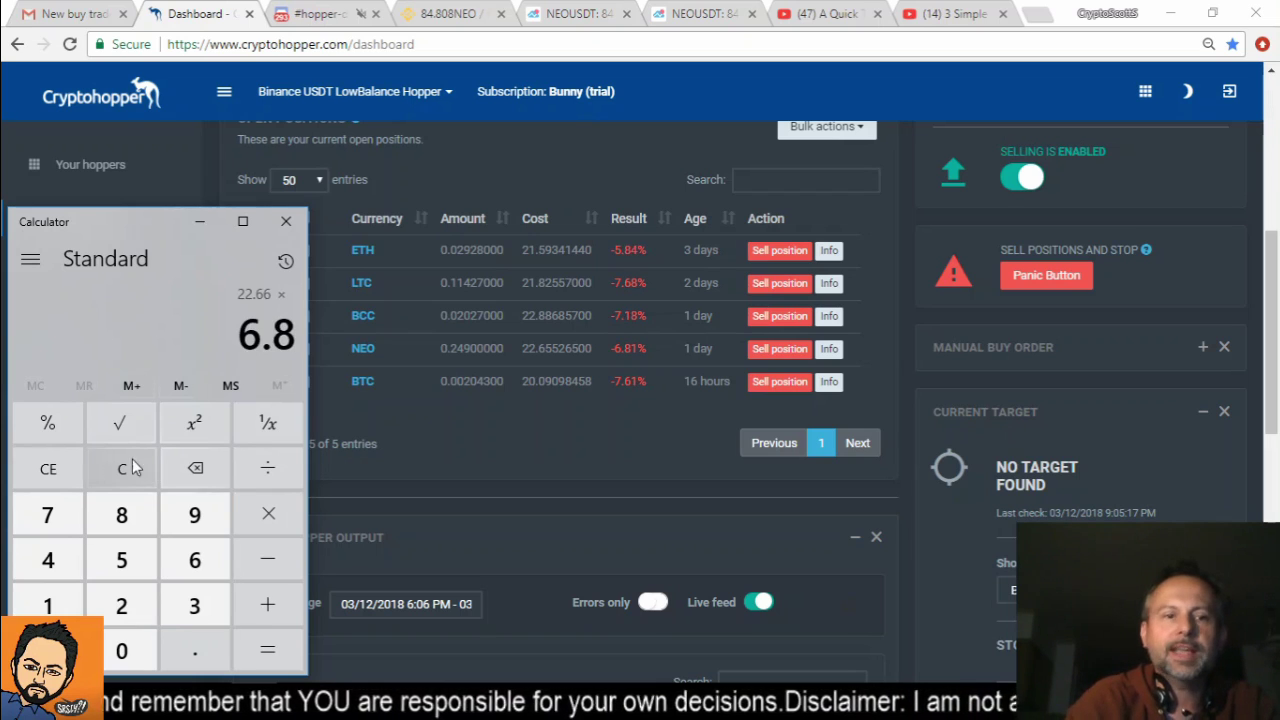
click(60, 433)
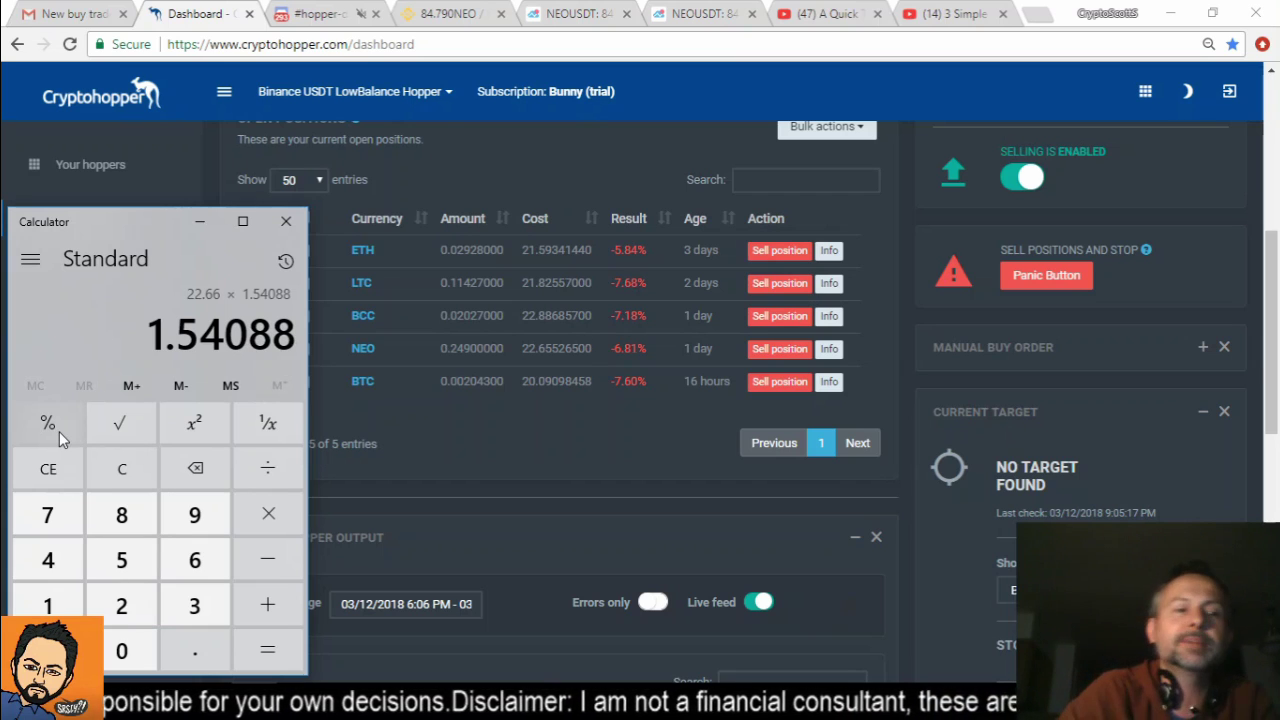
click(121, 471)
click(518, 452)
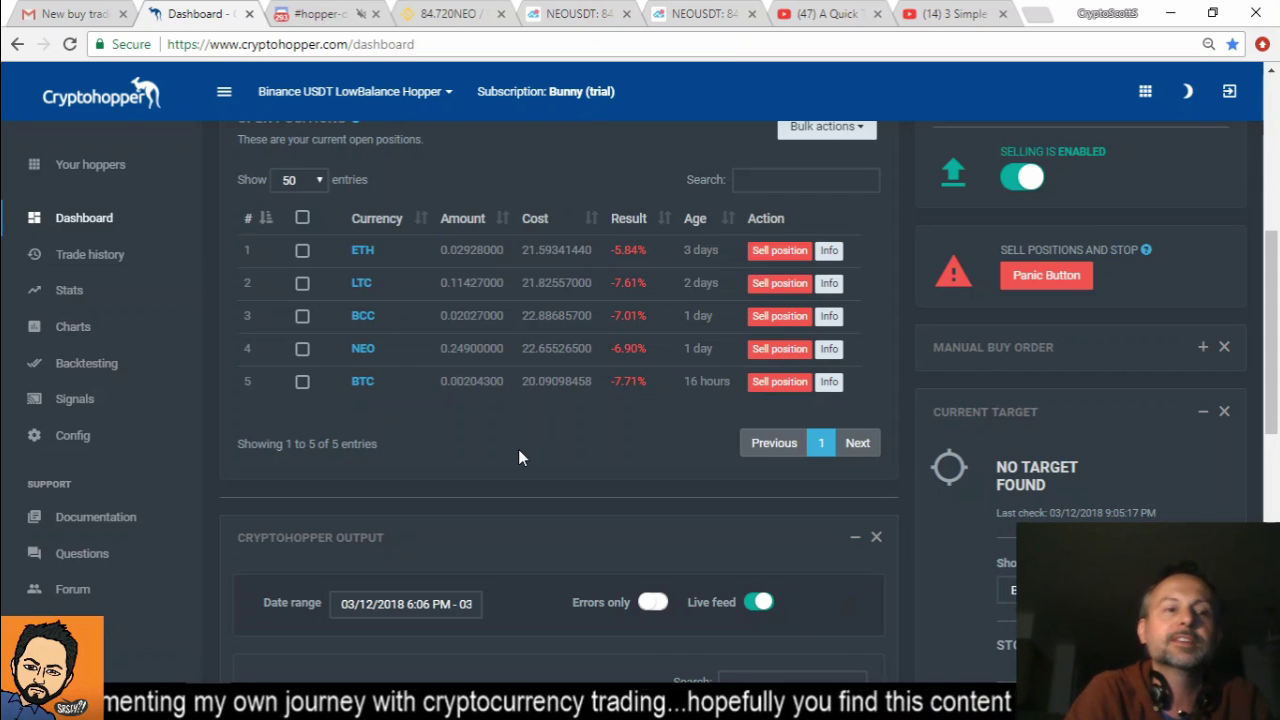
Step: Filter the trade history by "neo" and examine the past NEO results and the rate of the latest buy
click(36, 255)
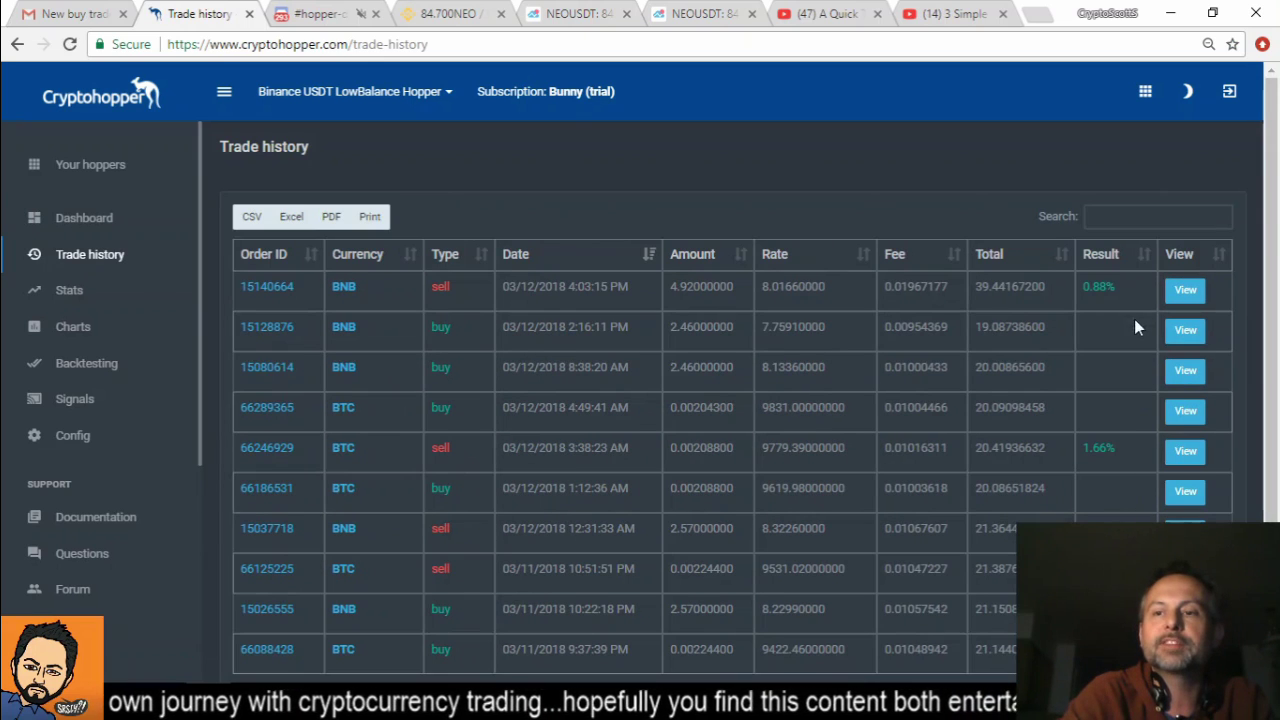
scroll(1030, 392, down, 1)
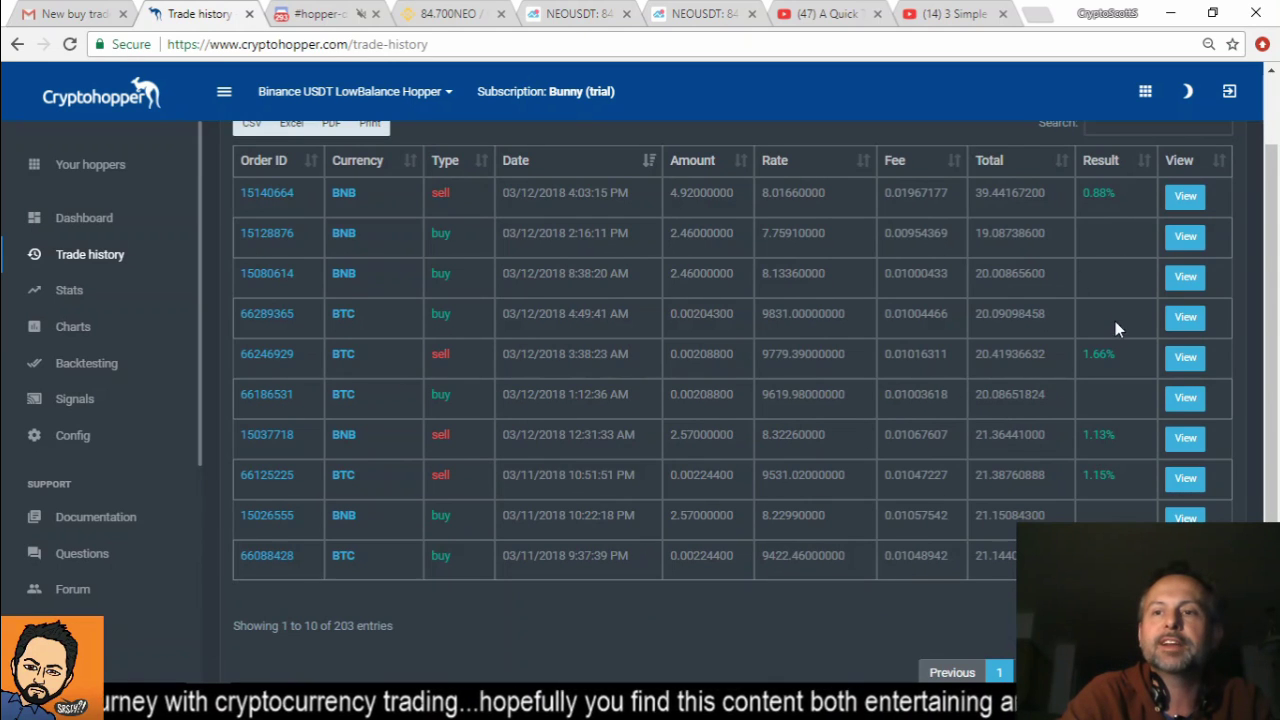
scroll(1115, 321, up, 1)
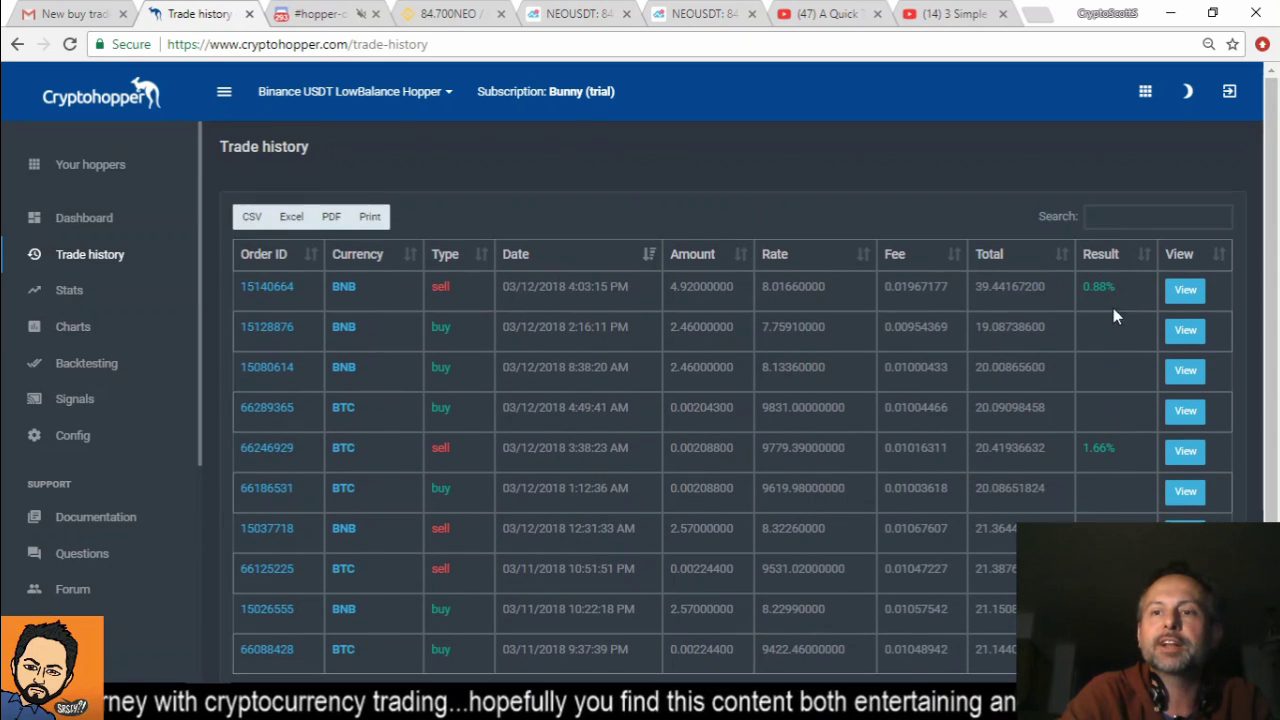
click(1109, 216)
text(neo)
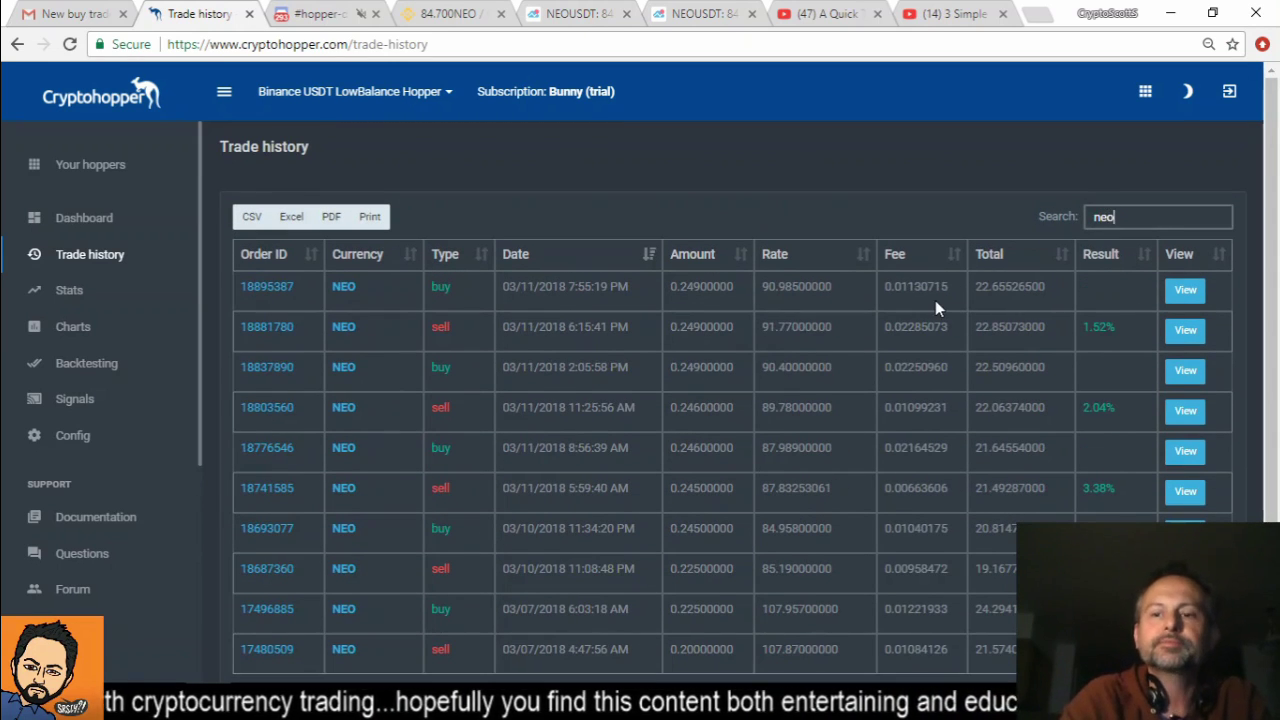
scroll(935, 300, down, 2)
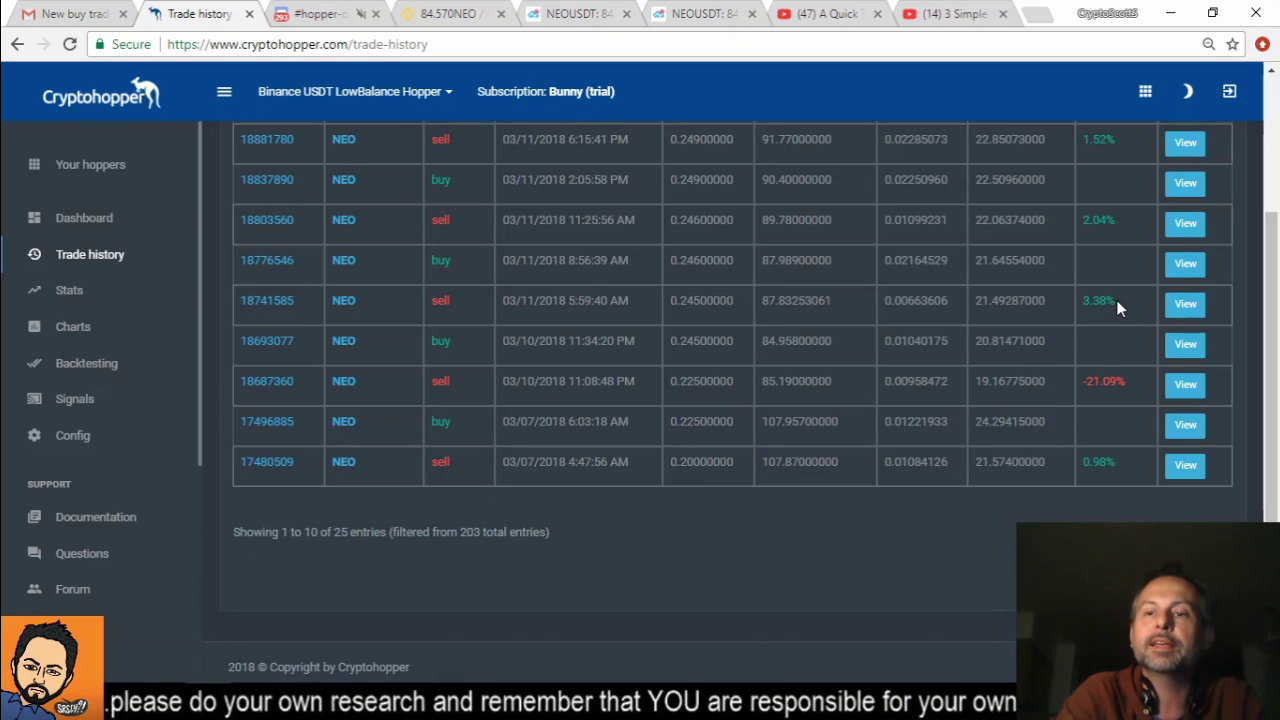
scroll(660, 313, up, 1)
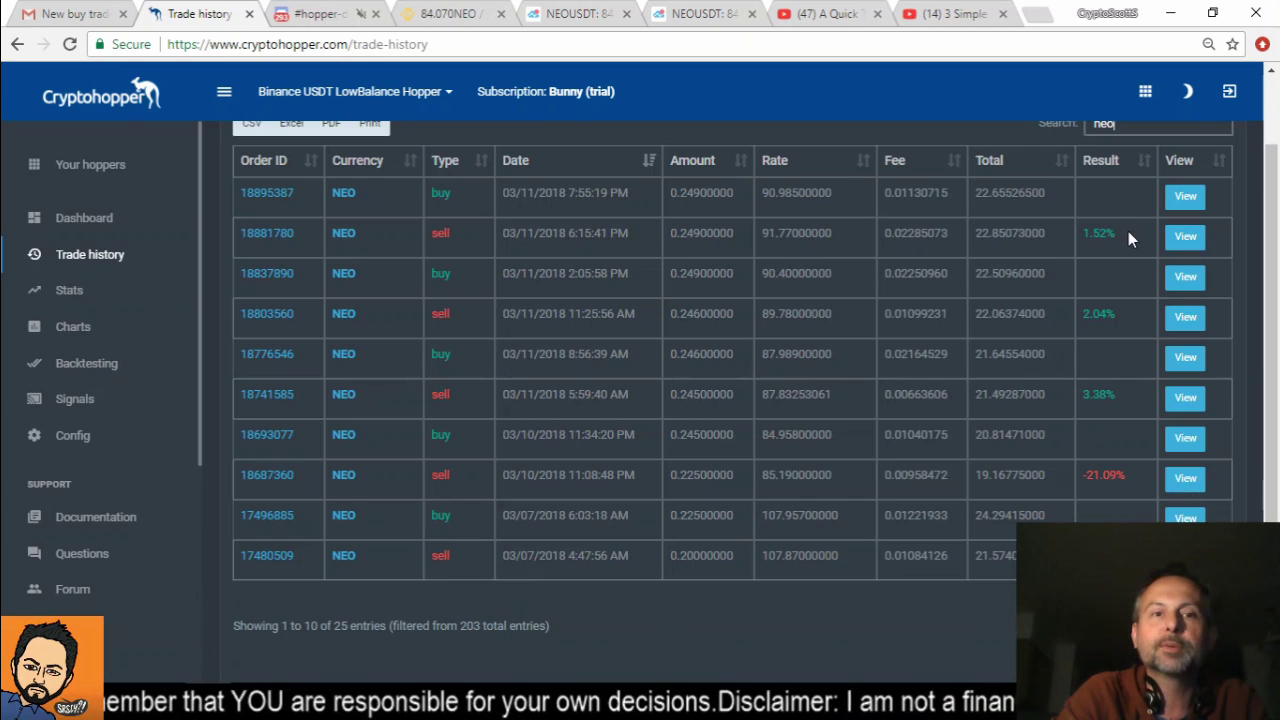
double_click(796, 195)
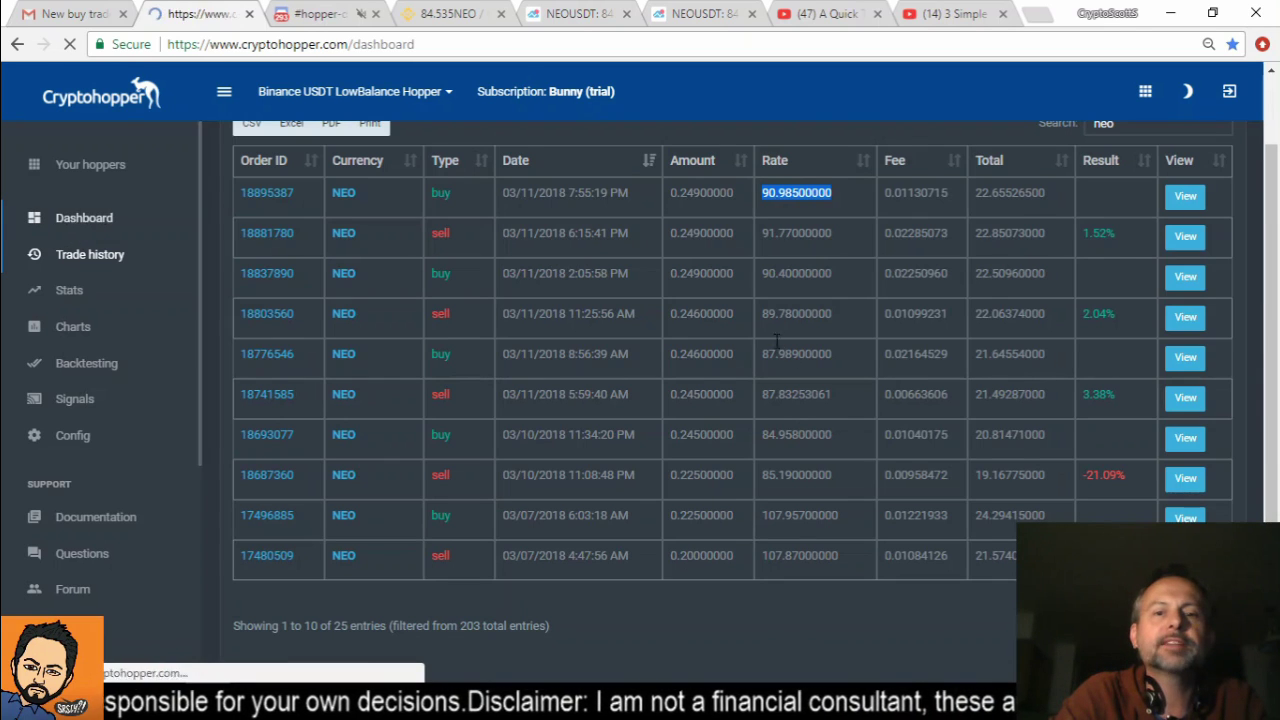
Step: Select the NEO position among the dashboard's open positions and review the available bulk actions without applying one
scroll(768, 334, down, 5)
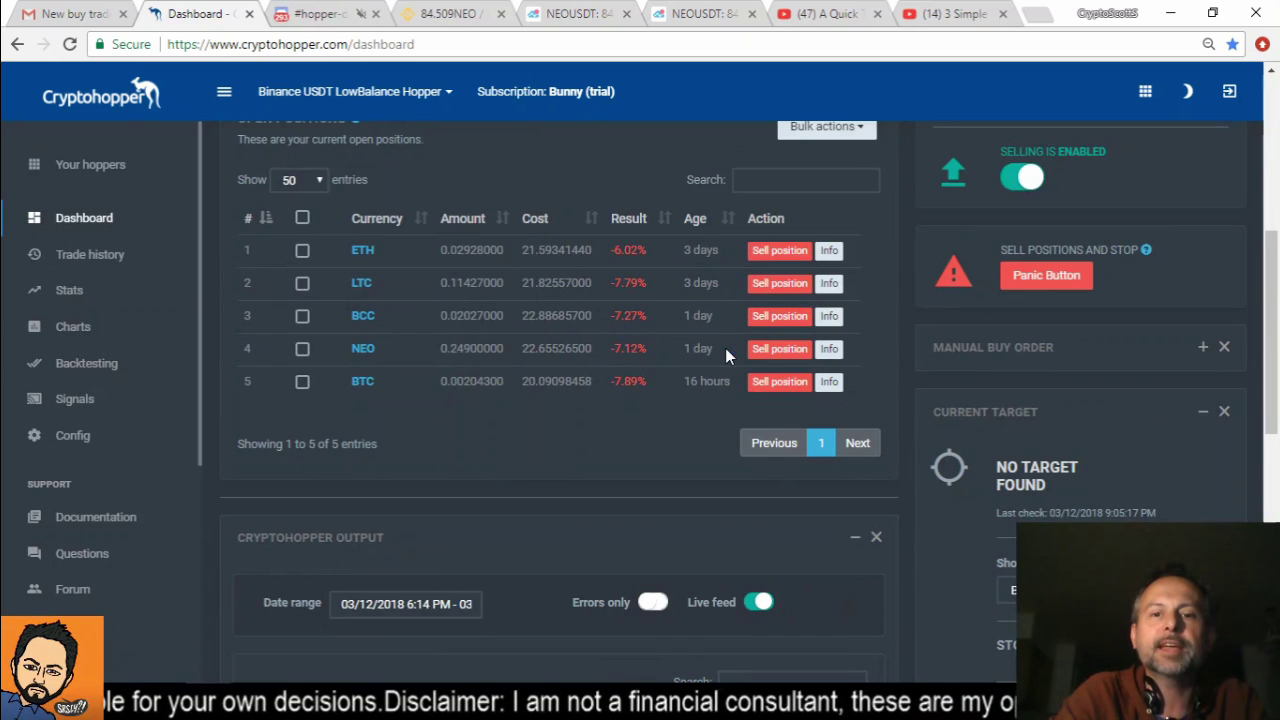
scroll(694, 428, up, 1)
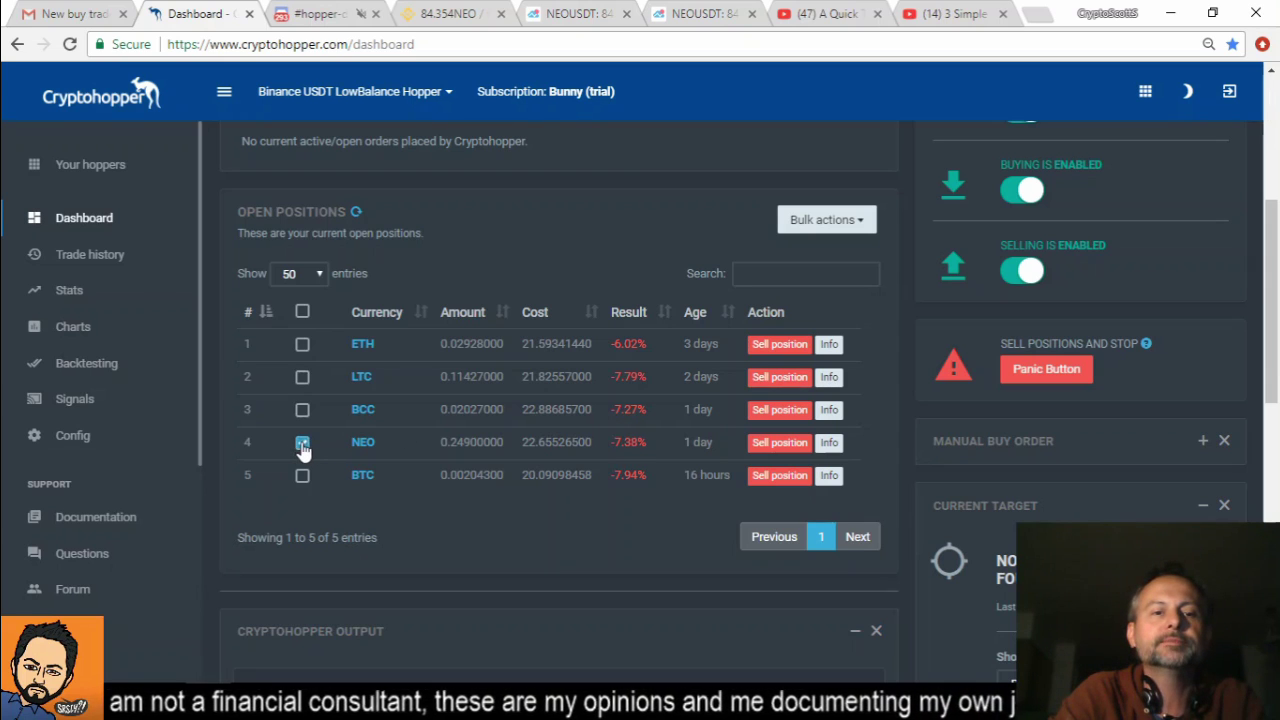
click(860, 222)
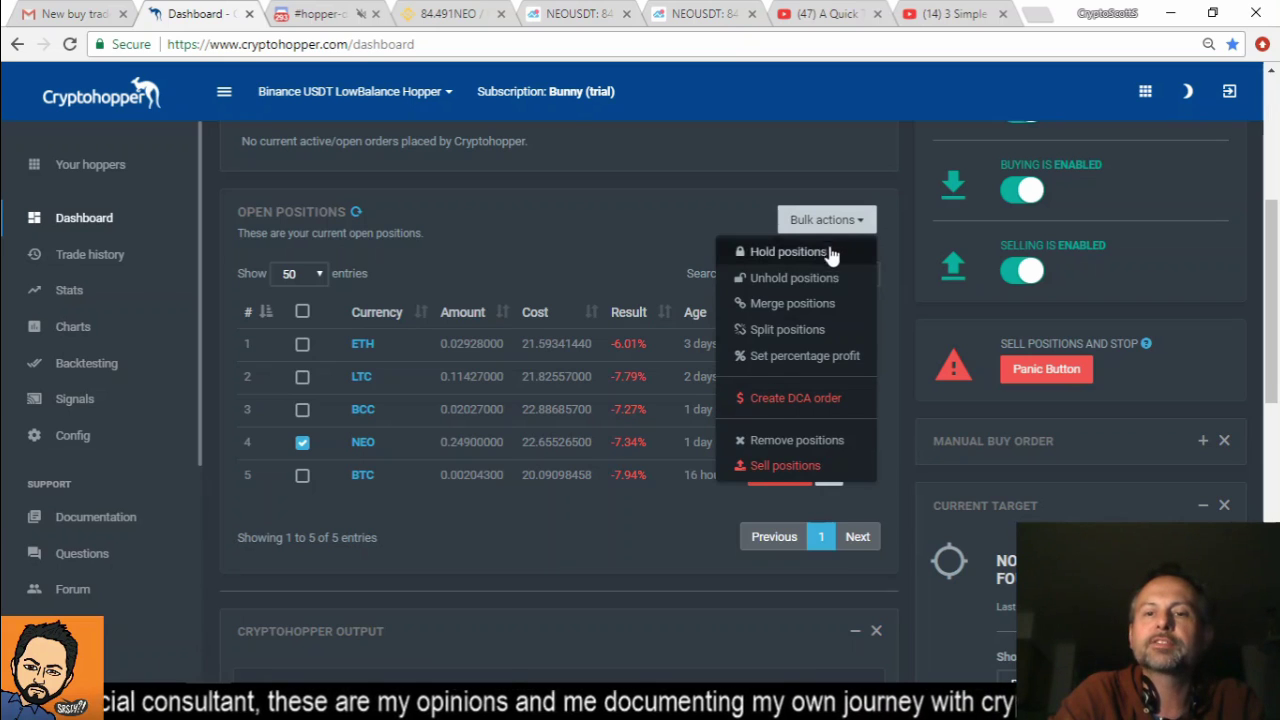
click(651, 232)
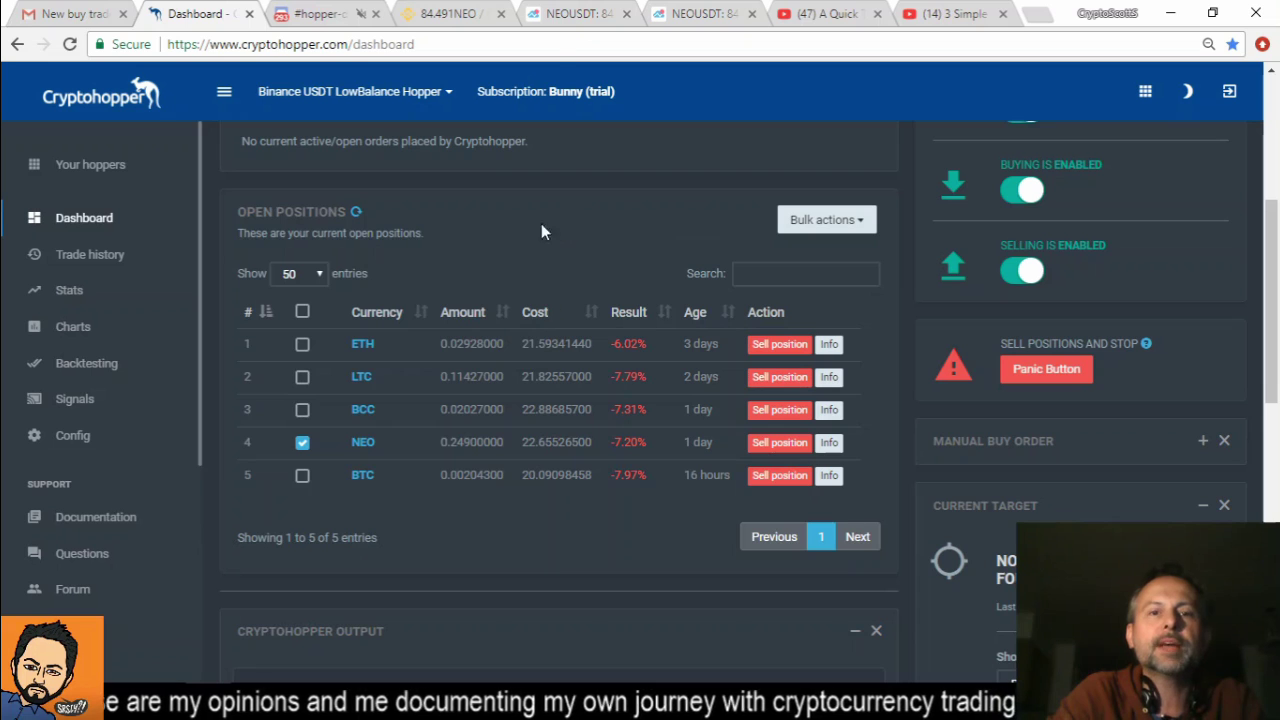
Step: Examine the daily BTCUSD chart and the daily and 5-minute NEOUSDT charts in TradingView, and the NEO/USDT market on Binance
click(568, 14)
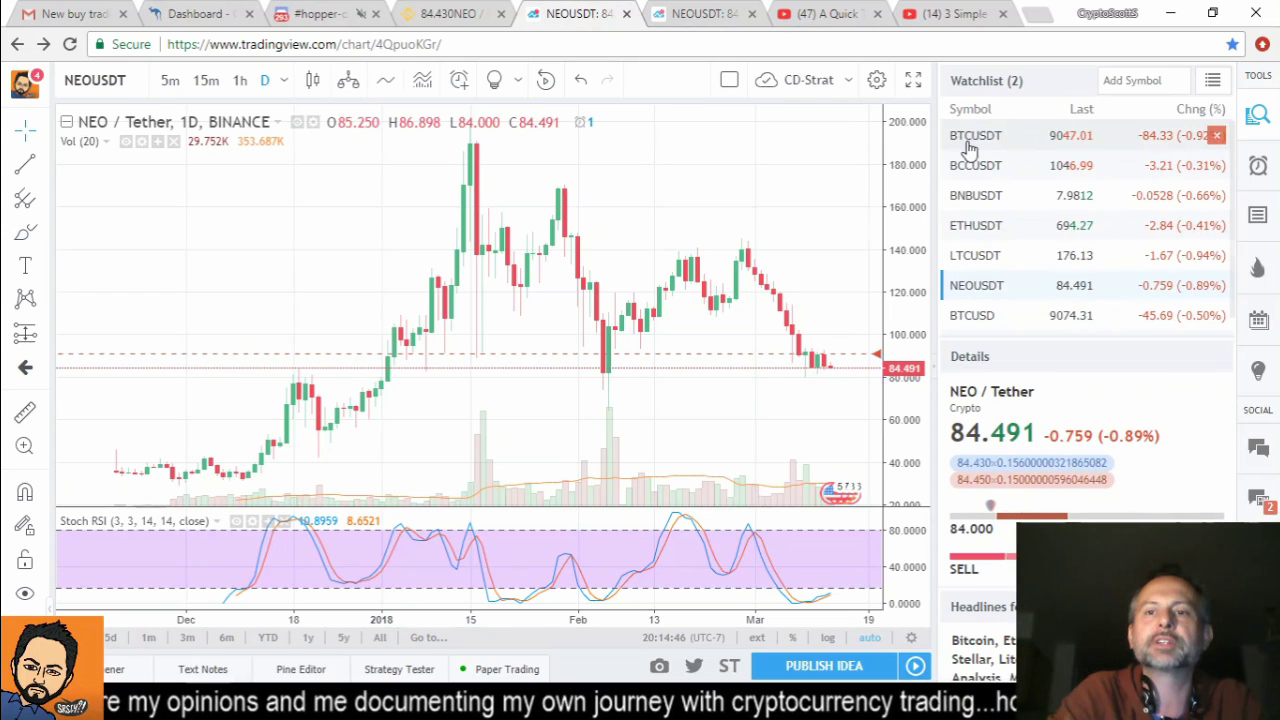
click(987, 320)
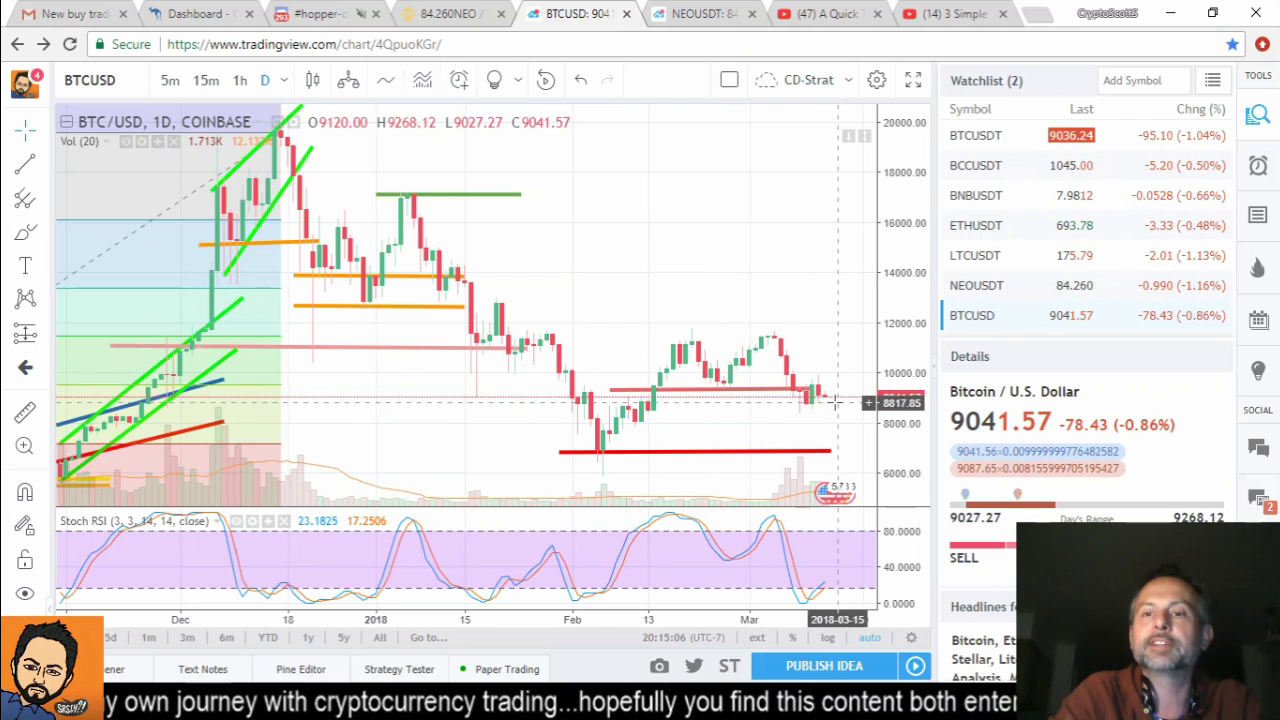
click(992, 291)
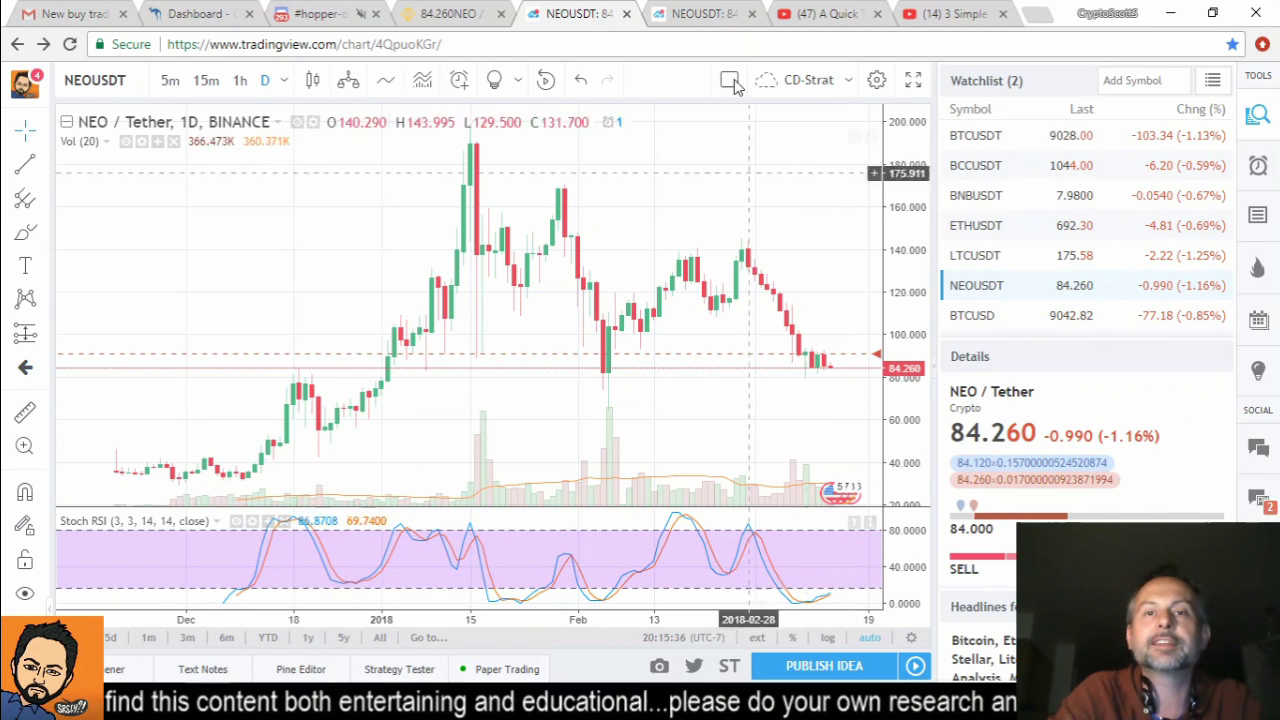
click(697, 14)
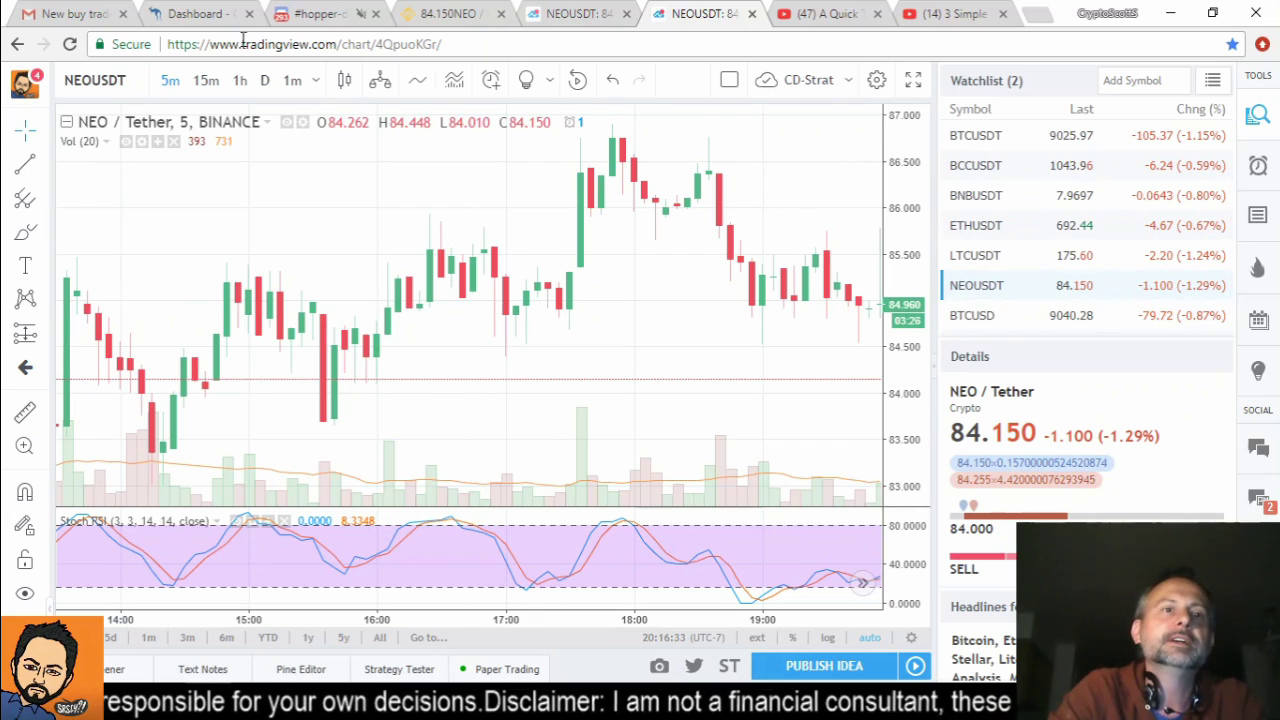
click(215, 14)
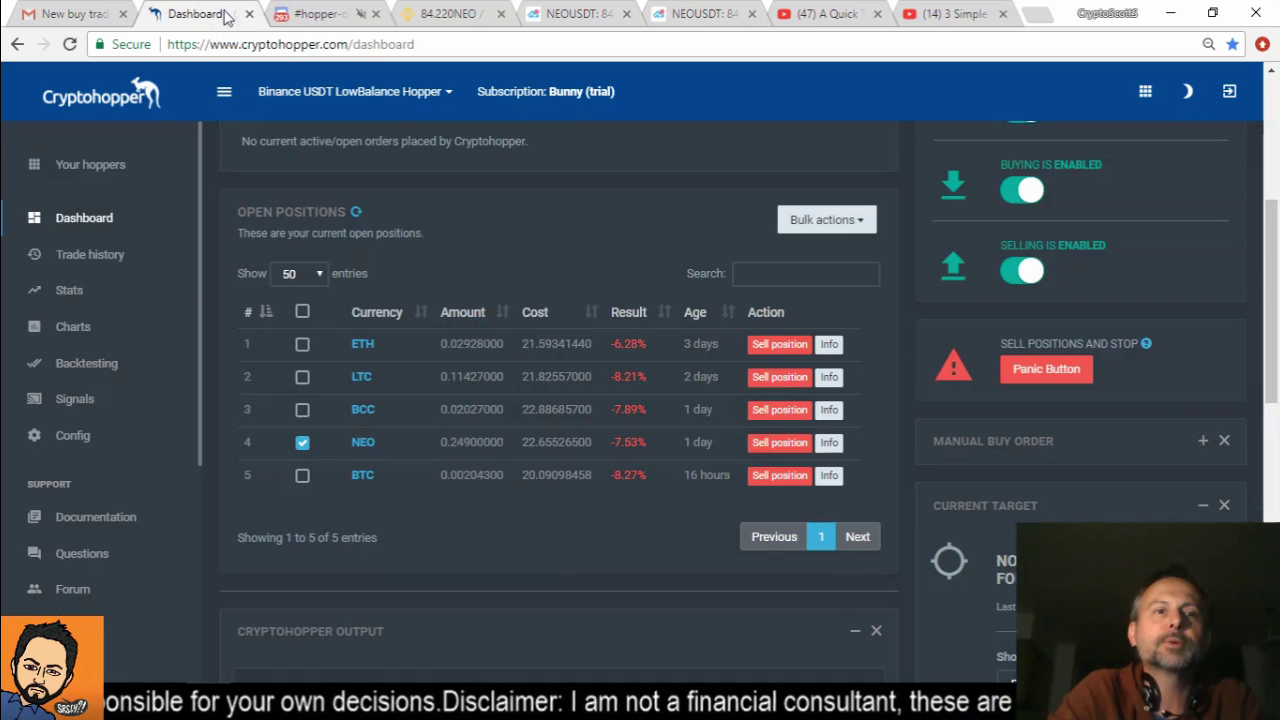
click(490, 16)
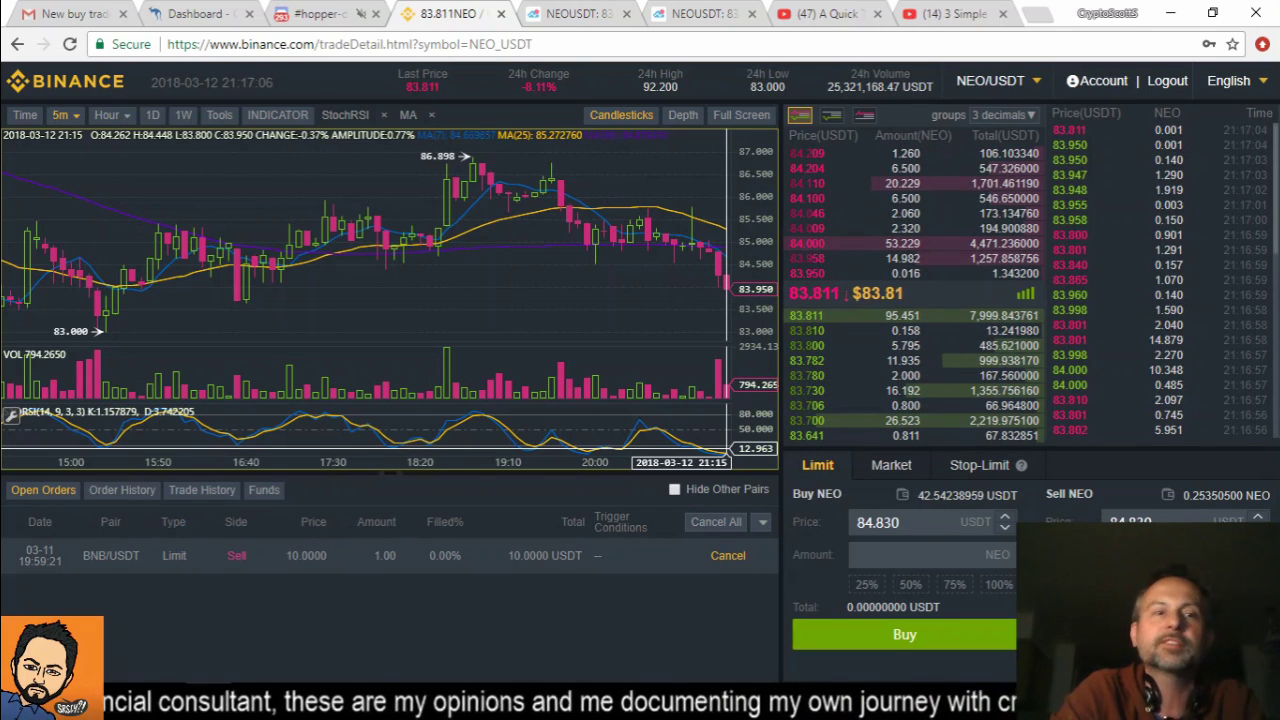
Step: Return to the Cryptohopper dashboard, sell the open NEO position and view the details of its sell order
click(195, 14)
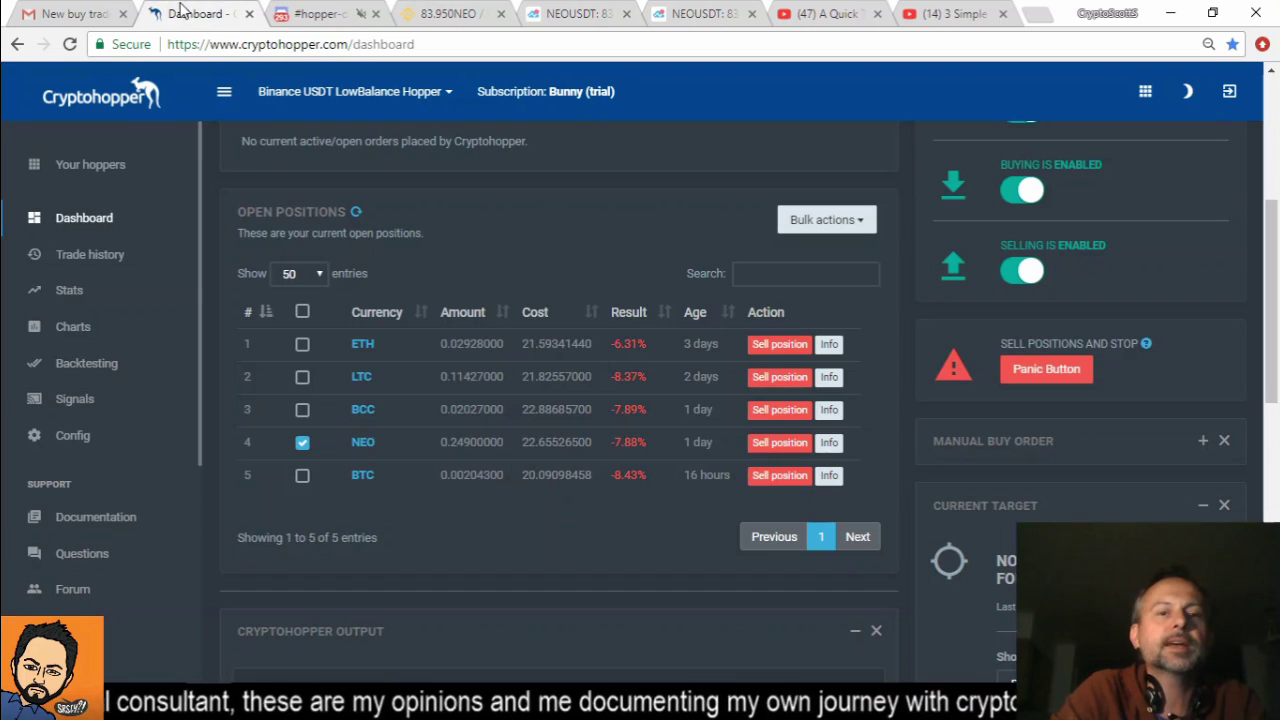
click(775, 446)
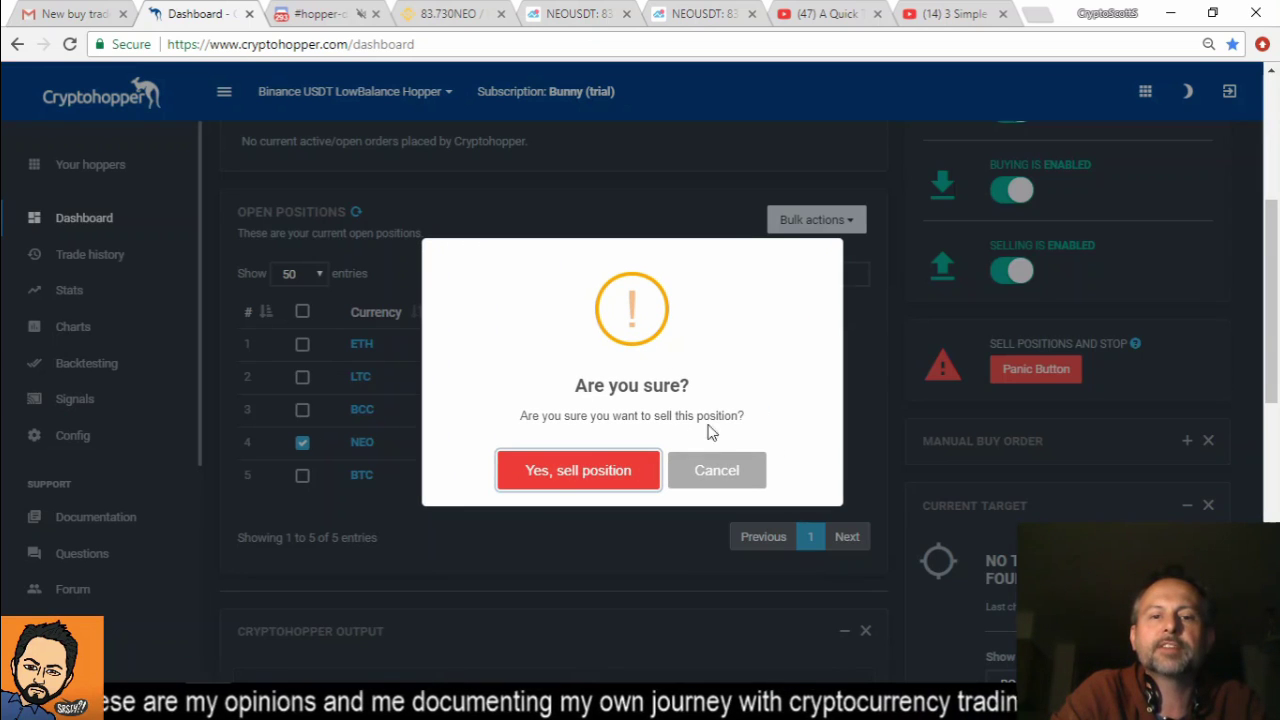
click(559, 474)
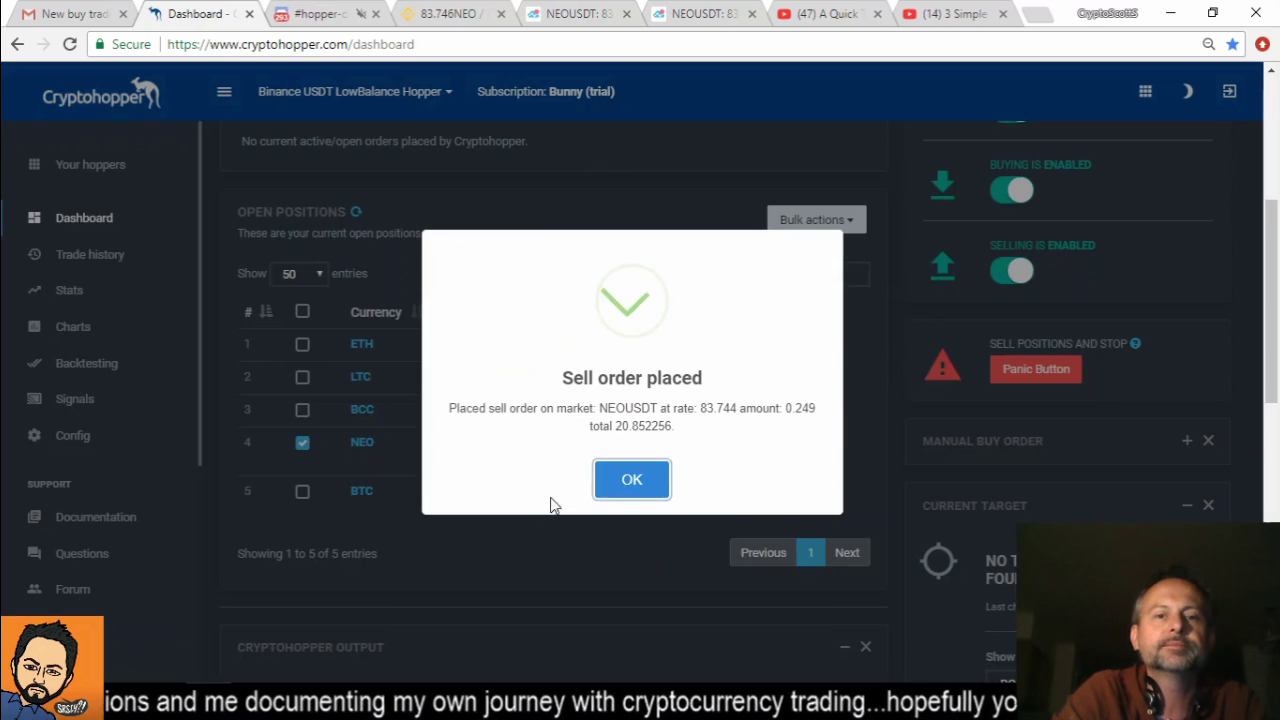
click(632, 480)
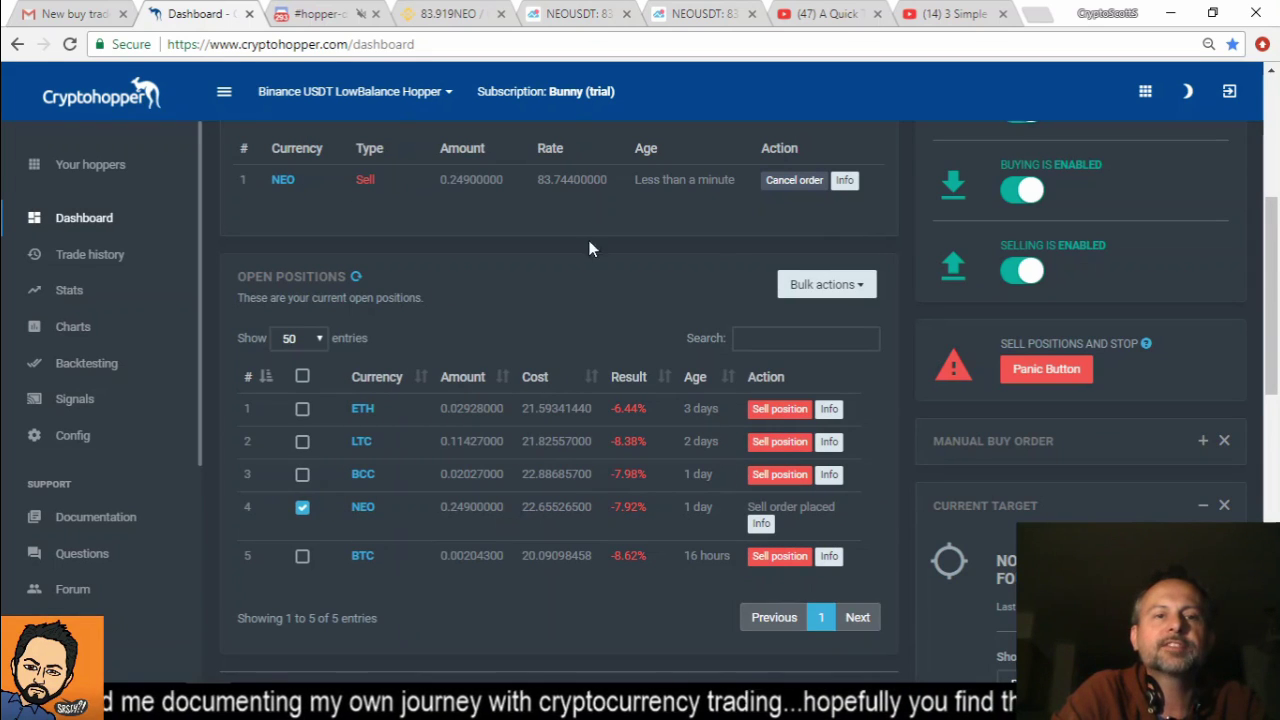
click(845, 181)
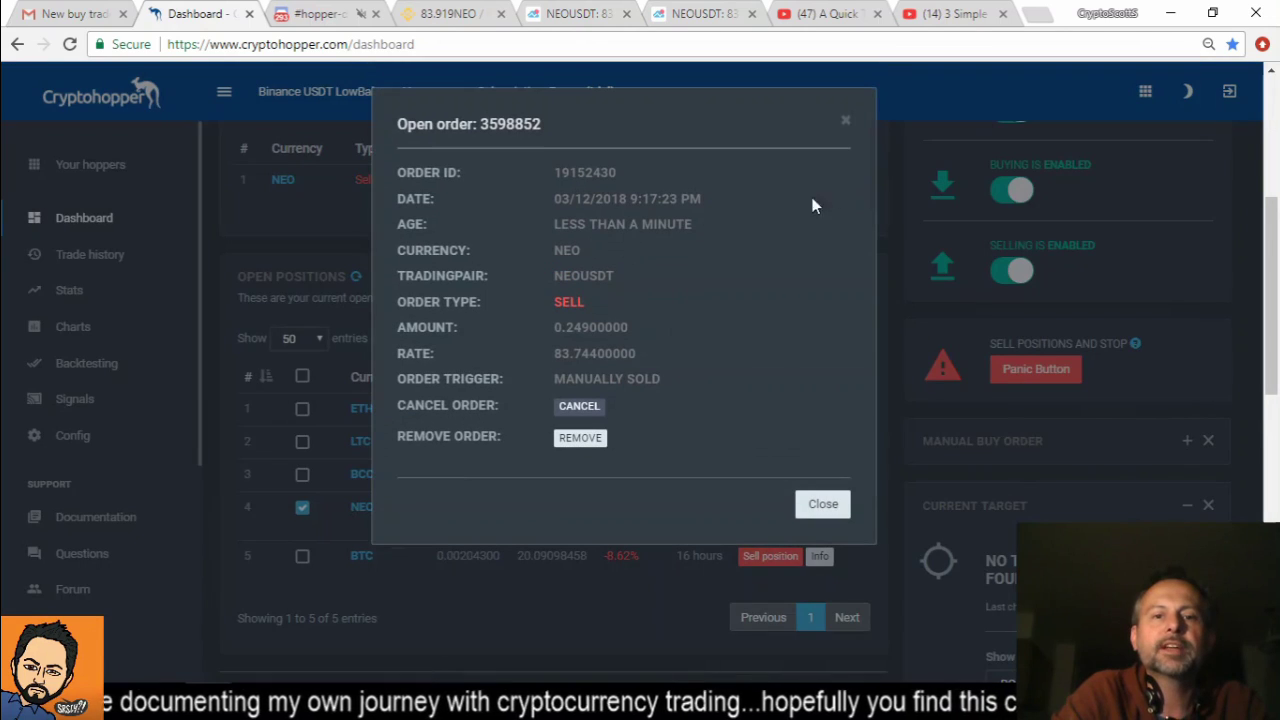
click(826, 505)
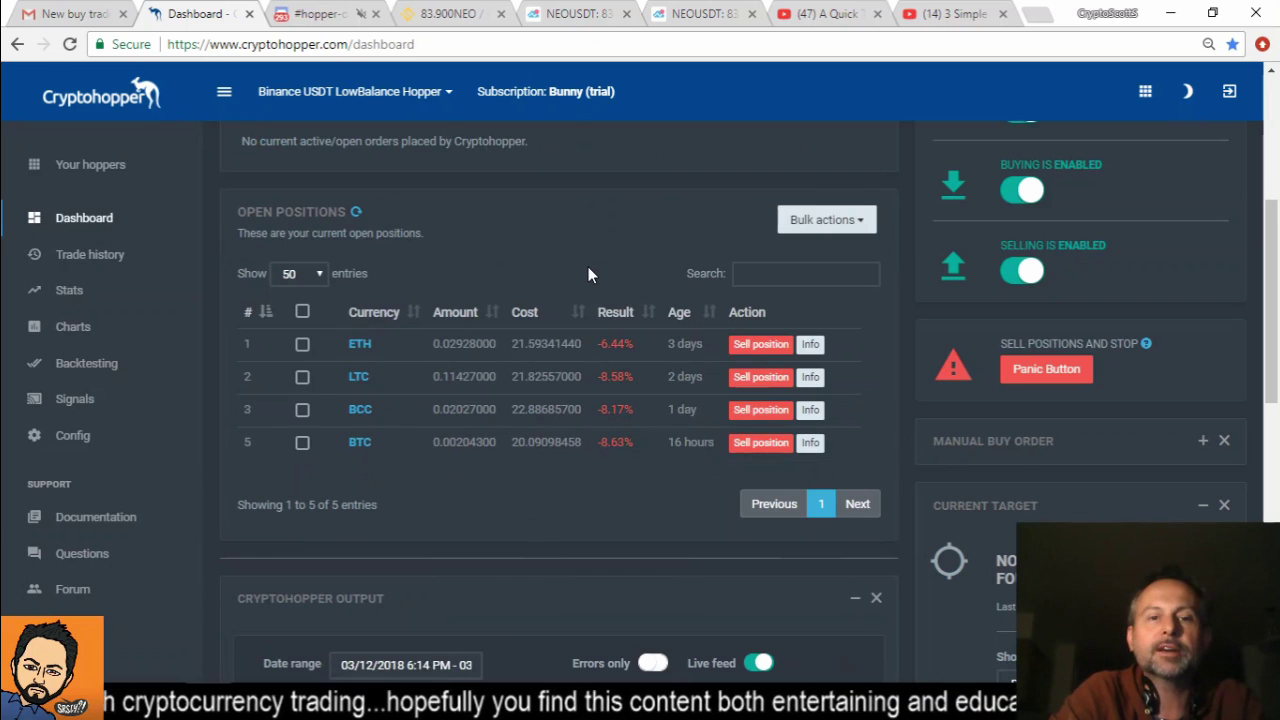
Step: Open the trade history again and filter it by "neo" to check the completed sale
click(92, 256)
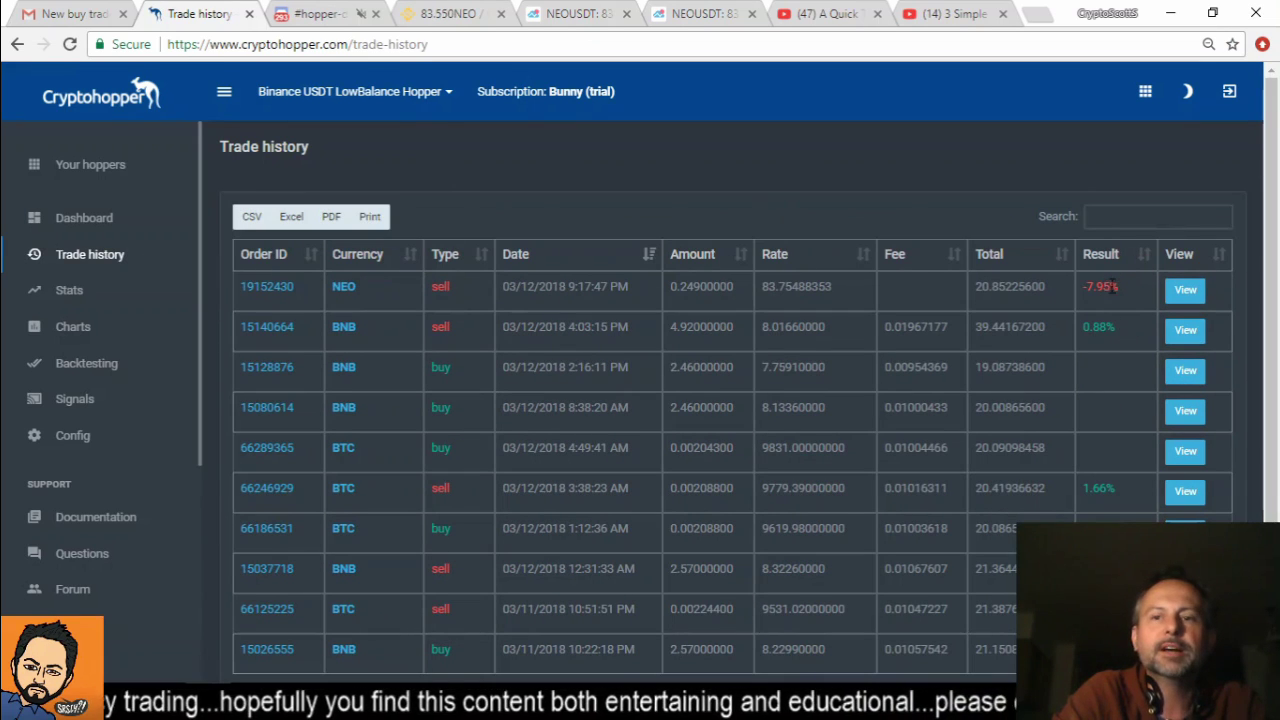
click(1105, 216)
text(neo)
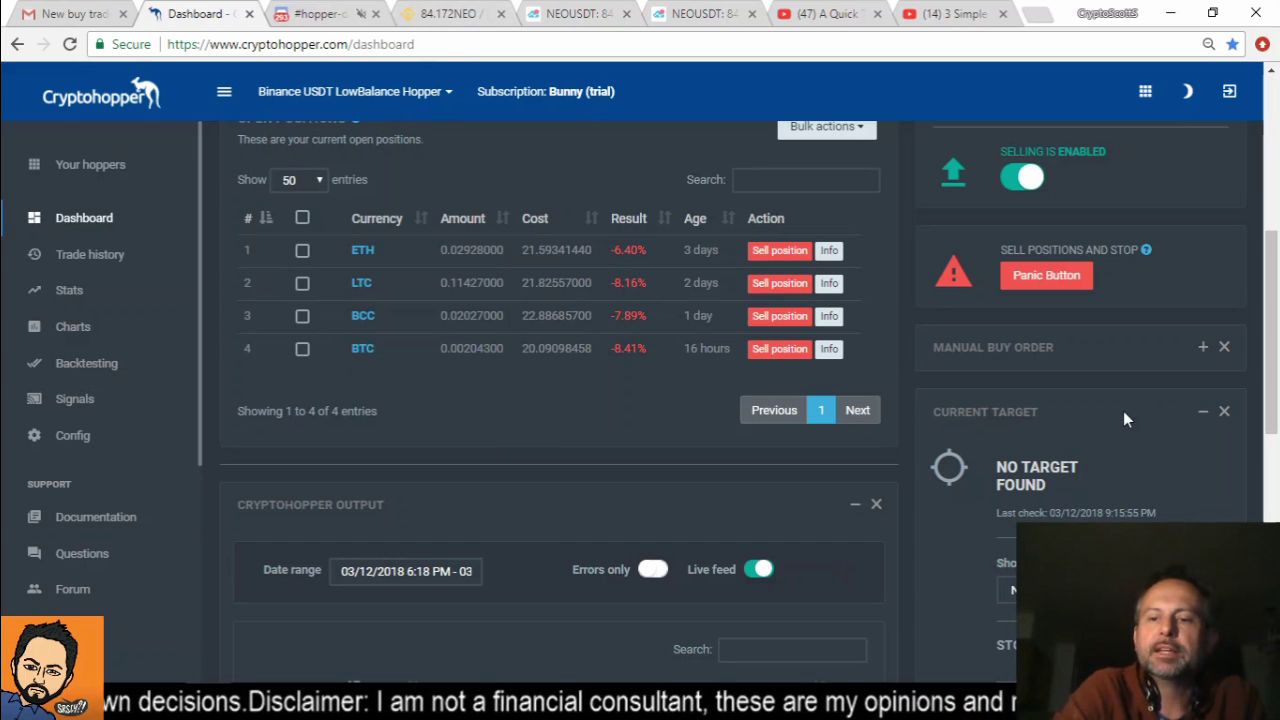
Step: Check the dashboard's current target and output log, and switch to Binance to examine the NEO/USDT market
scroll(1156, 442, down, 1)
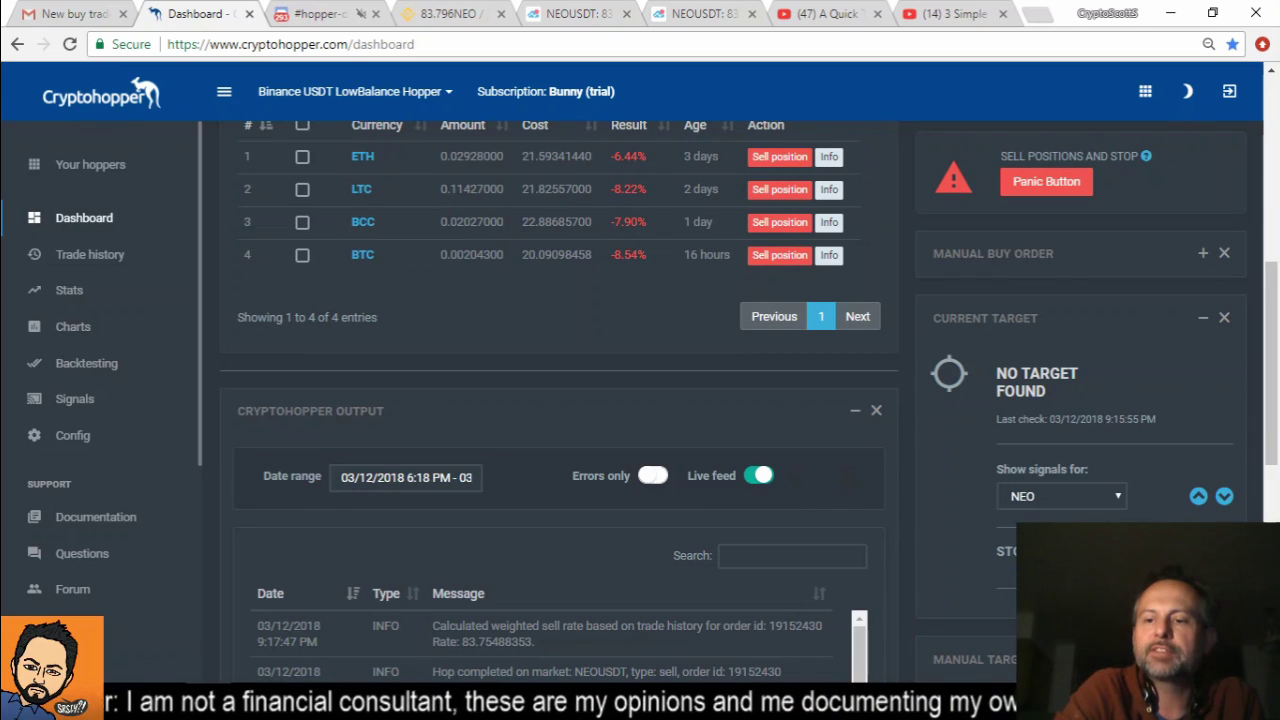
click(440, 14)
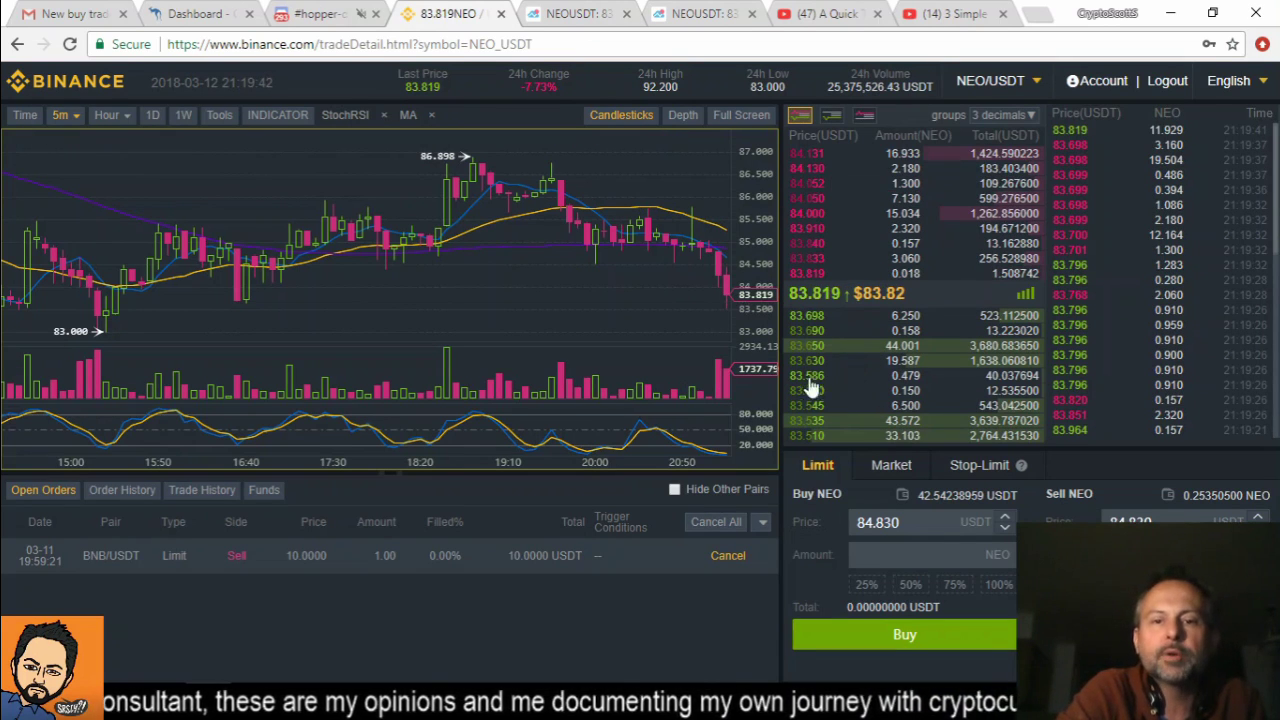
Step: Switch back to the Cryptohopper dashboard and set NEO as the manual target for 5 minutes
click(172, 16)
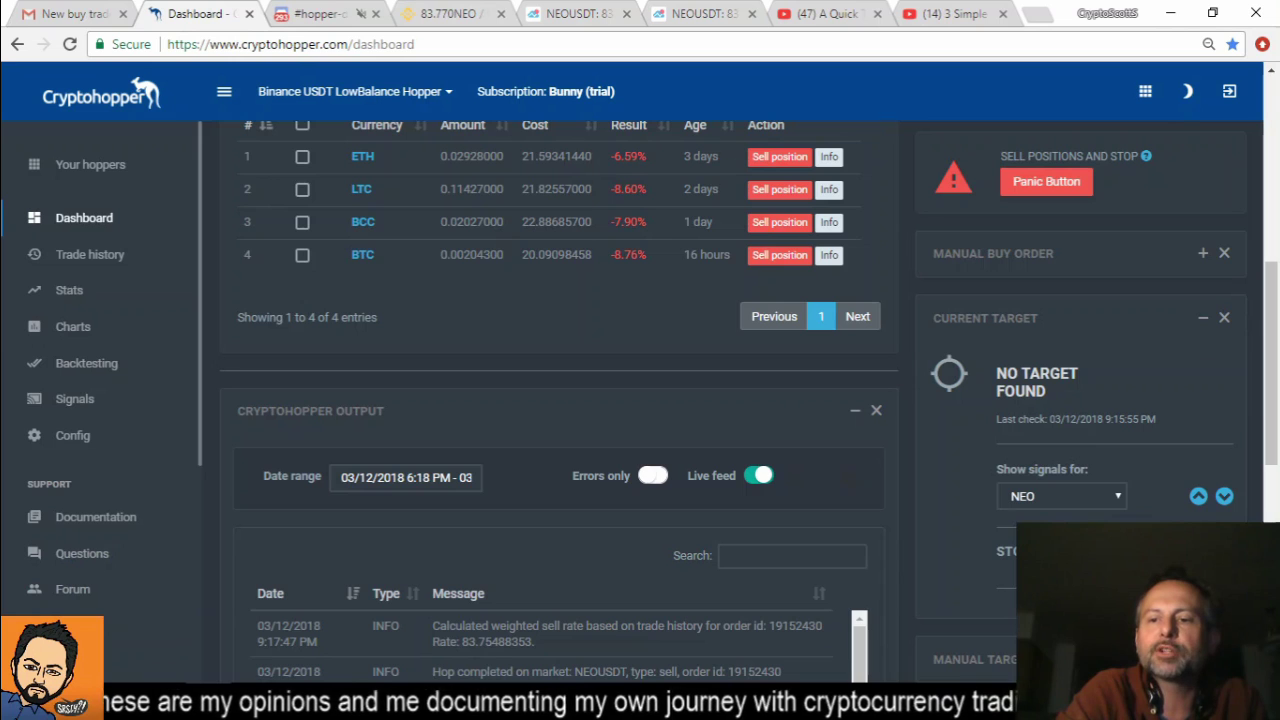
scroll(640, 400, down, 2)
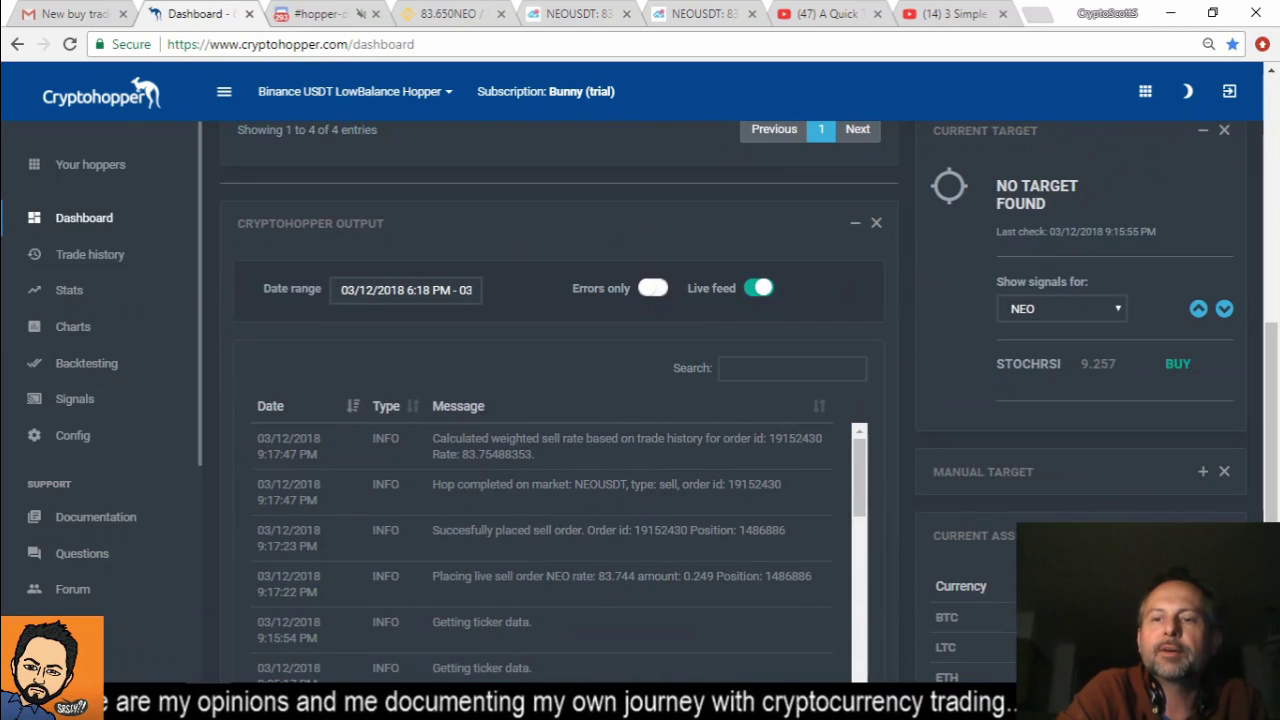
scroll(640, 400, up, 3)
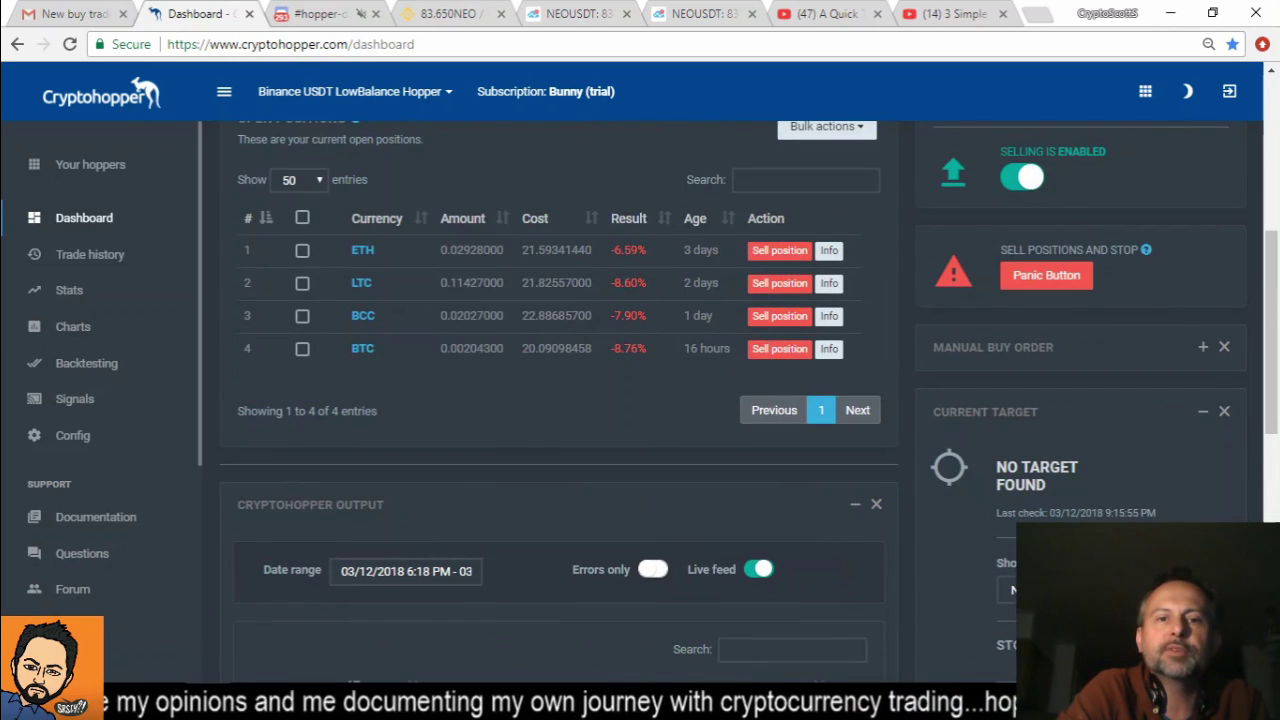
scroll(560, 400, up, 1)
scroll(1117, 521, down, 5)
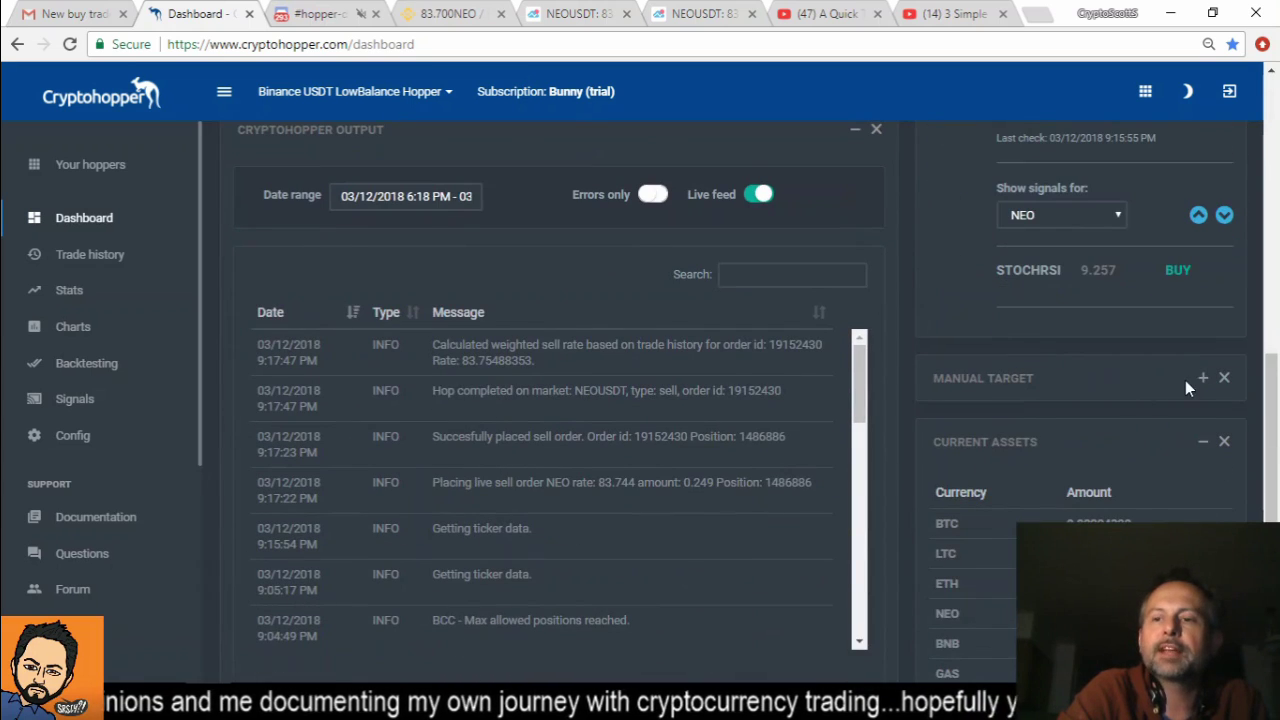
click(1203, 378)
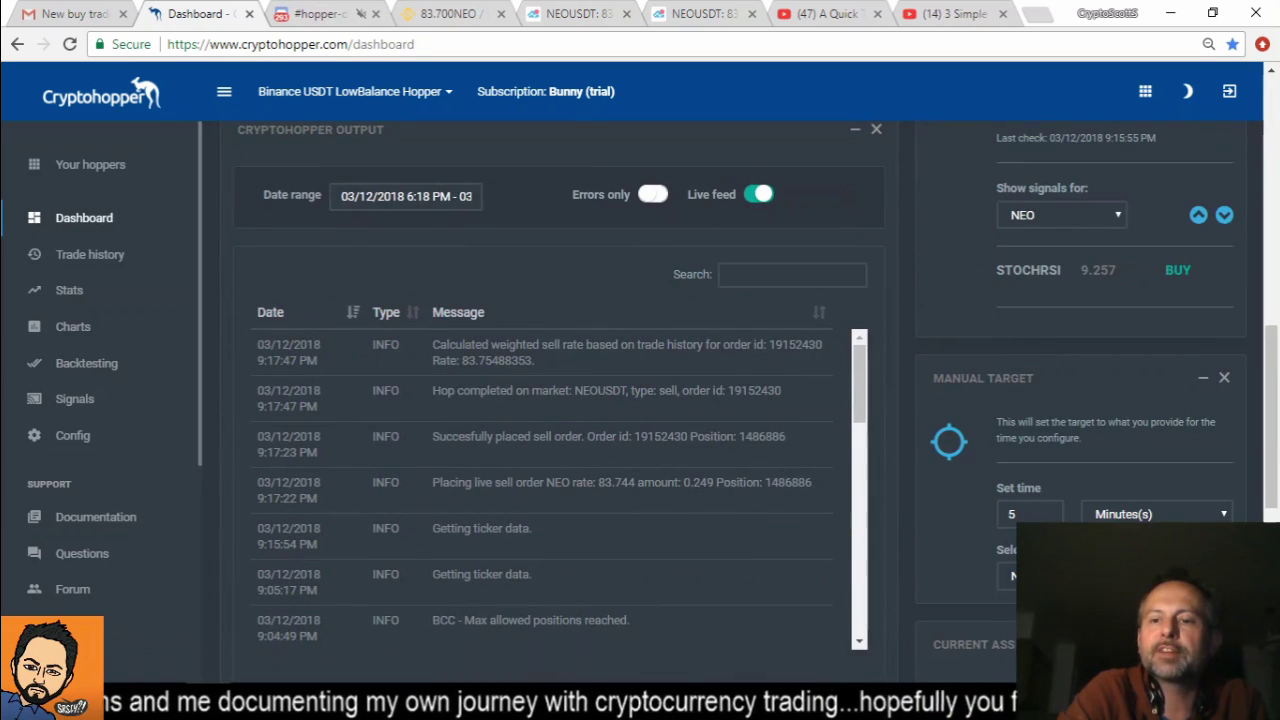
click(1008, 576)
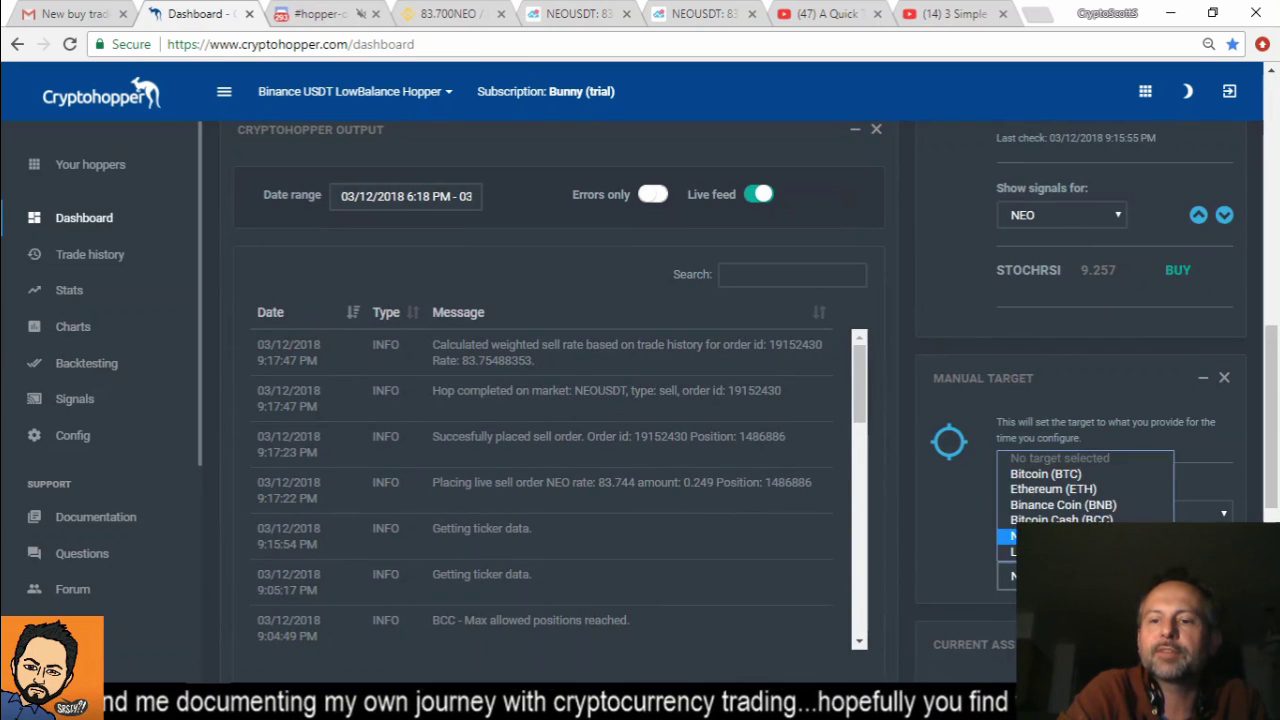
click(1008, 552)
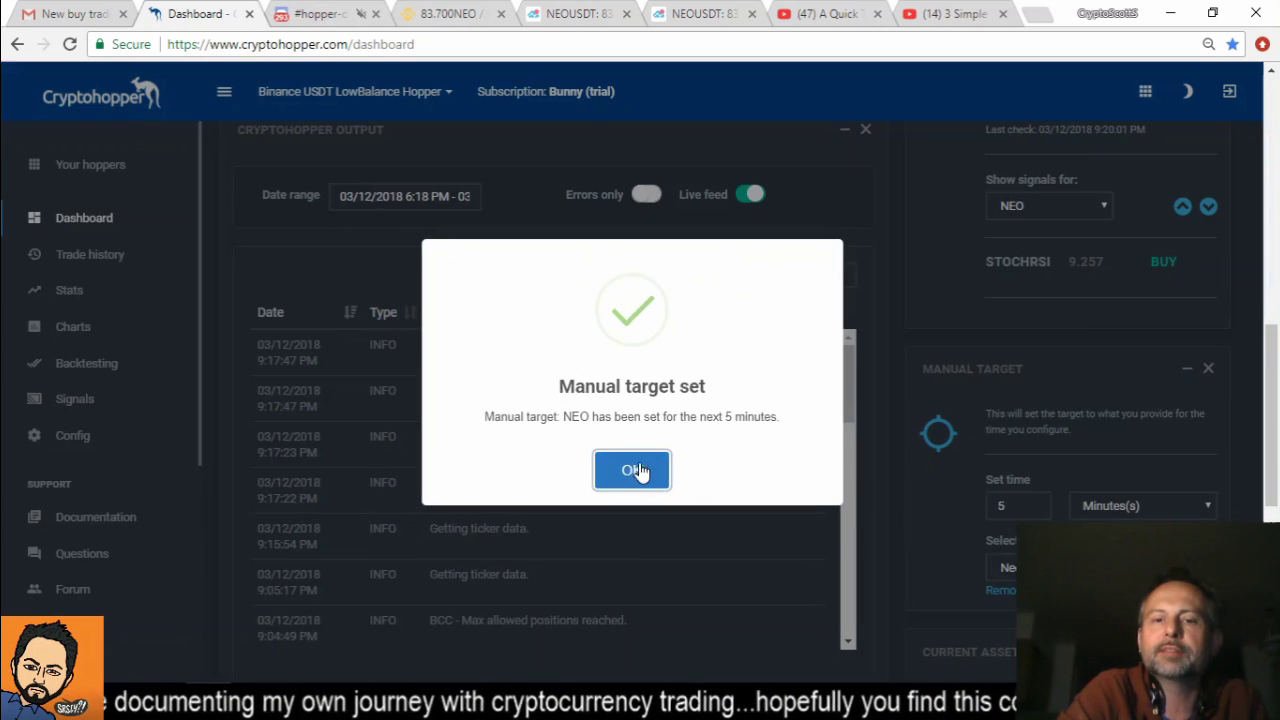
click(632, 469)
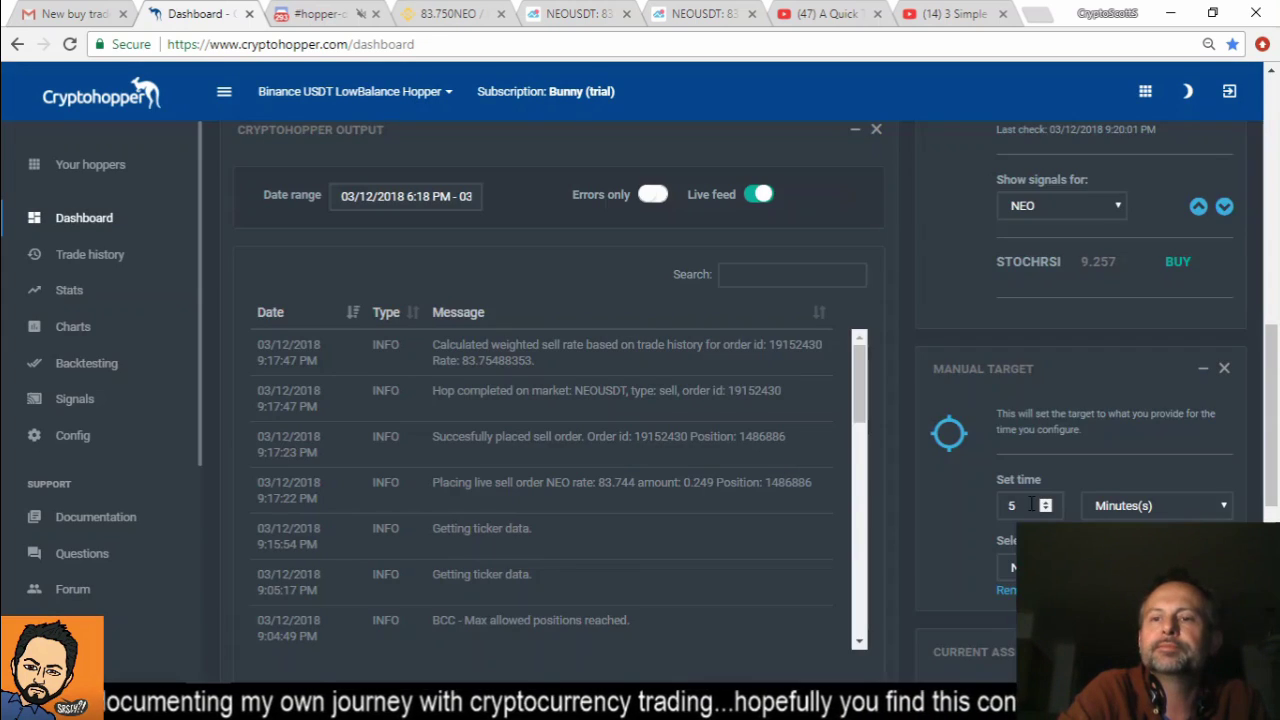
Step: Check the current target and open positions on the dashboard, and remove the manual NEO target
scroll(1032, 505, up, 4)
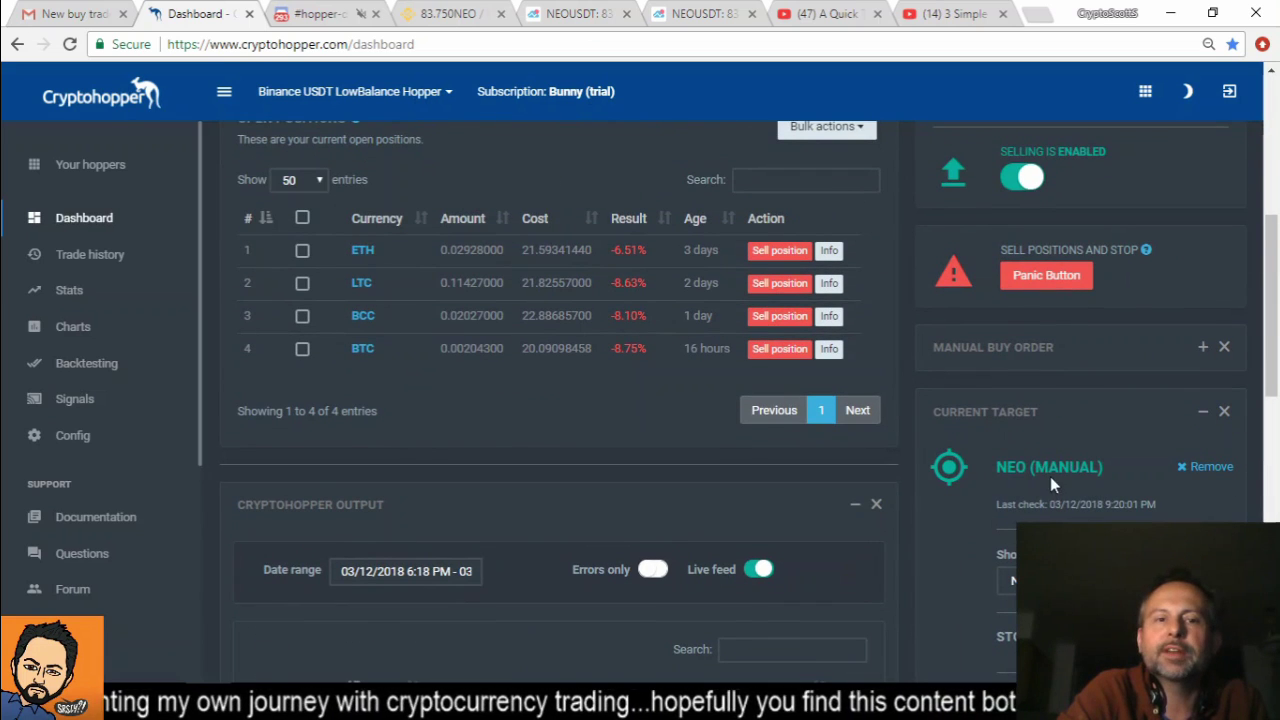
scroll(690, 470, up, 2)
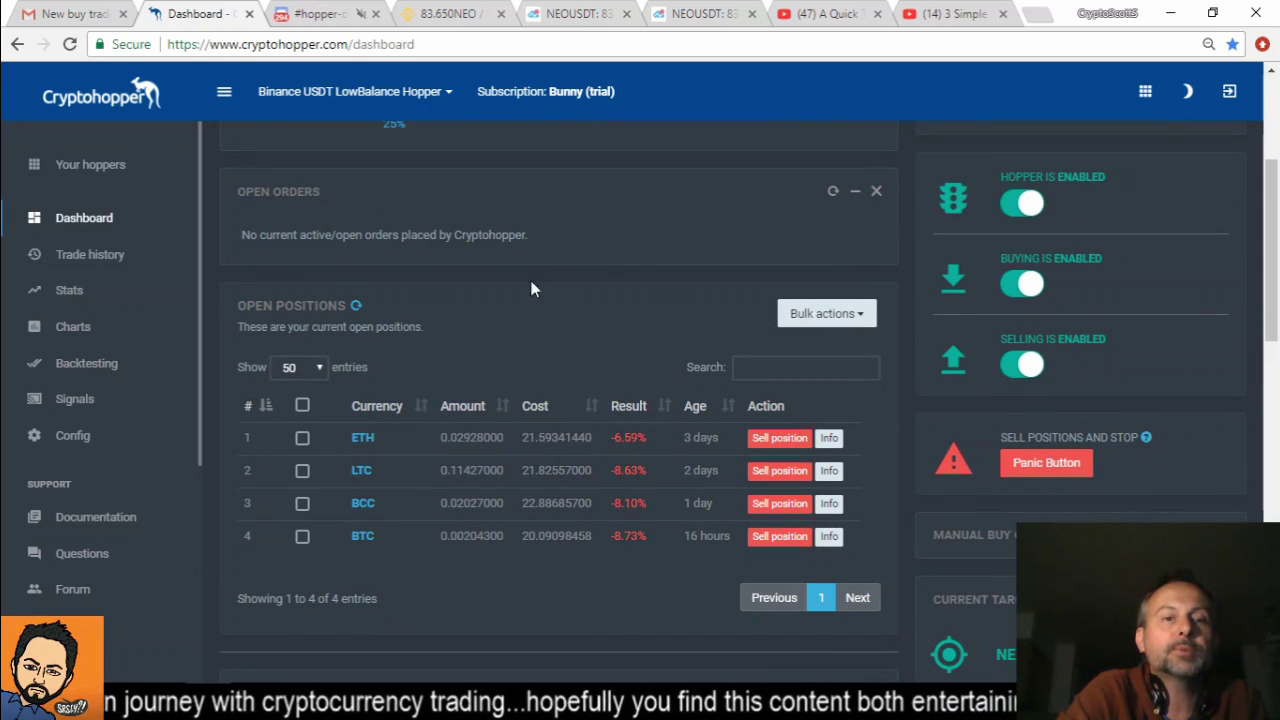
scroll(1135, 503, down, 3)
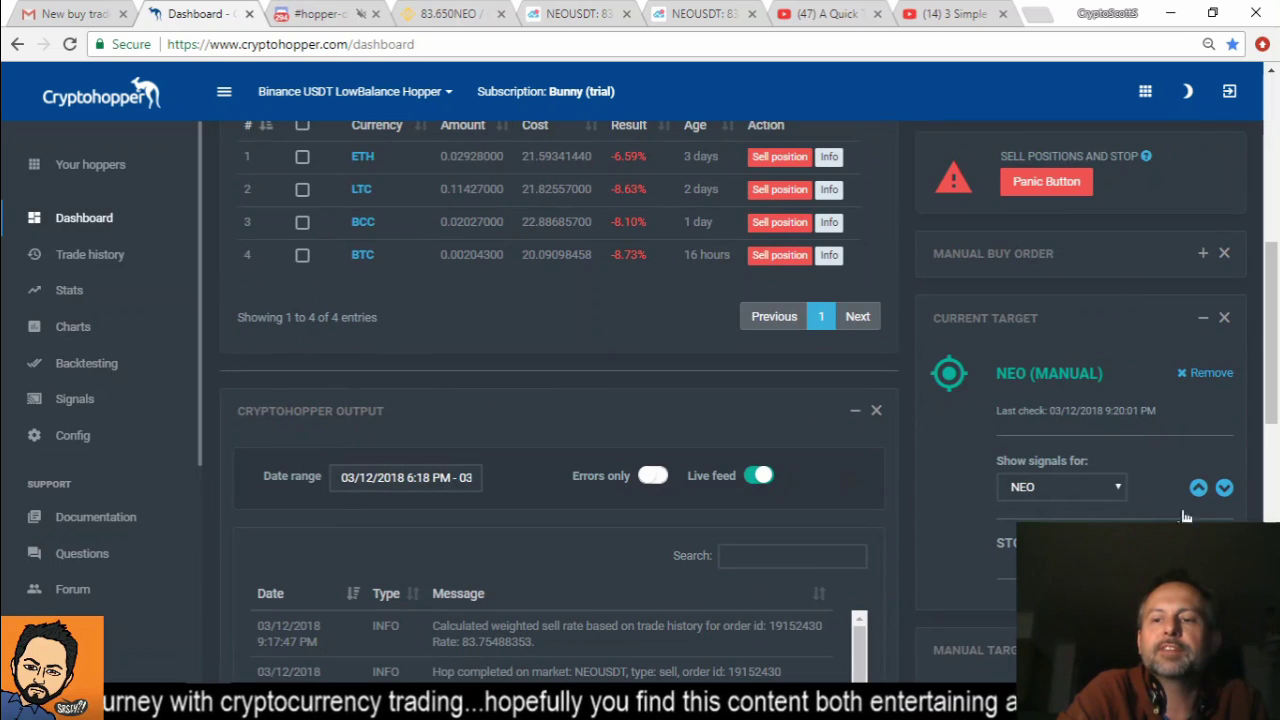
scroll(1119, 484, down, 3)
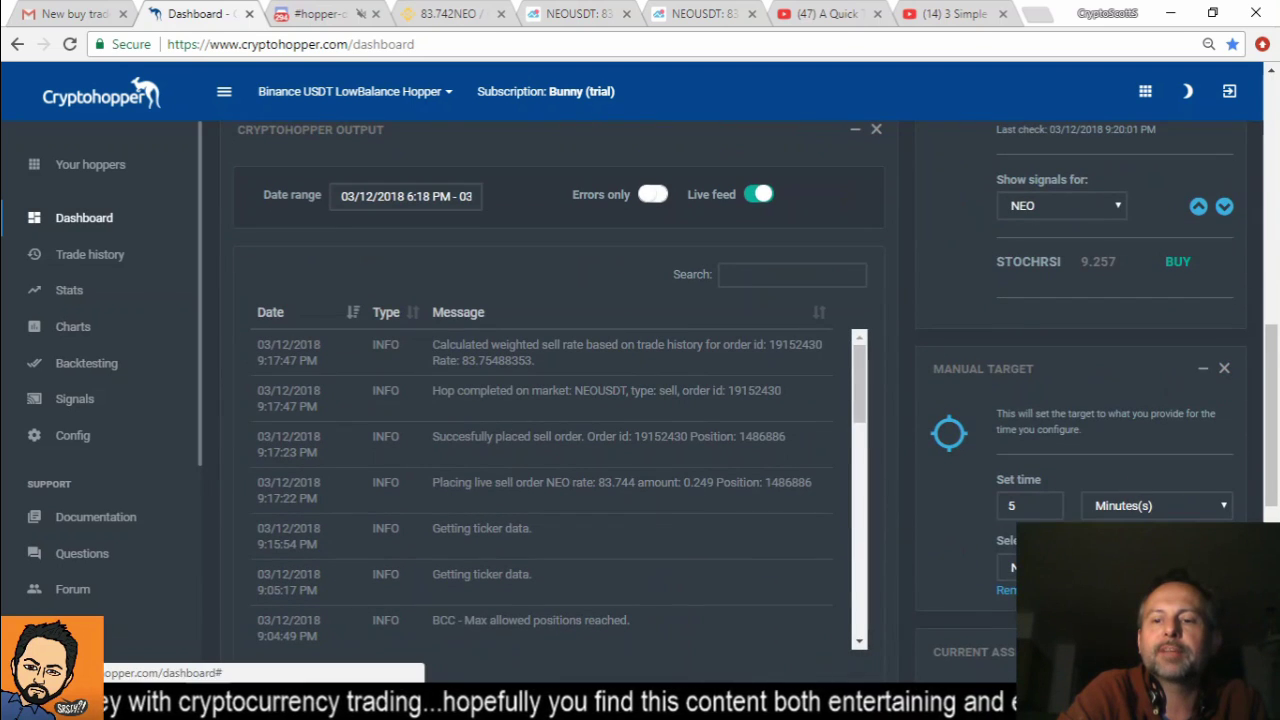
click(1203, 378)
Step: Open the manual buy order form and select Neo (NEO) as the coin
scroll(1084, 475, up, 3)
scroll(1084, 480, up, 2)
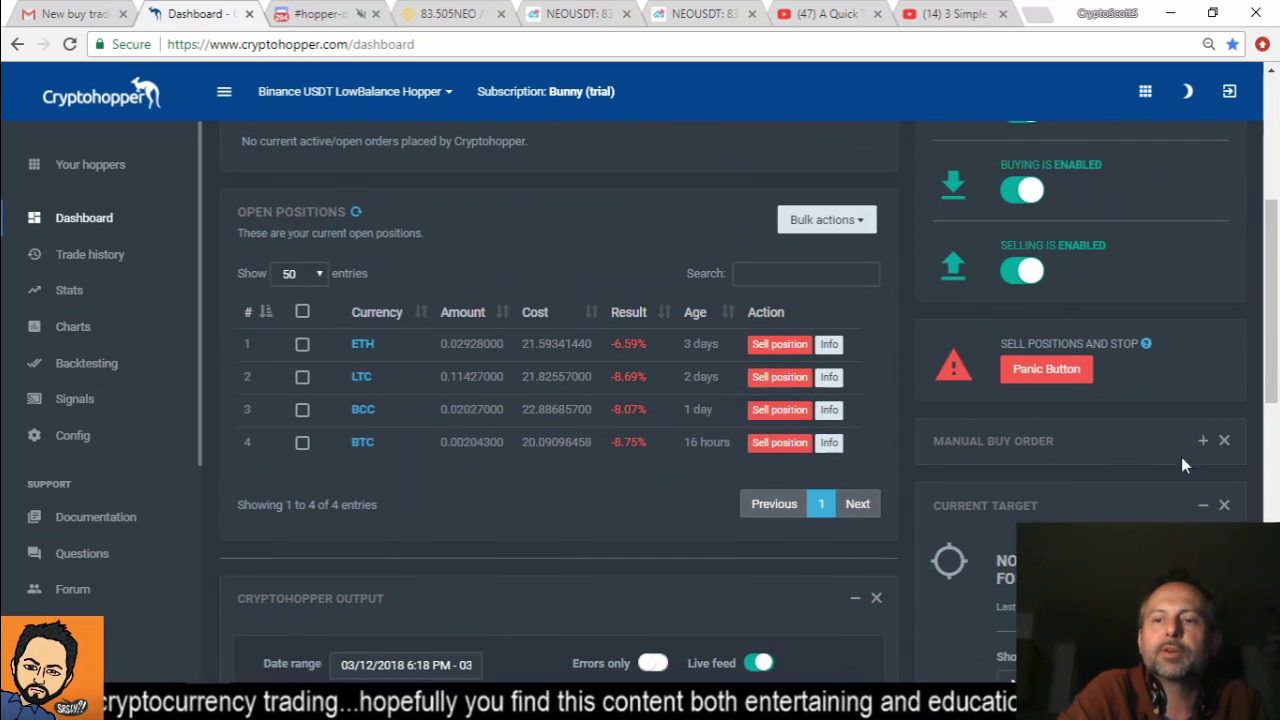
click(1204, 443)
scroll(1160, 470, down, 2)
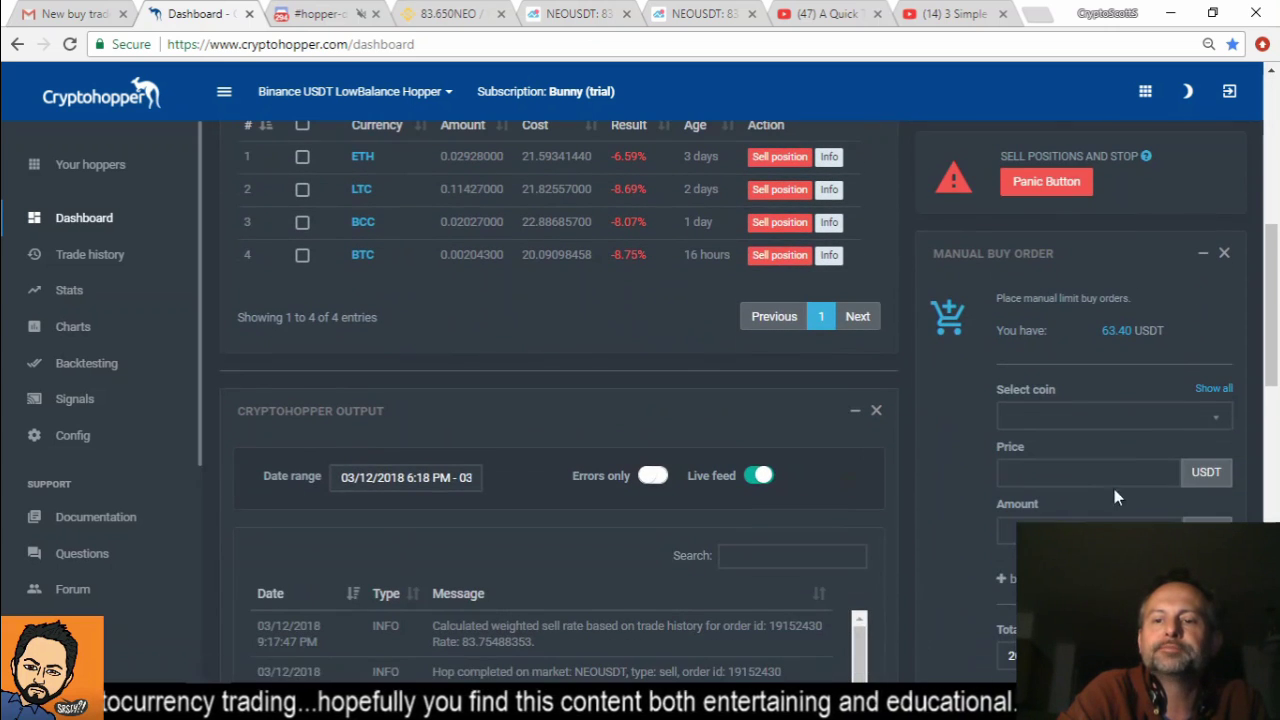
click(1138, 423)
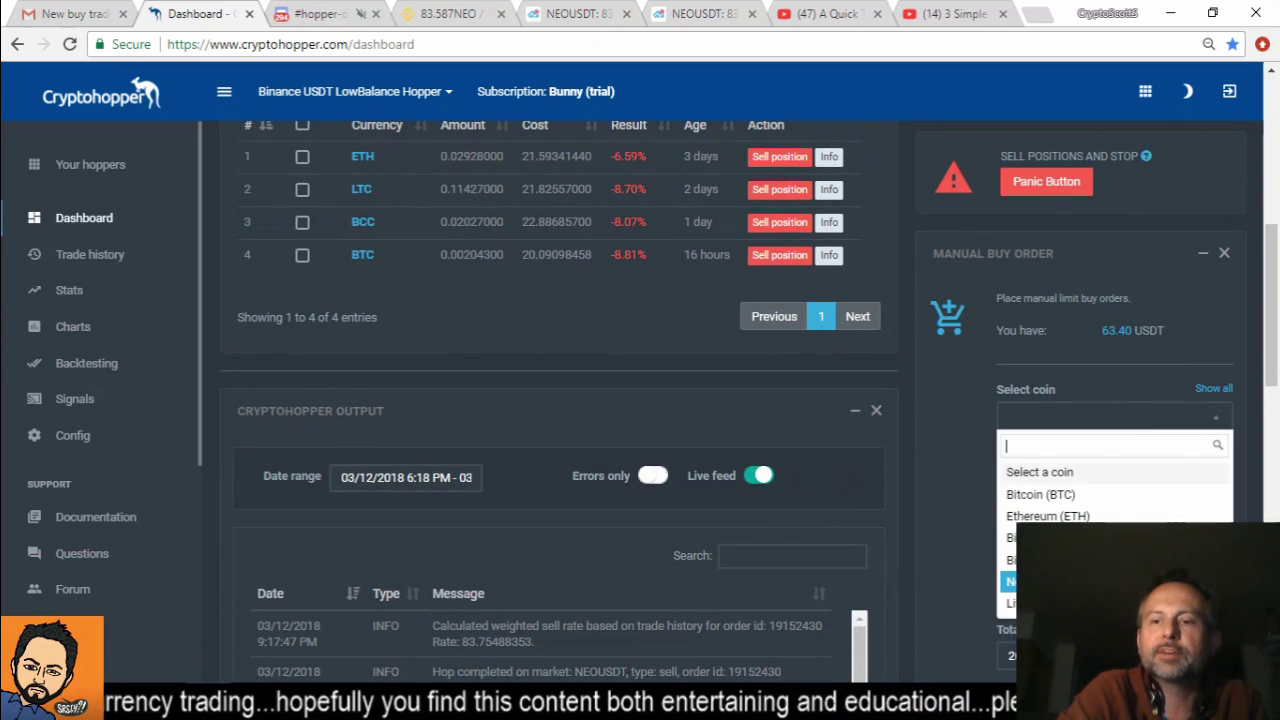
click(1083, 516)
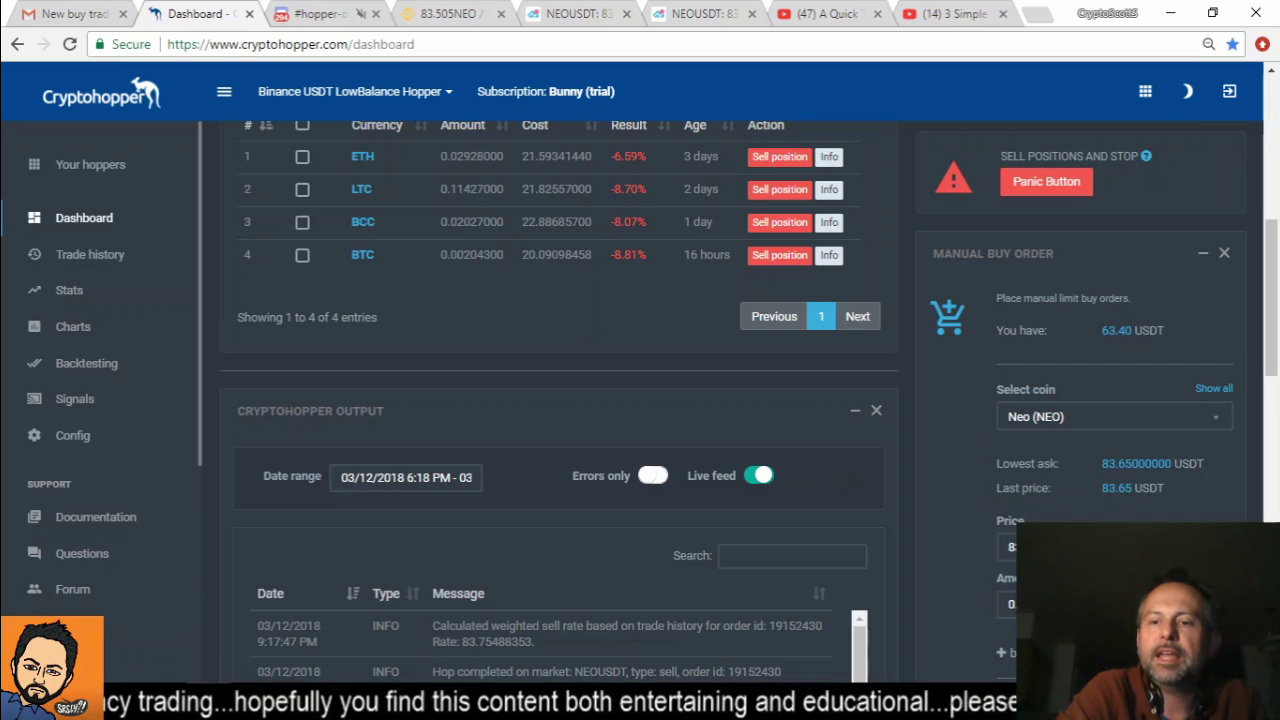
Step: Expand the buy/sell options of the manual NEO buy order and enable trailing buy
scroll(1000, 565, down, 1)
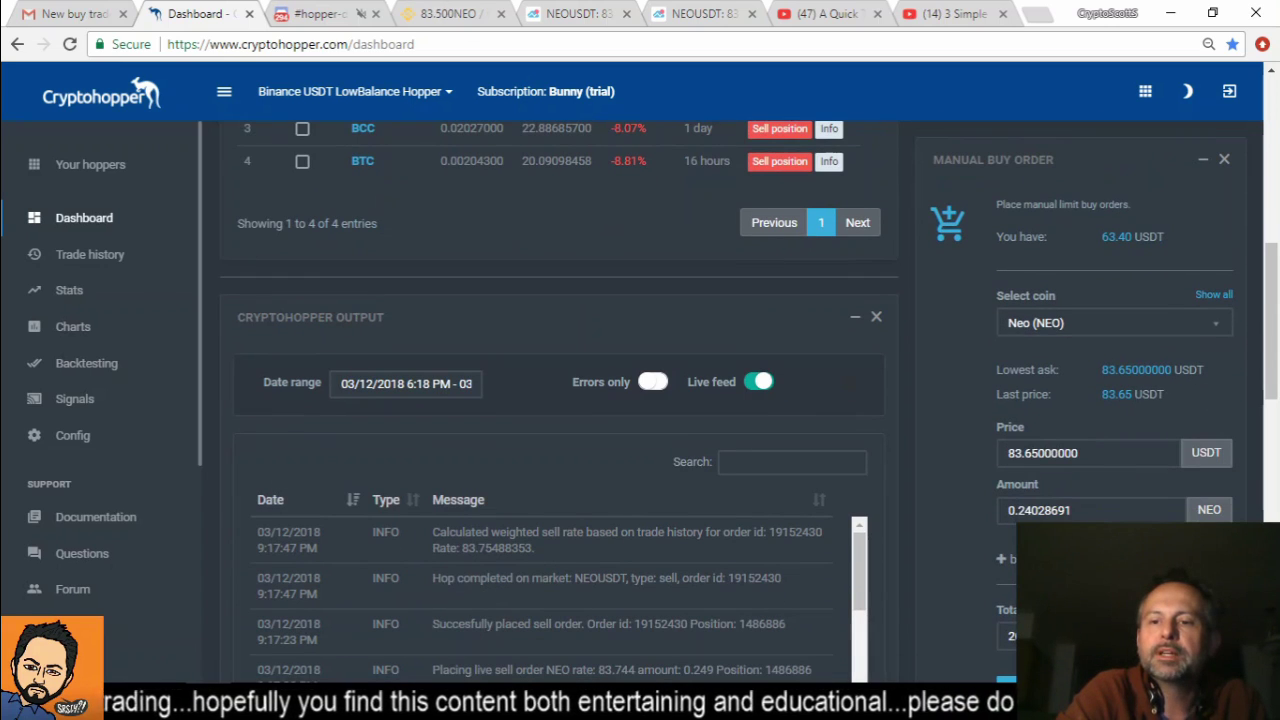
click(1000, 560)
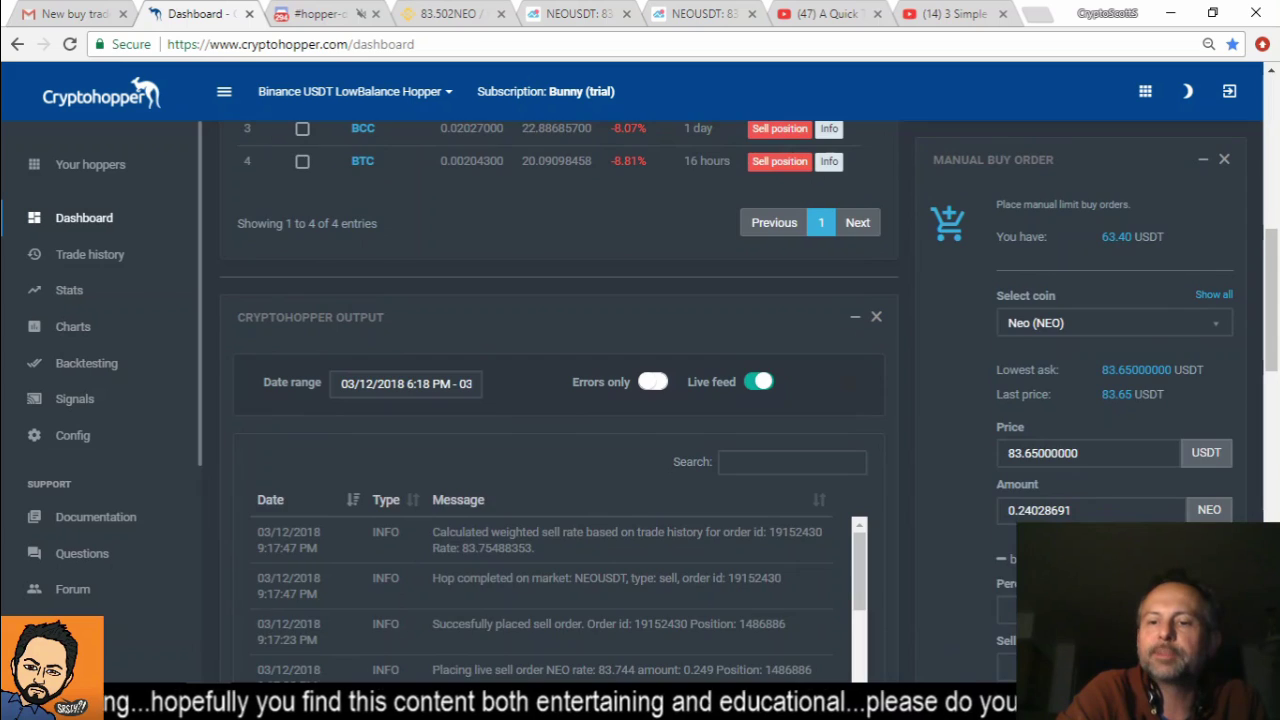
scroll(1000, 563, down, 2)
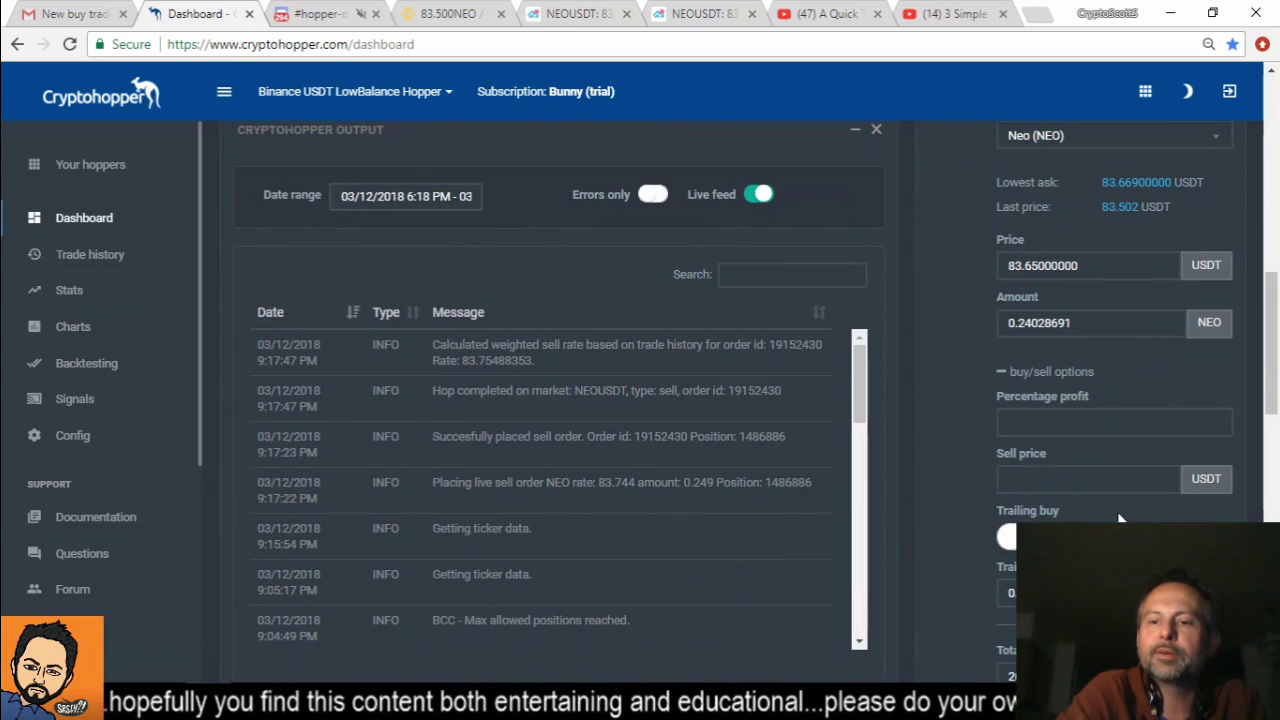
click(1010, 537)
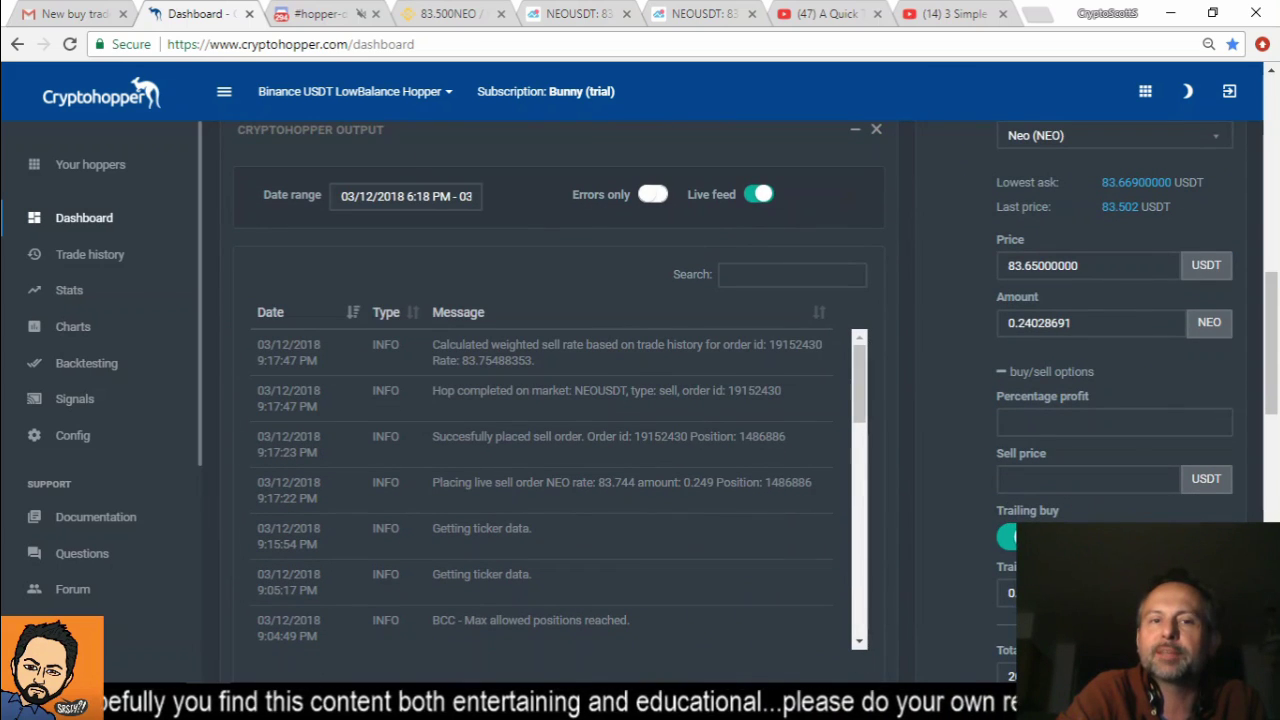
Step: Check the NEO/USDT market on Binance, and review the price, amount, trailing buy percentage and total of the Cryptohopper manual buy order
click(447, 12)
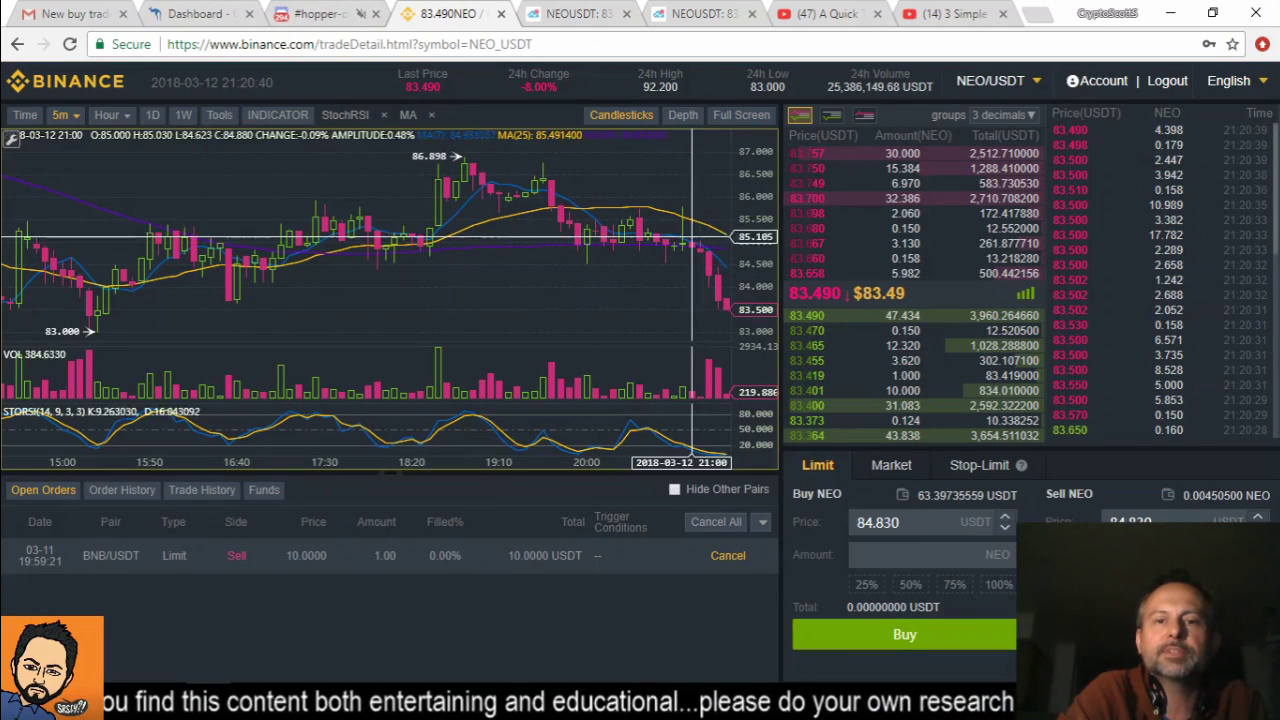
click(185, 20)
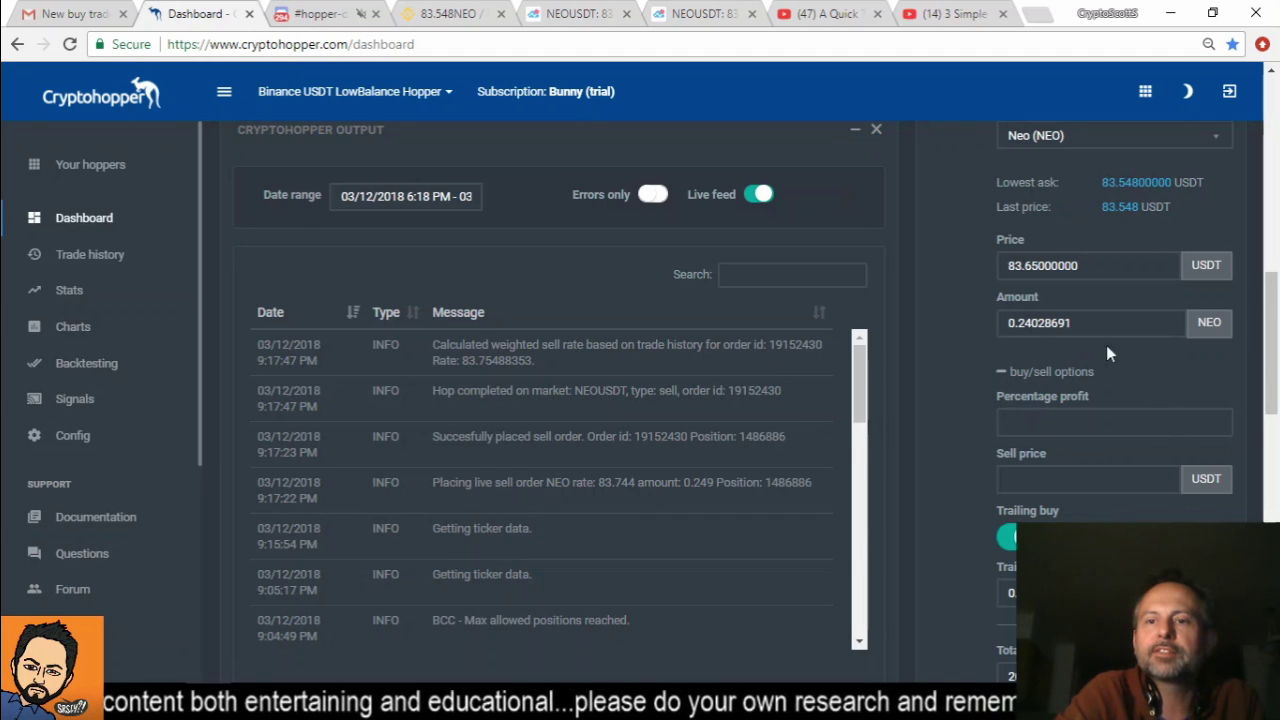
scroll(1110, 370, up, 1)
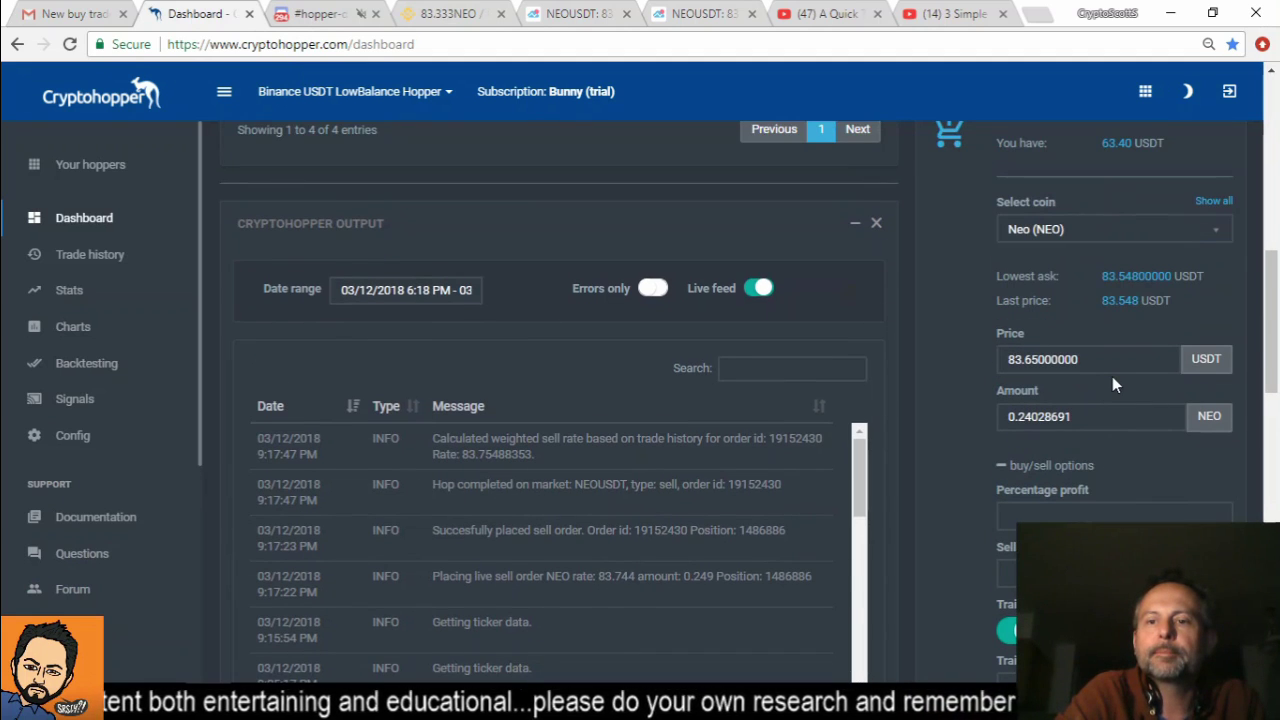
scroll(1112, 376, up, 1)
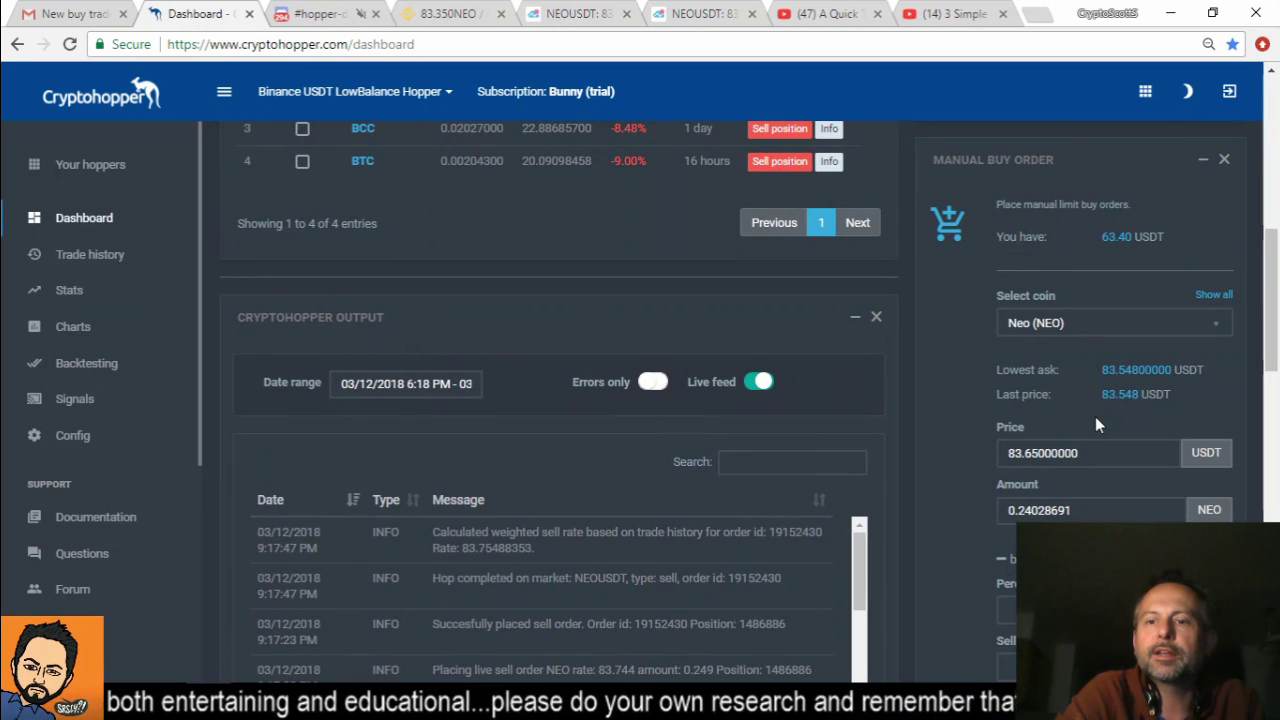
scroll(1102, 430, down, 1)
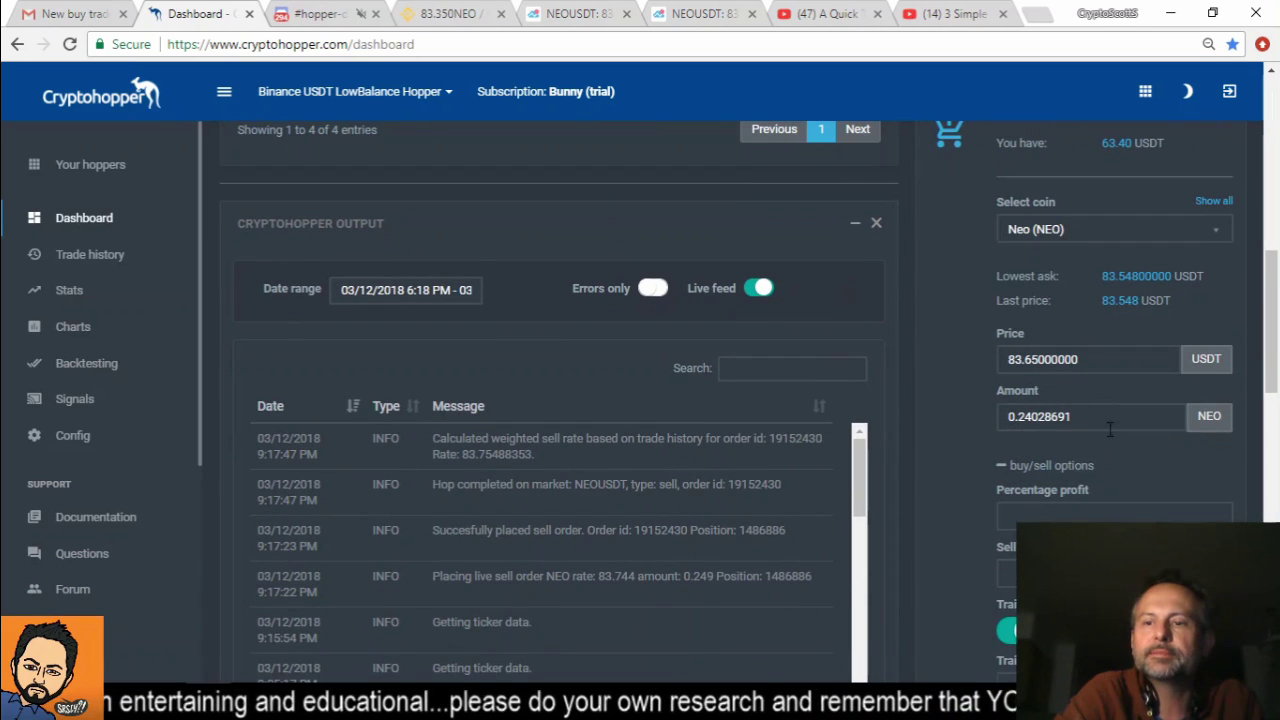
scroll(1110, 430, down, 1)
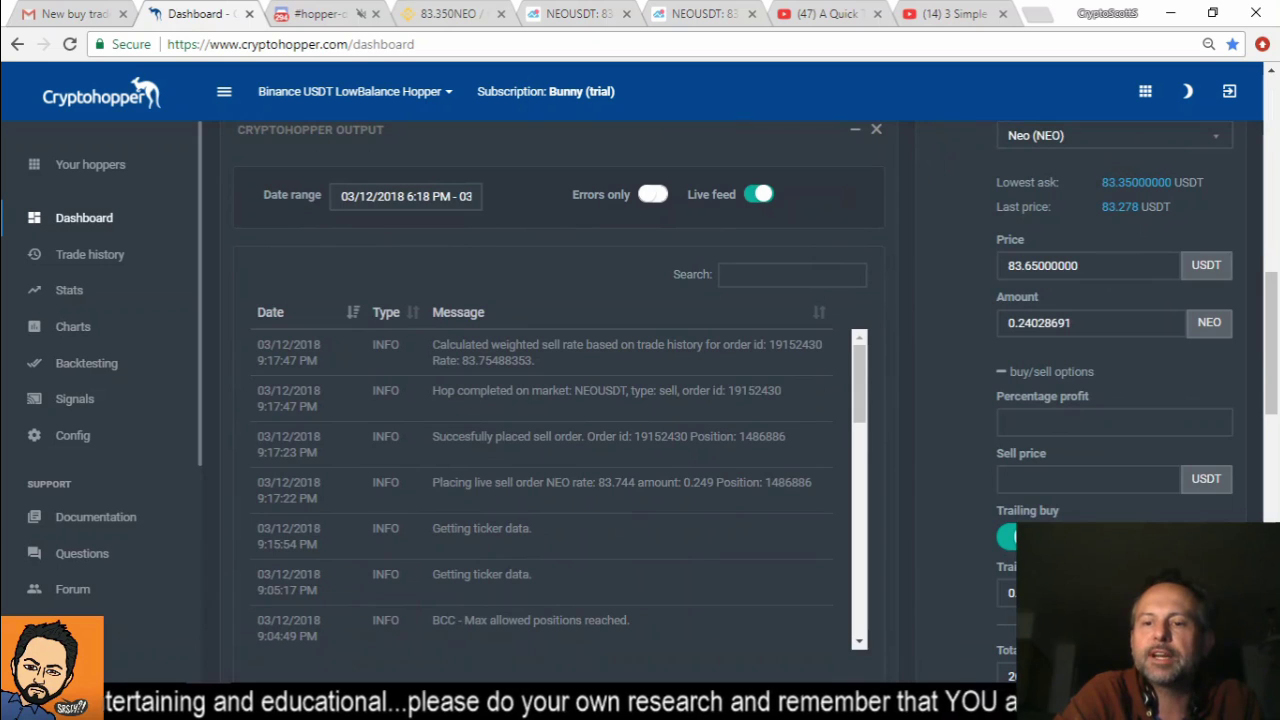
scroll(1110, 430, down, 2)
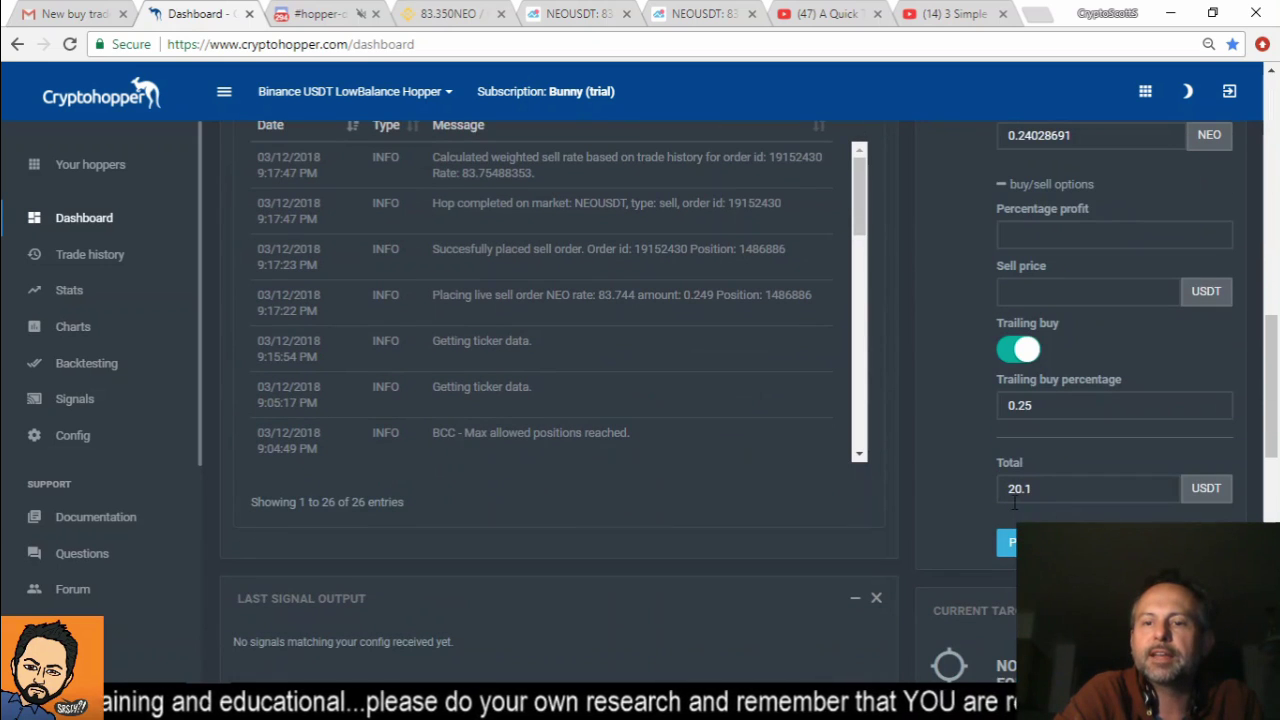
scroll(1182, 489, up, 2)
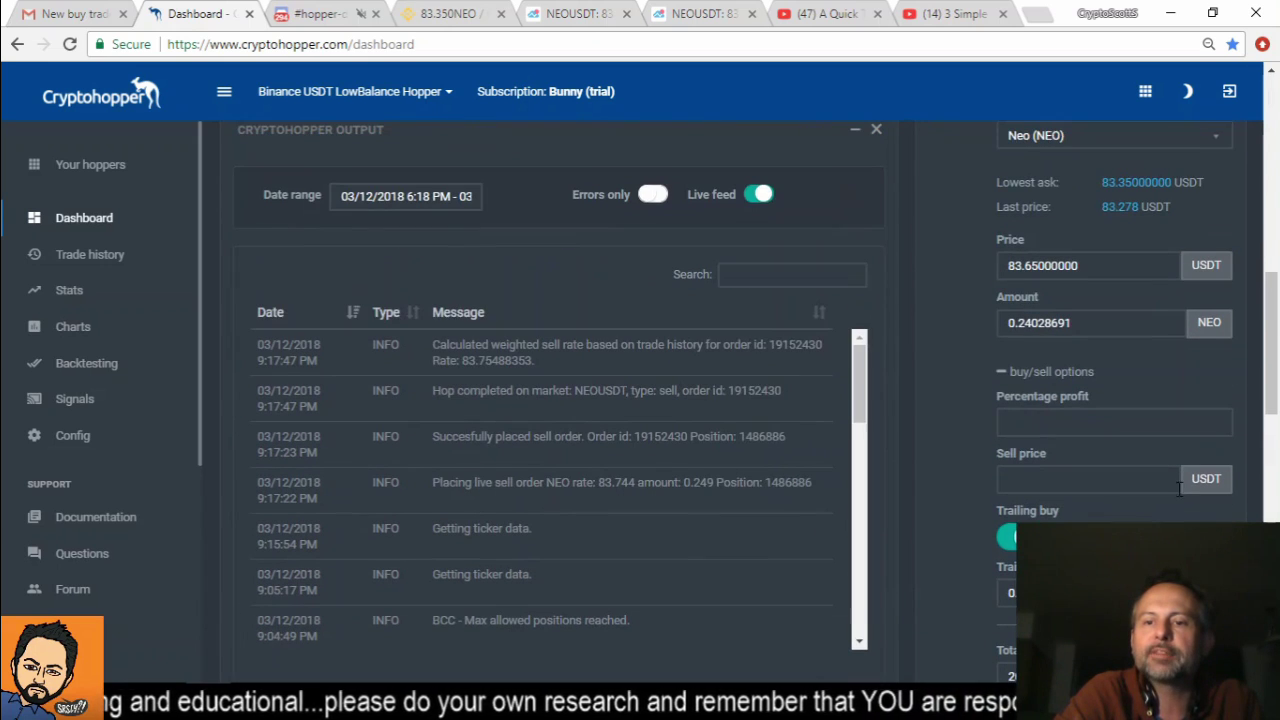
scroll(1112, 474, up, 1)
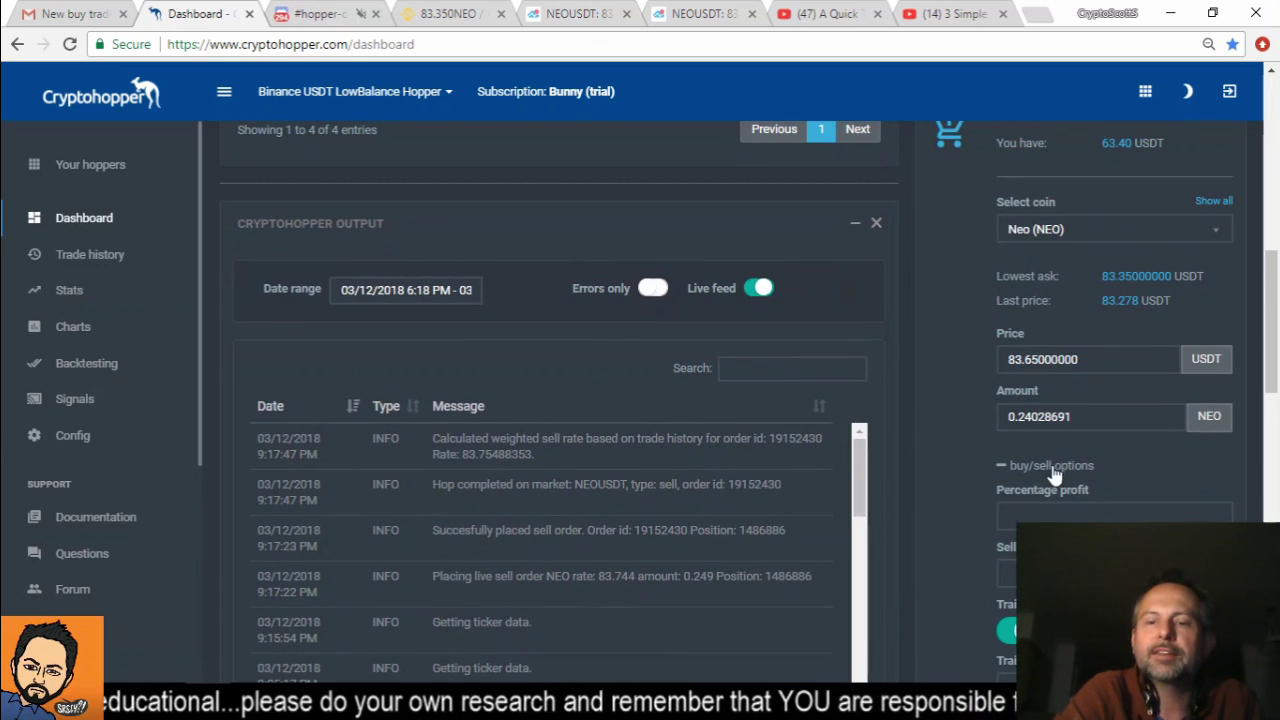
Step: Open the trade history in its default order and highlight the amount of the latest NEO sale
click(87, 254)
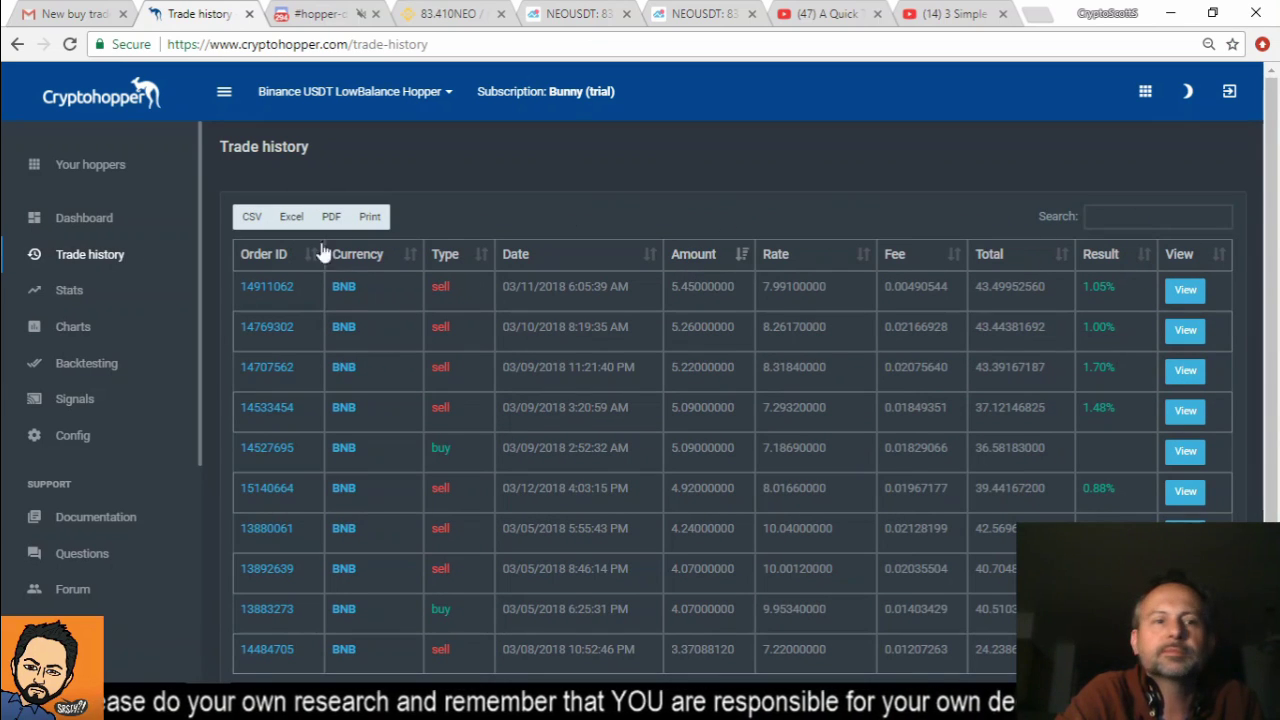
click(92, 257)
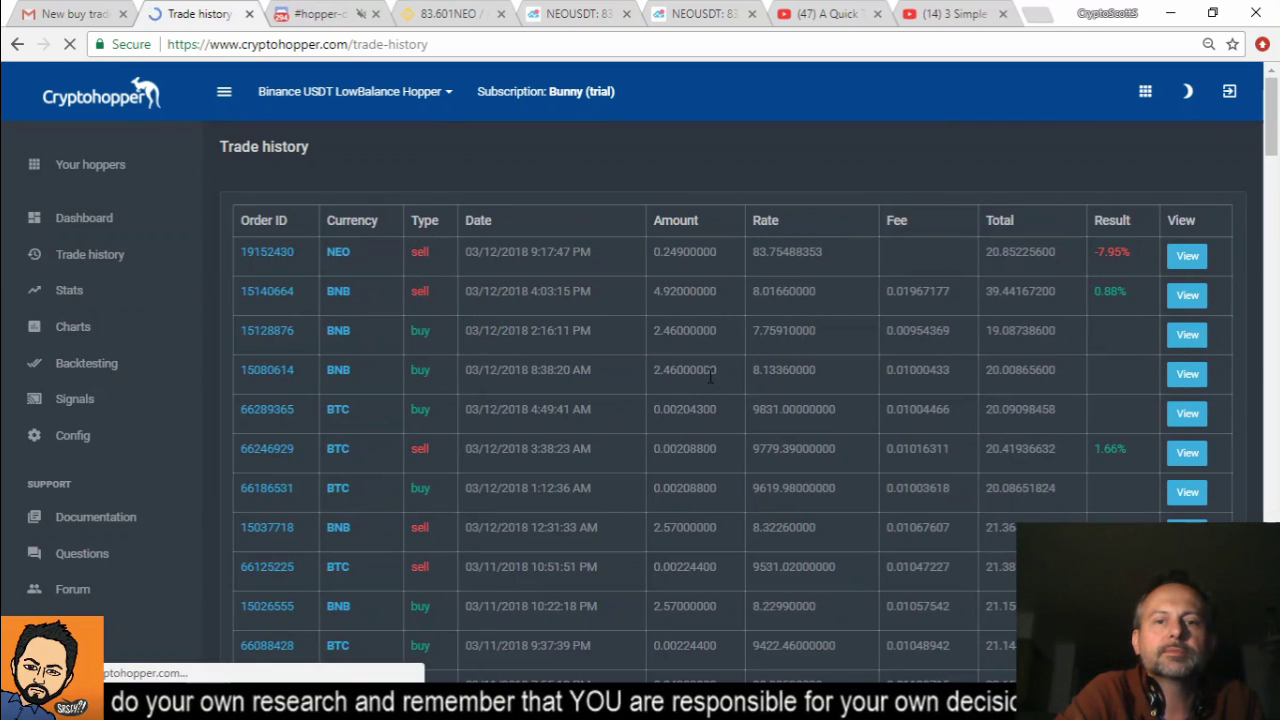
click(694, 255)
click(91, 257)
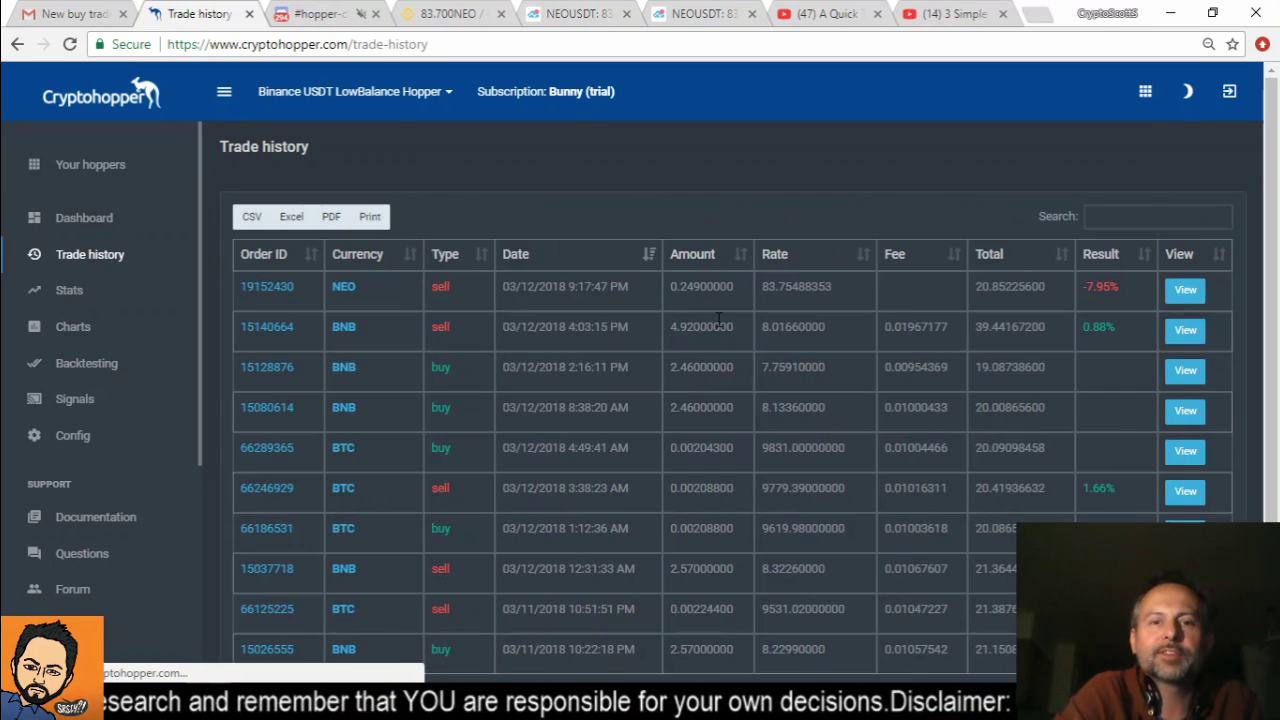
double_click(712, 287)
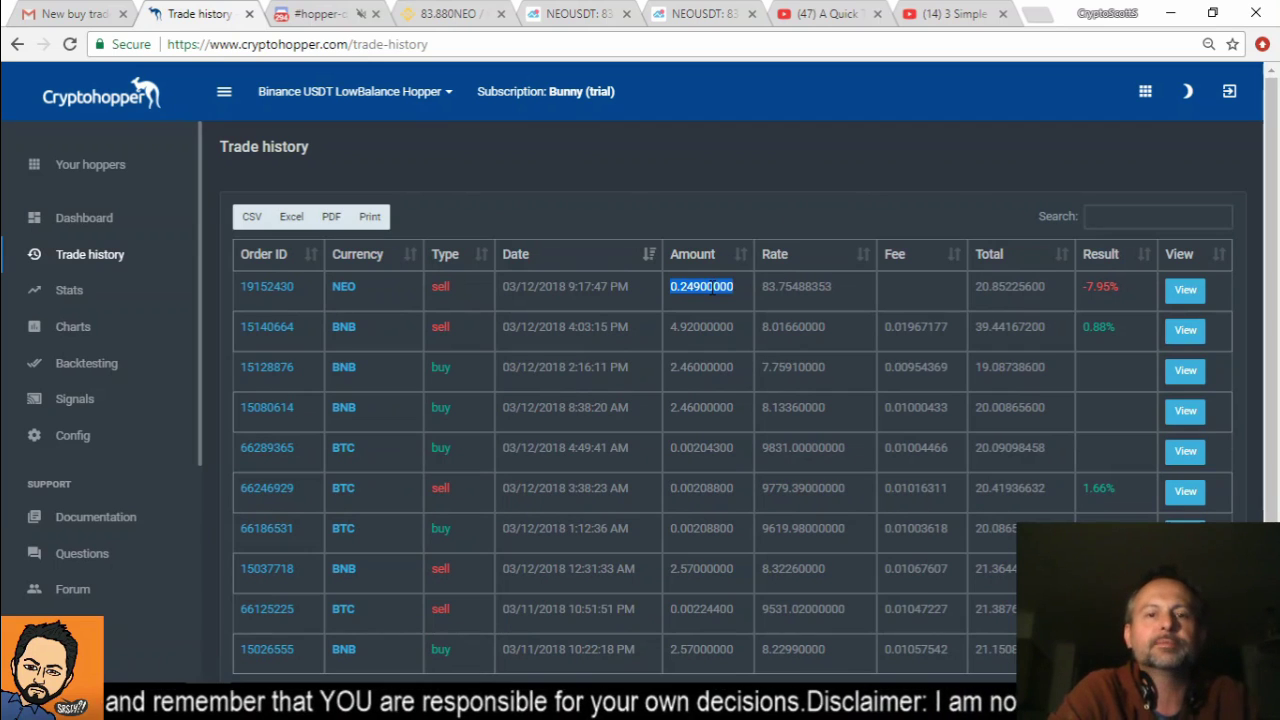
Step: Return to the dashboard, select Neo (NEO) in the manual buy order and set the amount to 0.249 NEO
click(80, 224)
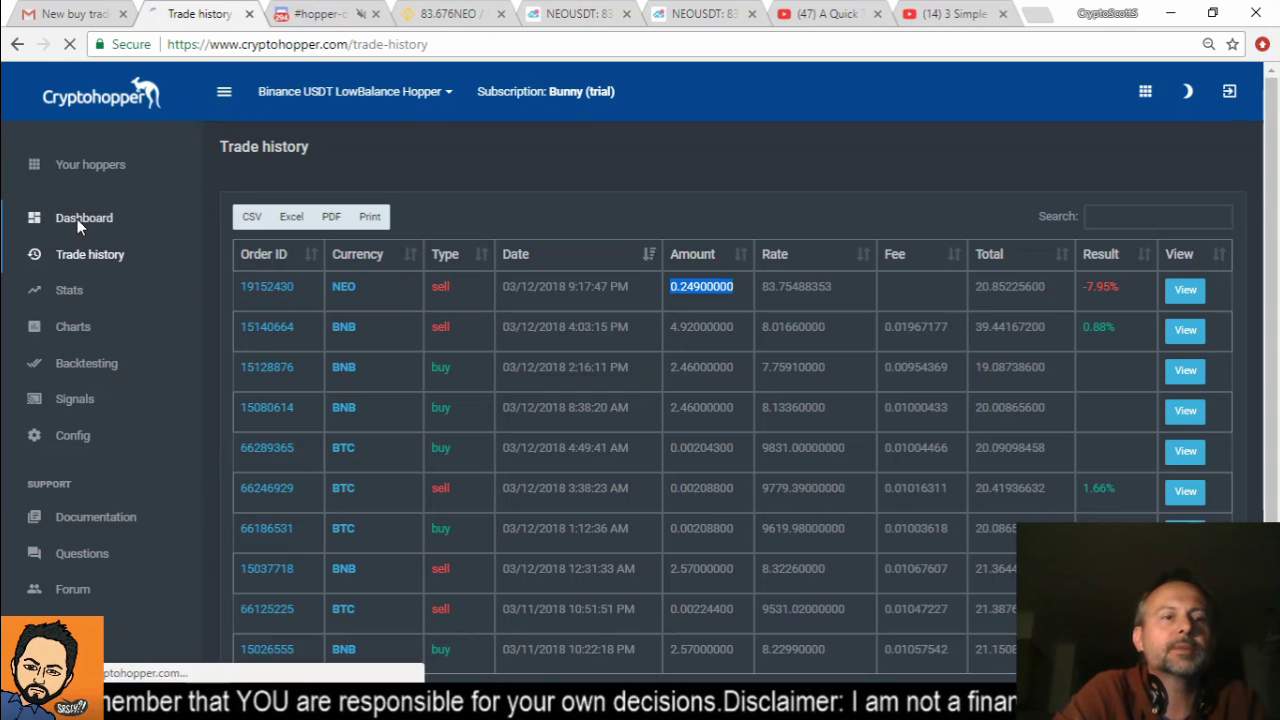
scroll(1154, 449, down, 5)
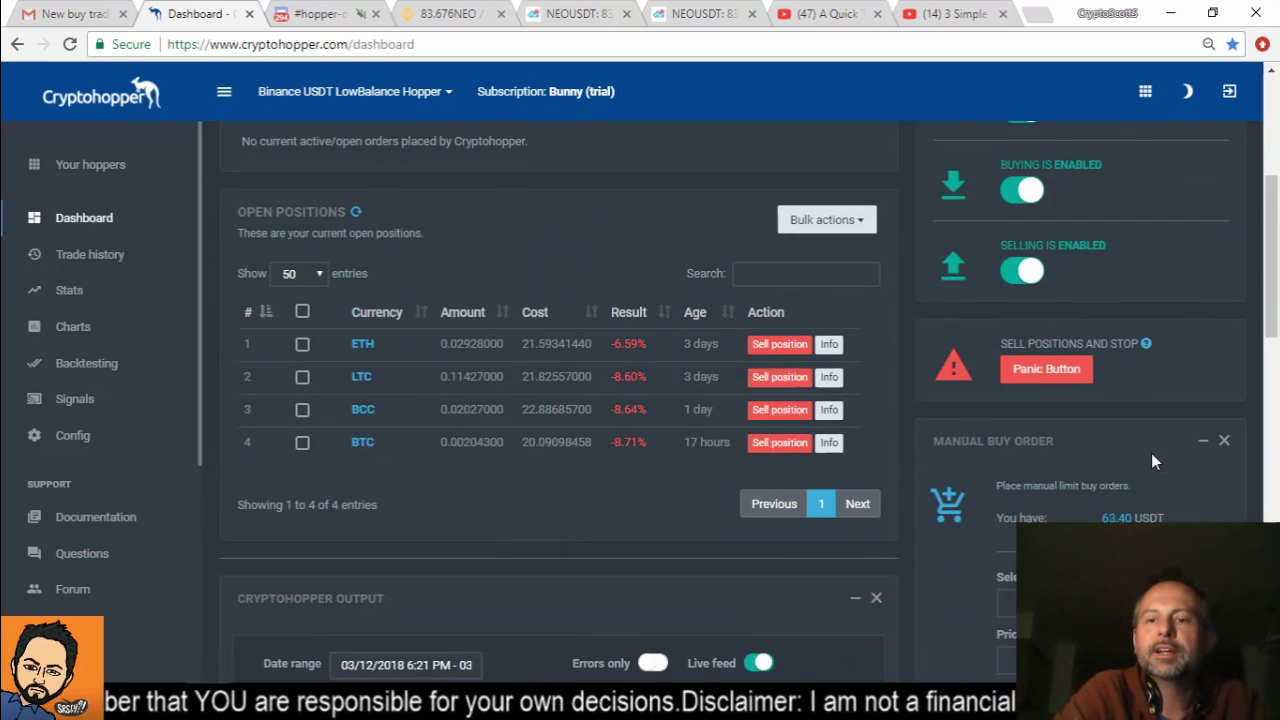
scroll(1079, 437, down, 1)
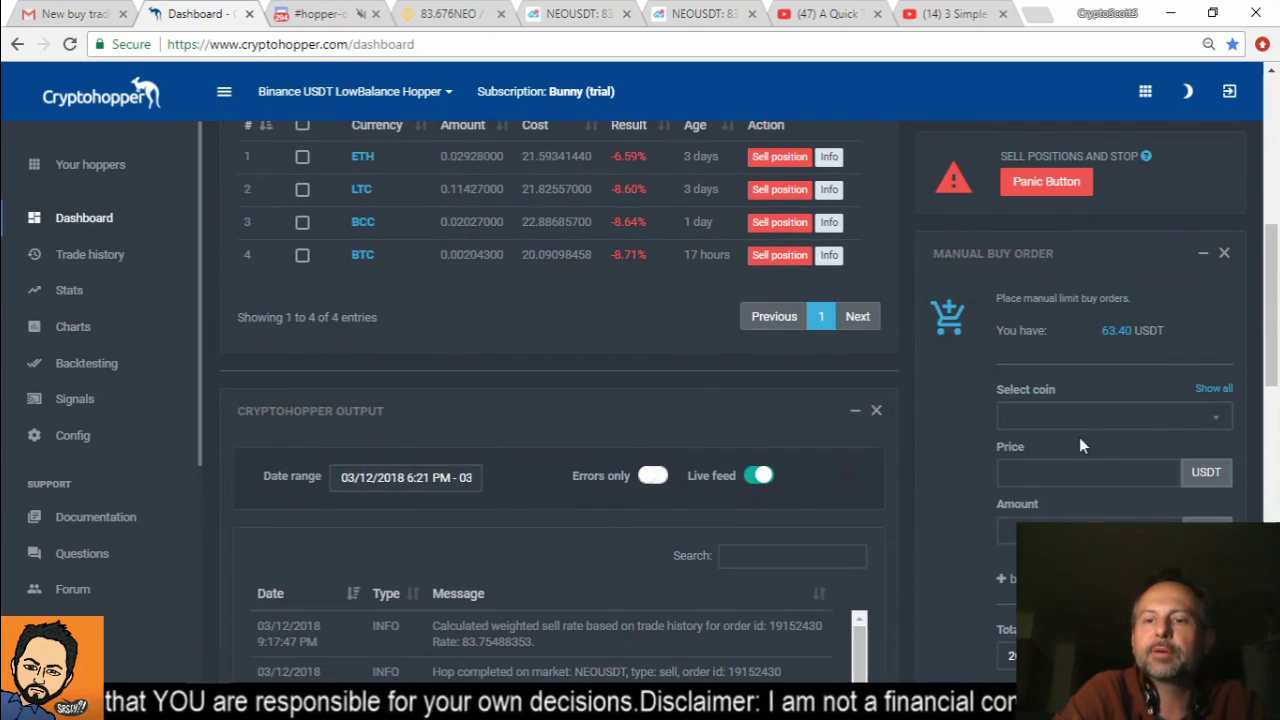
click(1080, 418)
click(1010, 581)
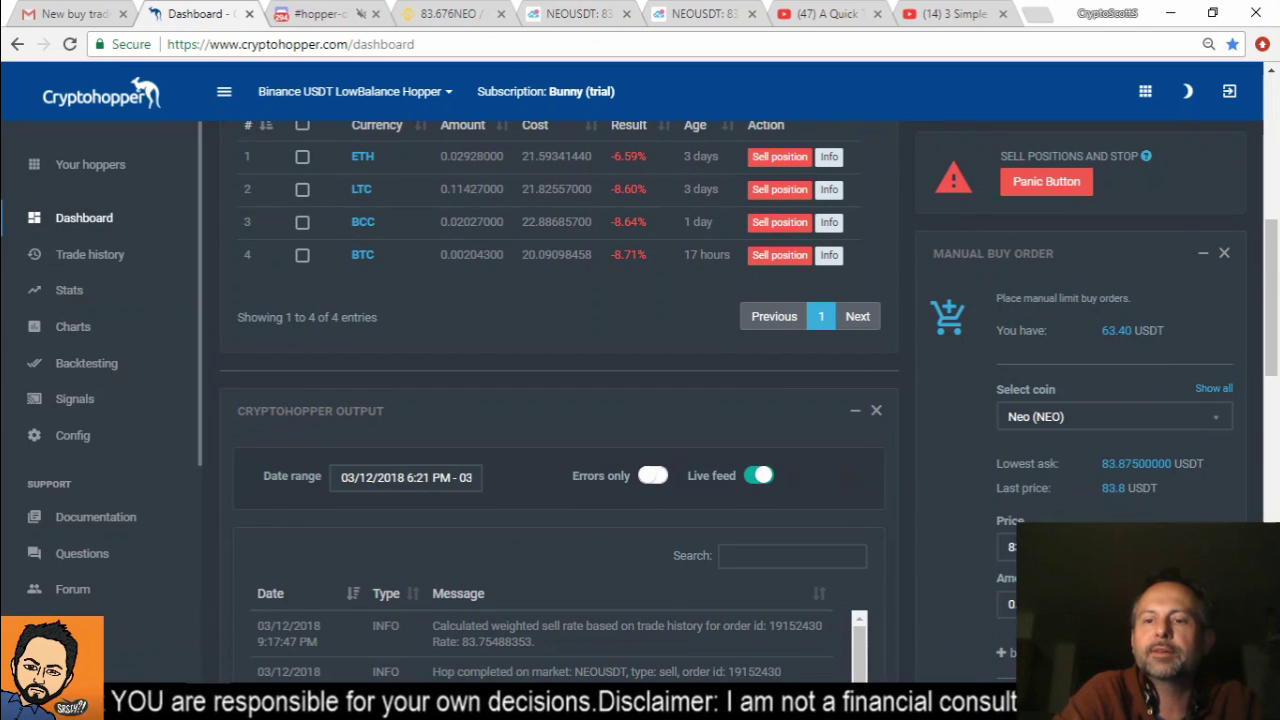
scroll(928, 480, down, 1)
double_click(1040, 510)
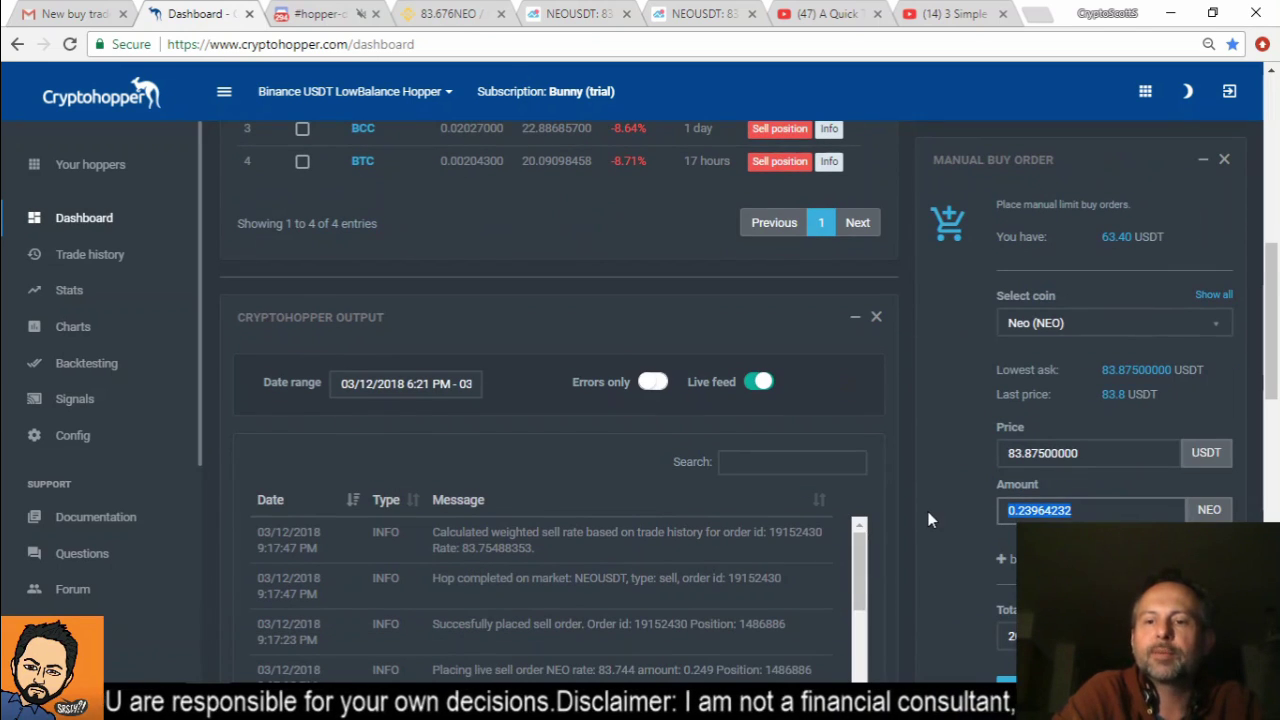
text(0.249)
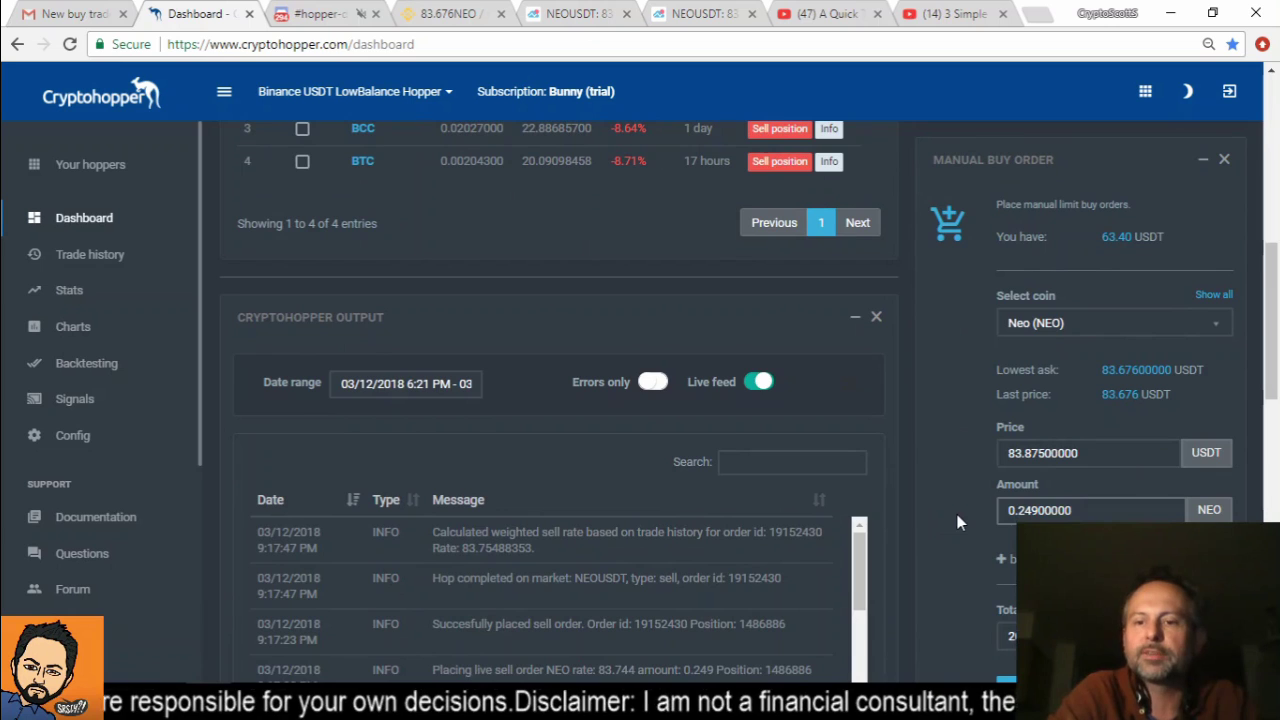
Step: Enable trailing buy at 0.25% for the manual NEO order, and place and confirm the buy order
scroll(957, 514, down, 2)
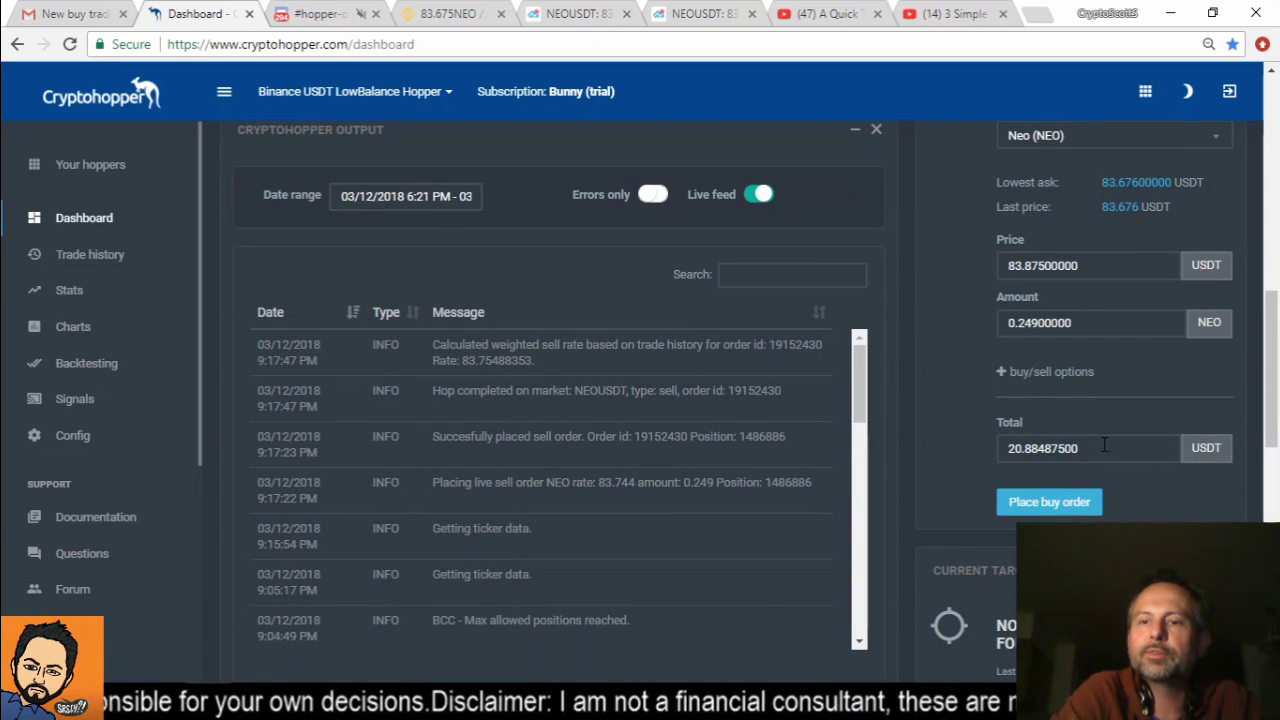
click(1003, 373)
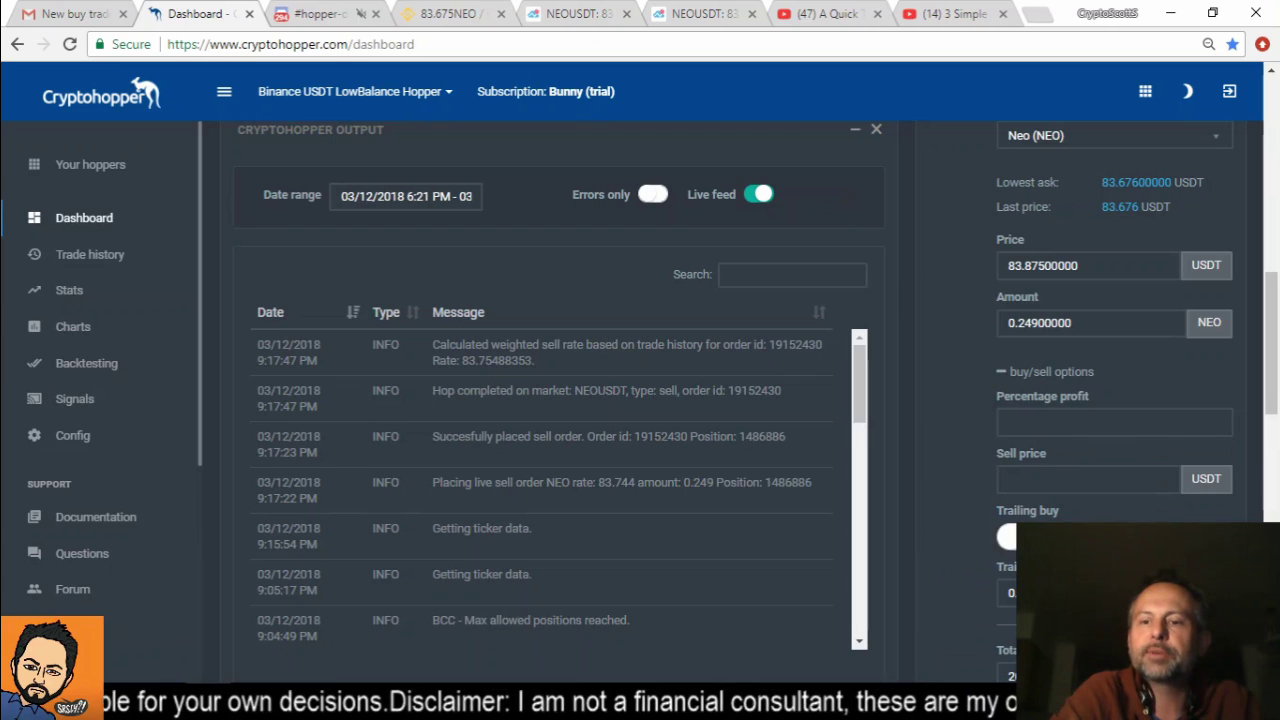
scroll(936, 469, down, 2)
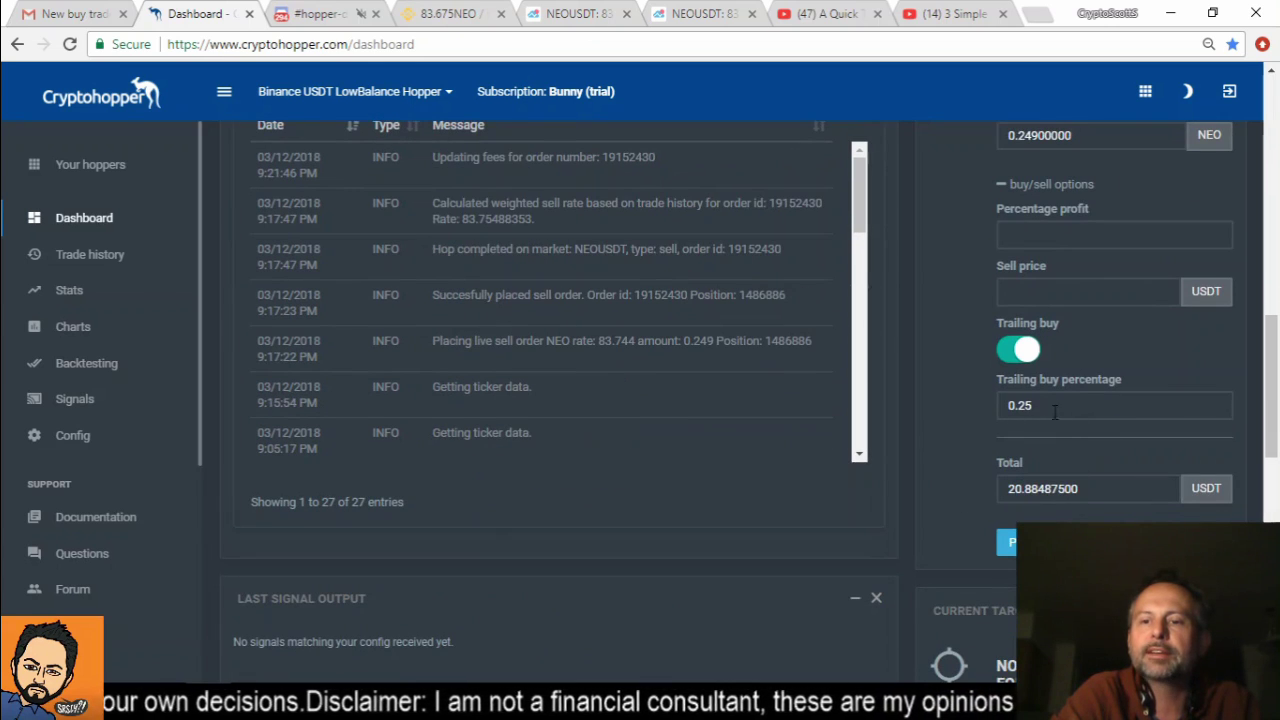
drag(1043, 405, 1022, 405)
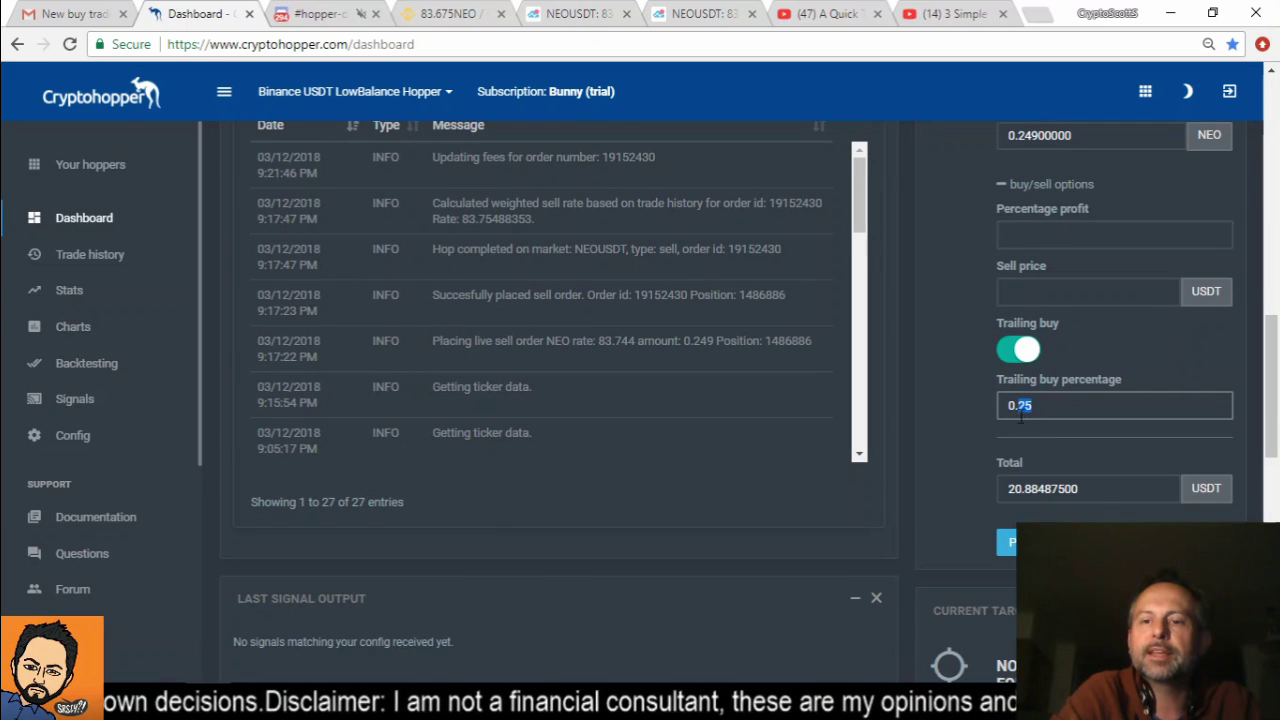
click(964, 435)
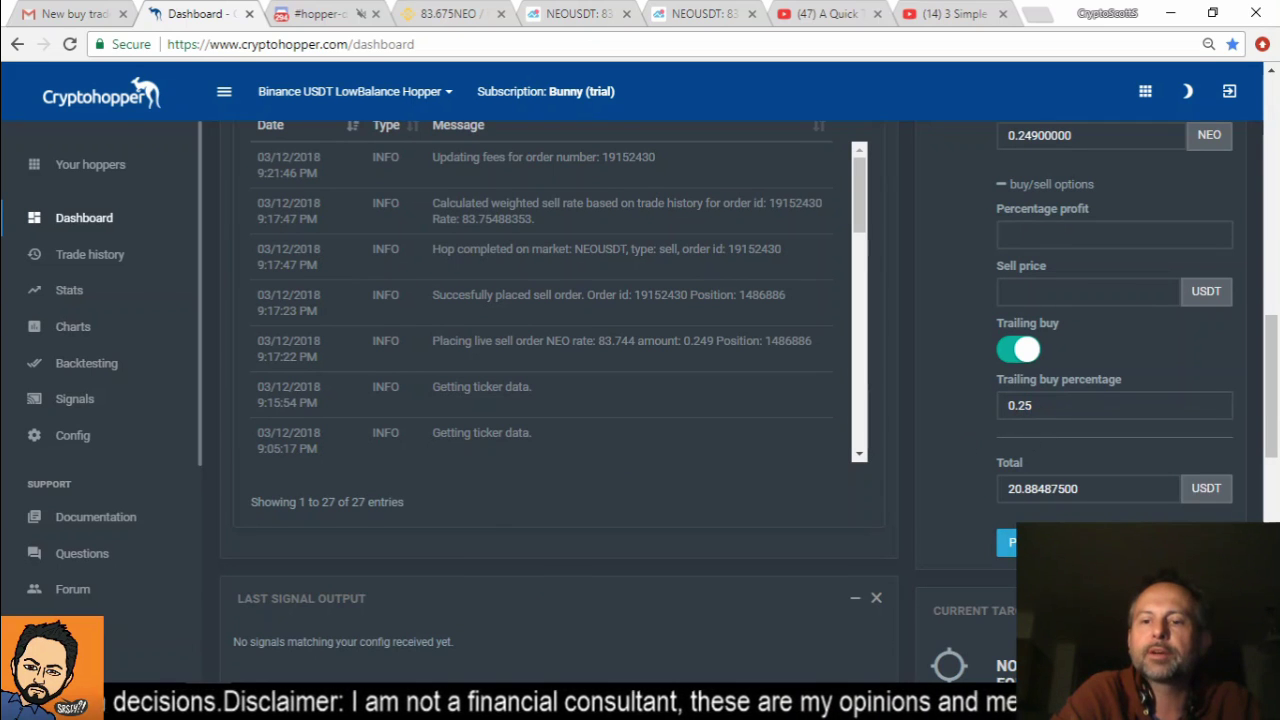
click(1005, 542)
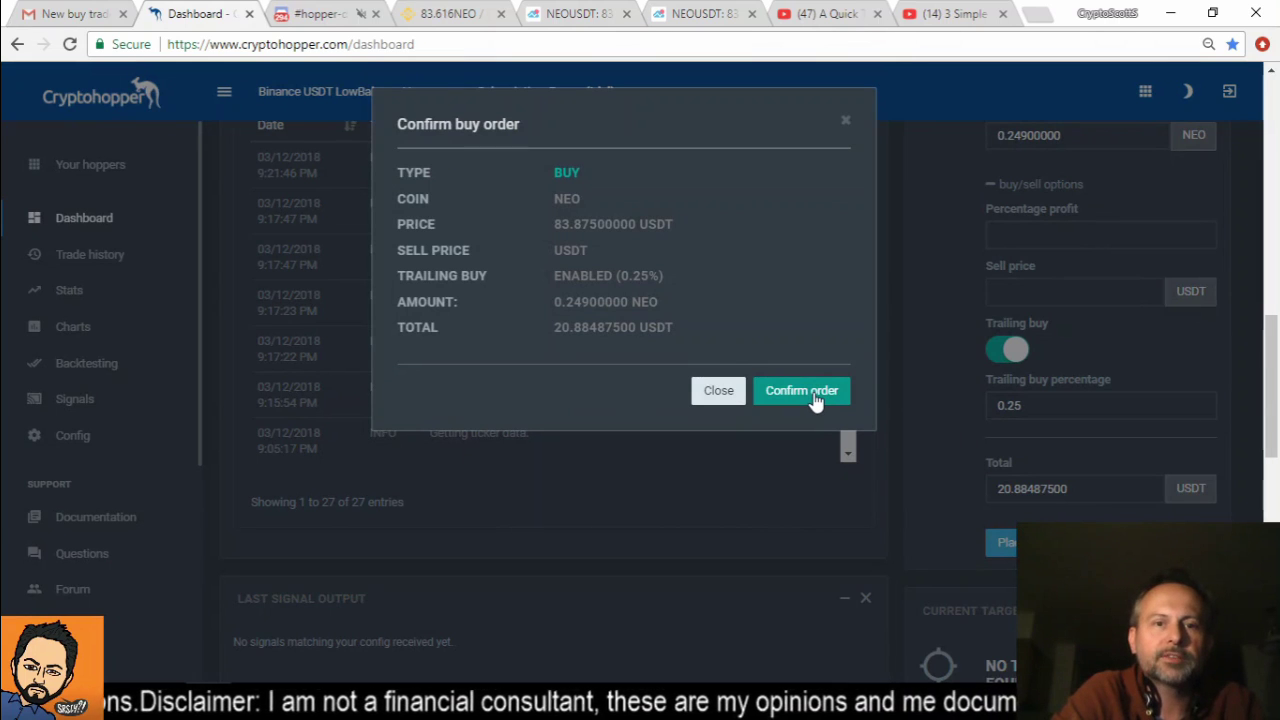
click(810, 391)
Step: Check the open NEO trailing buy order on the dashboard and compare its rate with the last NEO sale in the trade history
scroll(792, 475, up, 3)
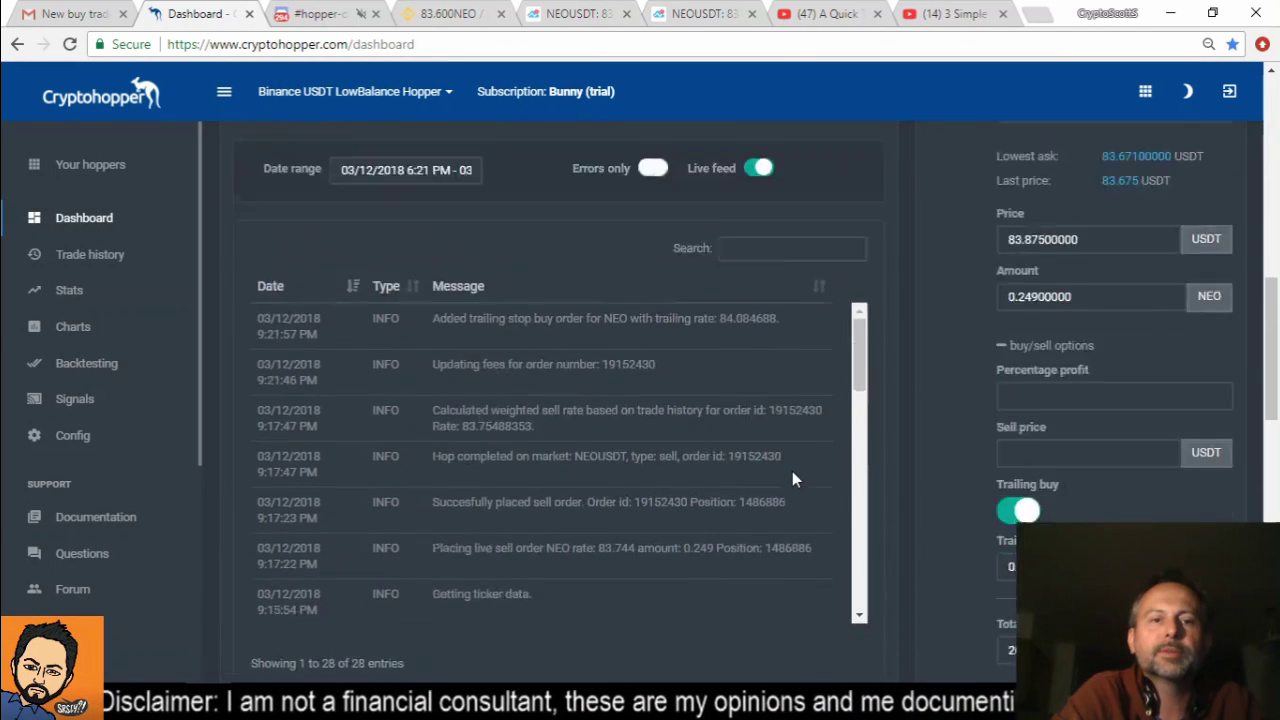
scroll(792, 472, up, 5)
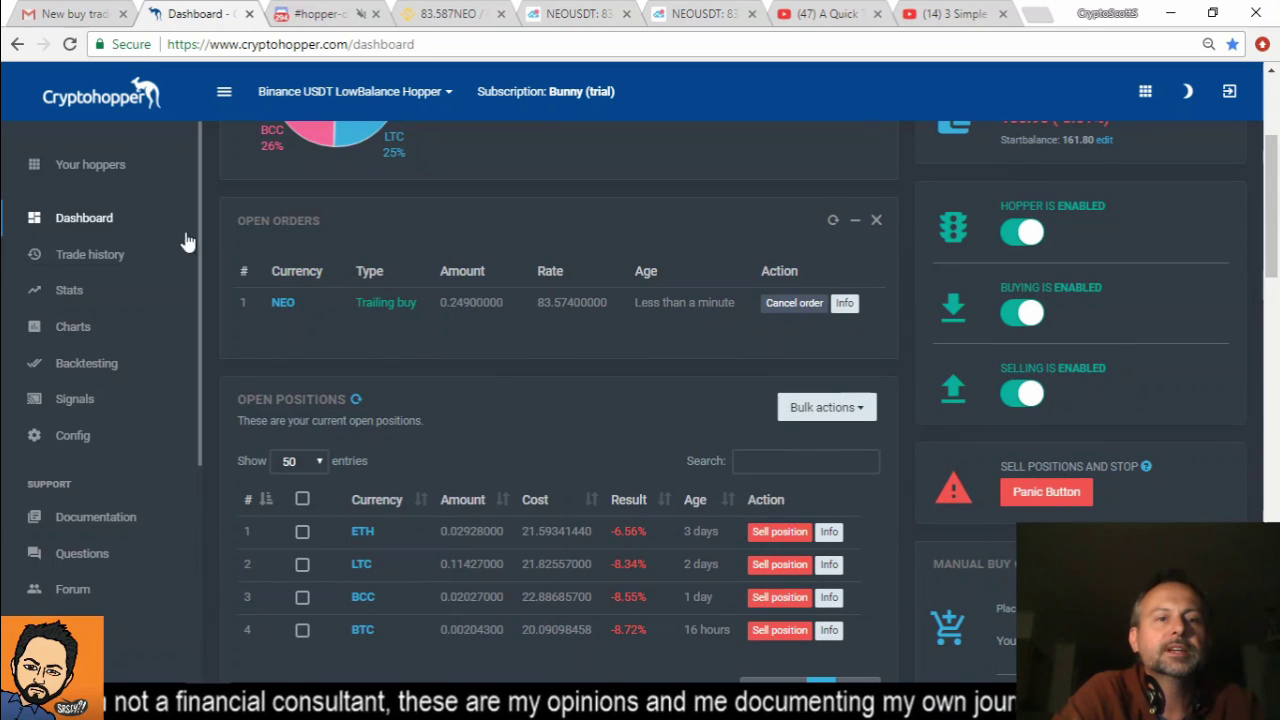
click(114, 256)
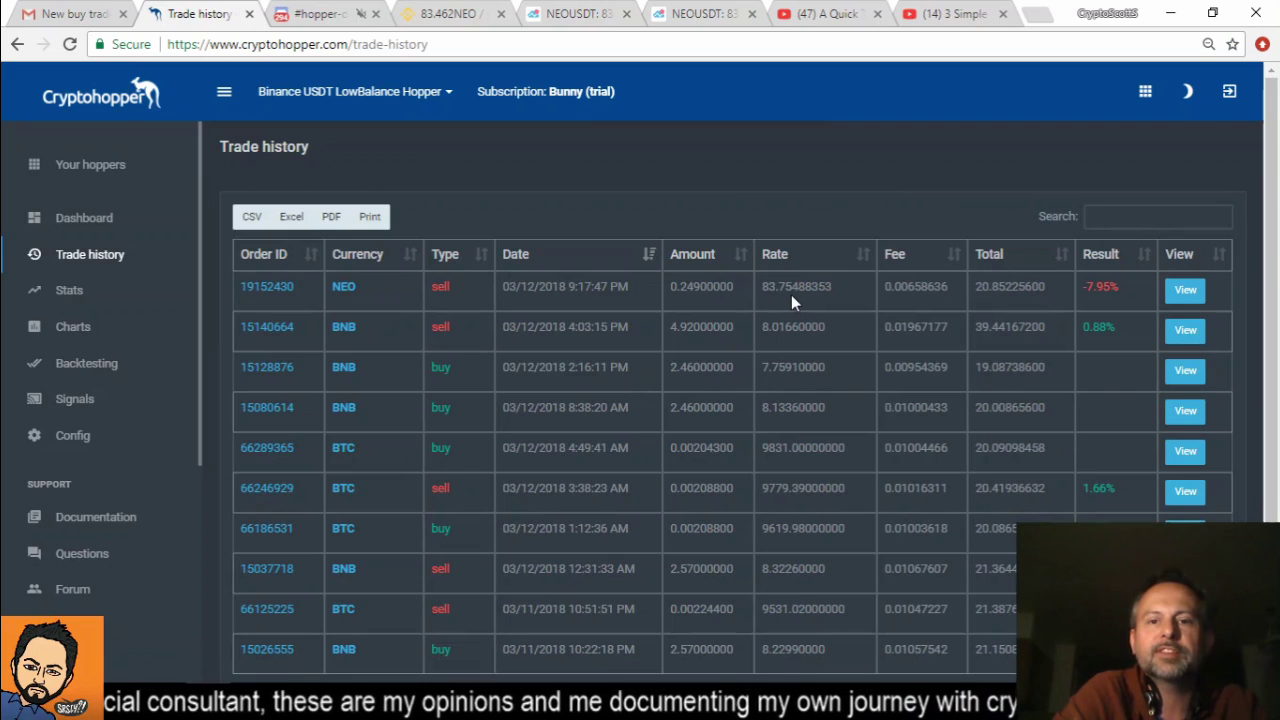
click(82, 224)
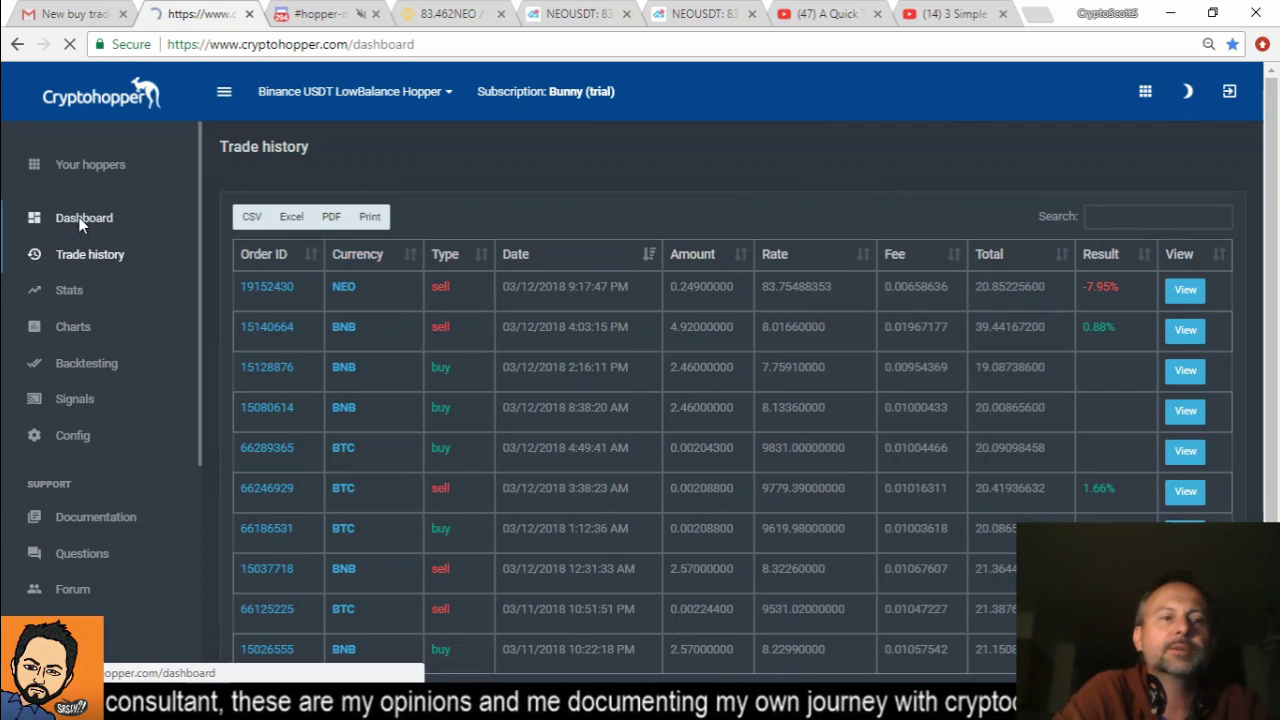
scroll(617, 449, down, 2)
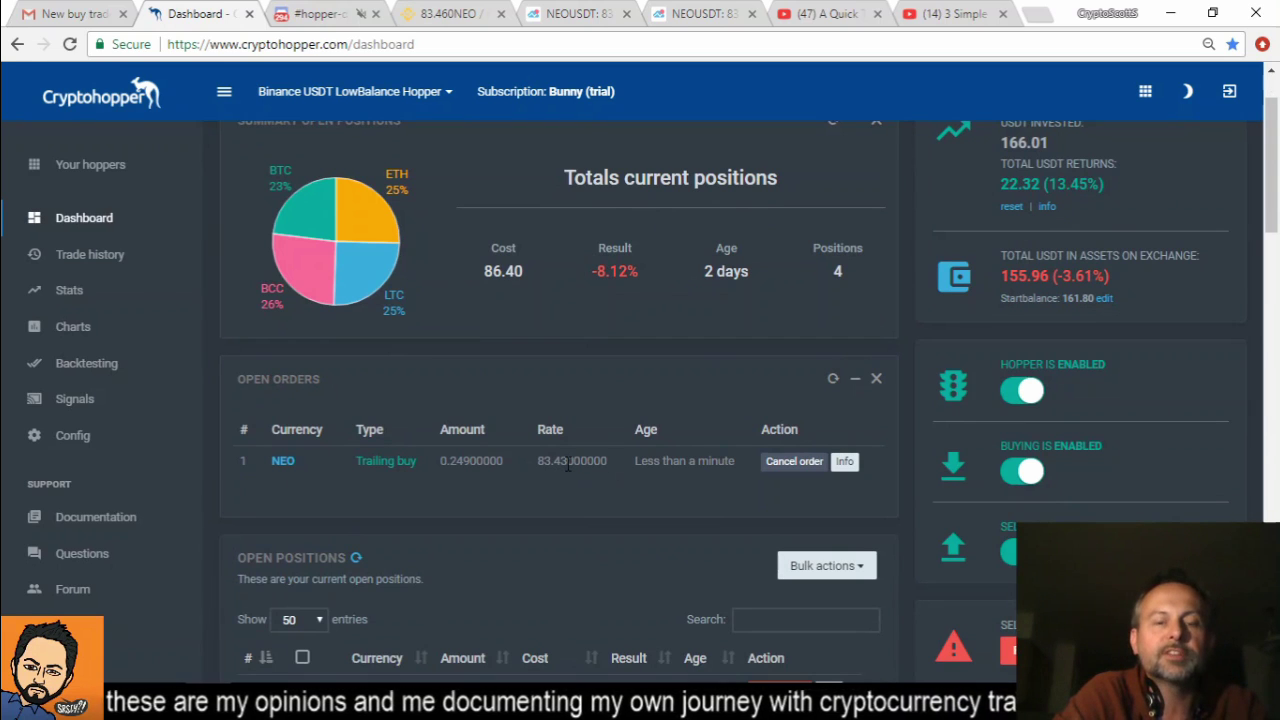
Step: Inspect the trailing rate in the details of the open NEO trailing buy order, and close the details
click(850, 465)
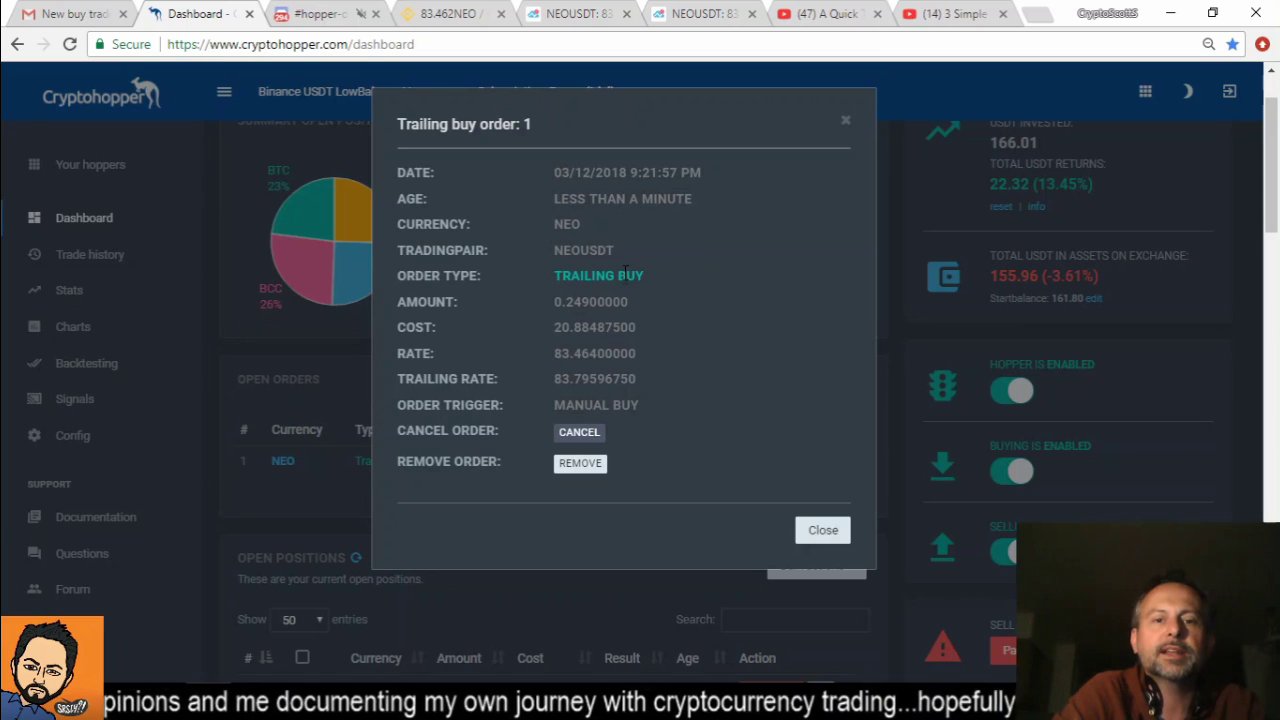
key(Escape)
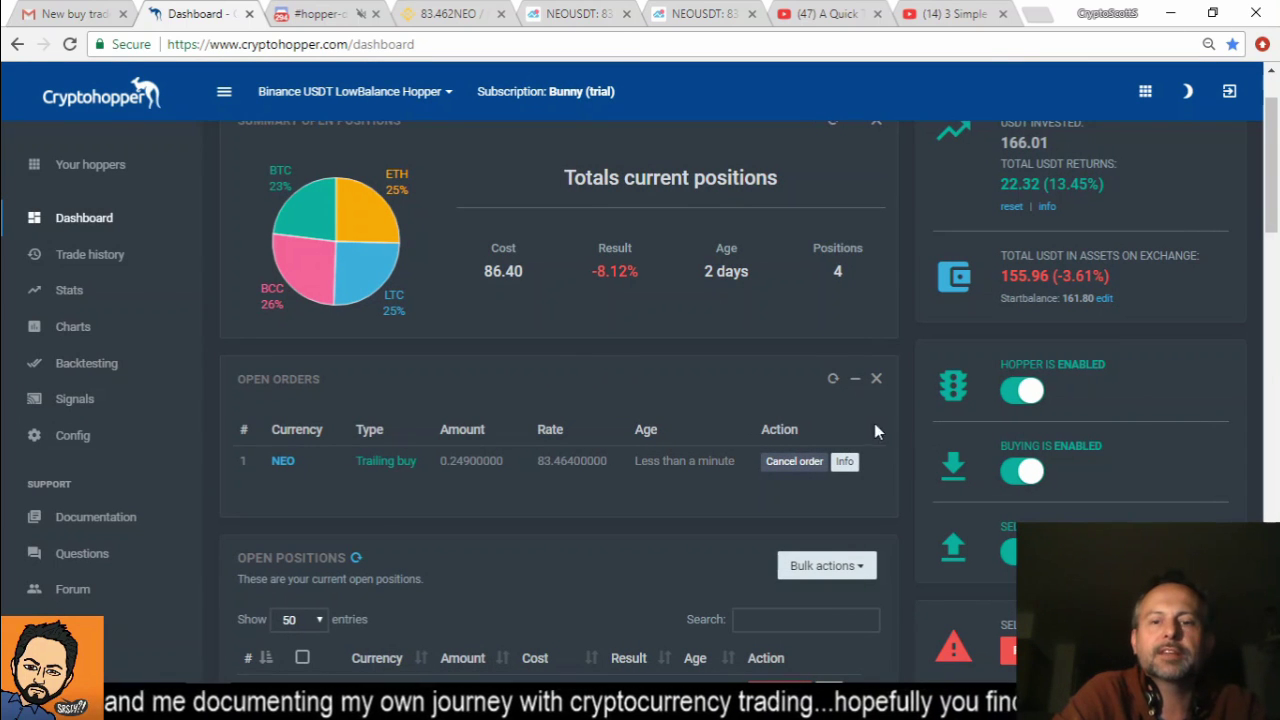
click(848, 462)
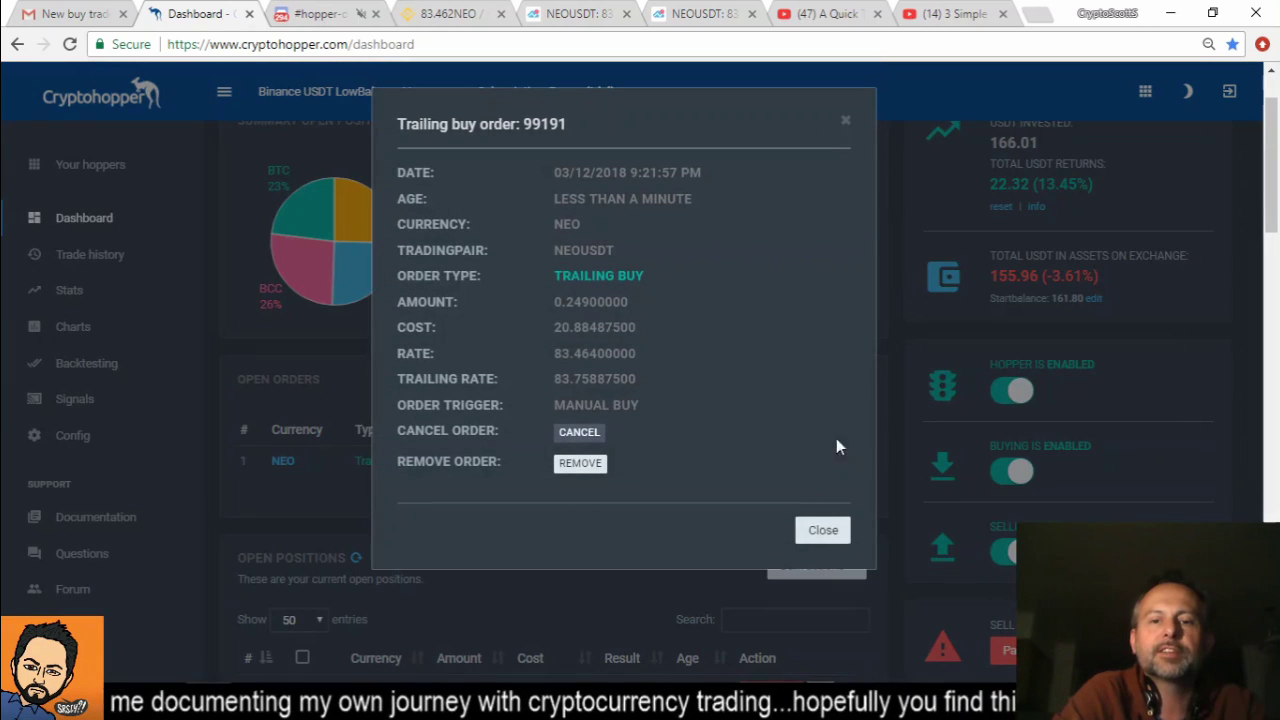
click(822, 531)
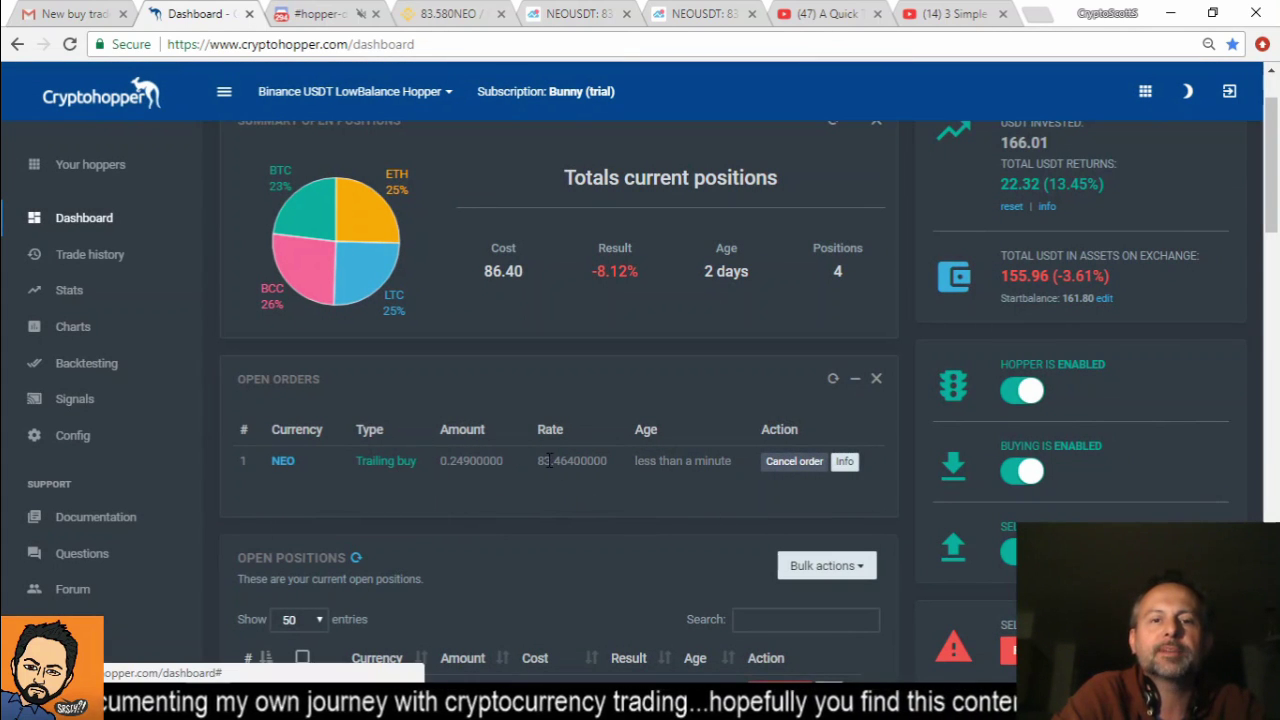
Step: Collapse the manual buy order section on the dashboard
scroll(614, 388, down, 1)
scroll(616, 389, down, 3)
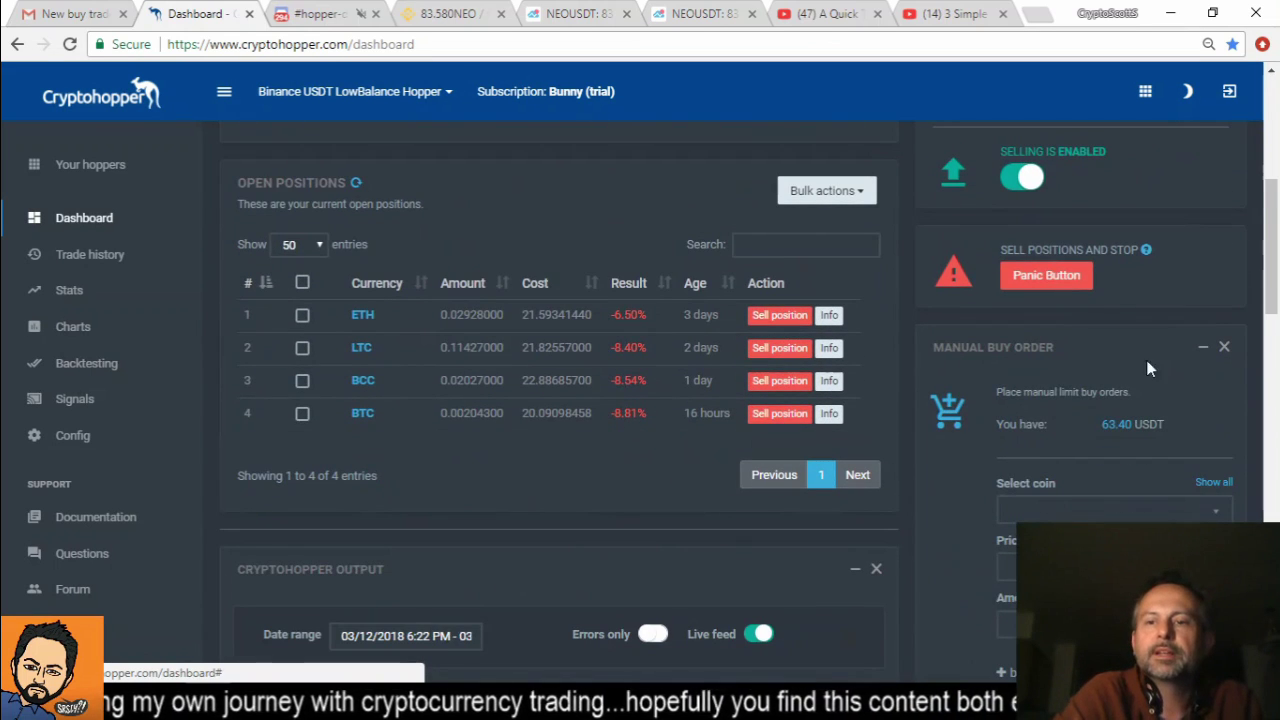
click(1203, 350)
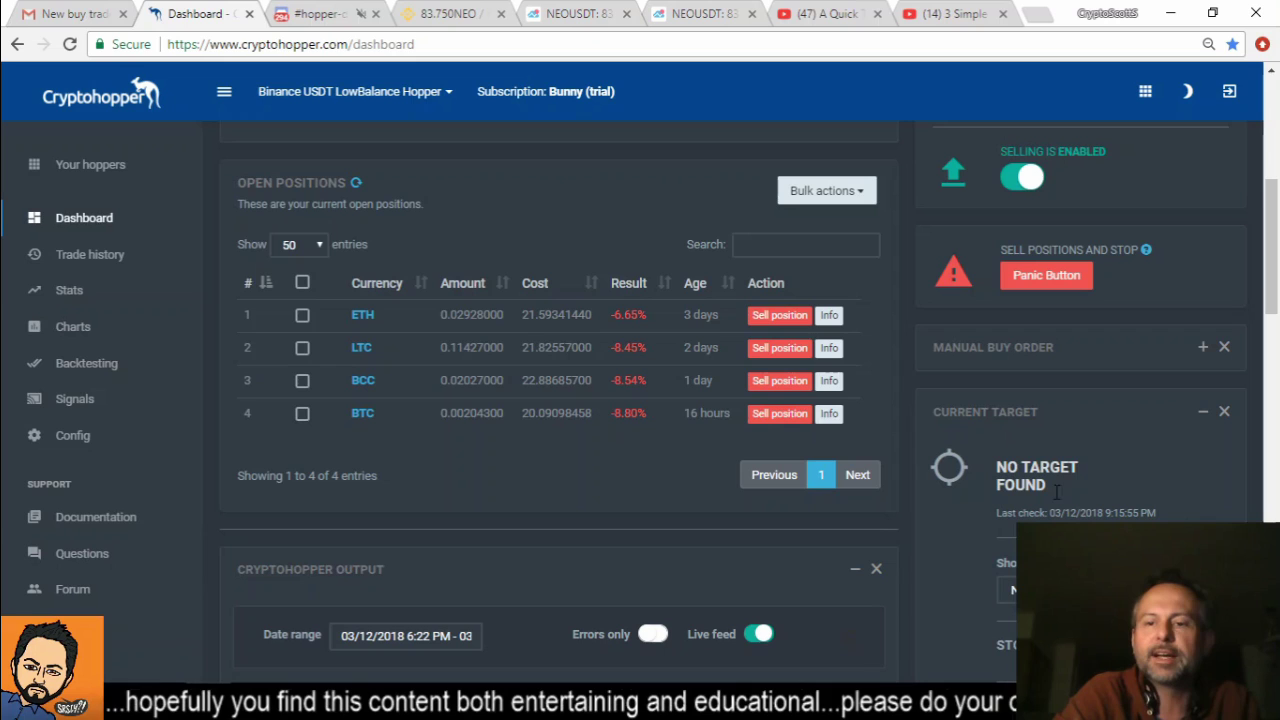
Step: Switch to Binance and examine the chart of the BTC/USDT market
click(438, 14)
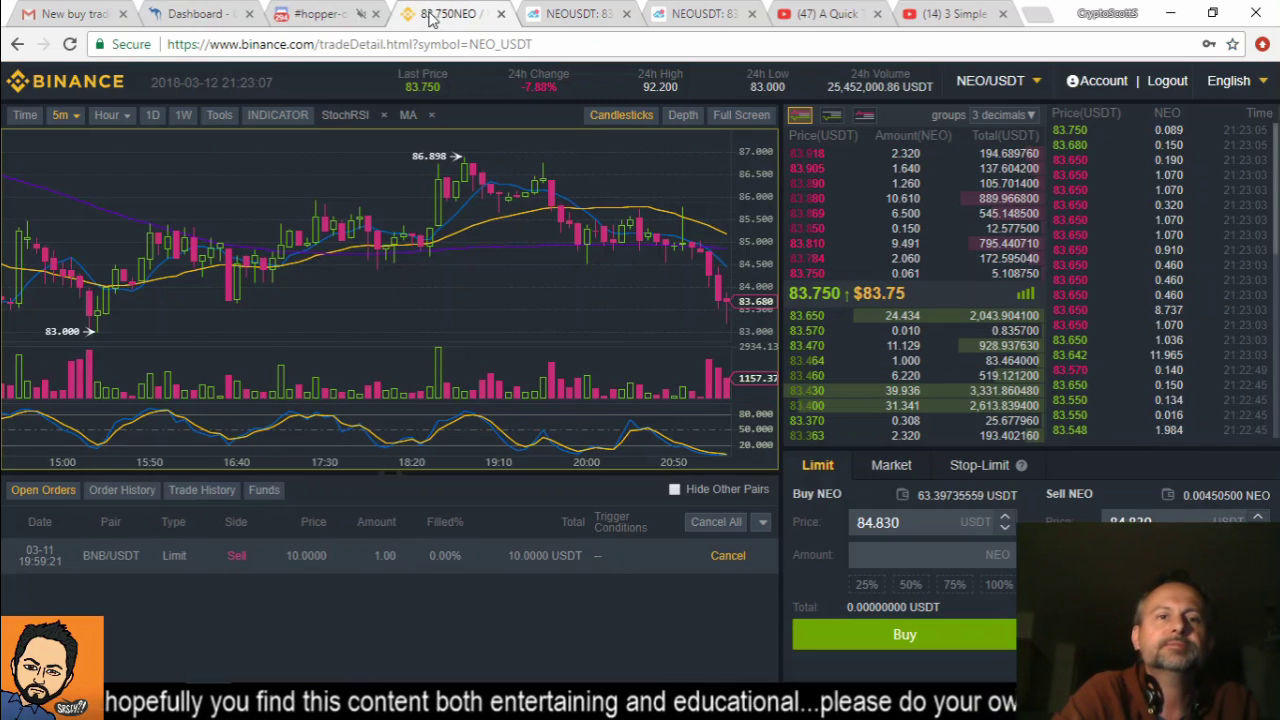
click(971, 86)
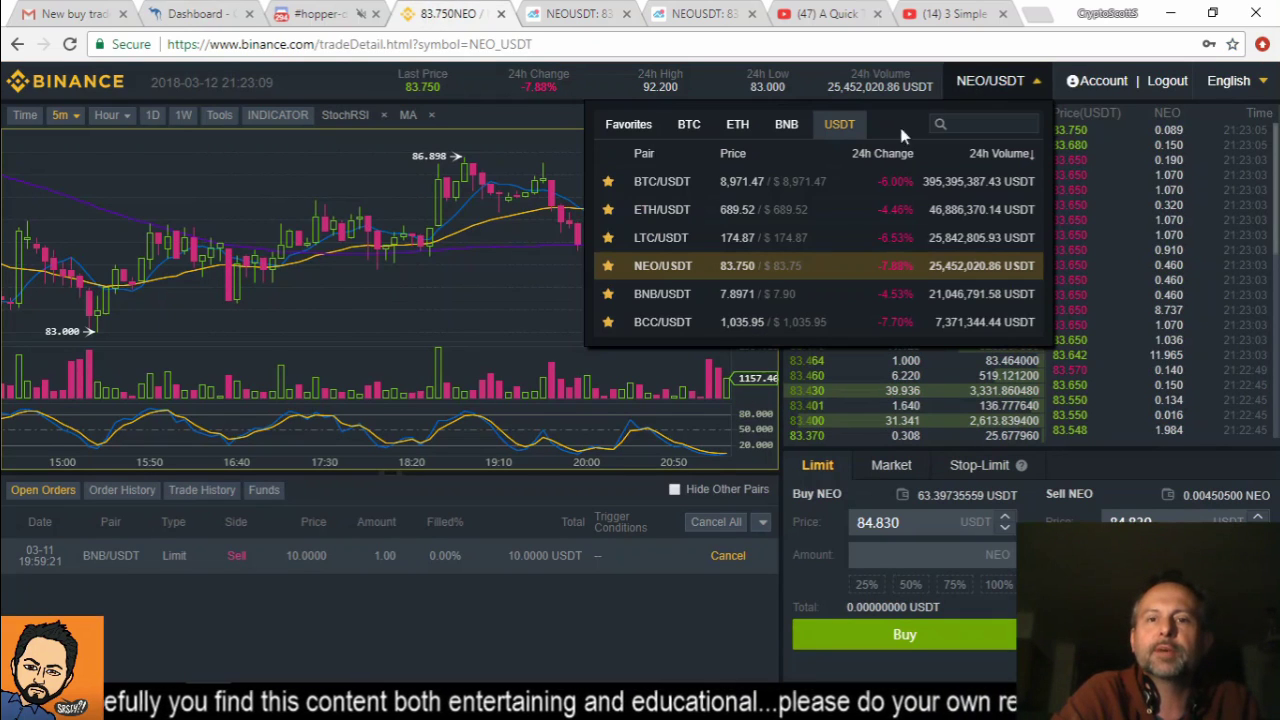
click(661, 183)
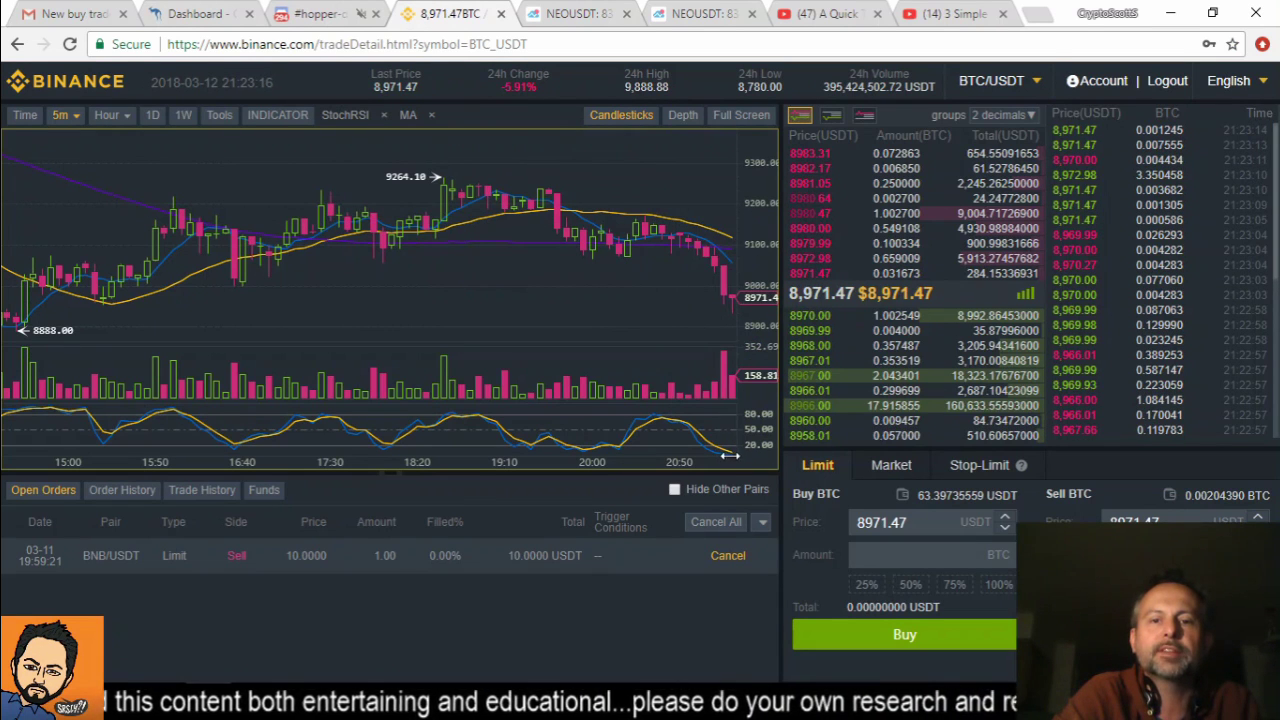
Step: Switch back to Cryptohopper, sell the open BTC position and confirm the sale
click(197, 16)
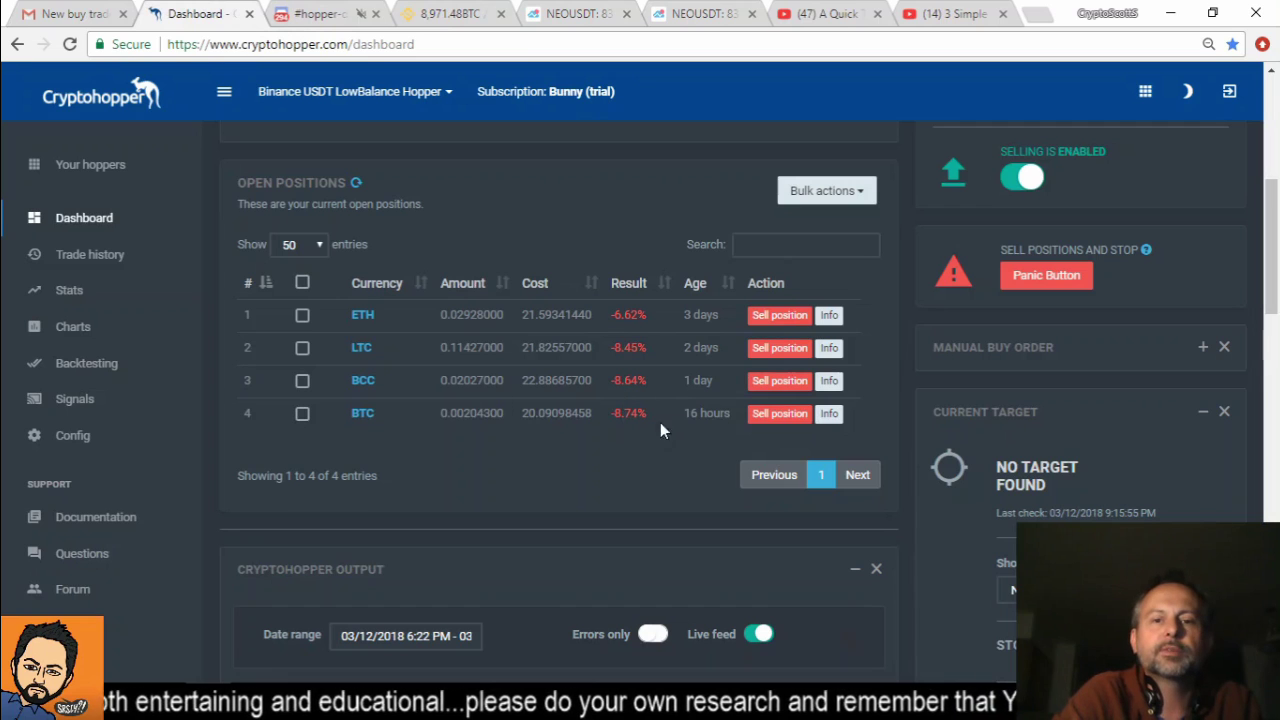
click(770, 418)
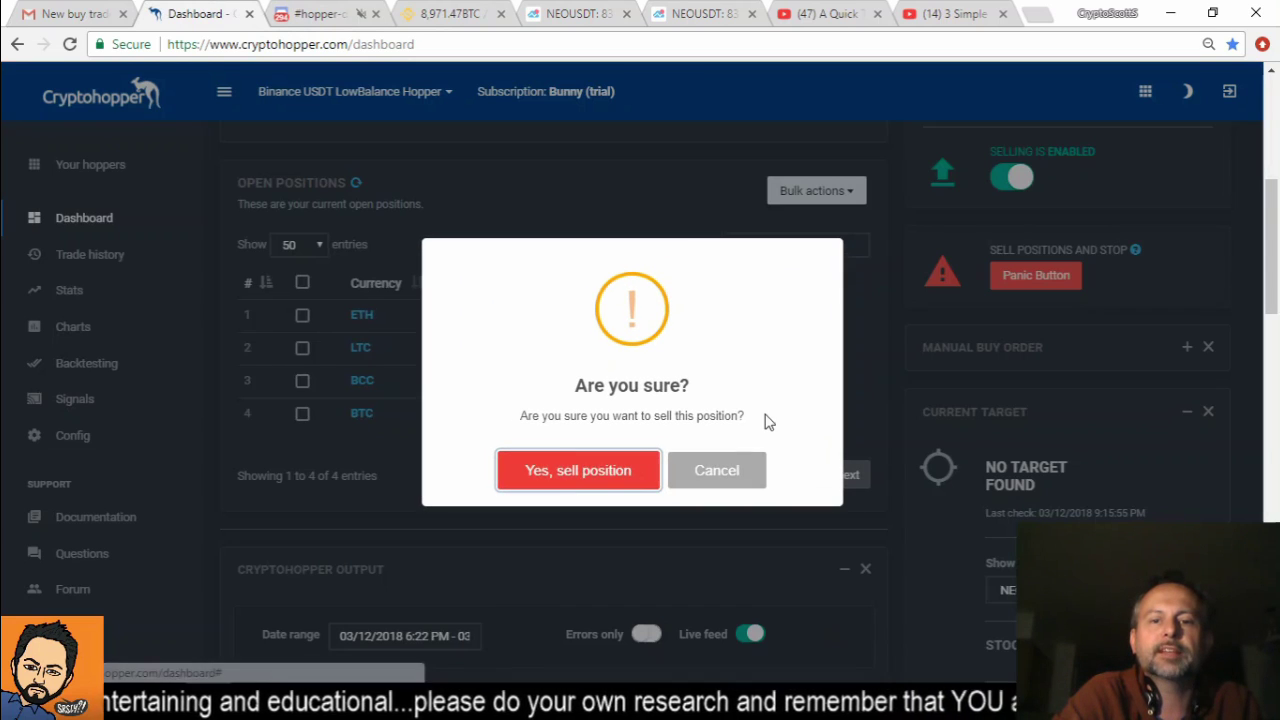
click(588, 470)
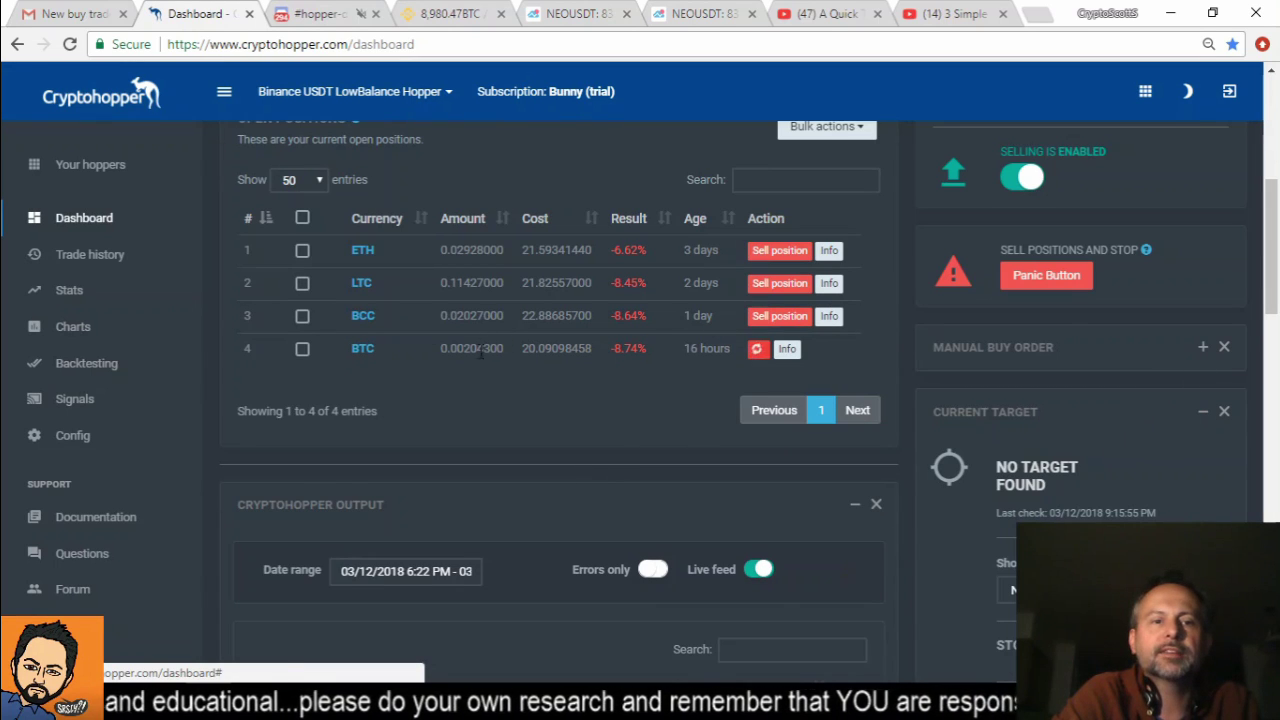
scroll(483, 384, up, 3)
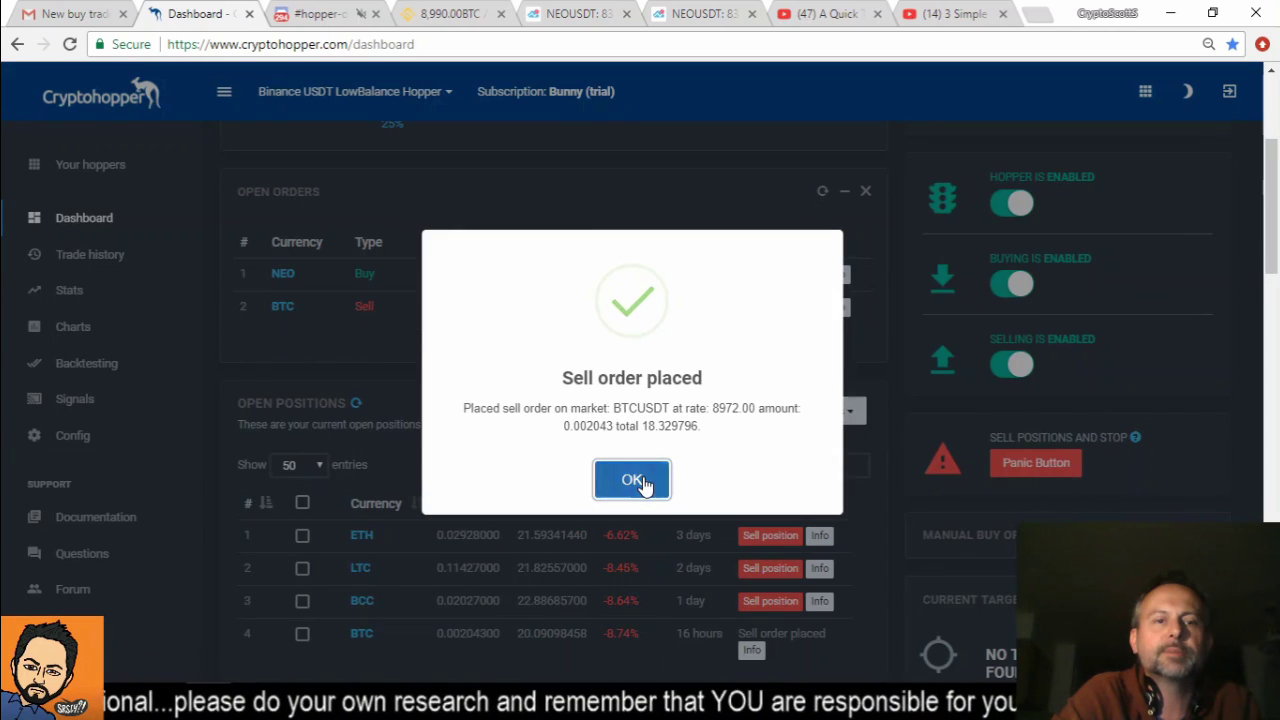
click(642, 481)
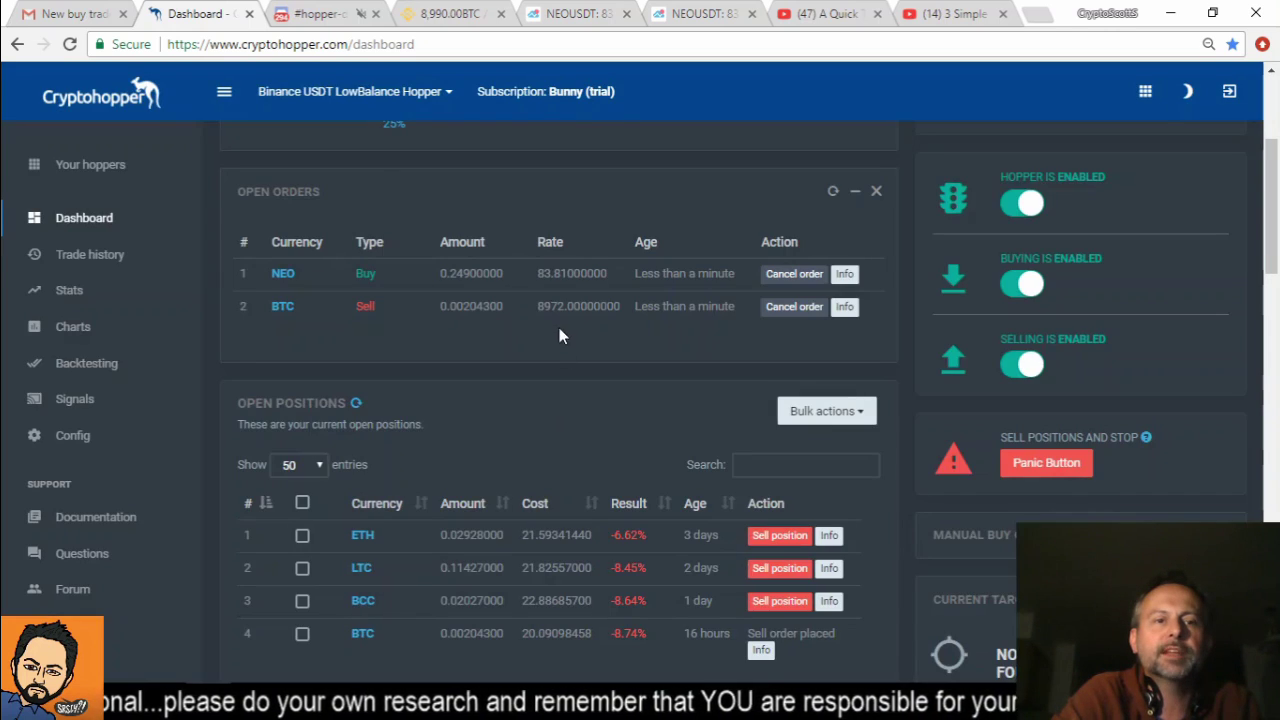
Step: Copy the amount of the BTC sell order, select Bitcoin (BTC) in the manual buy order and set its amount to 0.00204300
double_click(478, 307)
key(ctrl+c)
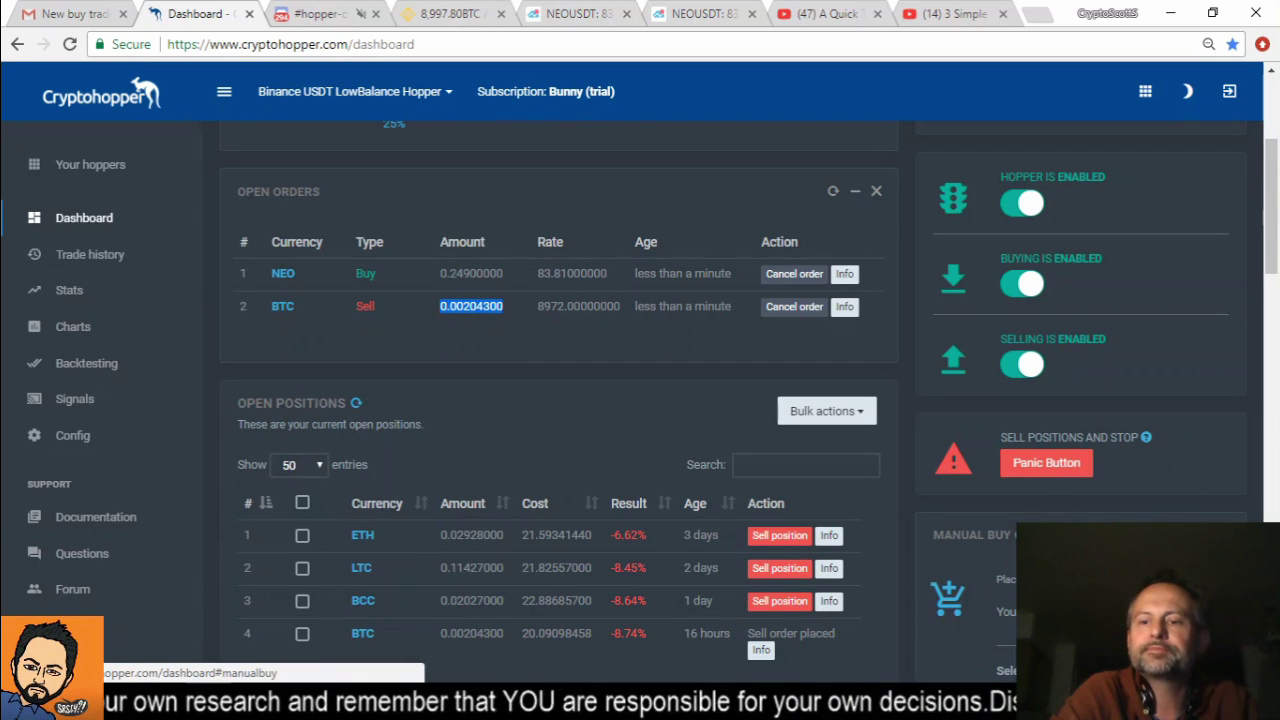
scroll(1093, 495, down, 3)
click(1082, 418)
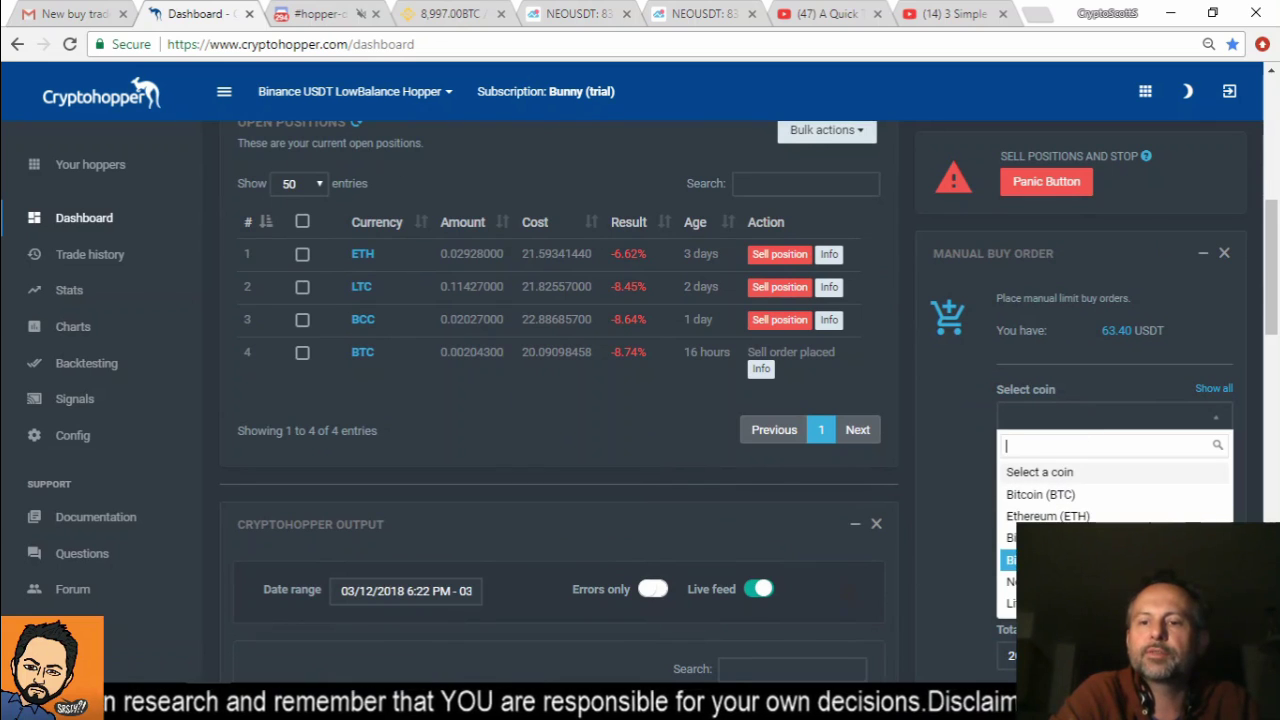
click(1058, 493)
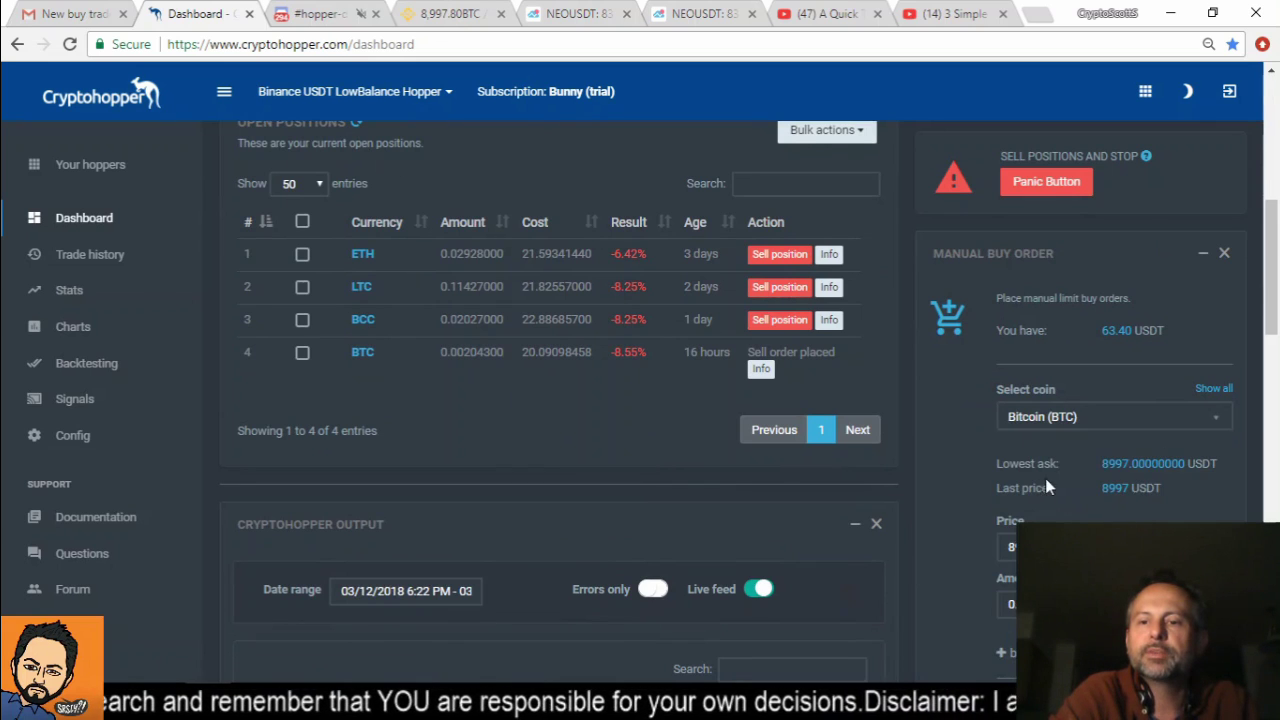
scroll(1044, 478, down, 2)
double_click(1085, 418)
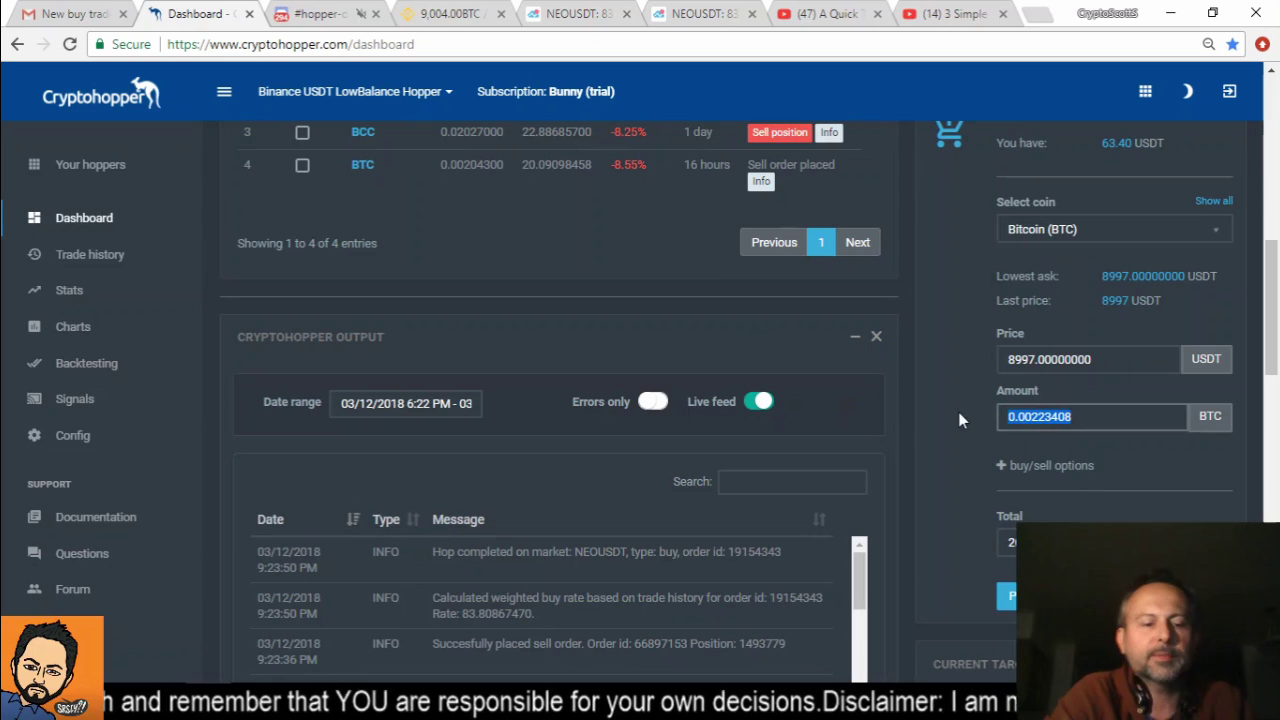
key(ctrl+v)
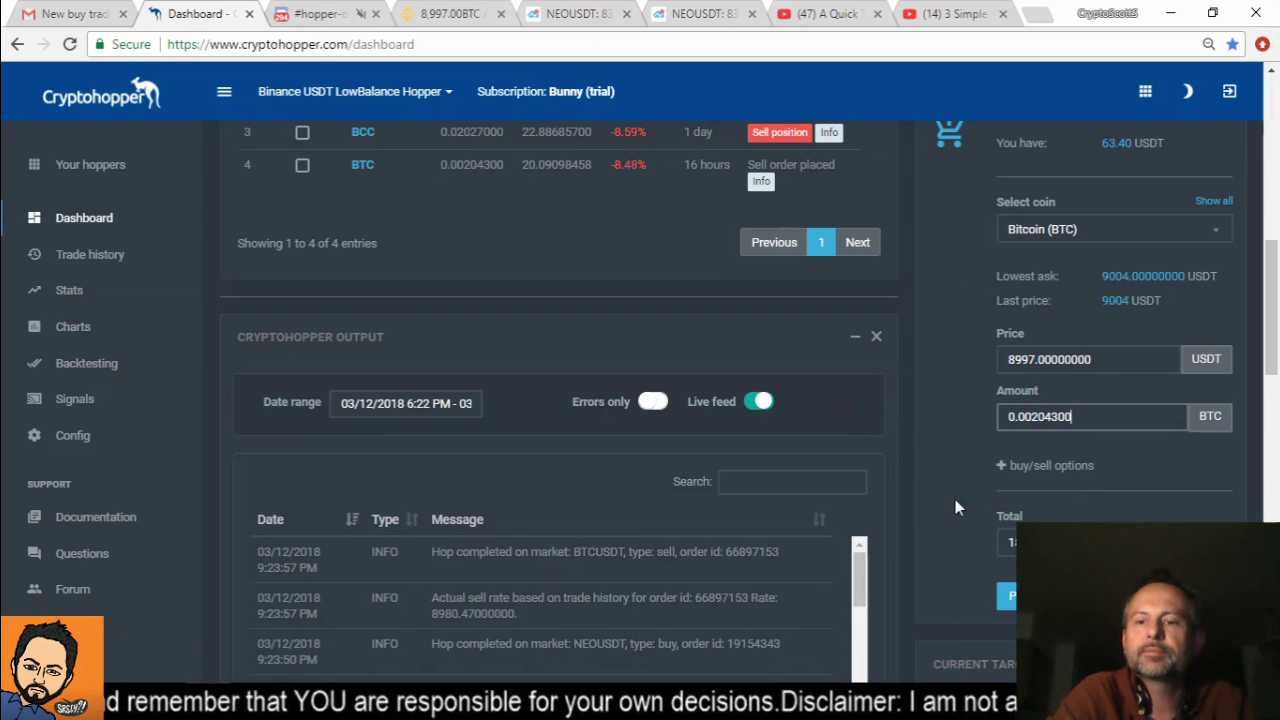
Step: Enable trailing buy at 0.25 percent for the manual BTC buy order, then place and confirm the order
scroll(956, 505, up, 1)
click(1001, 564)
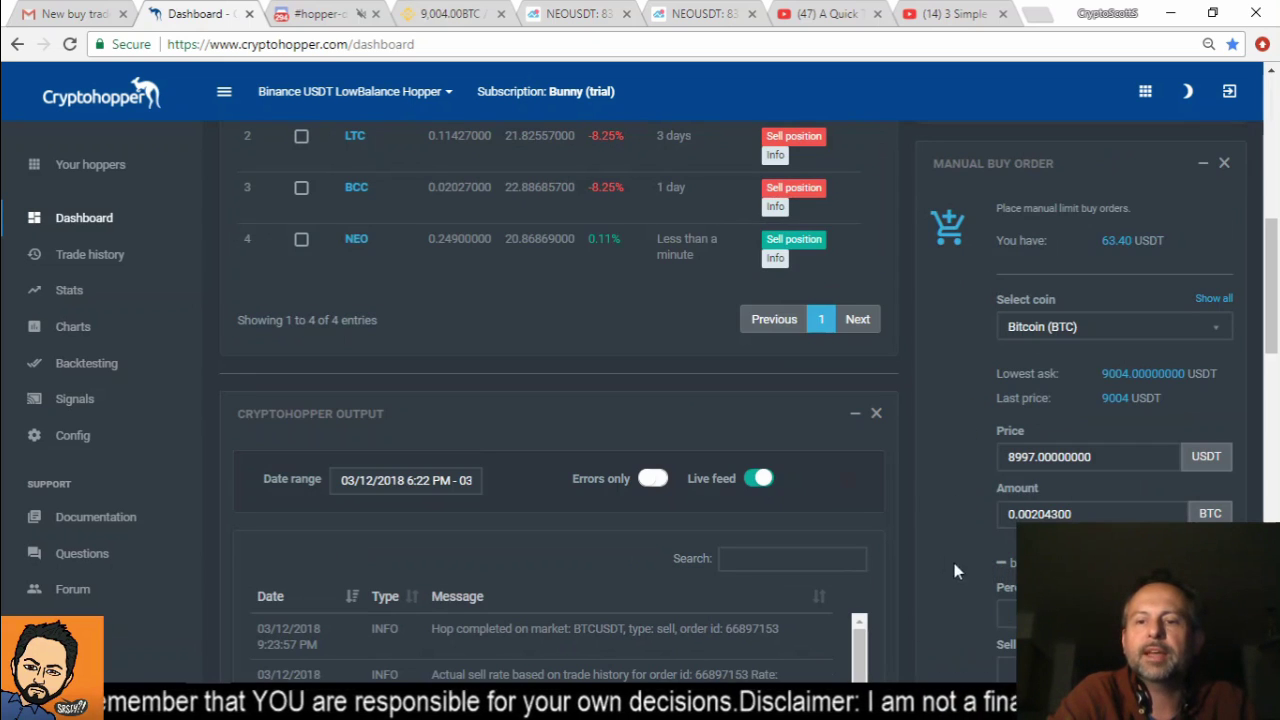
scroll(963, 539, down, 2)
click(986, 543)
scroll(957, 517, up, 6)
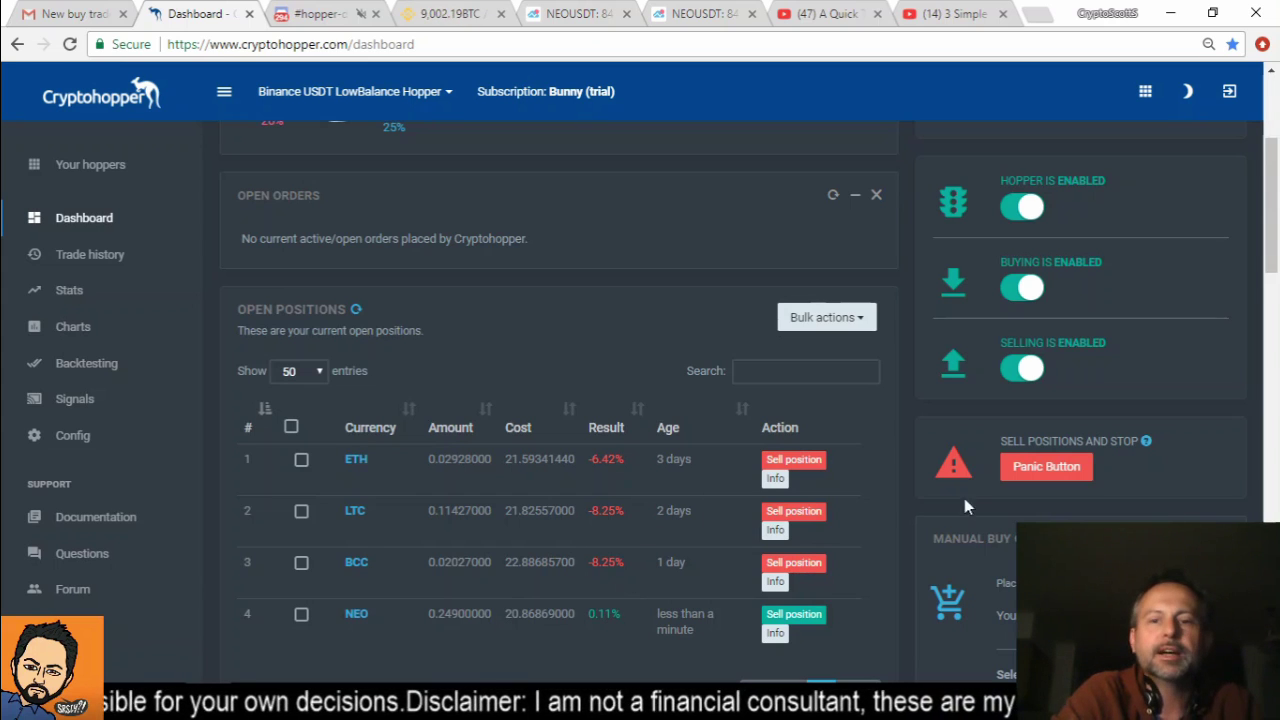
scroll(964, 498, down, 3)
scroll(962, 508, down, 5)
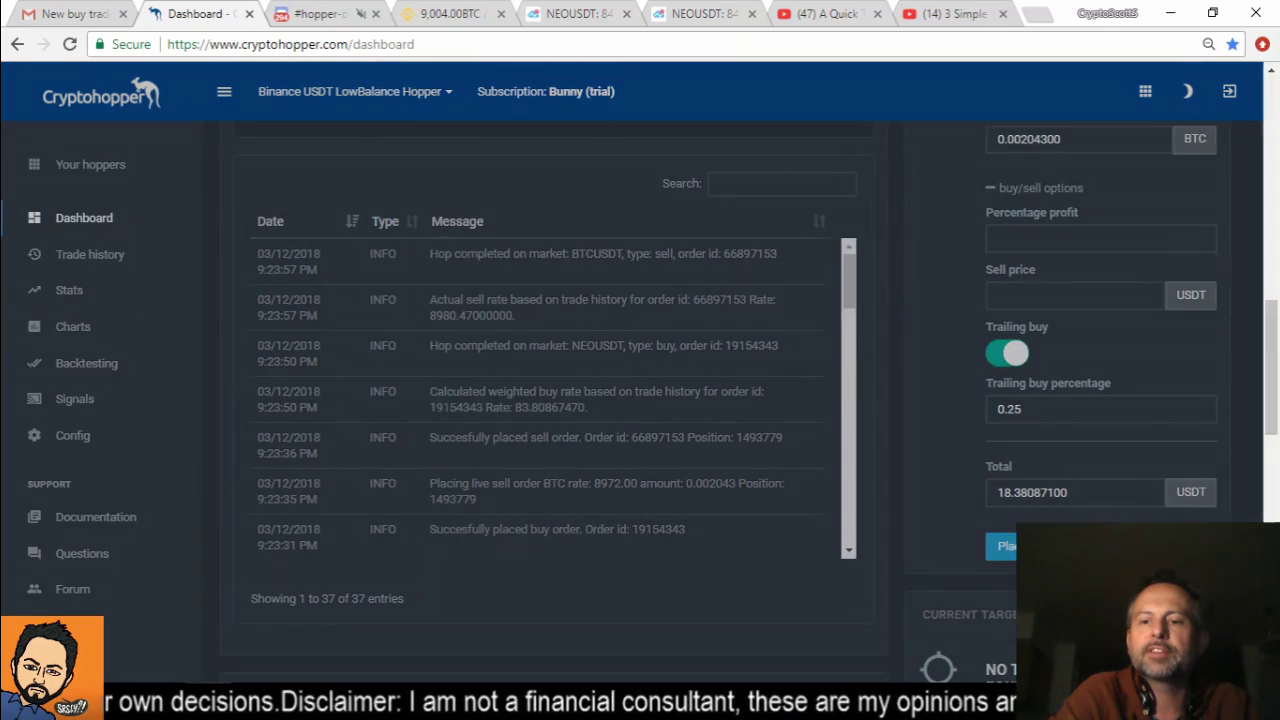
click(1005, 546)
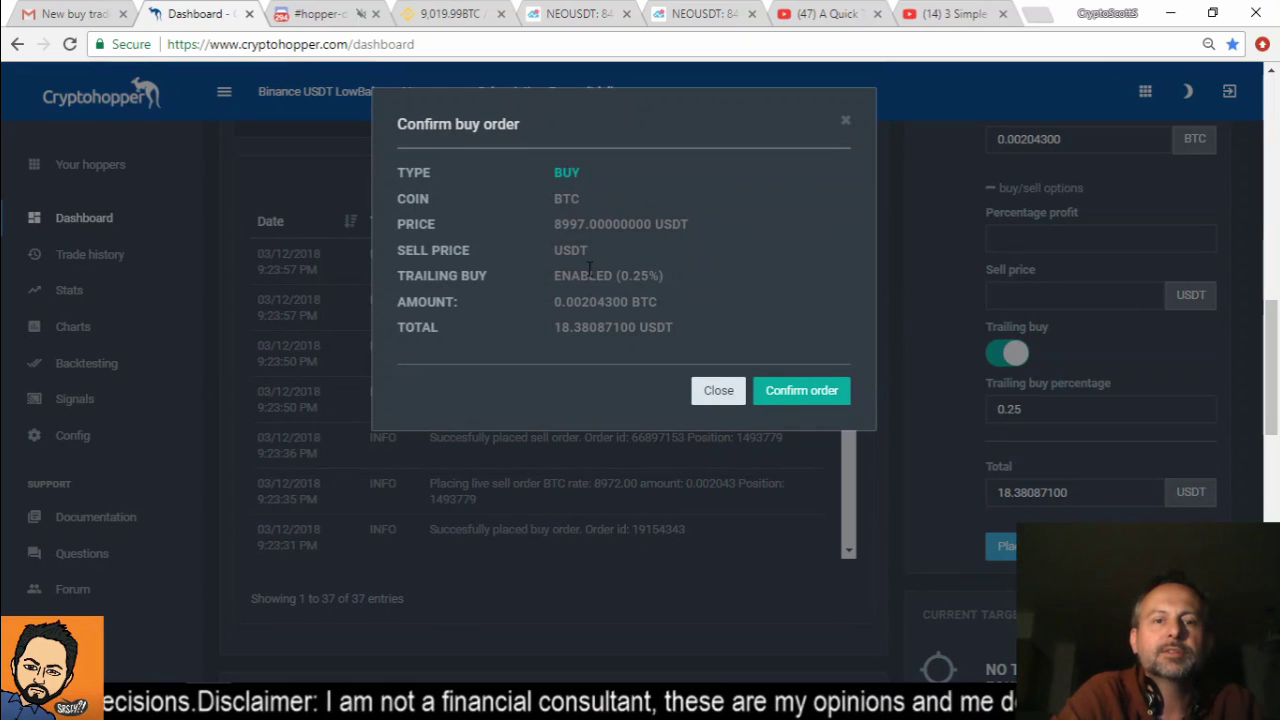
click(801, 391)
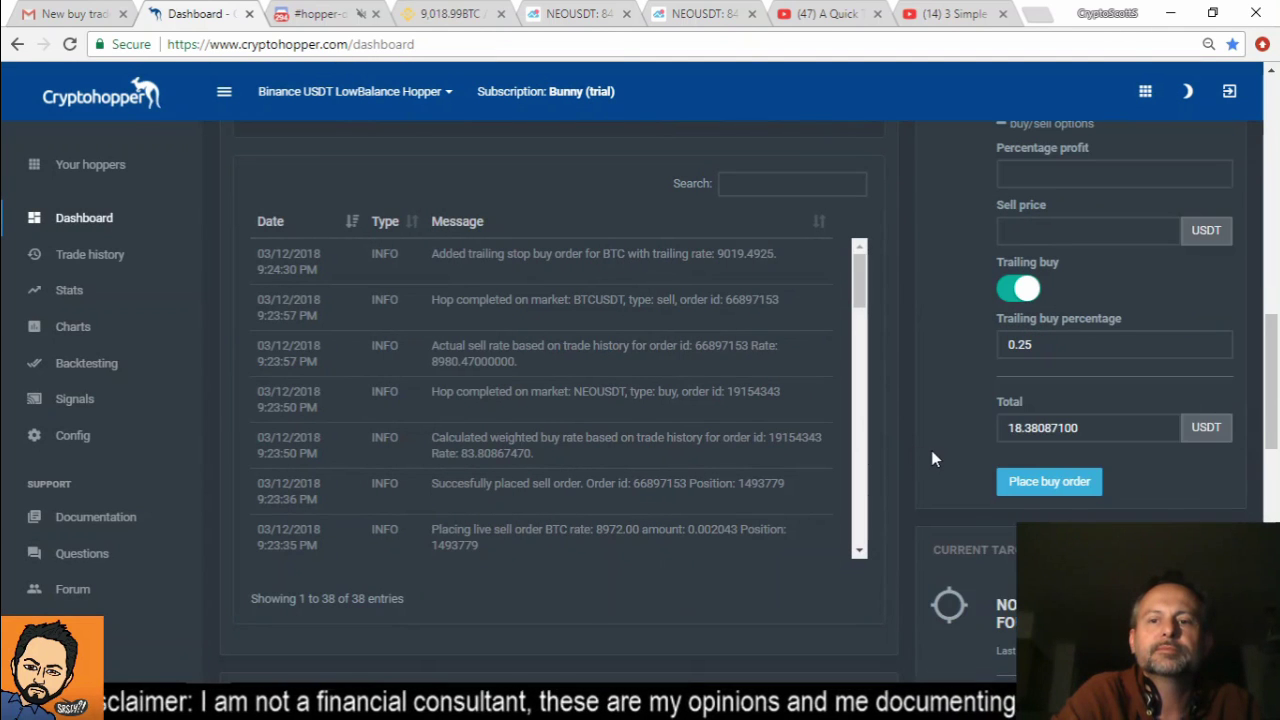
Step: Sell the open ETH position, confirm the sale and dismiss the order notice
scroll(931, 446, up, 3)
scroll(931, 441, up, 2)
scroll(602, 395, up, 5)
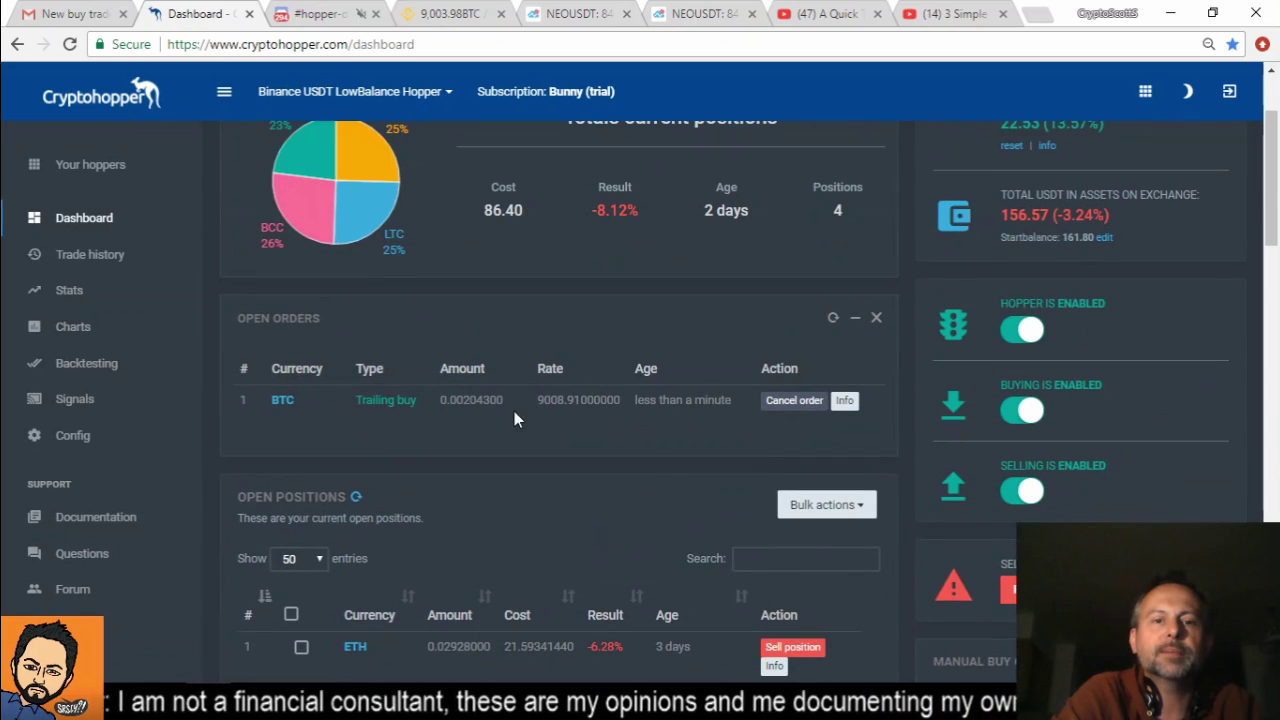
scroll(636, 460, down, 1)
scroll(651, 454, down, 2)
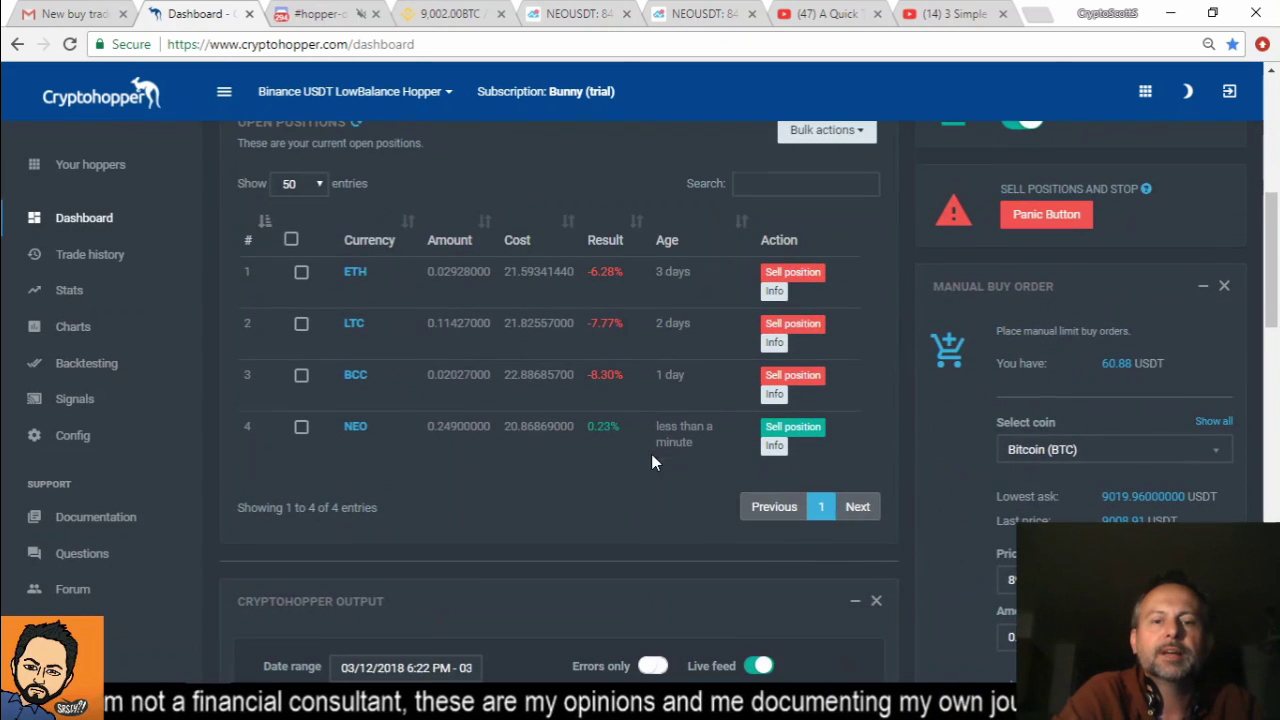
click(792, 276)
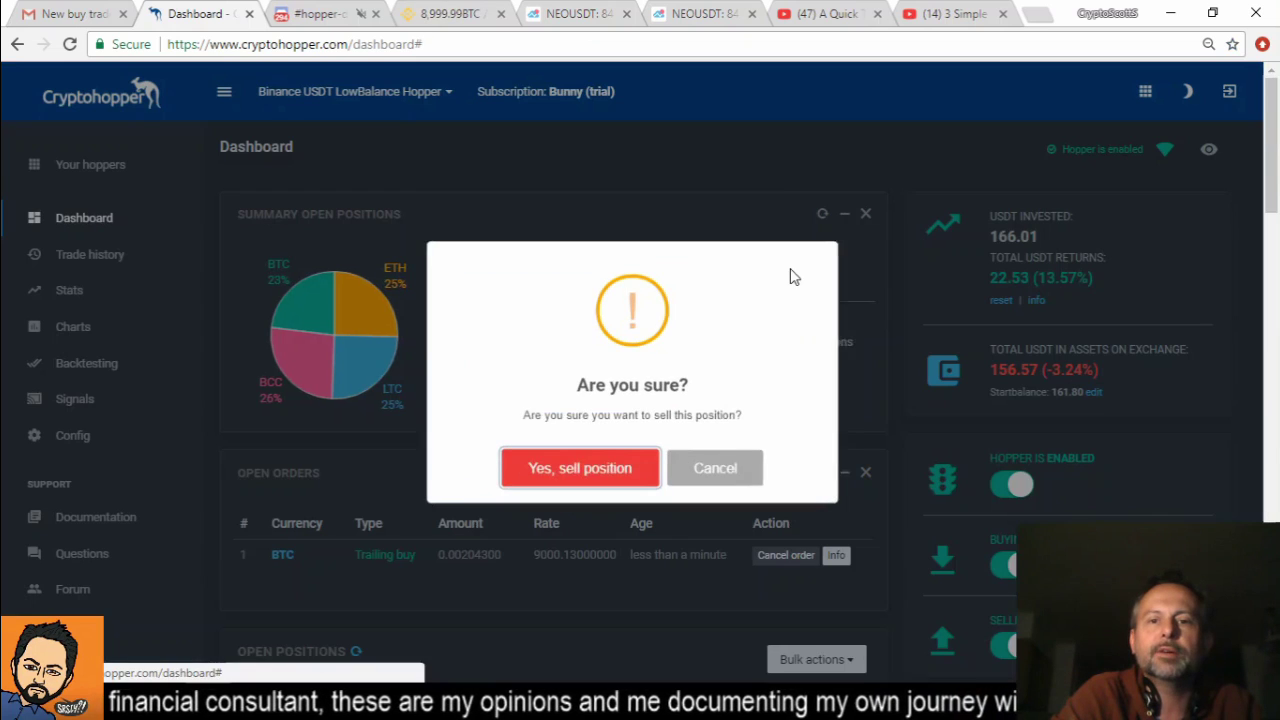
click(548, 478)
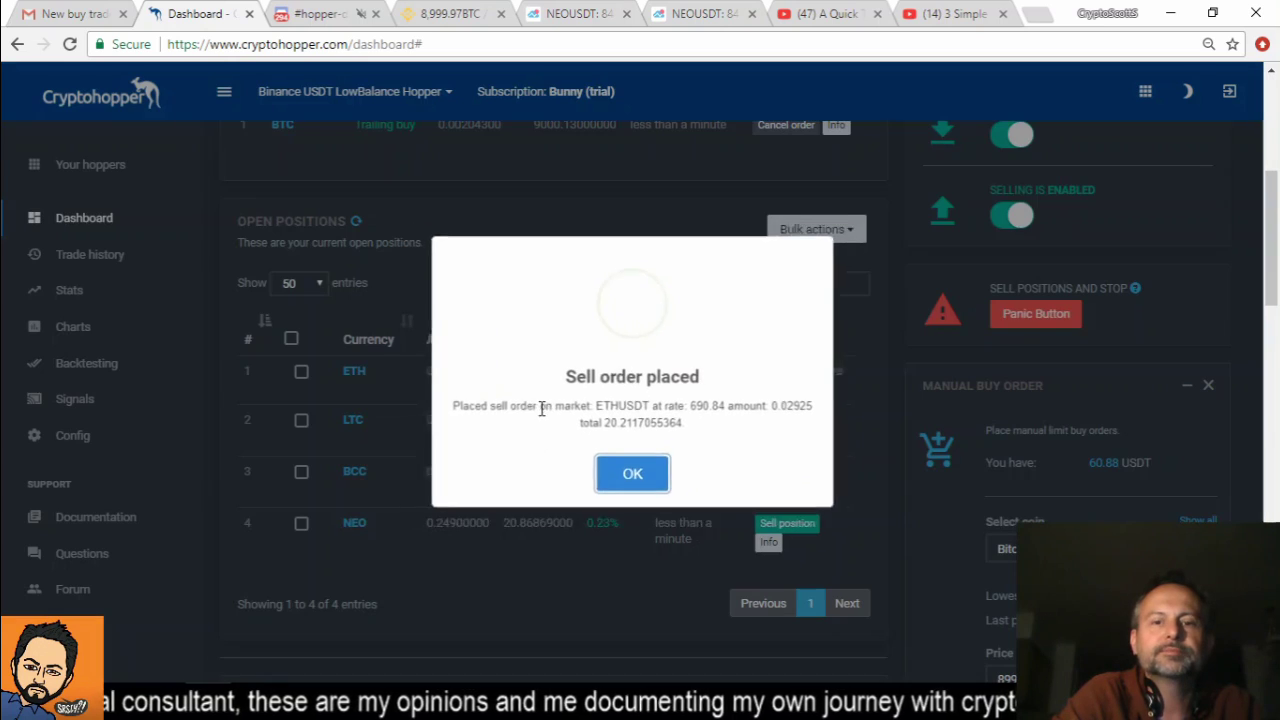
click(635, 475)
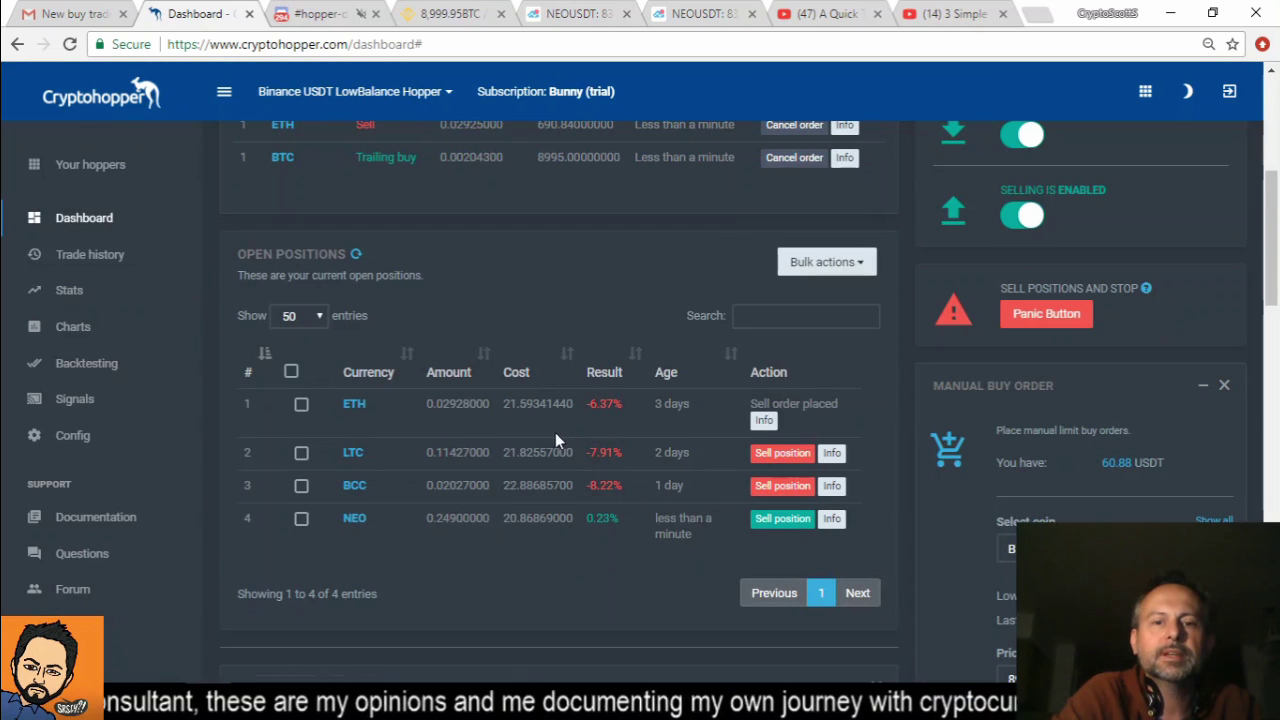
Step: Copy the amount of the ETH position from the open positions
double_click(459, 403)
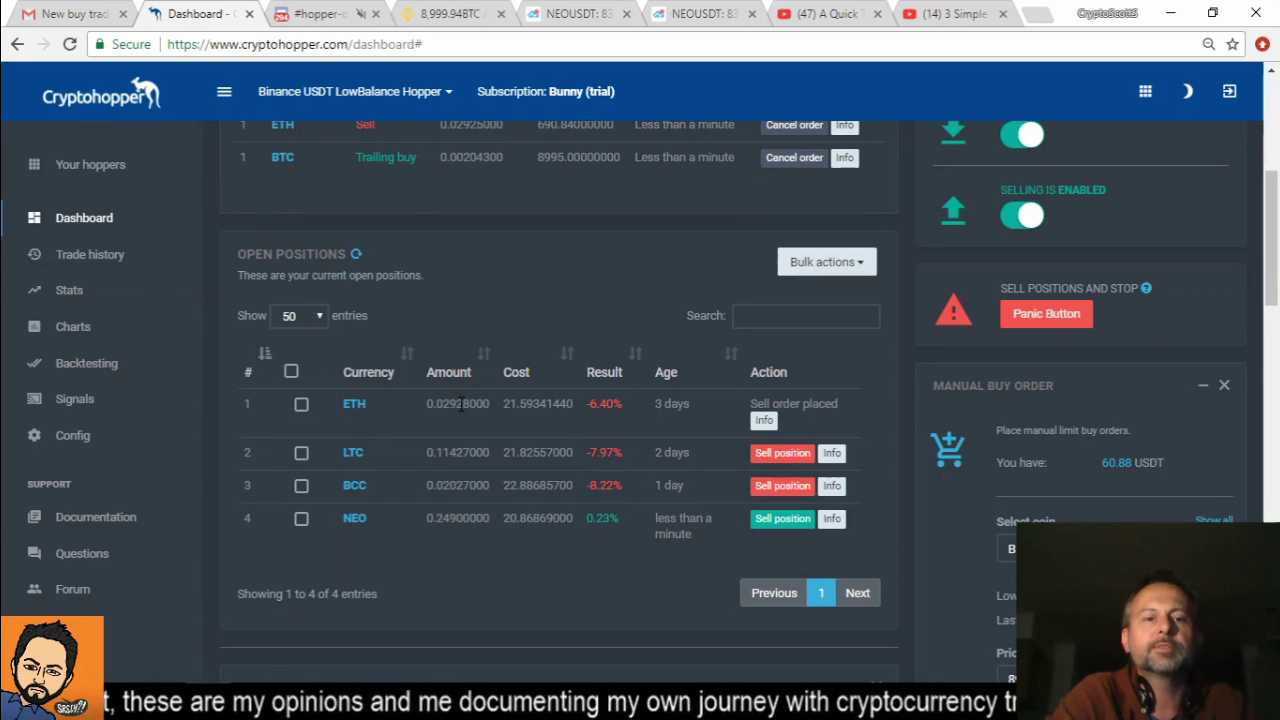
double_click(459, 403)
key(ctrl+c)
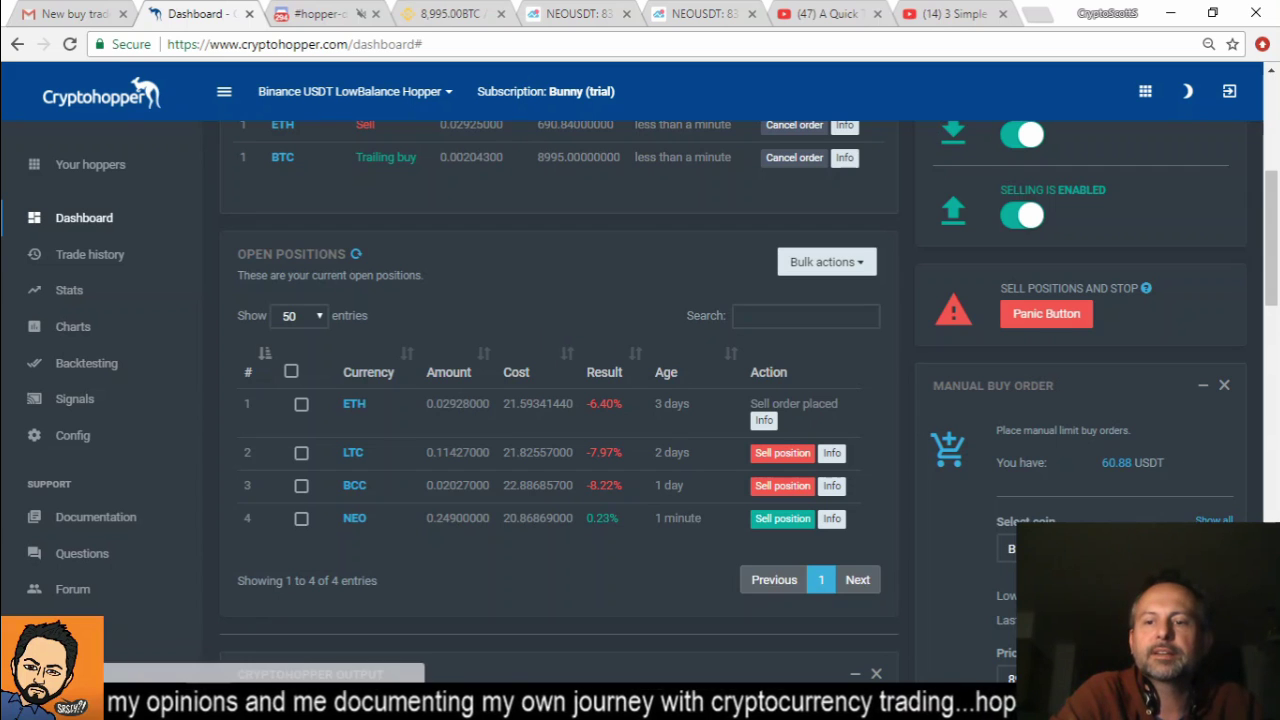
click(1060, 548)
click(1068, 437)
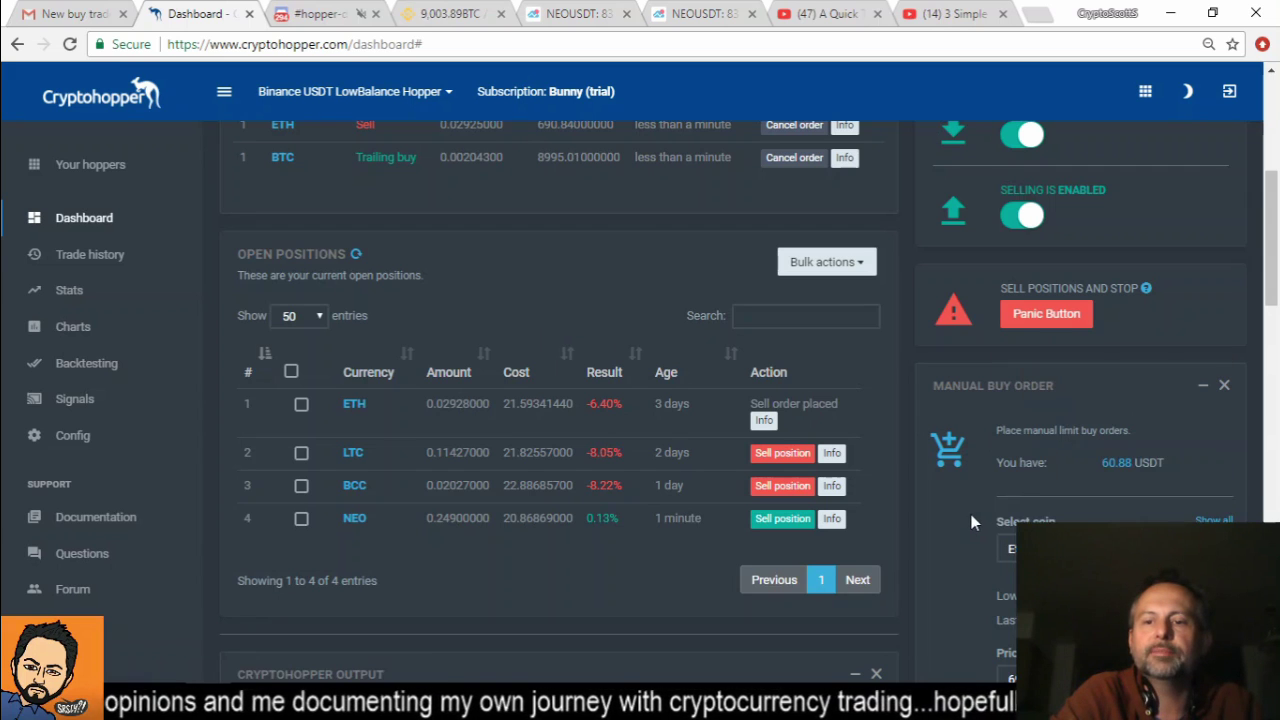
scroll(977, 520, down, 4)
double_click(1050, 362)
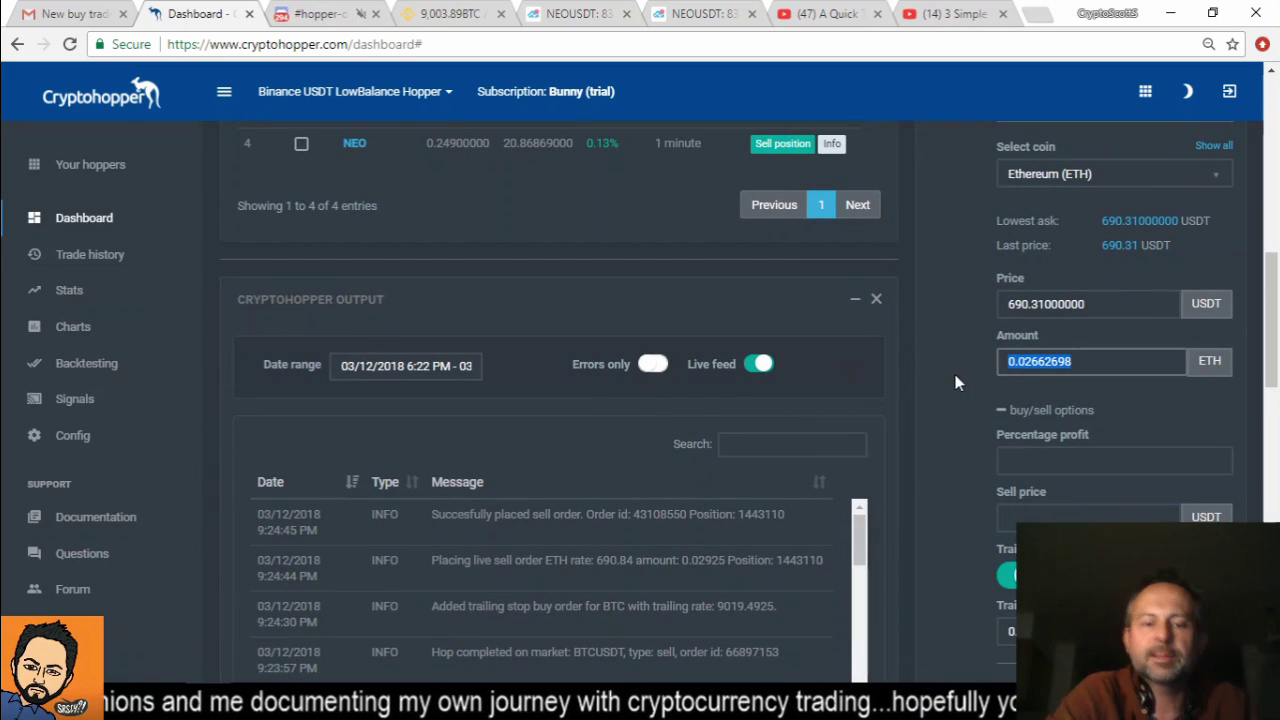
key(ctrl+v)
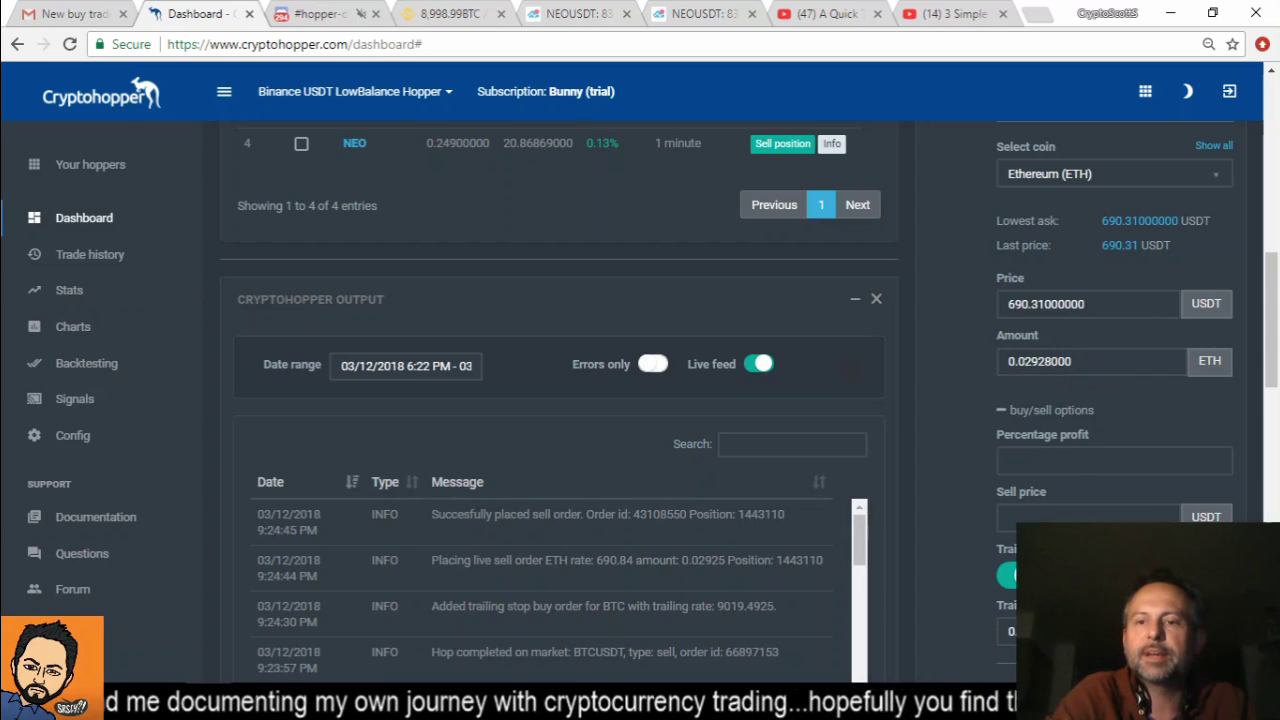
Step: Check the open orders, open positions and trade history for the ETH sale, and return to the dashboard
scroll(570, 540, up, 10)
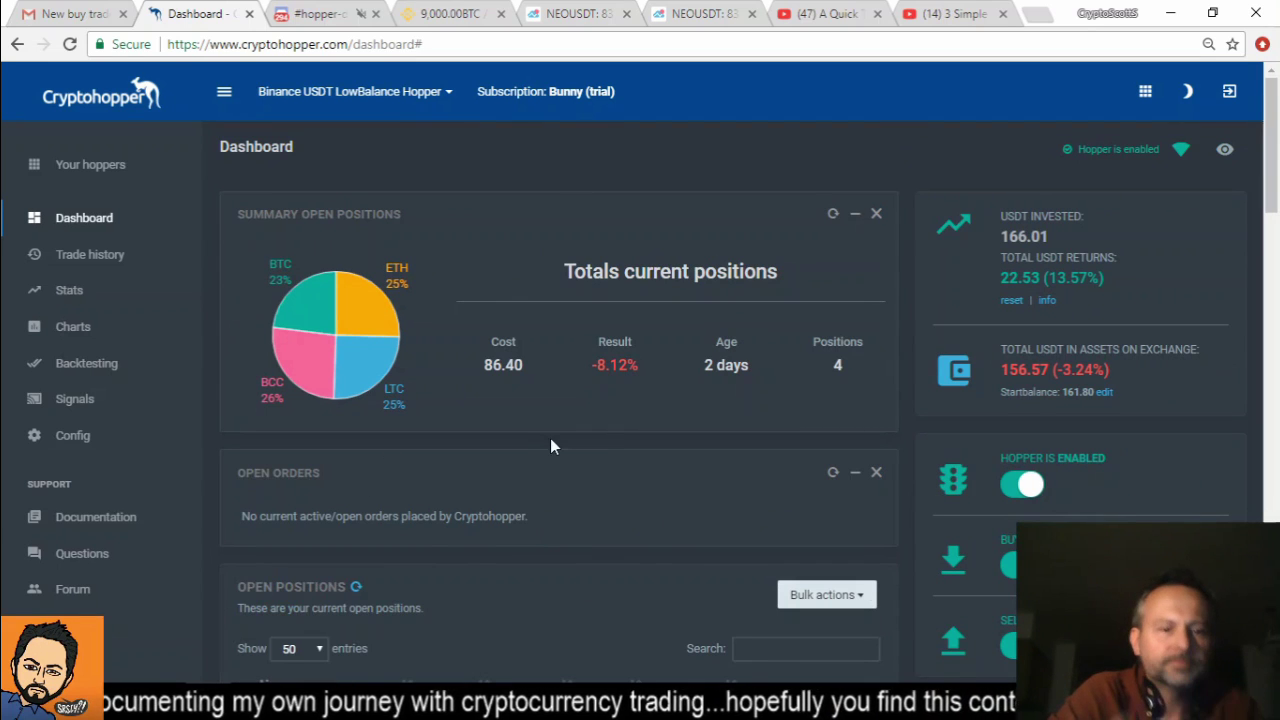
scroll(571, 443, down, 3)
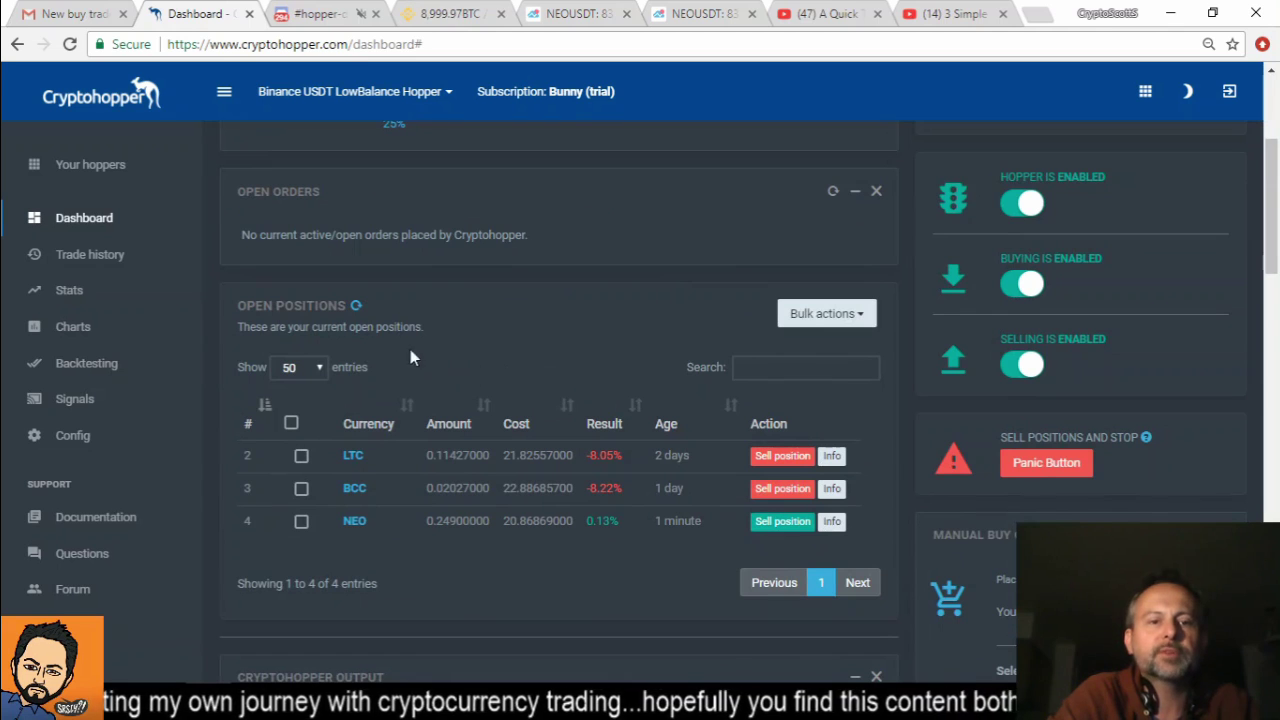
click(71, 256)
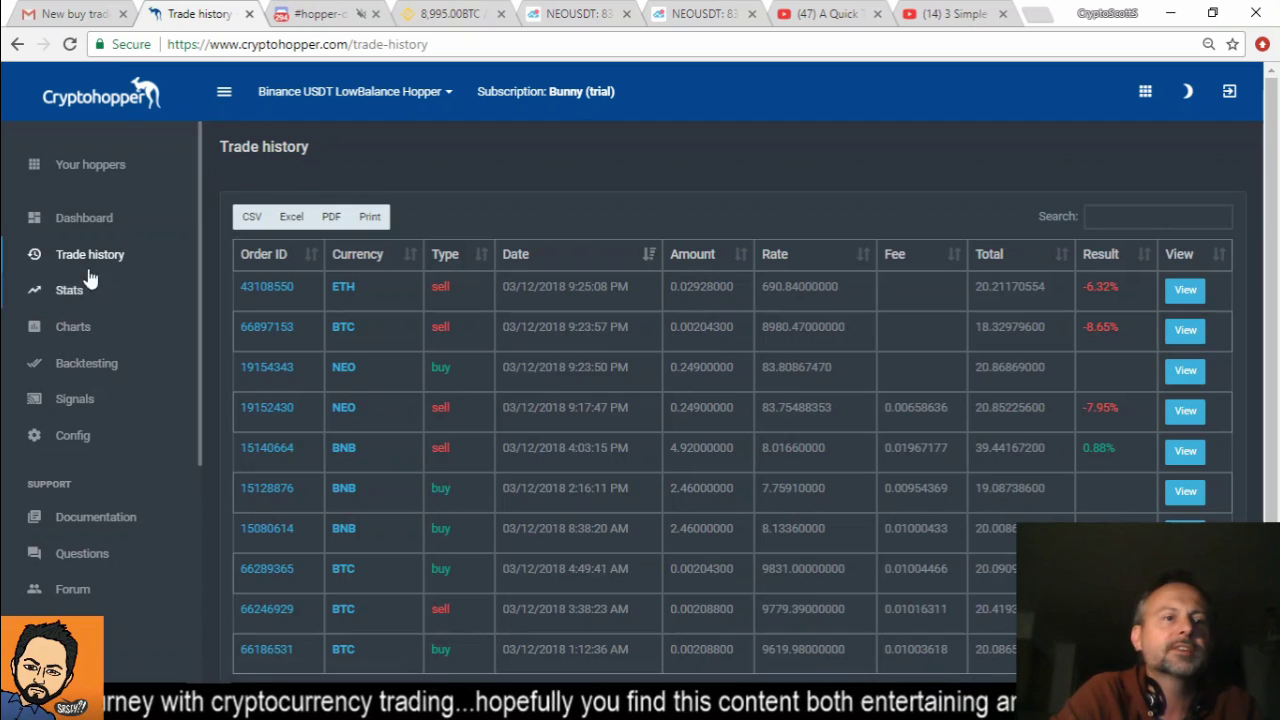
click(69, 222)
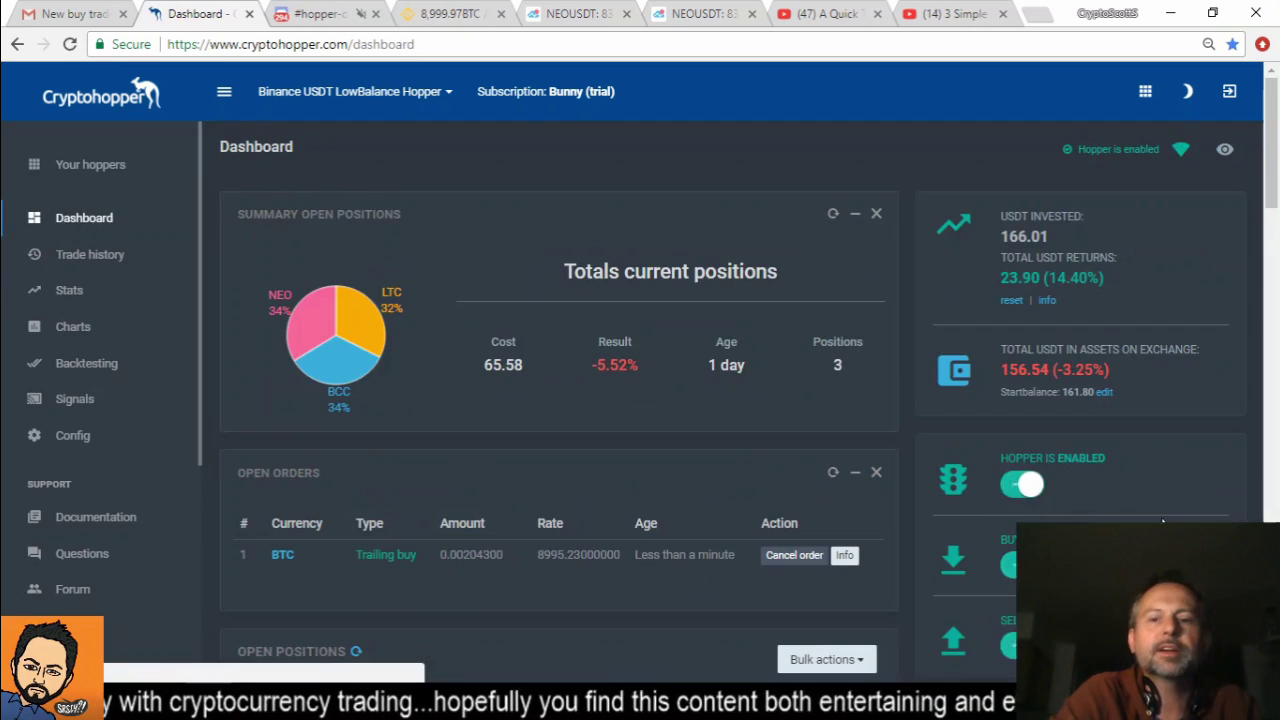
Step: Set up a manual buy order for Ethereum (ETH) with an amount of 0.02928000 and trailing buy enabled at 0.25 percent
scroll(1156, 486, down, 4)
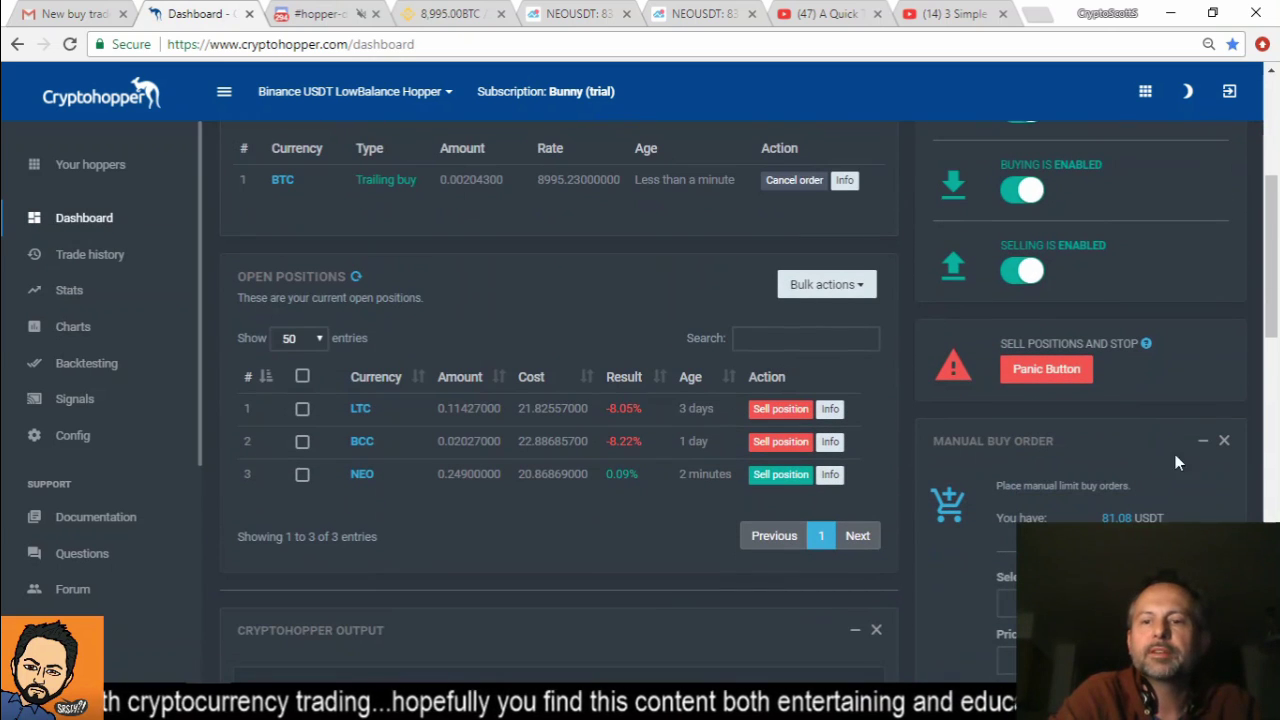
click(1010, 604)
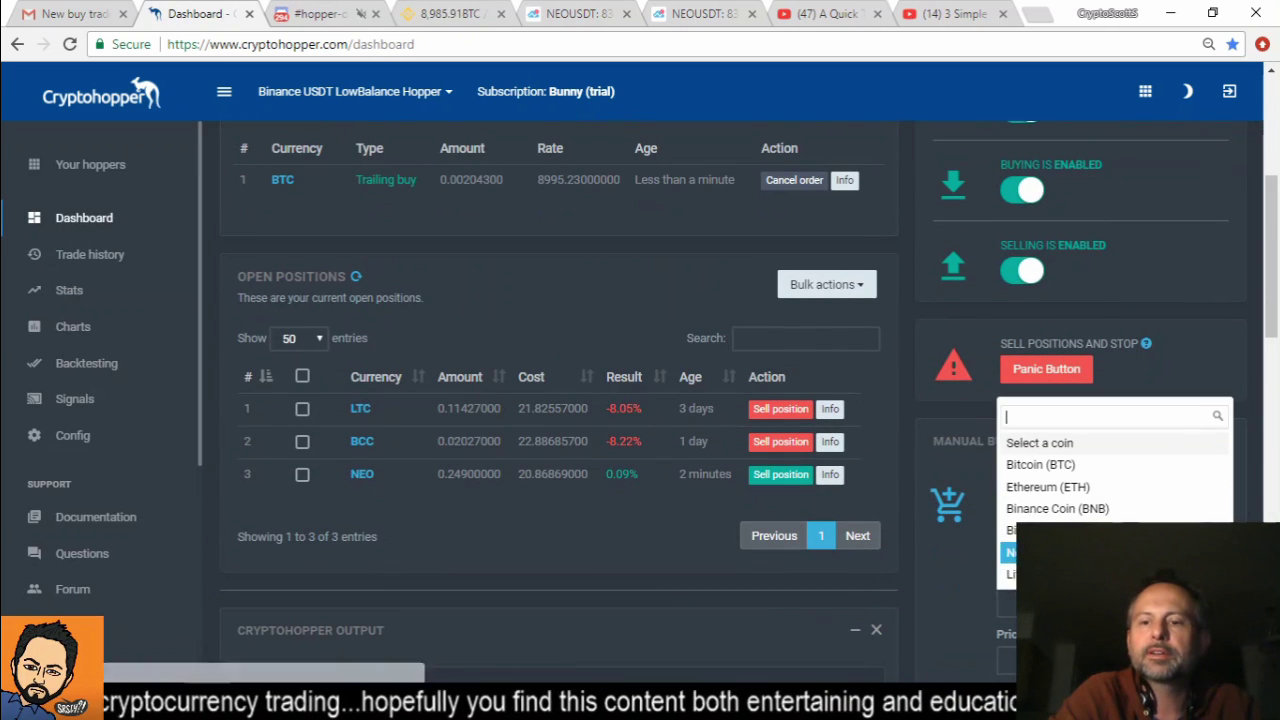
click(1072, 487)
scroll(973, 516, down, 4)
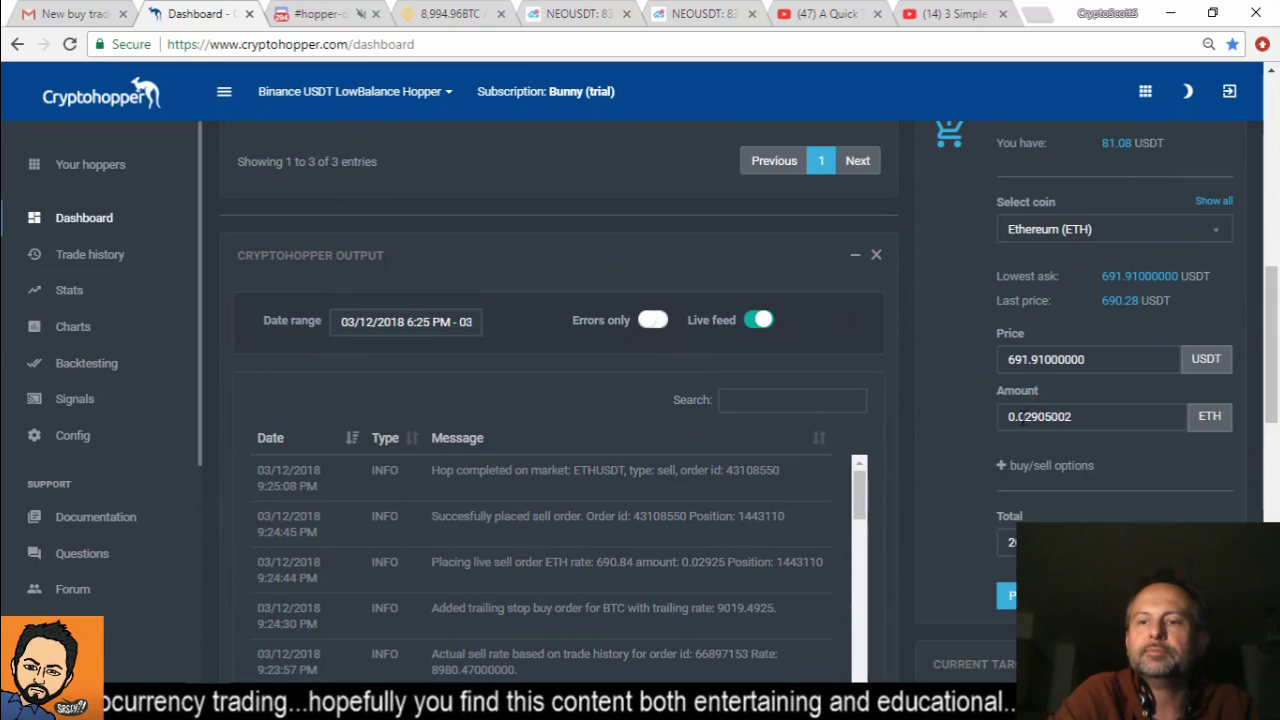
double_click(1100, 418)
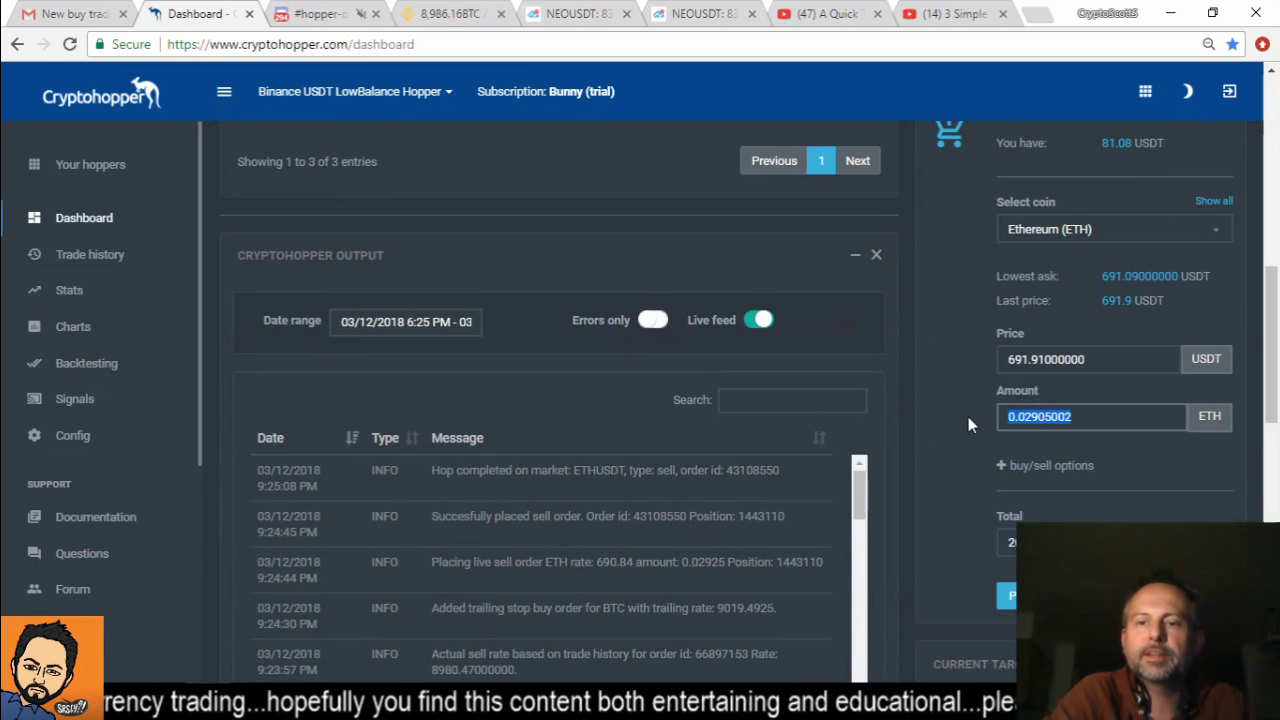
key(ctrl+v)
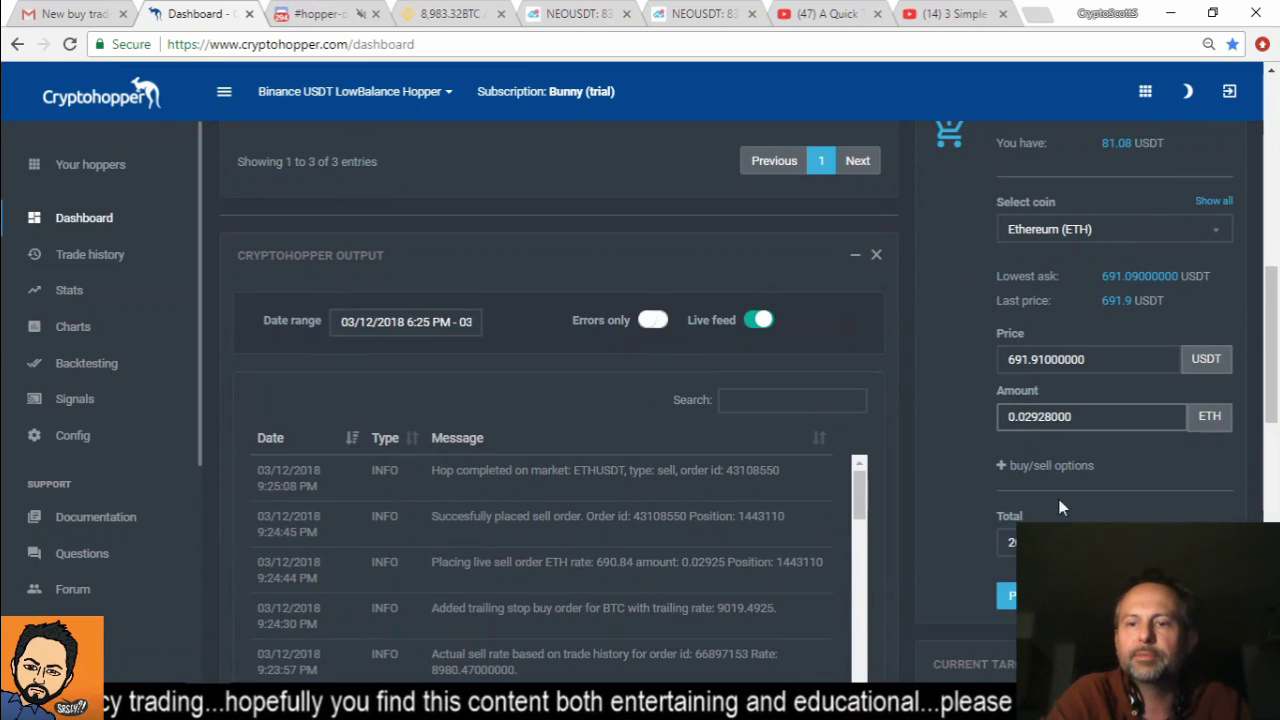
click(1001, 470)
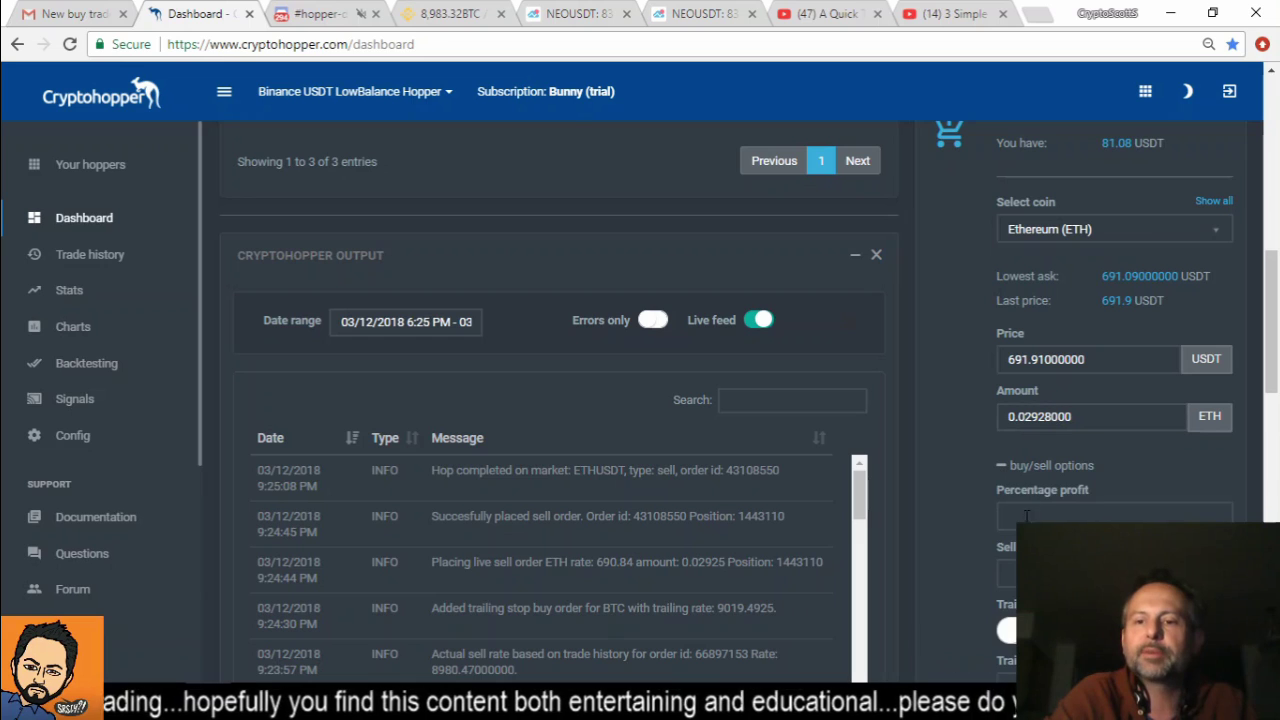
scroll(961, 553, down, 2)
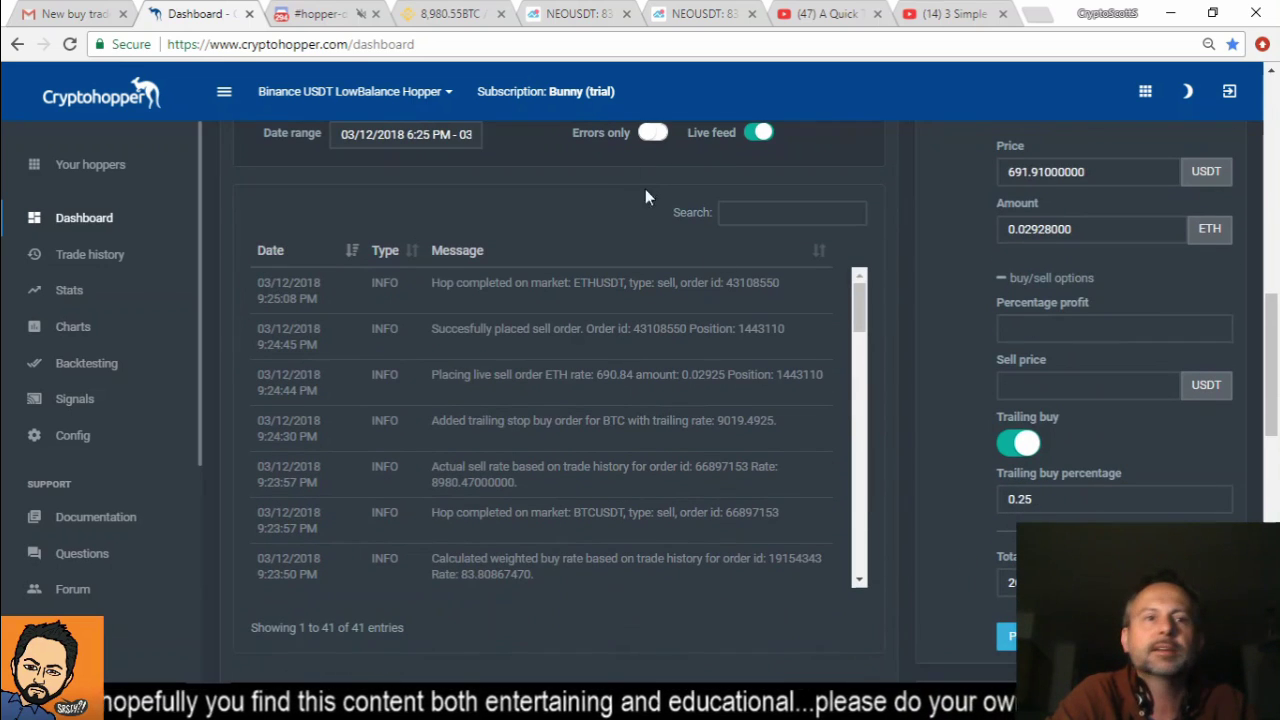
Step: Switch to Binance, examine the chart of the ETH/USDT market, and switch back to Cryptohopper
click(460, 13)
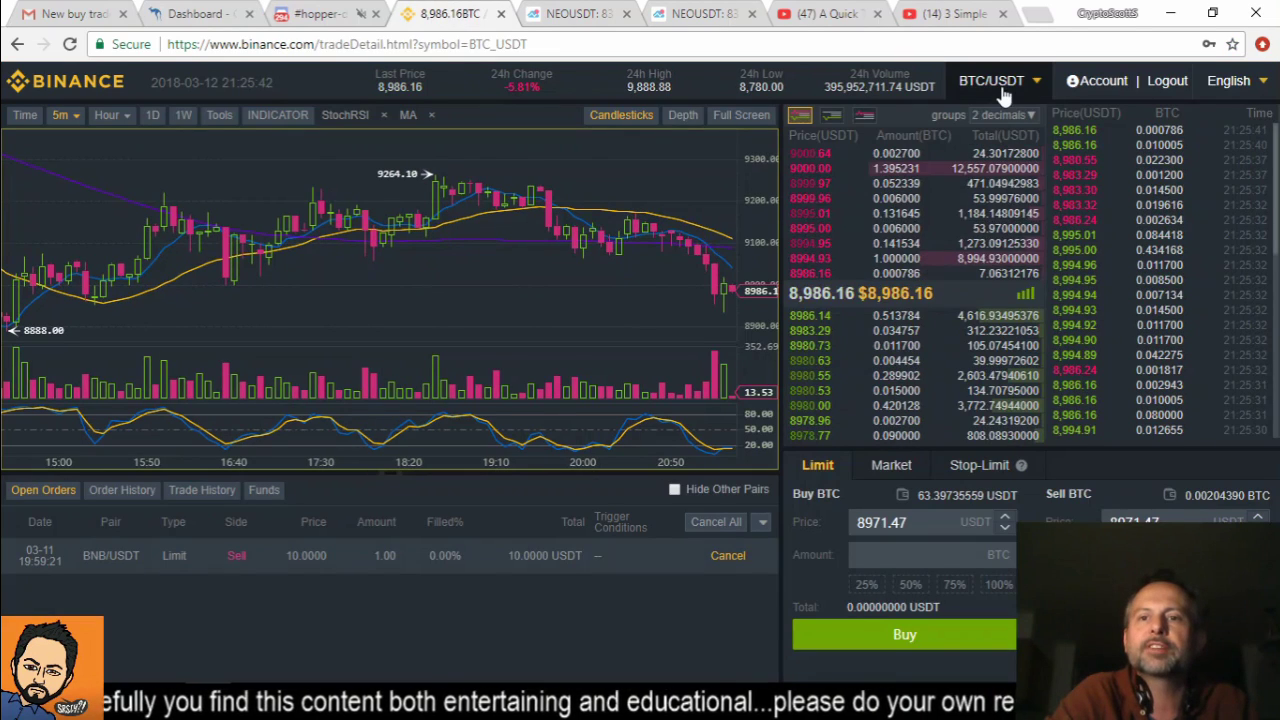
click(997, 86)
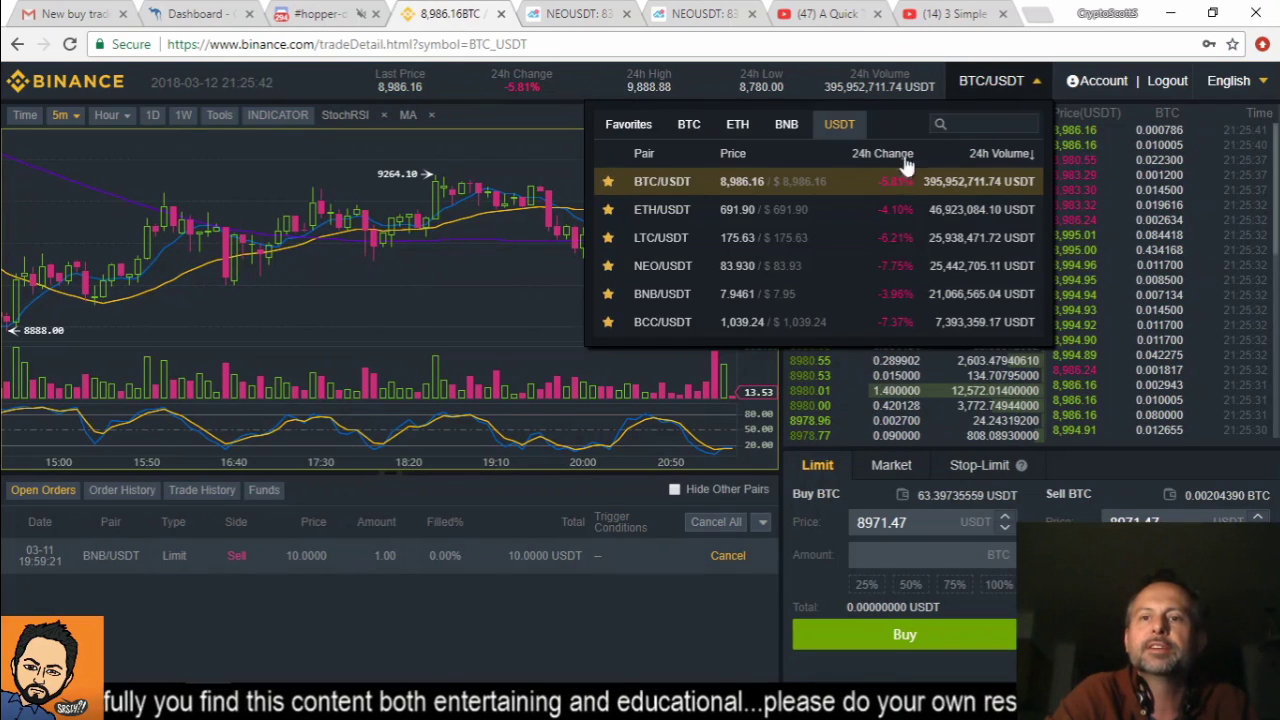
click(737, 209)
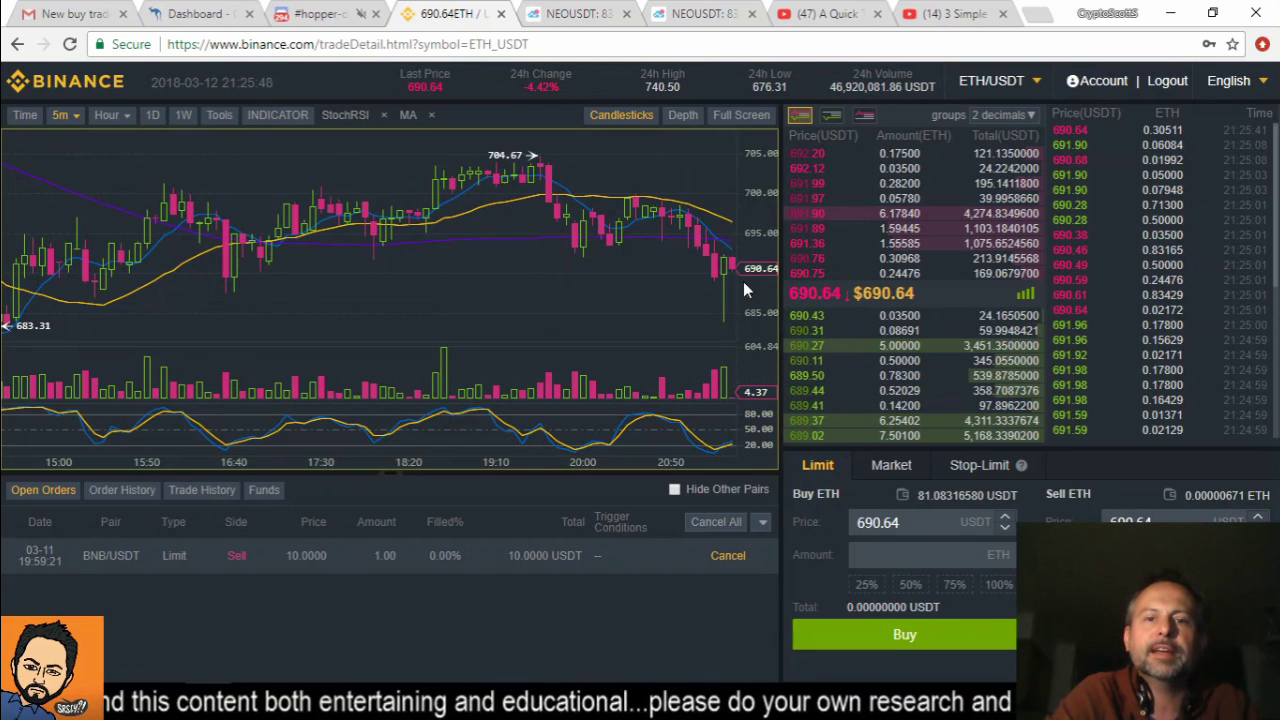
click(196, 14)
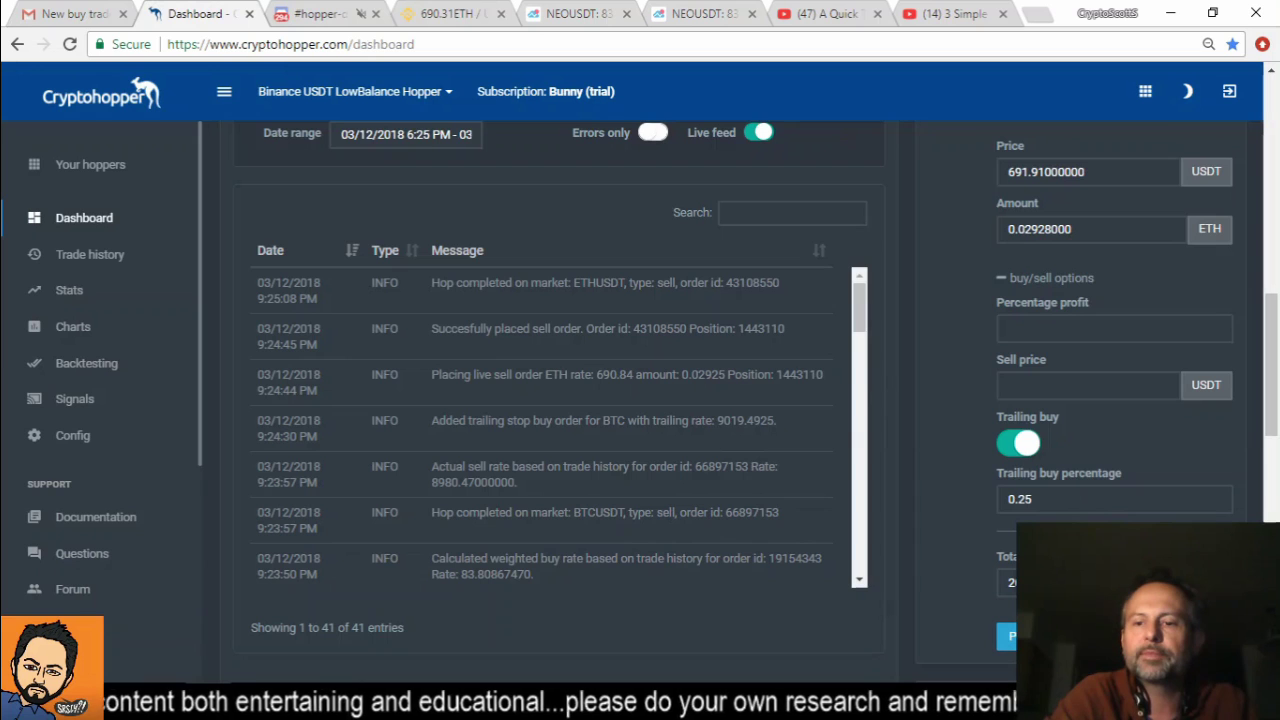
Step: Place and confirm the manual trailing buy order for 0.02928000 ETH, and check the open orders
click(1005, 636)
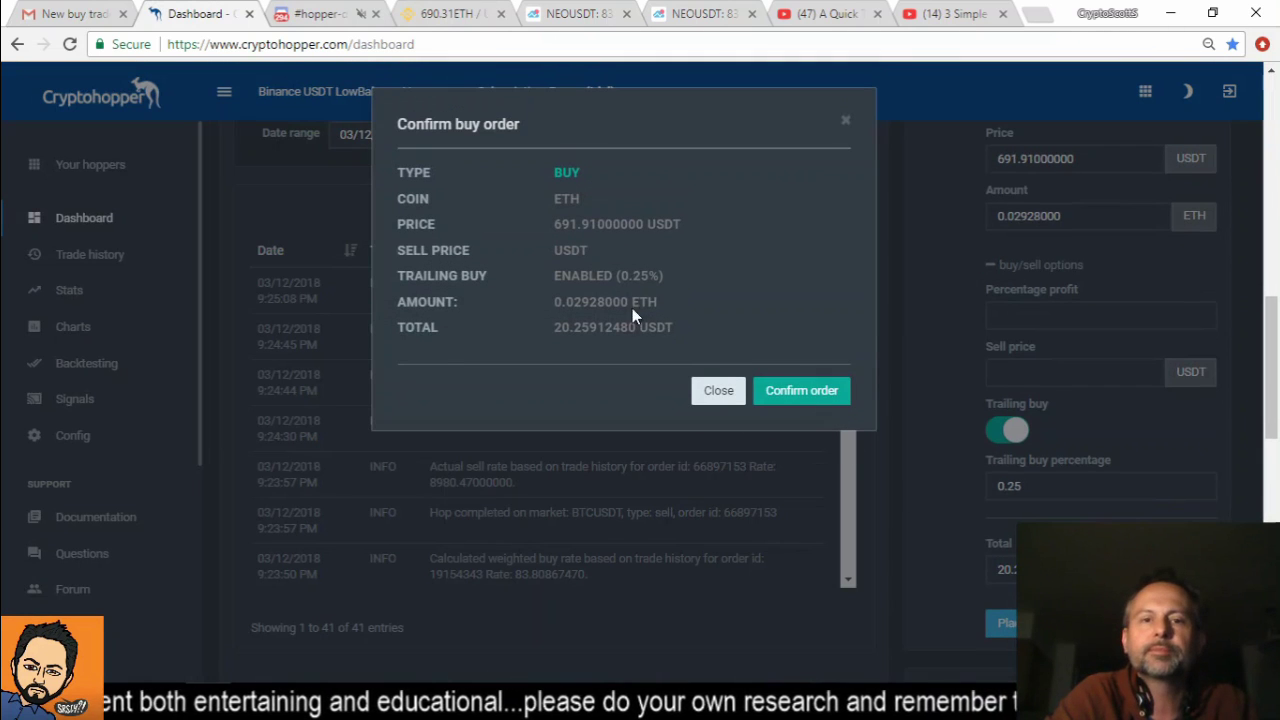
click(789, 400)
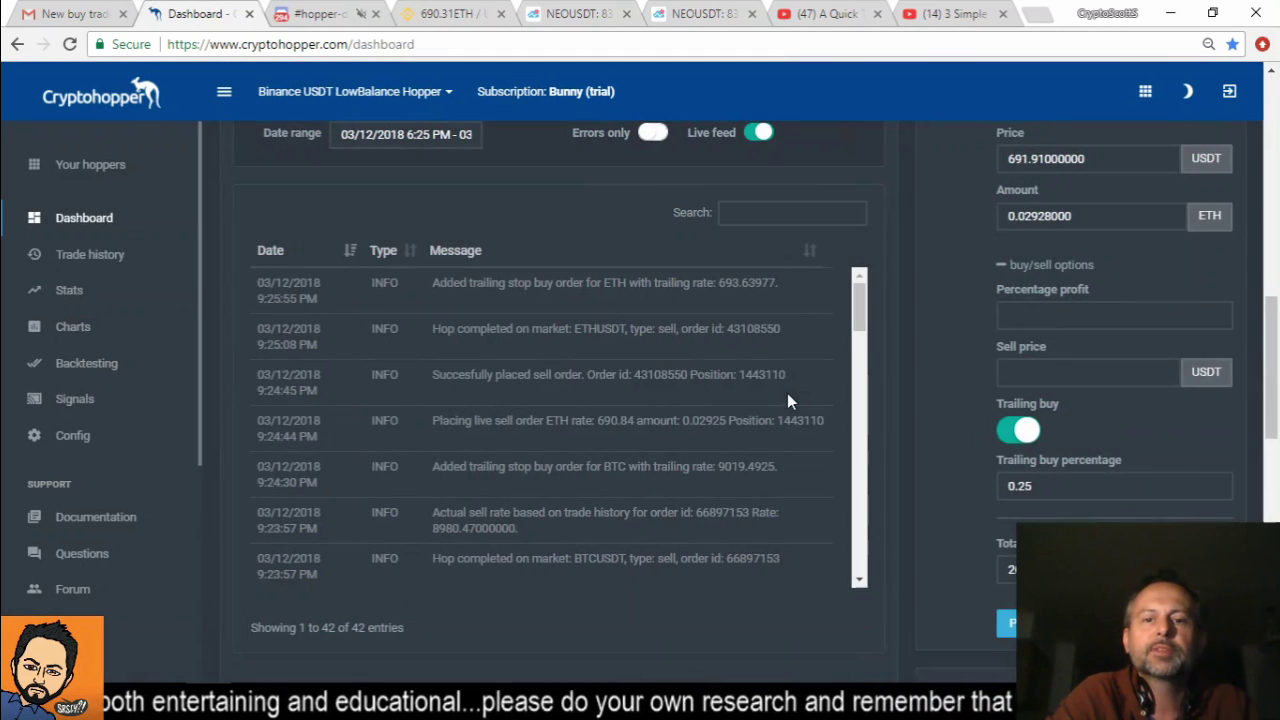
scroll(851, 391, up, 6)
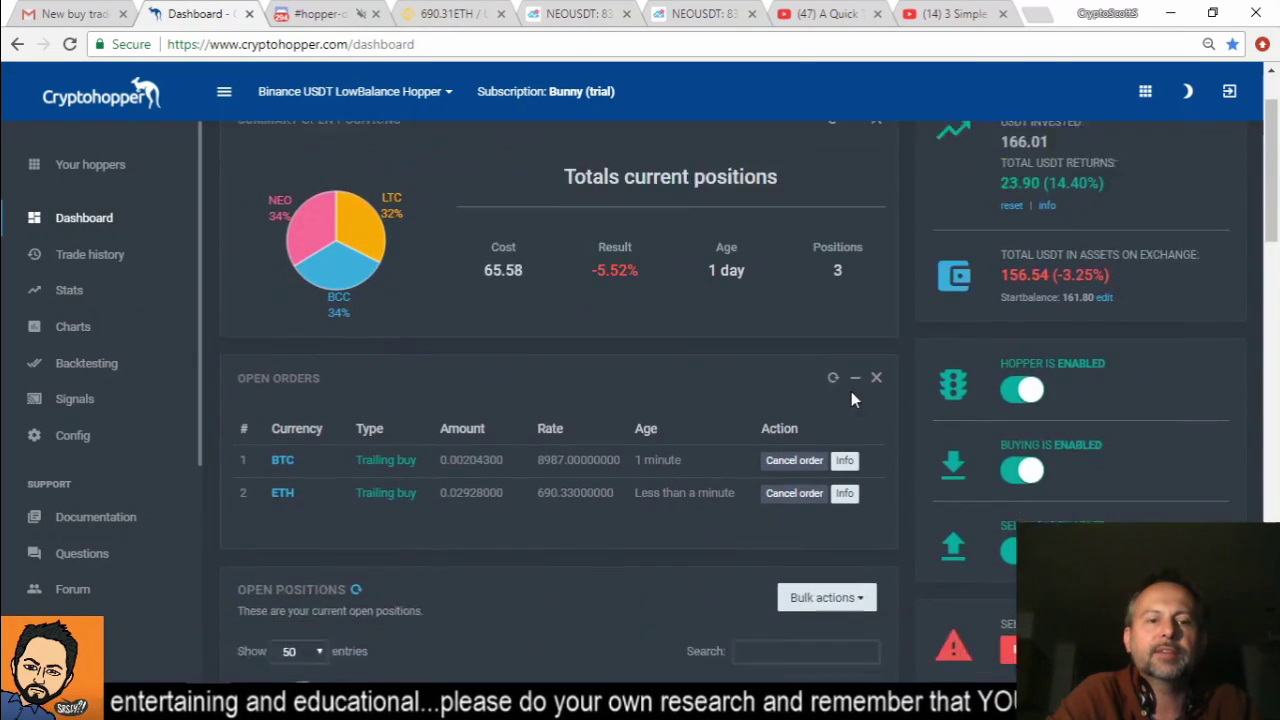
Step: Copy the amount of the LTC open position, sell that position and acknowledge the placed sell order
scroll(700, 400, down, 1)
scroll(562, 430, down, 2)
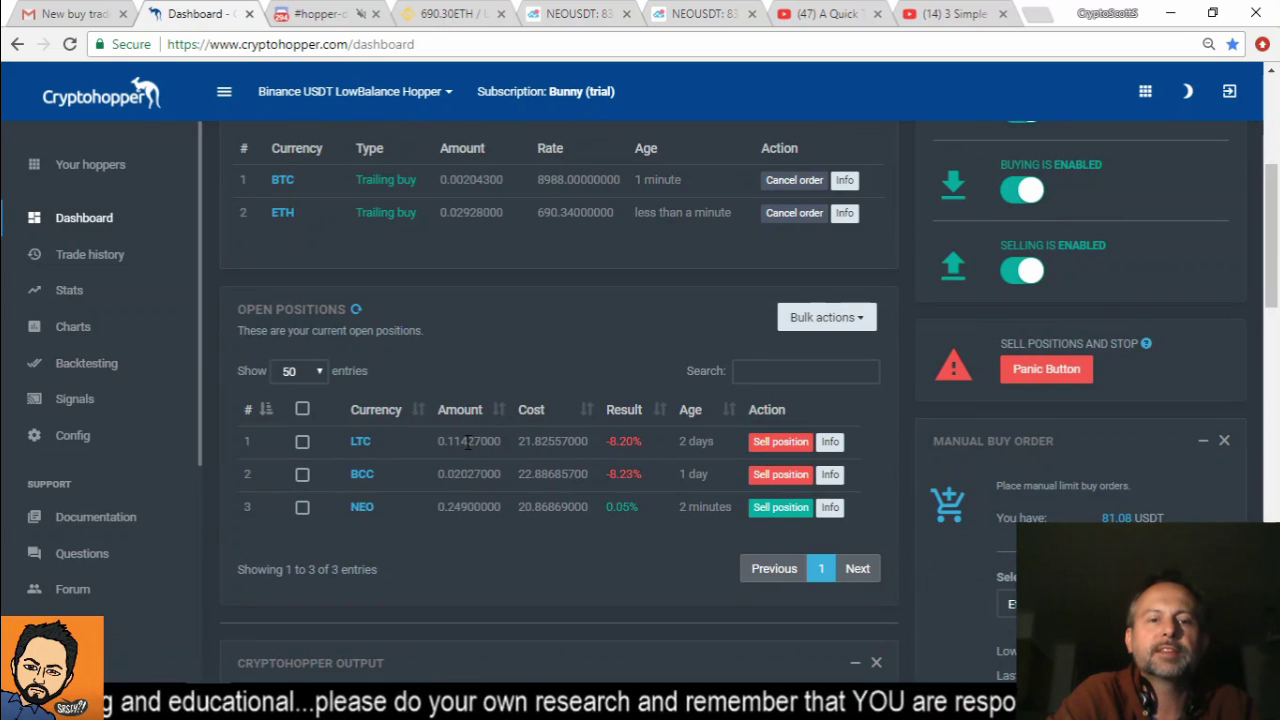
double_click(467, 443)
key(ctrl+c)
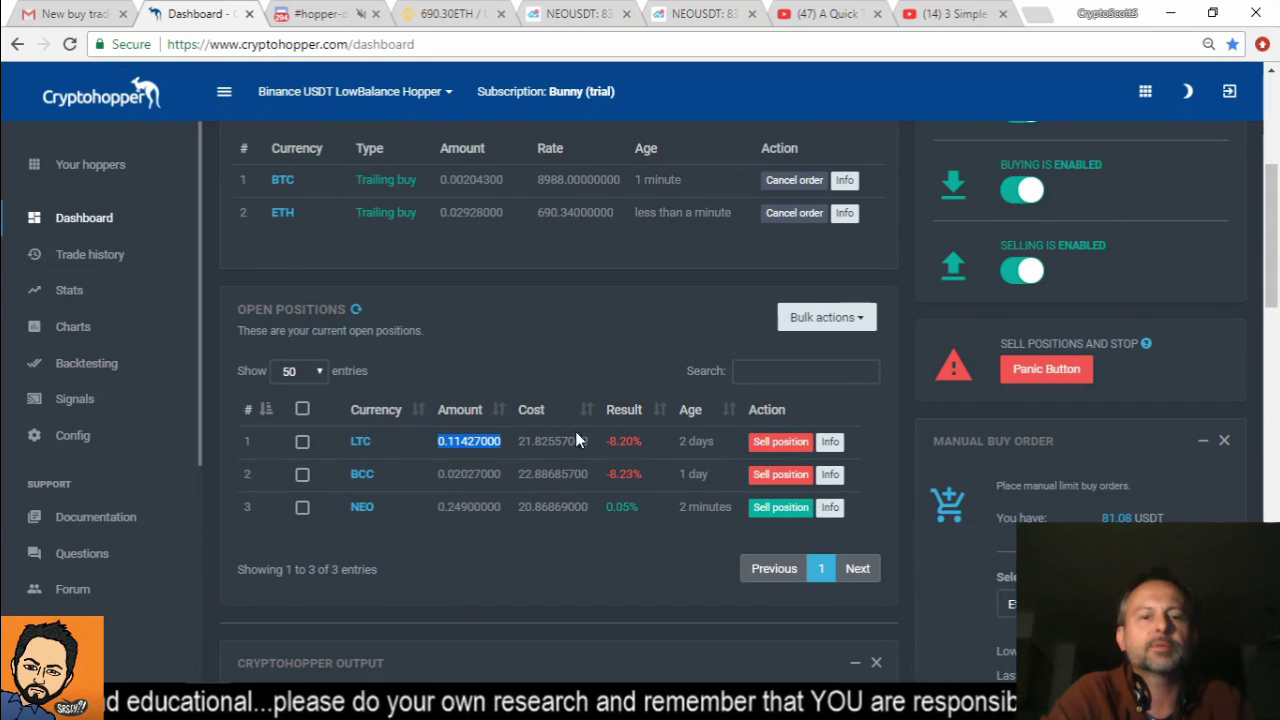
click(777, 443)
click(606, 467)
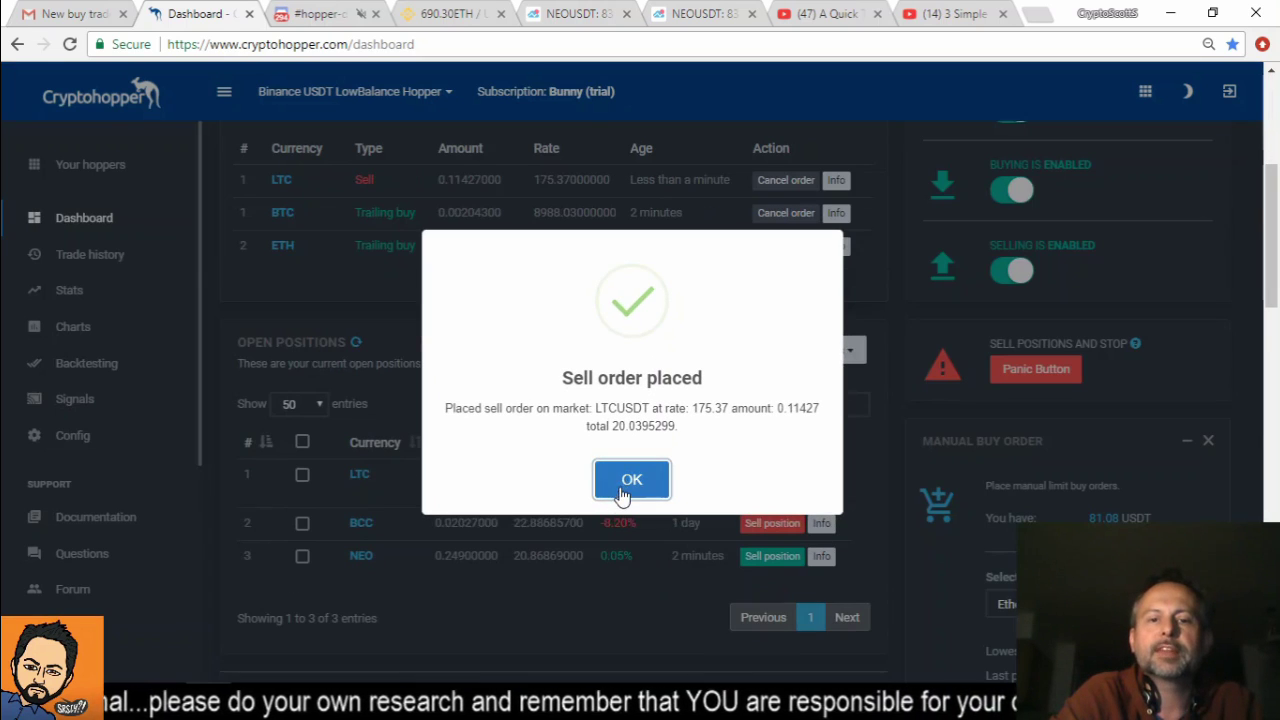
click(631, 480)
Step: Select Litecoin (LTC) for the manual buy order and paste 0.11427000 as its amount
scroll(1030, 500, down, 2)
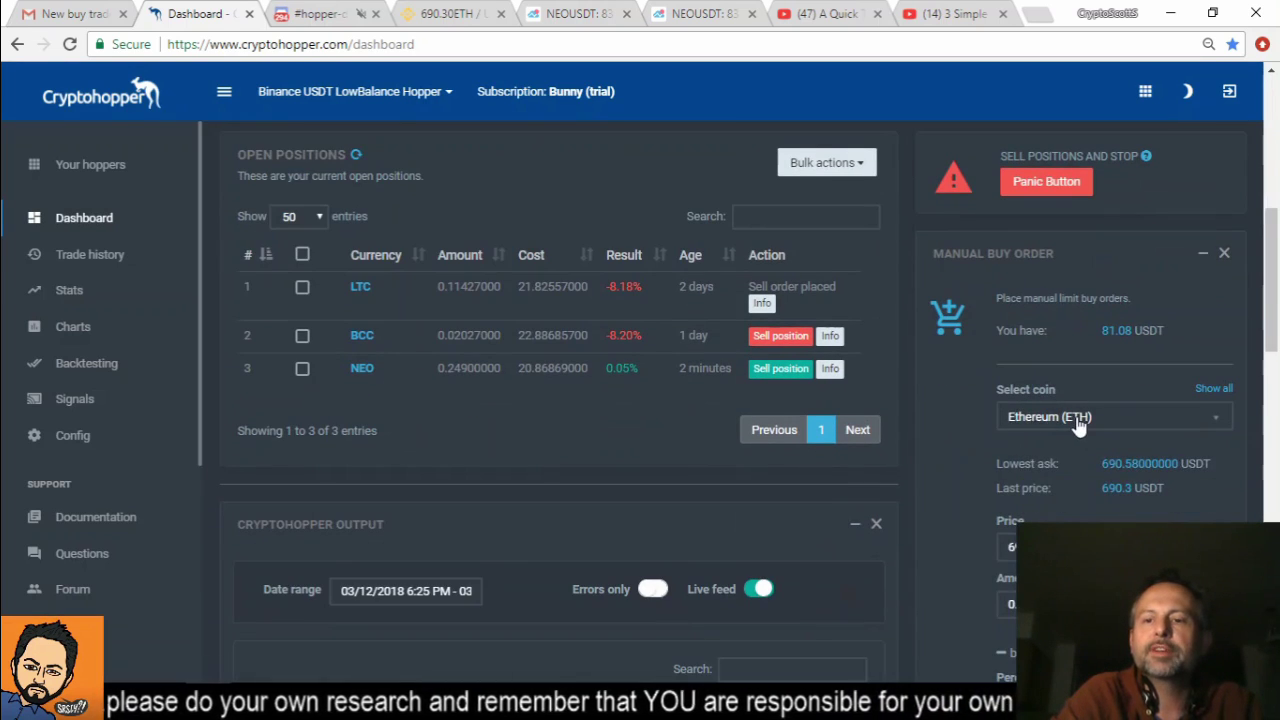
click(1078, 425)
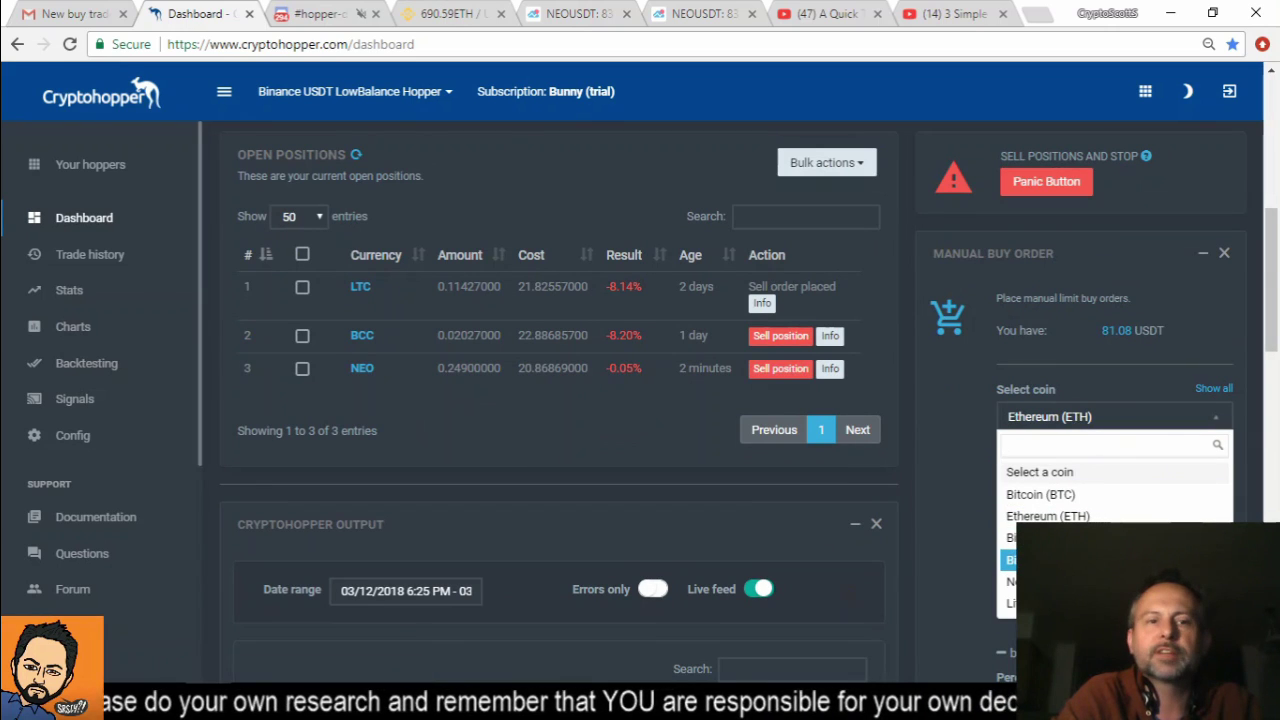
key(Down)
key(Down)
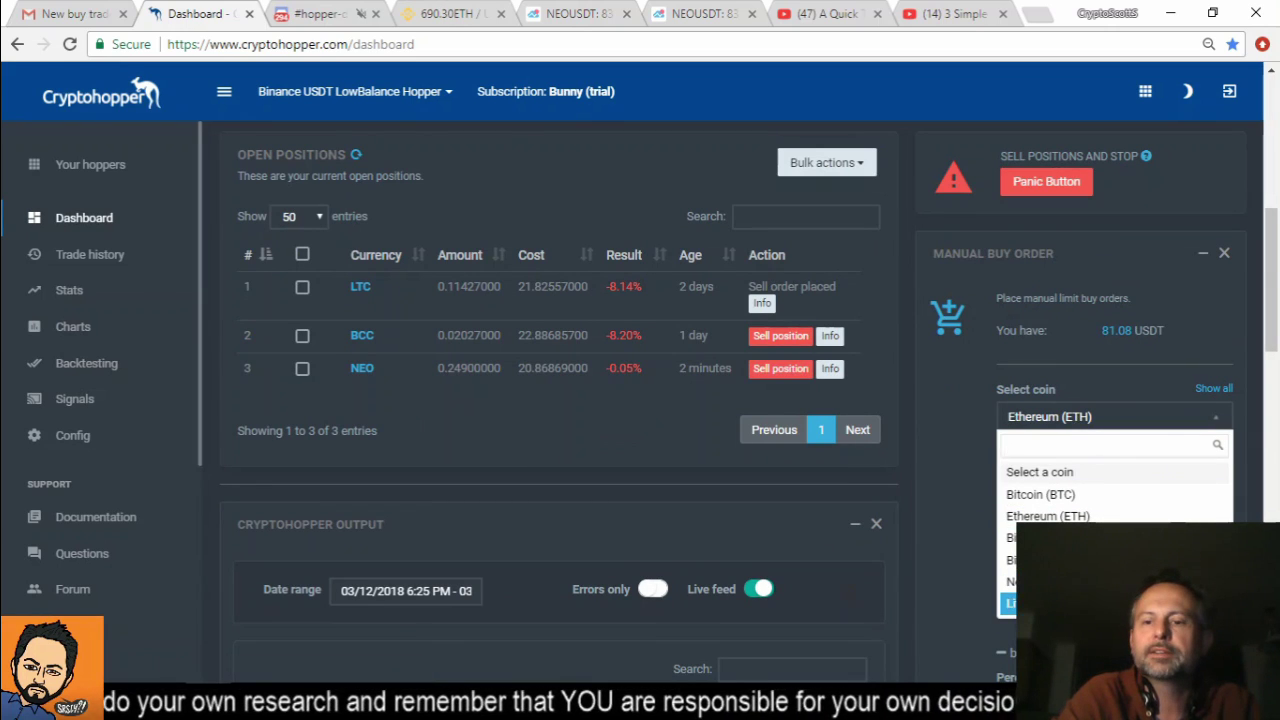
key(Return)
scroll(979, 445, down, 2)
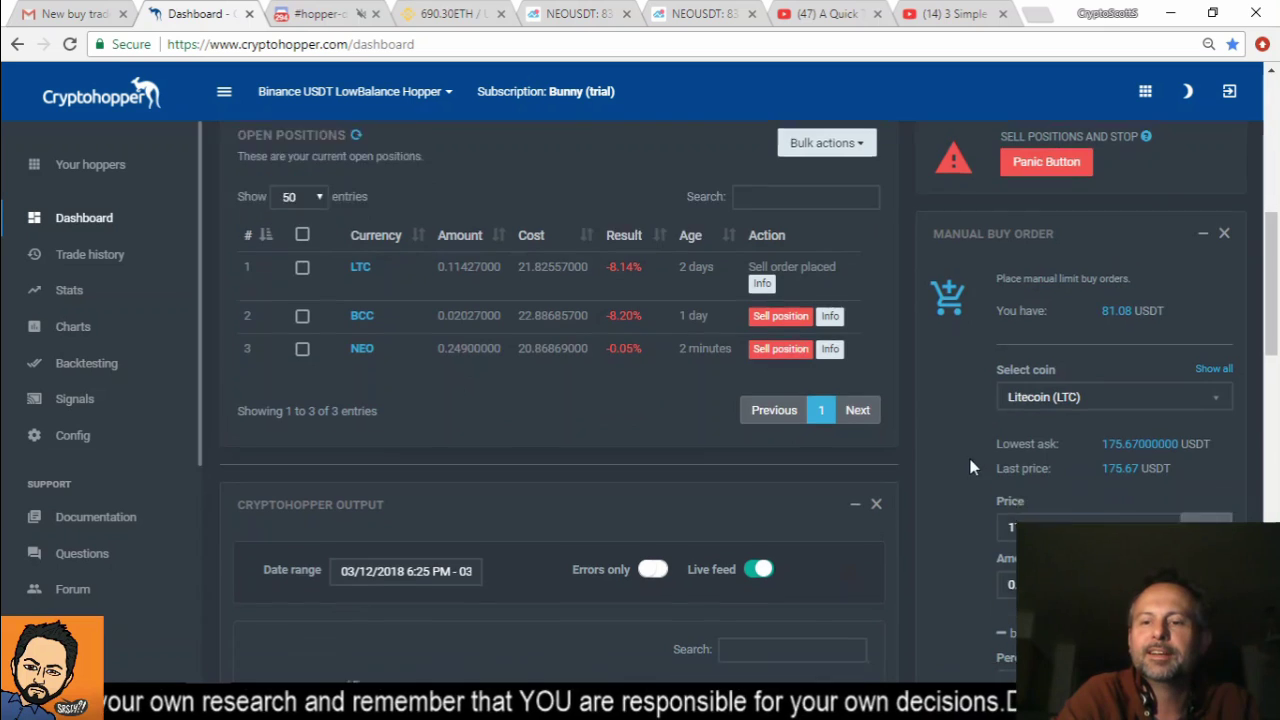
double_click(1082, 416)
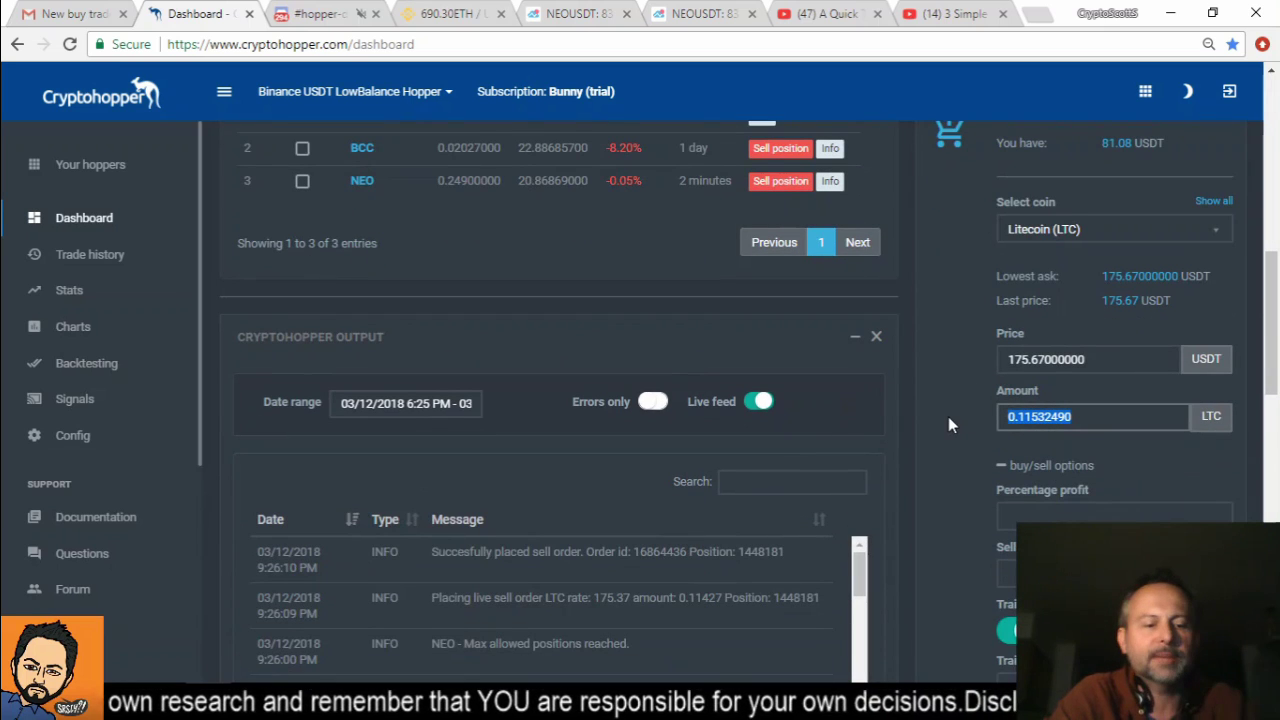
key(ctrl+v)
click(967, 494)
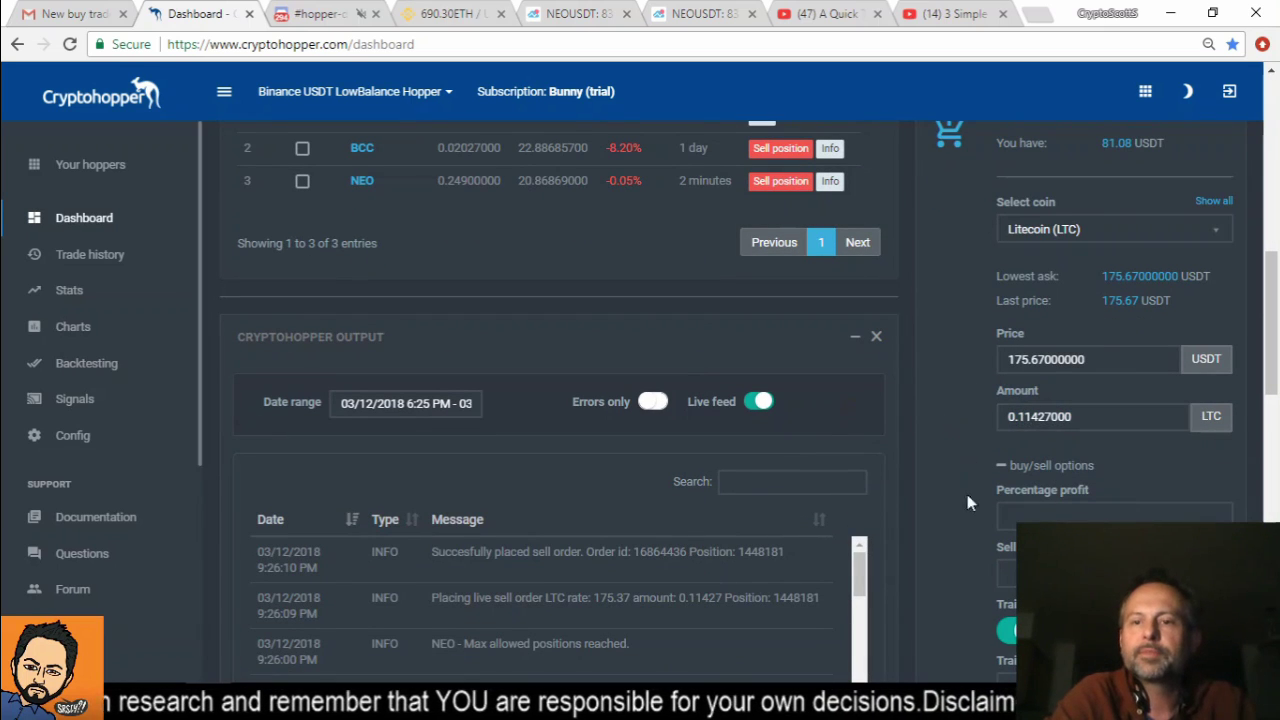
Step: Switch to Binance, examine the chart of the LTC/USDT market, and switch back to Cryptohopper
click(462, 14)
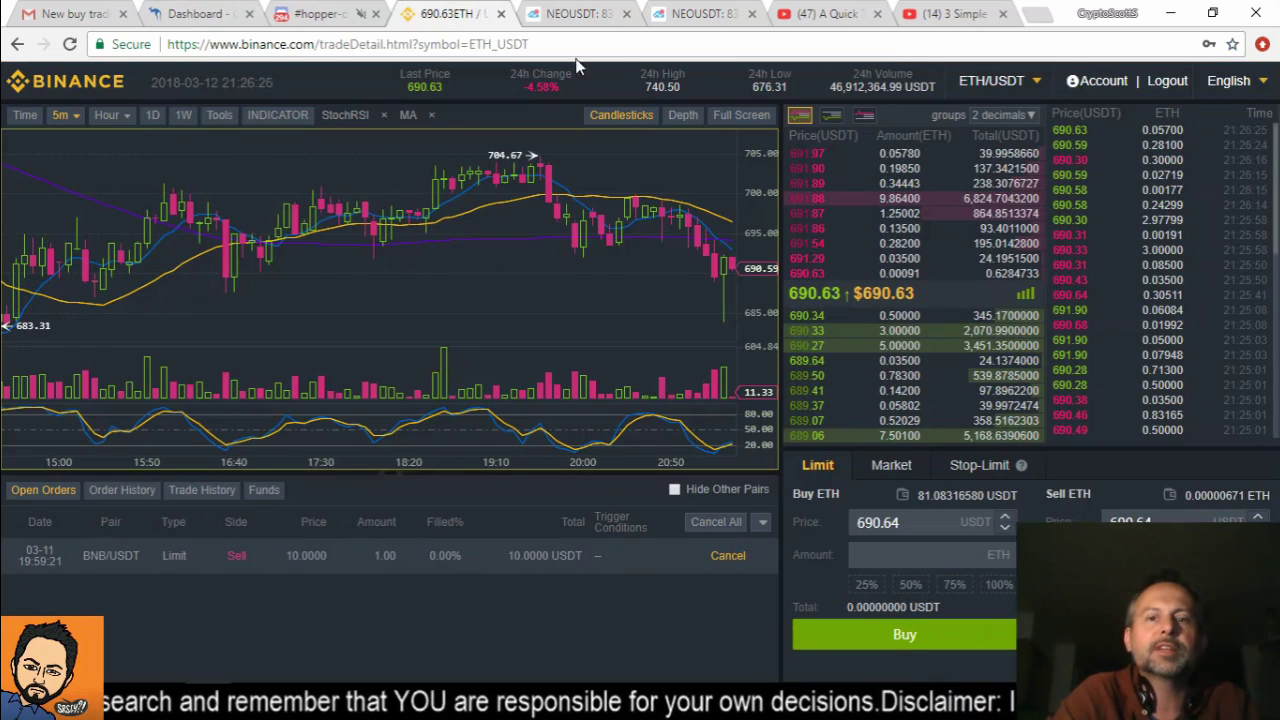
click(980, 88)
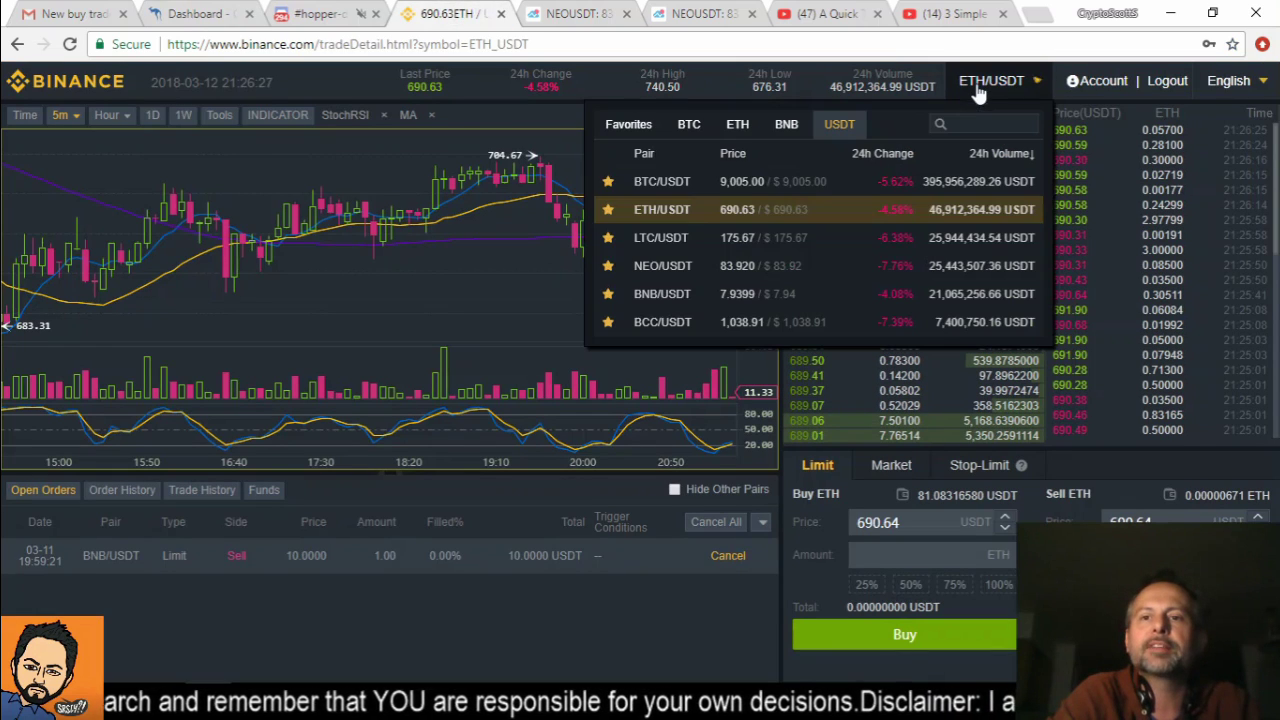
click(741, 240)
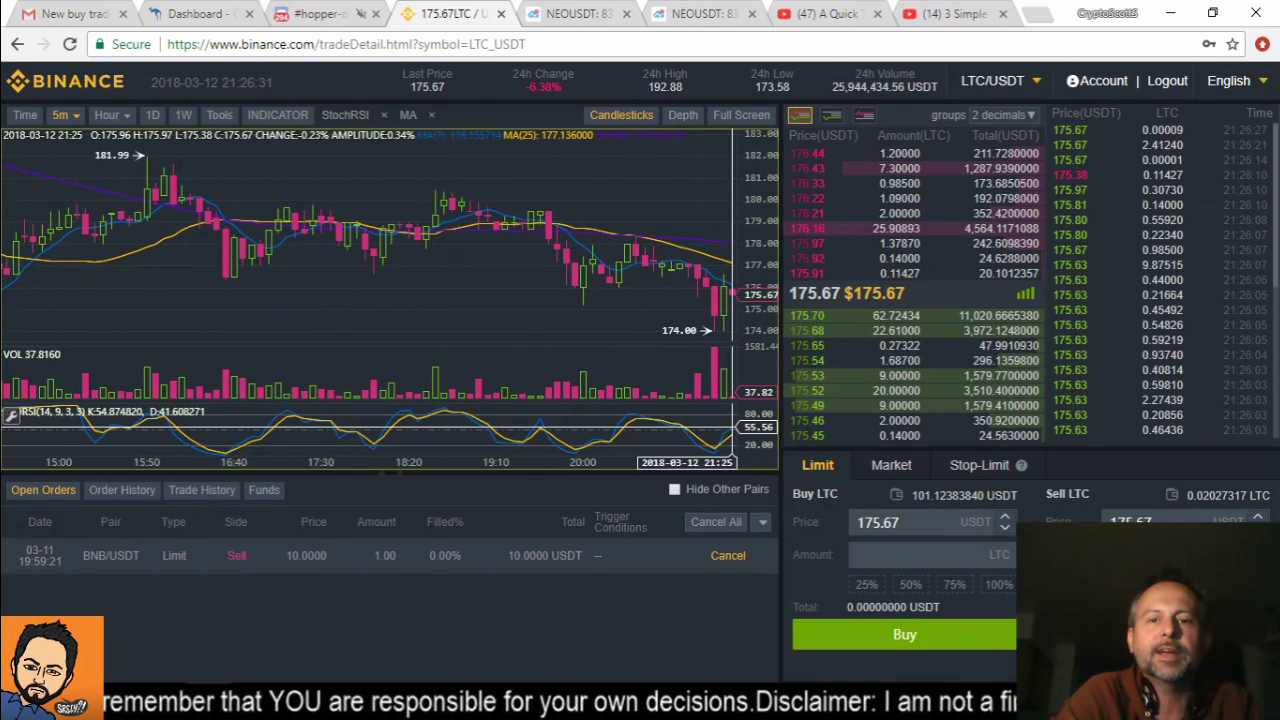
click(185, 13)
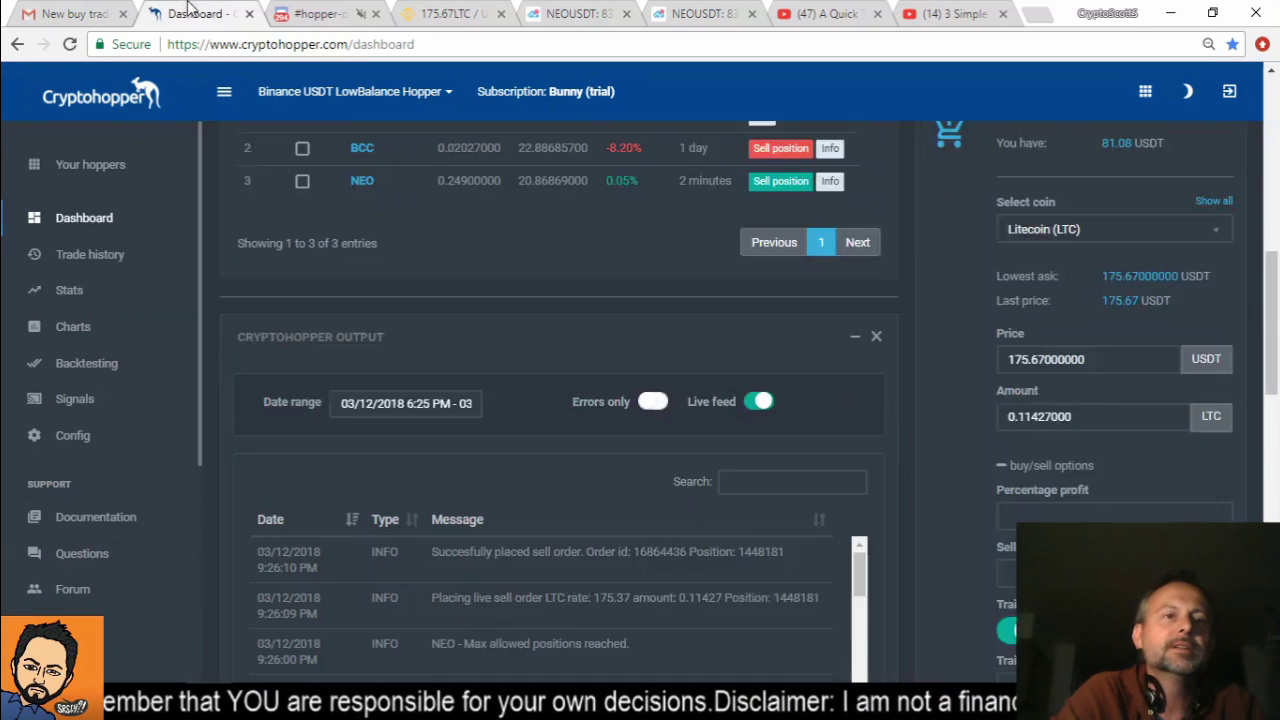
Step: Check the output log and open orders for the LTC sale, and place and confirm the LTC buy order with 0.25 percent trailing buy
scroll(990, 455, down, 3)
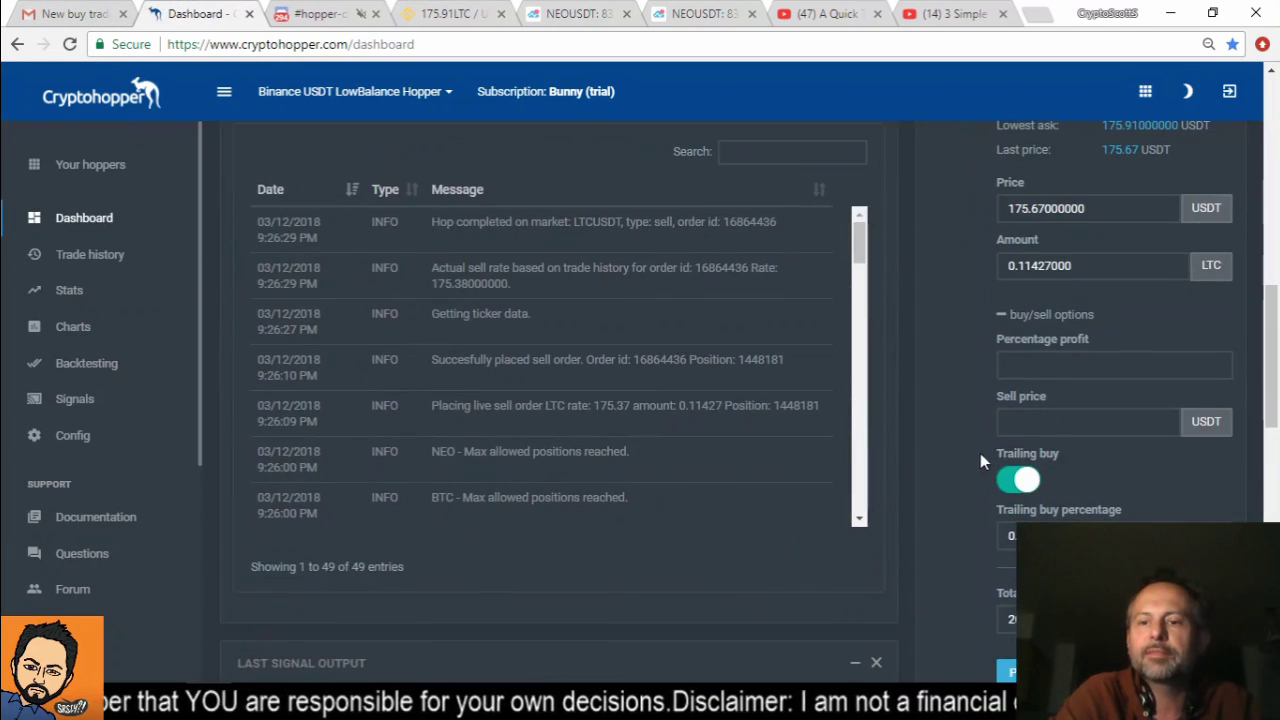
scroll(995, 399, up, 7)
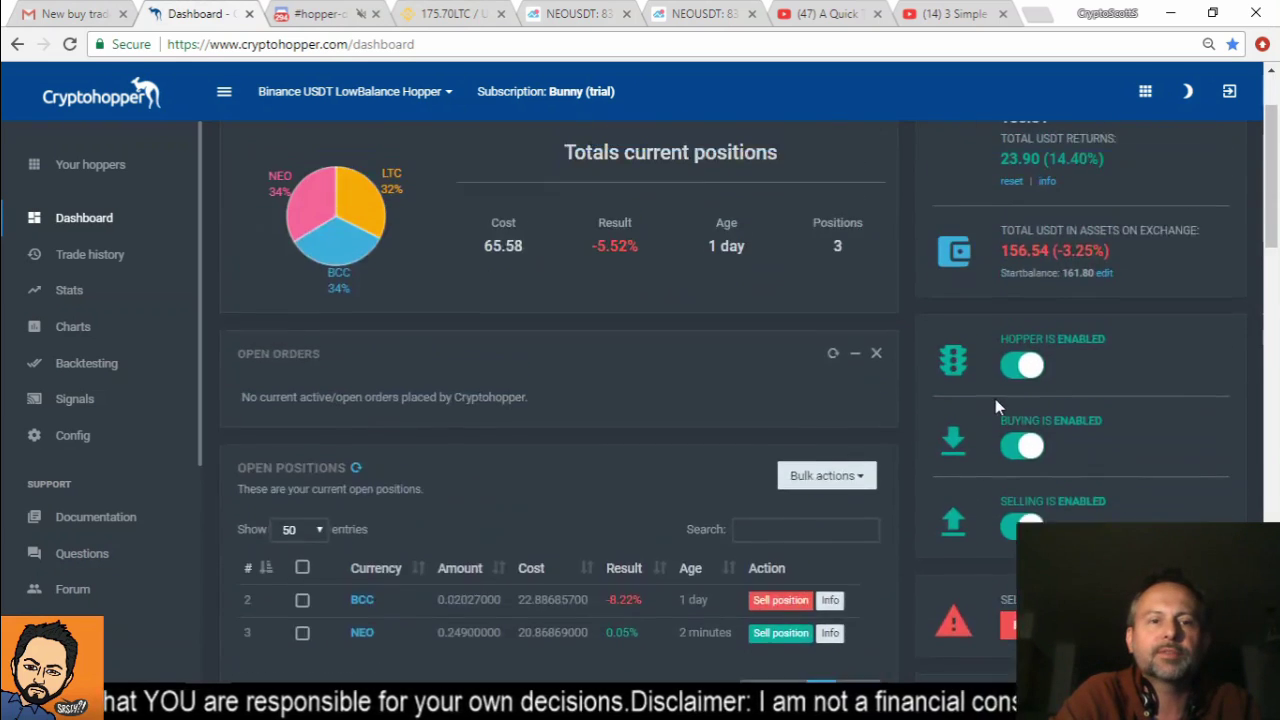
scroll(997, 408, down, 7)
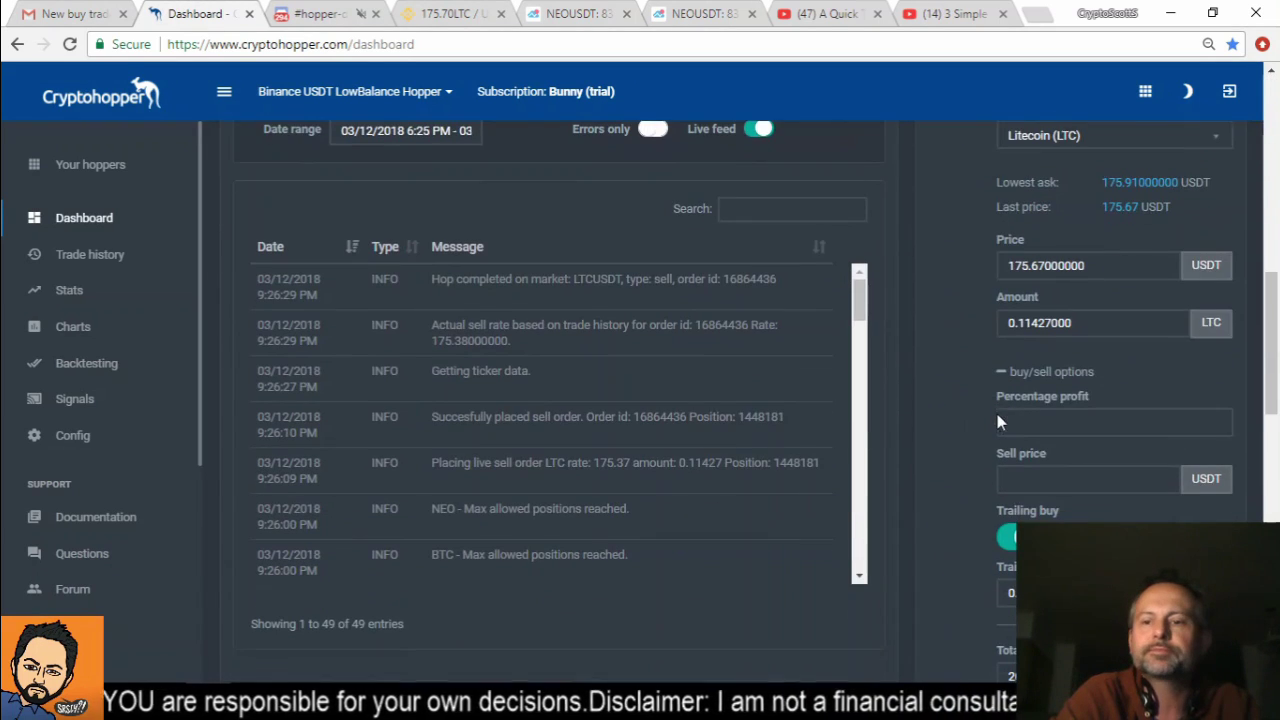
scroll(1075, 495, down, 2)
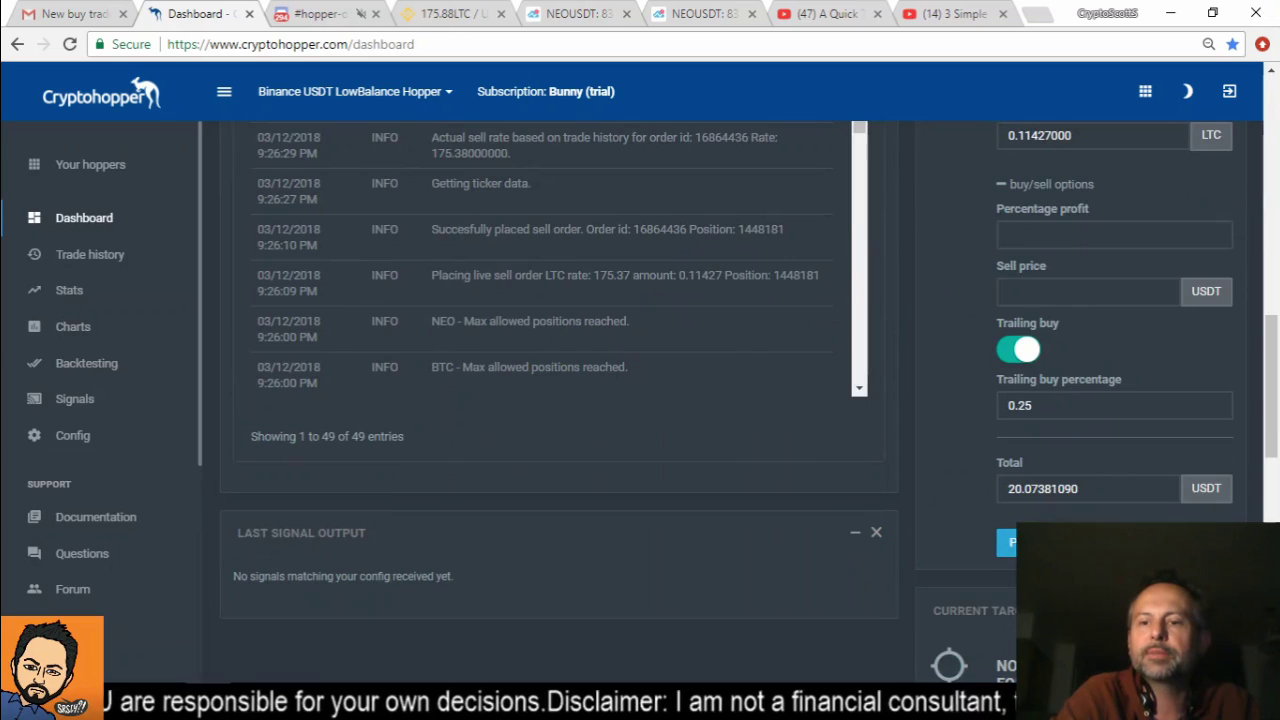
click(1030, 542)
click(793, 390)
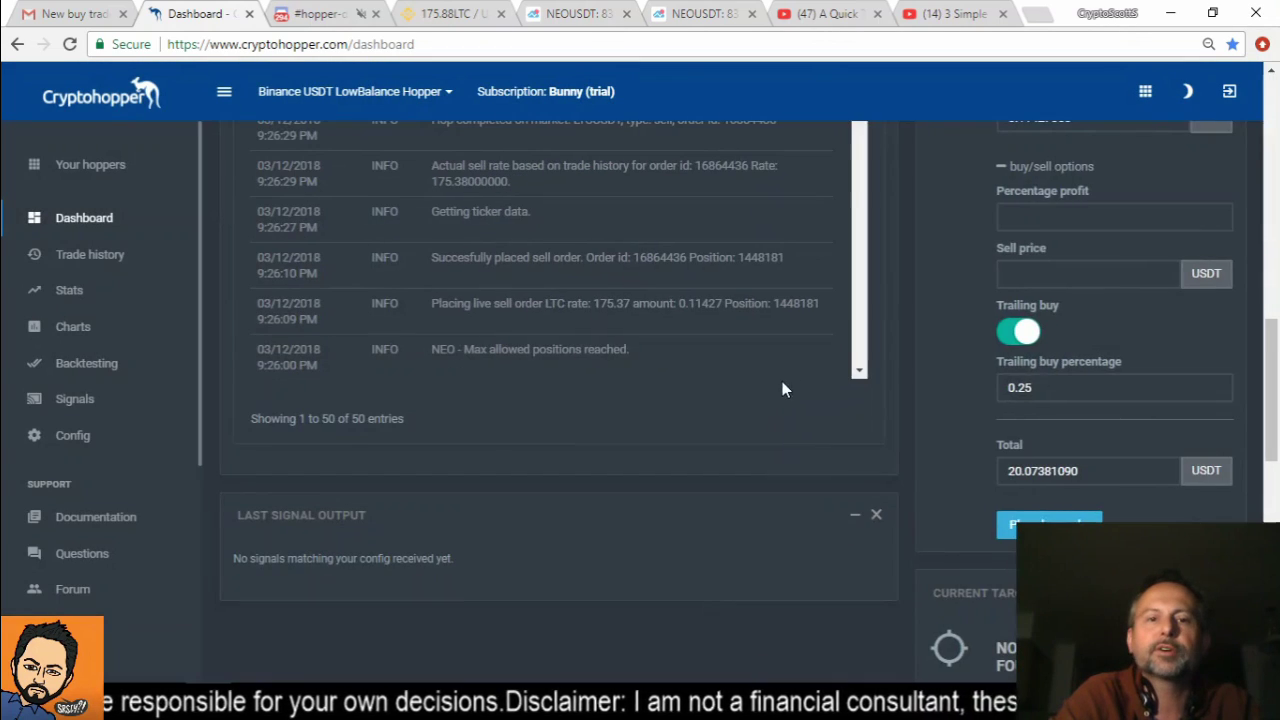
Step: Copy the amount of the BCC open position and sell that position
scroll(739, 340, up, 9)
scroll(627, 346, down, 3)
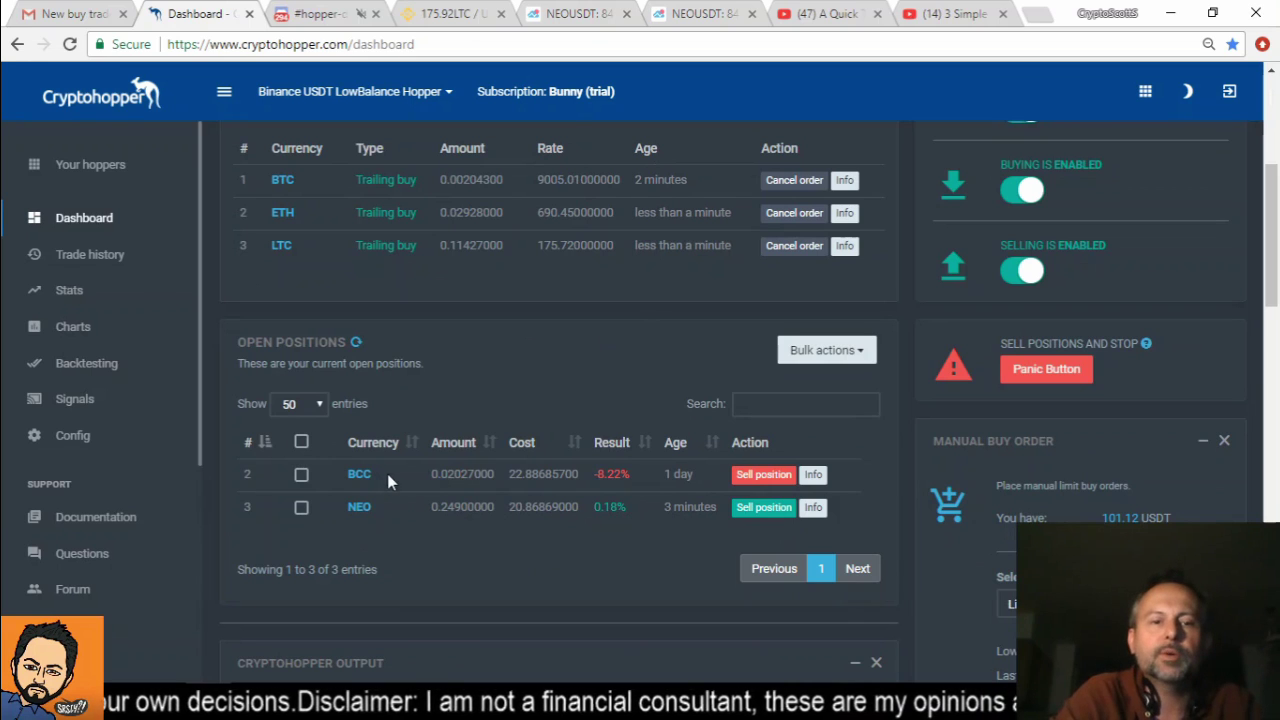
double_click(472, 474)
key(ctrl+c)
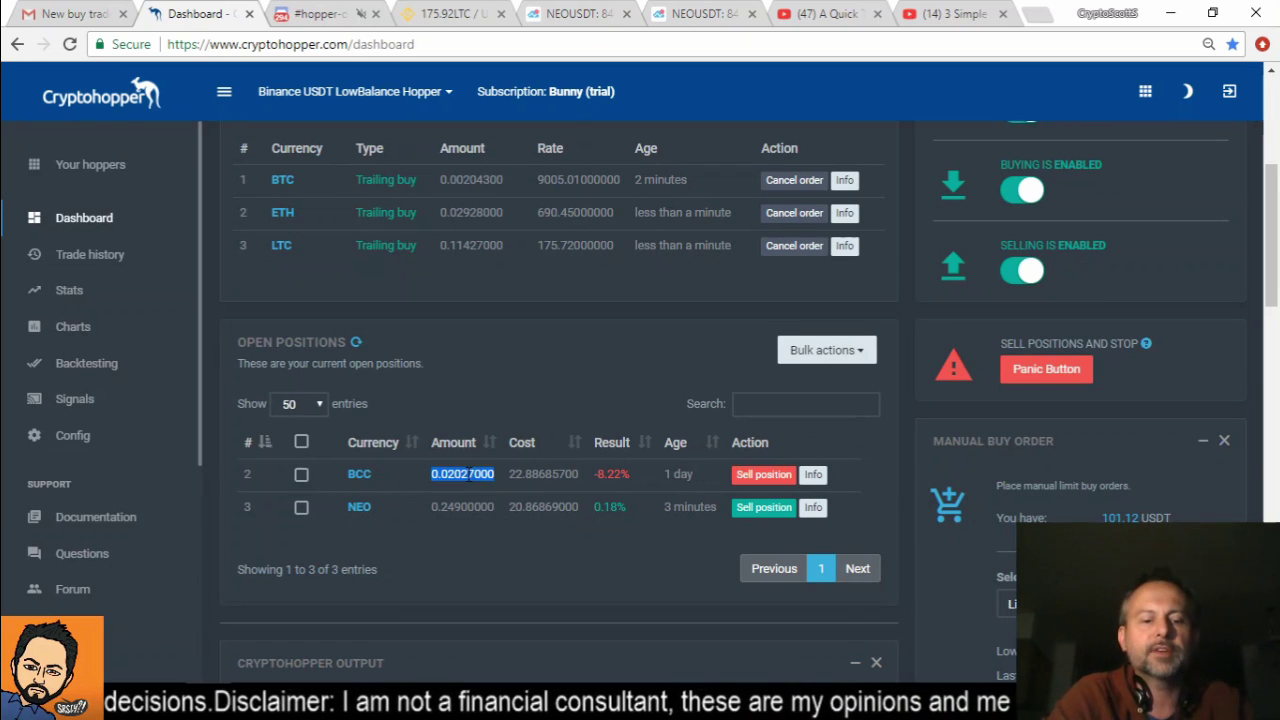
click(758, 476)
click(584, 478)
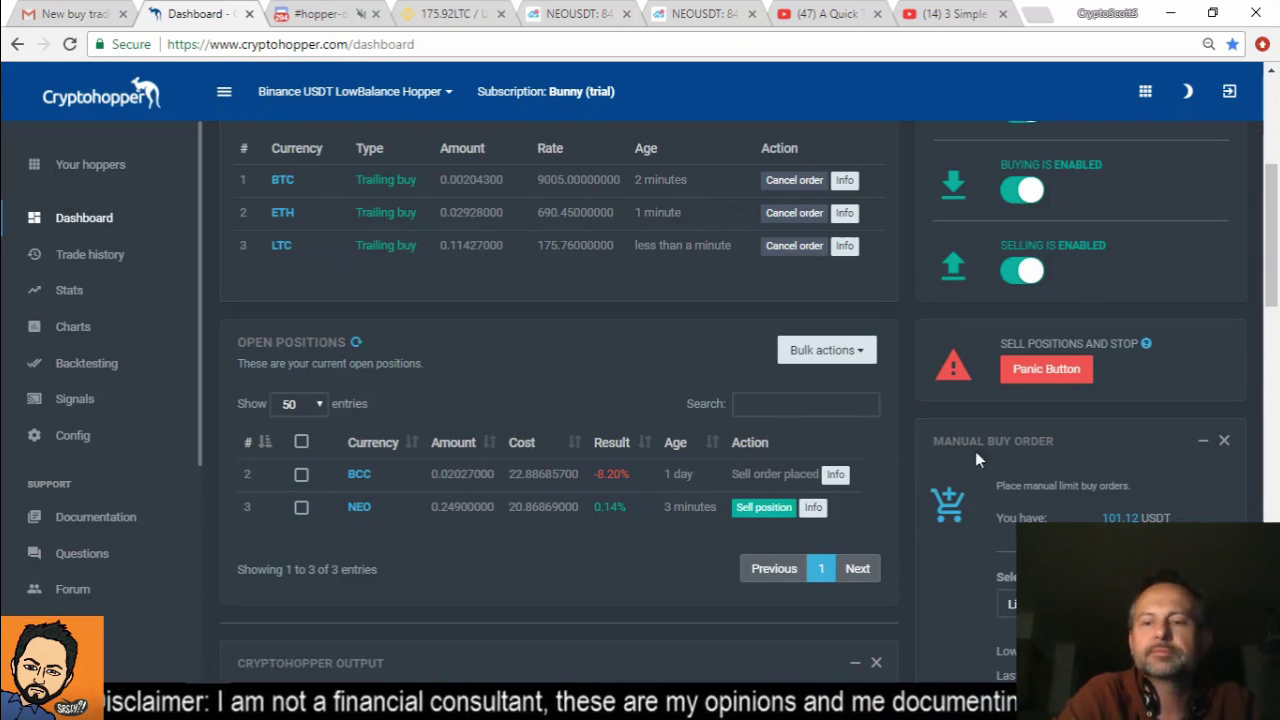
Step: Set up a manual trailing buy order for Bitcoin Cash (BCC) with an amount of 0.02027000 and submit it for confirmation
scroll(975, 451, down, 3)
click(1045, 330)
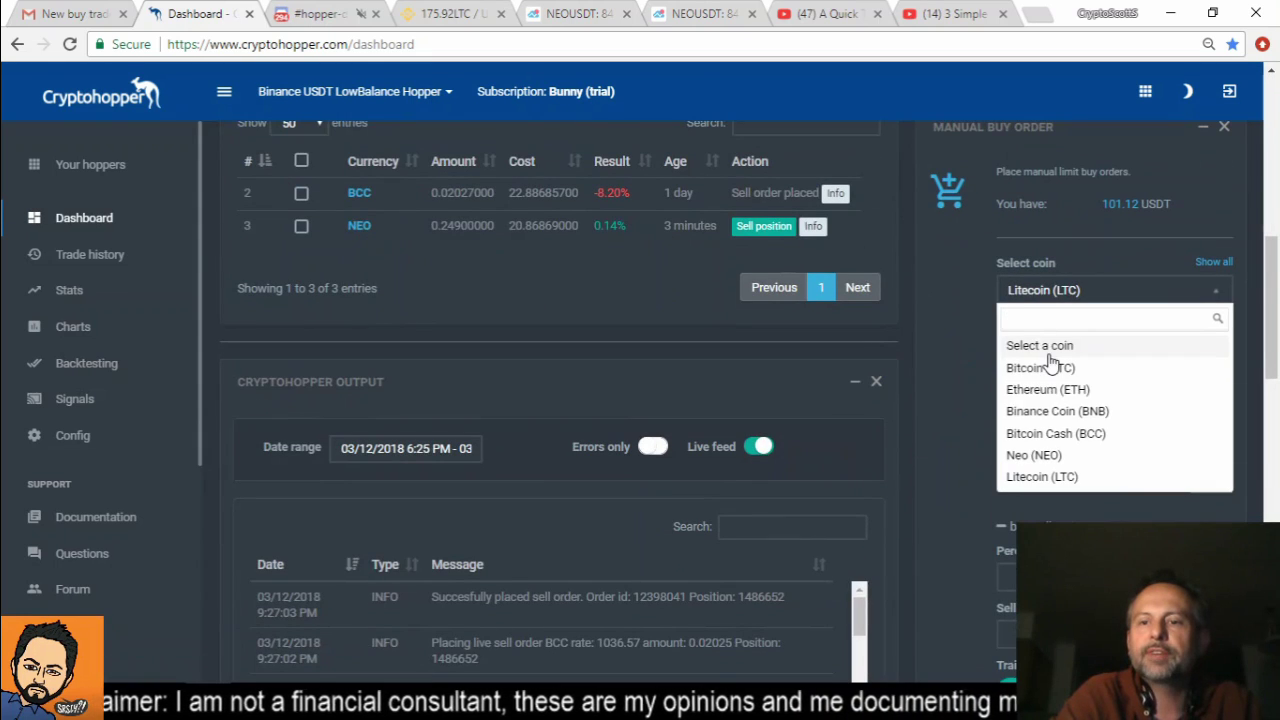
click(1052, 441)
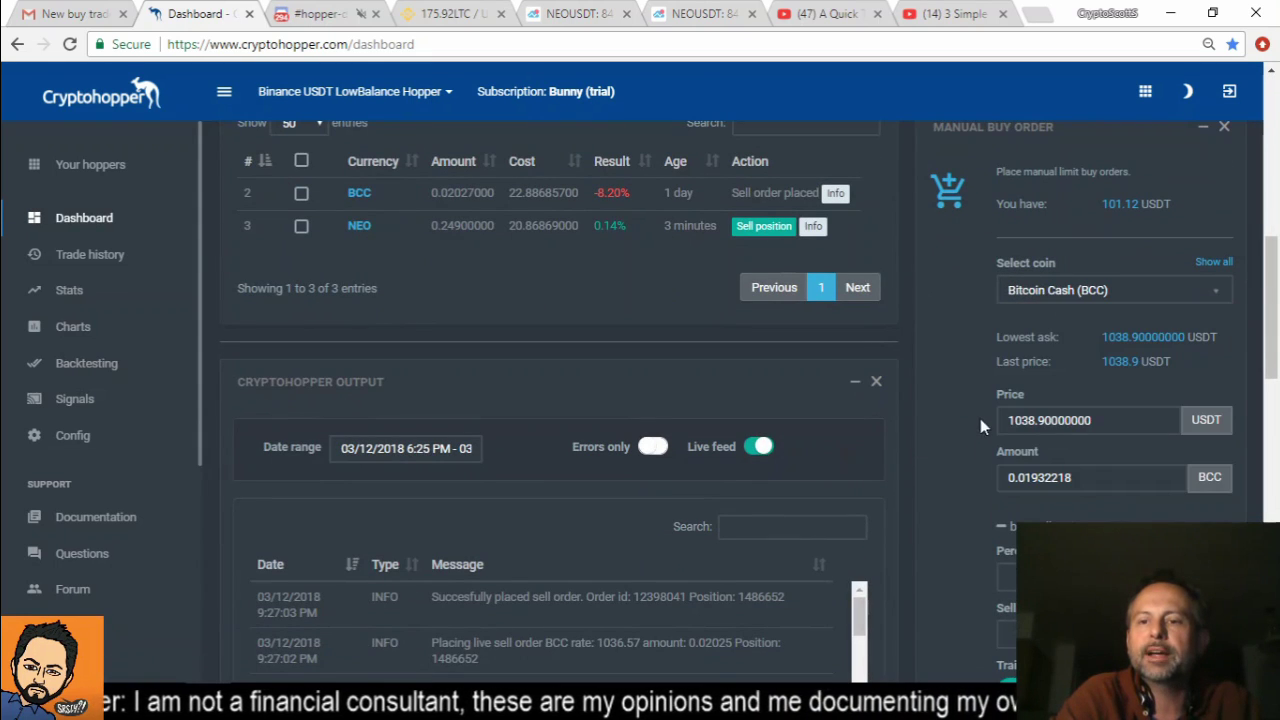
drag(1086, 476, 885, 476)
key(ctrl+v)
click(924, 476)
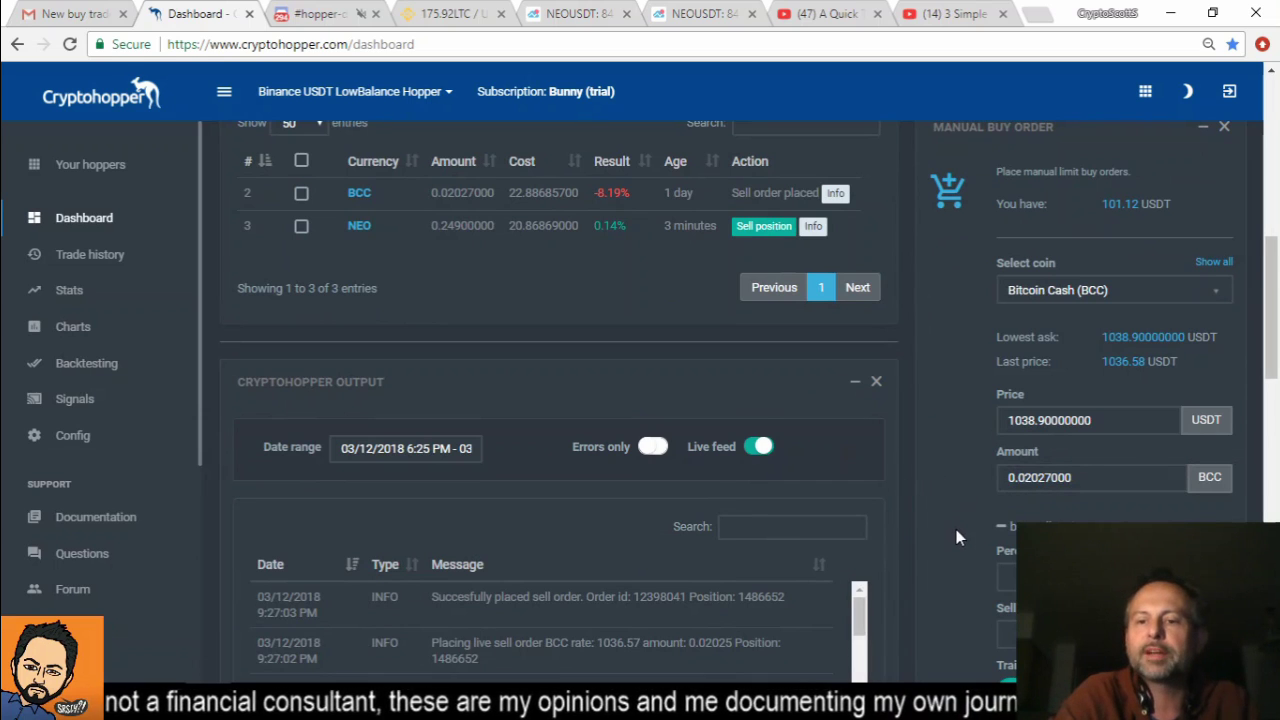
scroll(960, 520, down, 2)
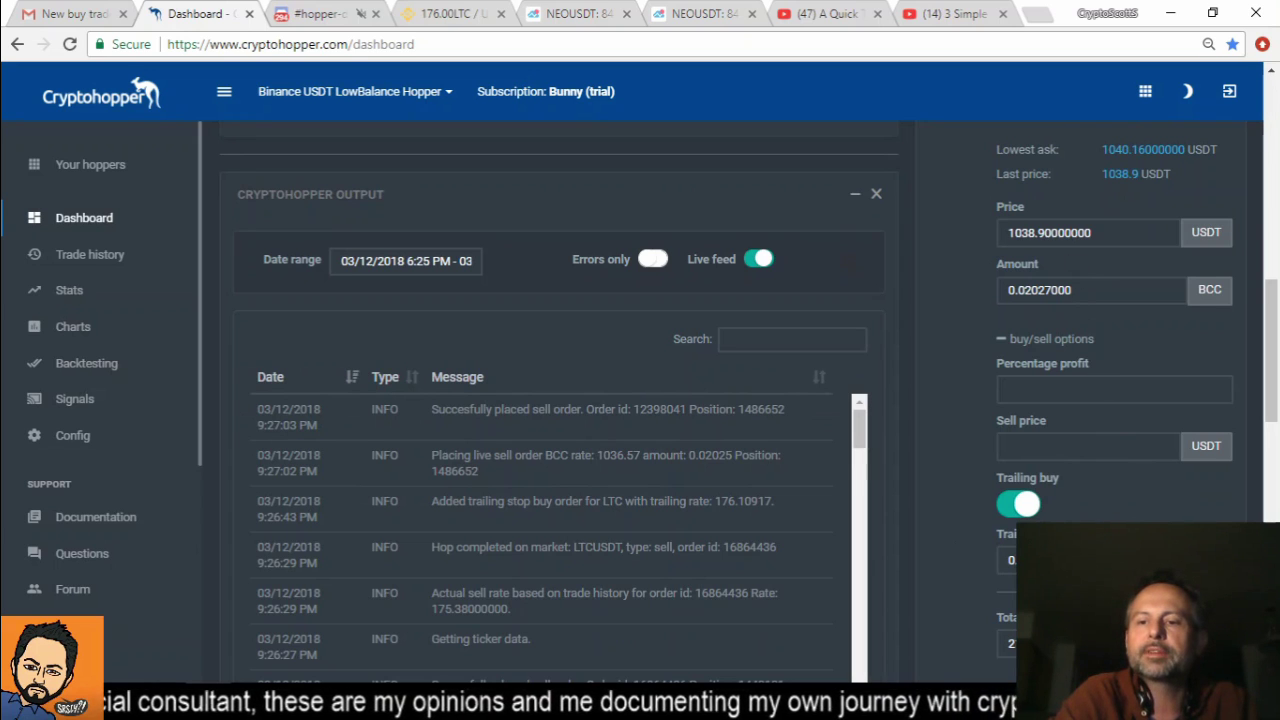
scroll(1040, 500, down, 3)
click(1045, 510)
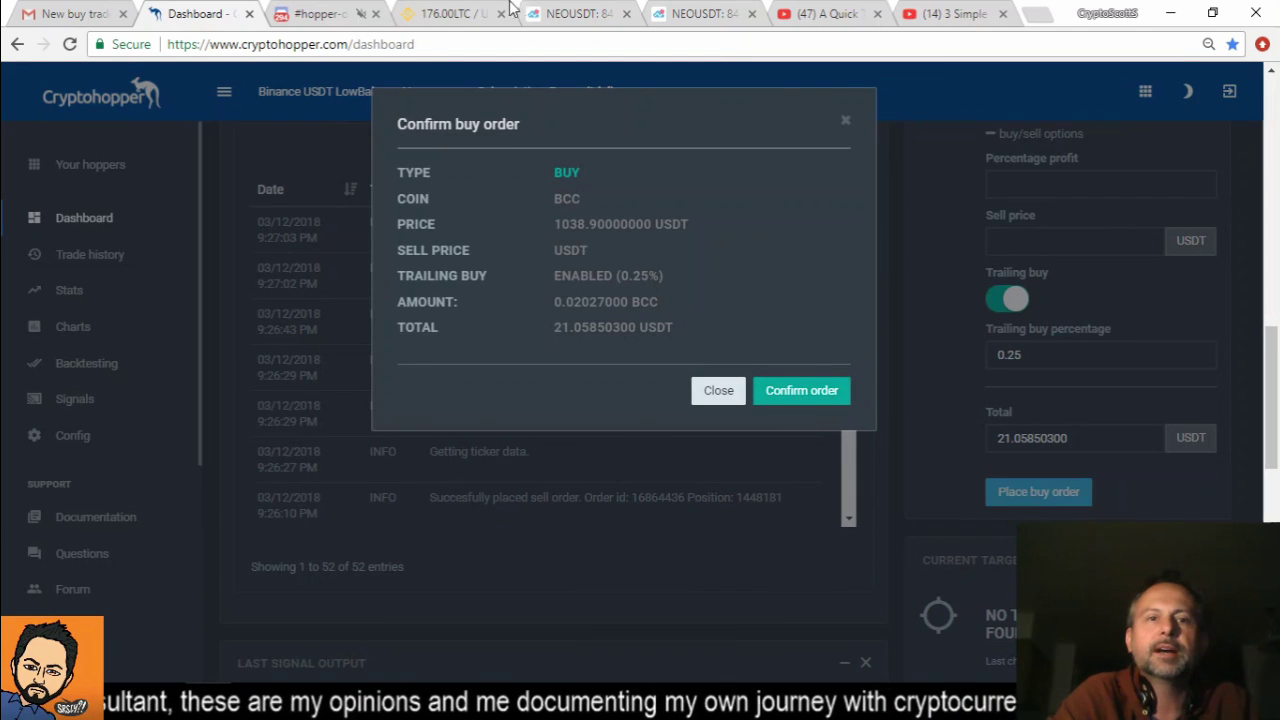
Step: Switch to Binance, examine the chart of the BCC/USDT market, and switch back to Cryptohopper
click(455, 13)
mouse_move(950, 107)
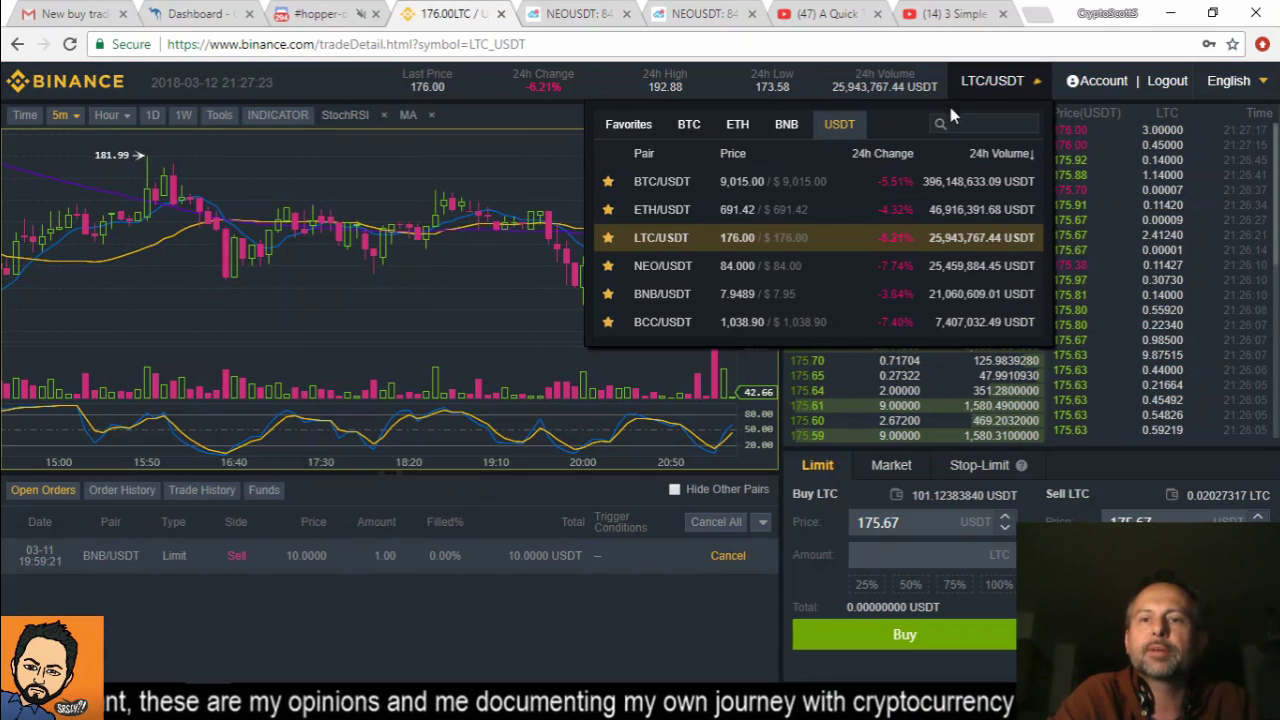
click(772, 321)
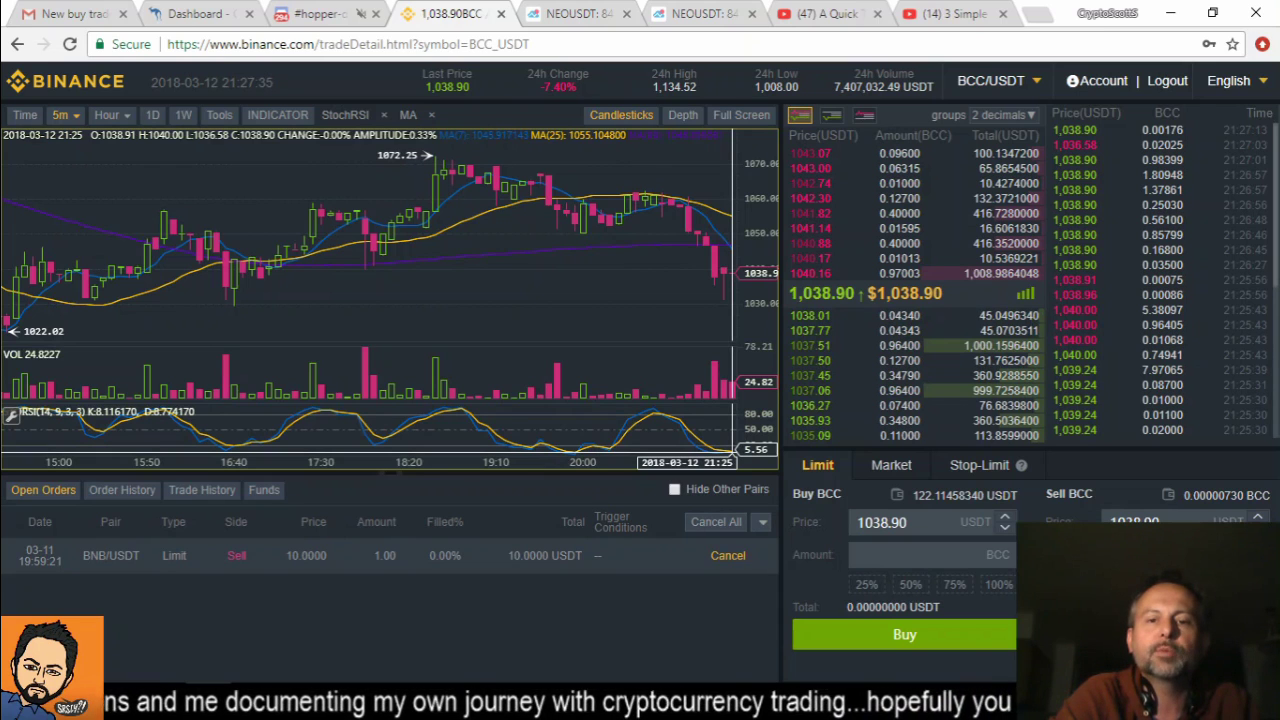
click(185, 14)
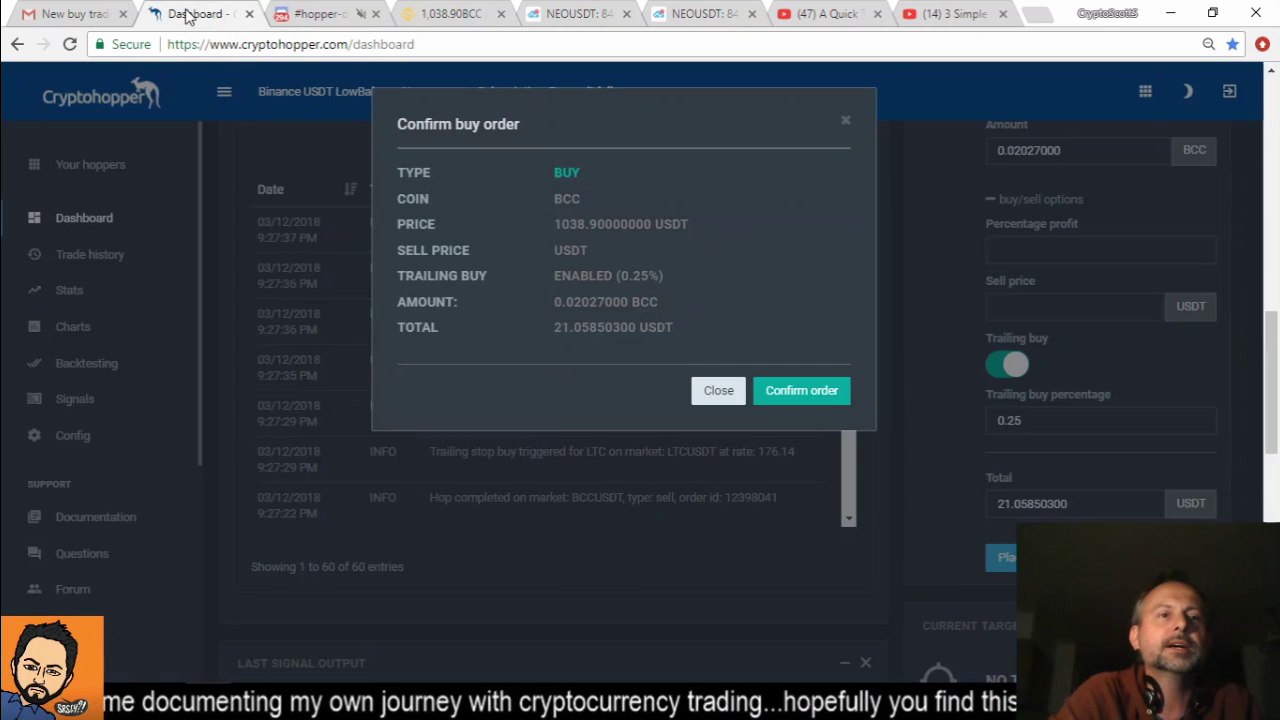
Step: Confirm the trailing buy order for BCC and review the open orders and open positions
click(805, 390)
scroll(762, 372, up, 10)
scroll(689, 368, up, 2)
scroll(687, 374, down, 2)
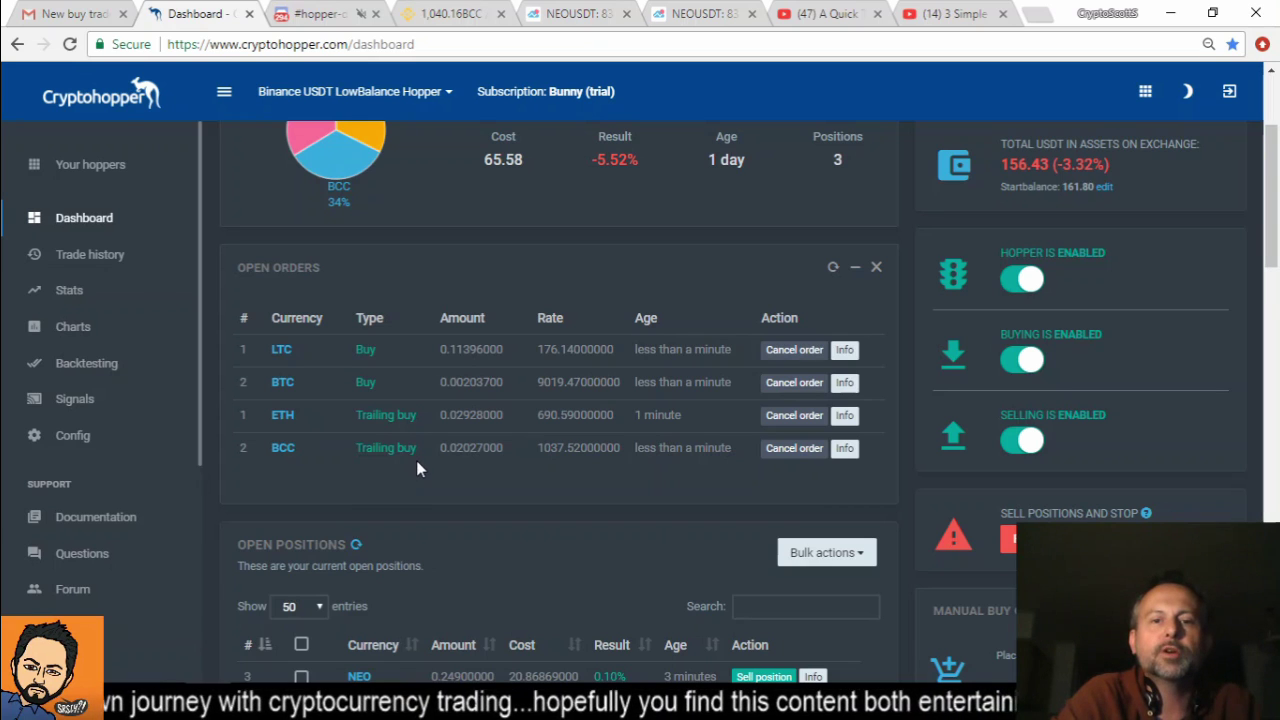
scroll(505, 480, down, 3)
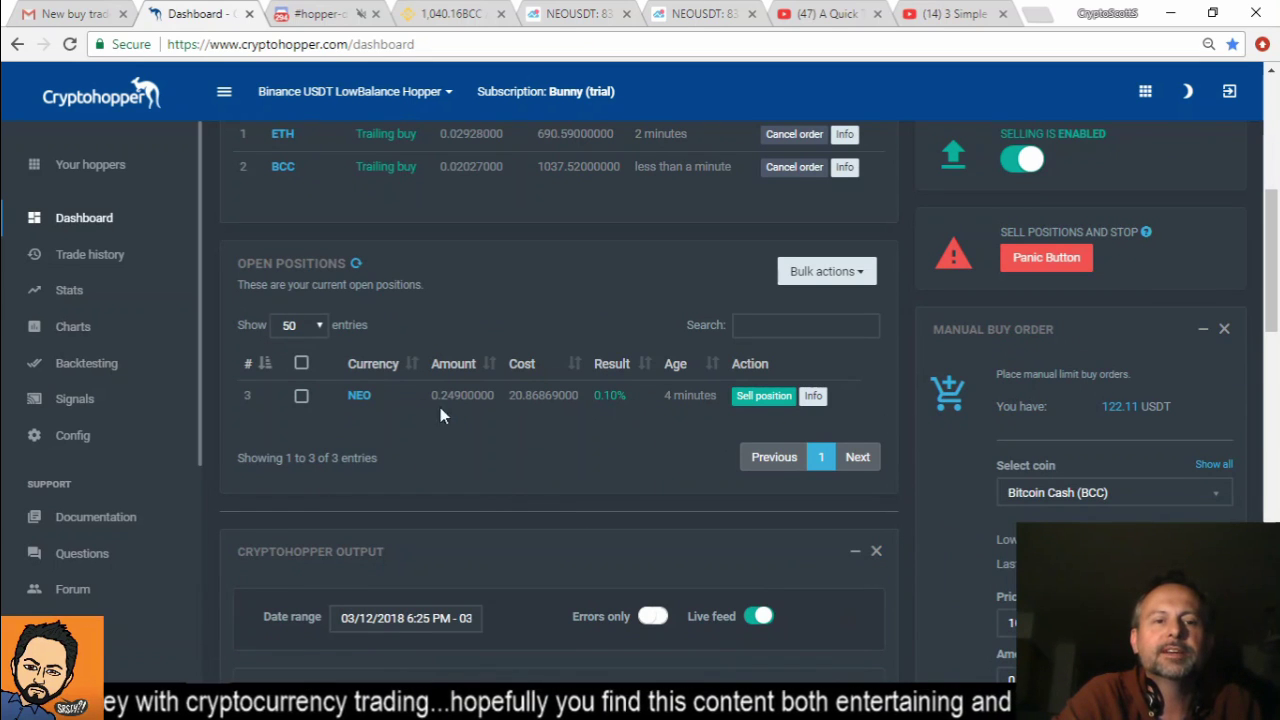
scroll(424, 452, up, 2)
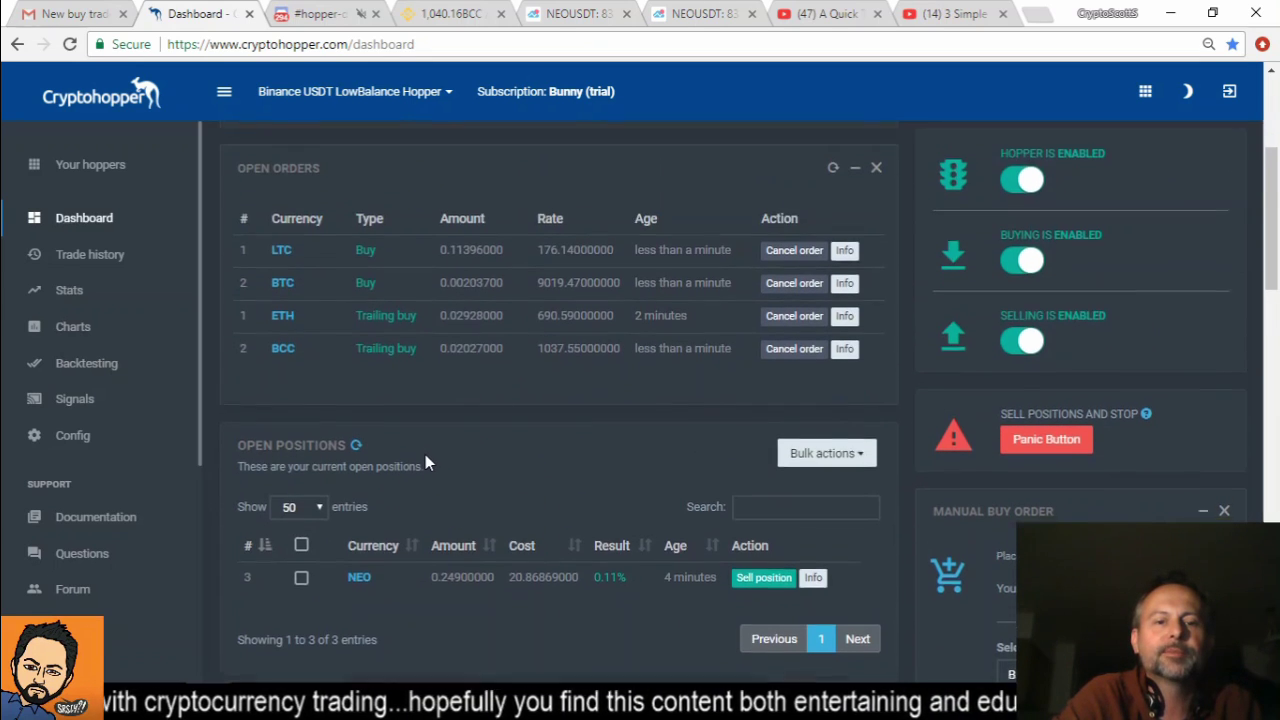
Step: Switch to Binance, examine the chart of the BNB/USDT market, and return to the open orders and positions in Cryptohopper
scroll(594, 423, down, 2)
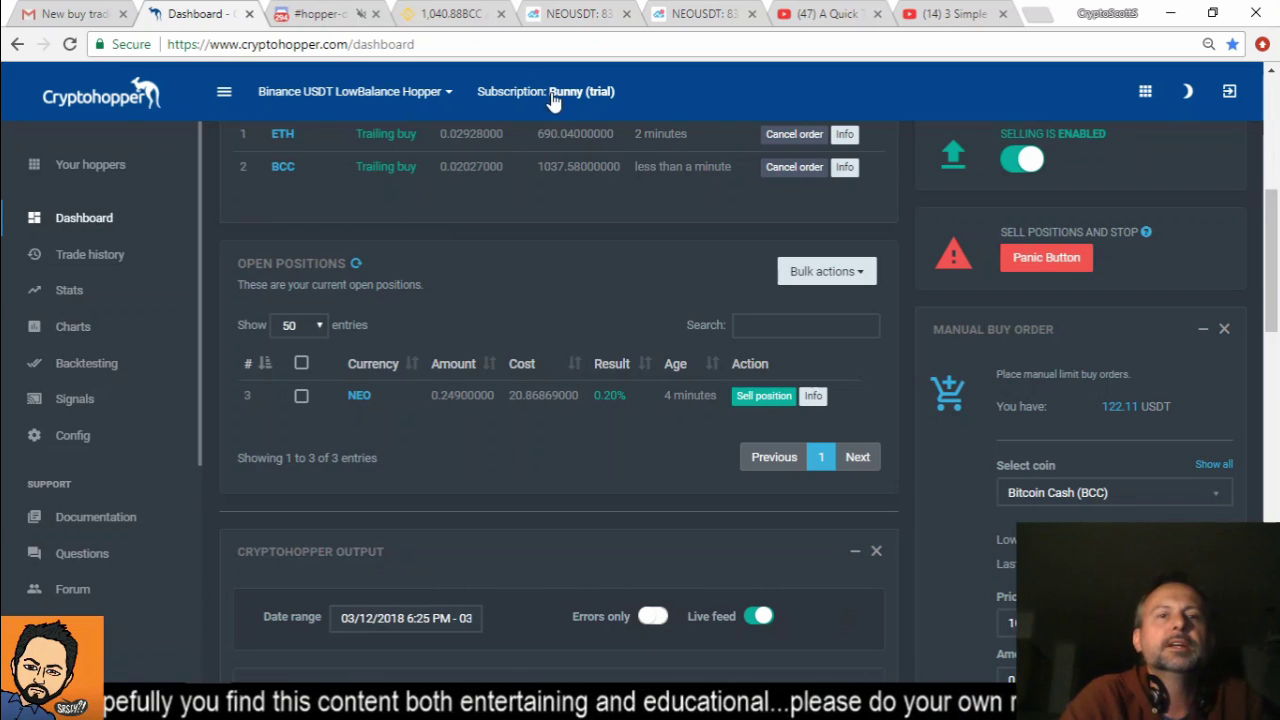
click(452, 13)
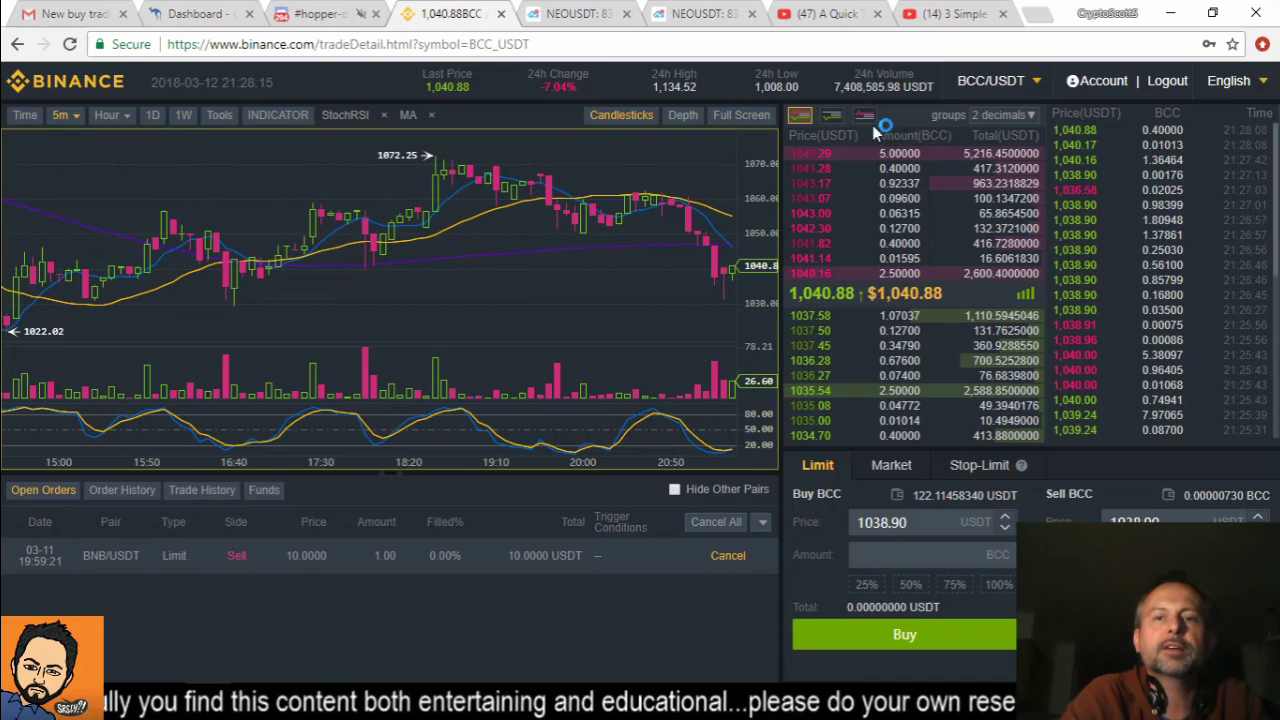
mouse_move(985, 82)
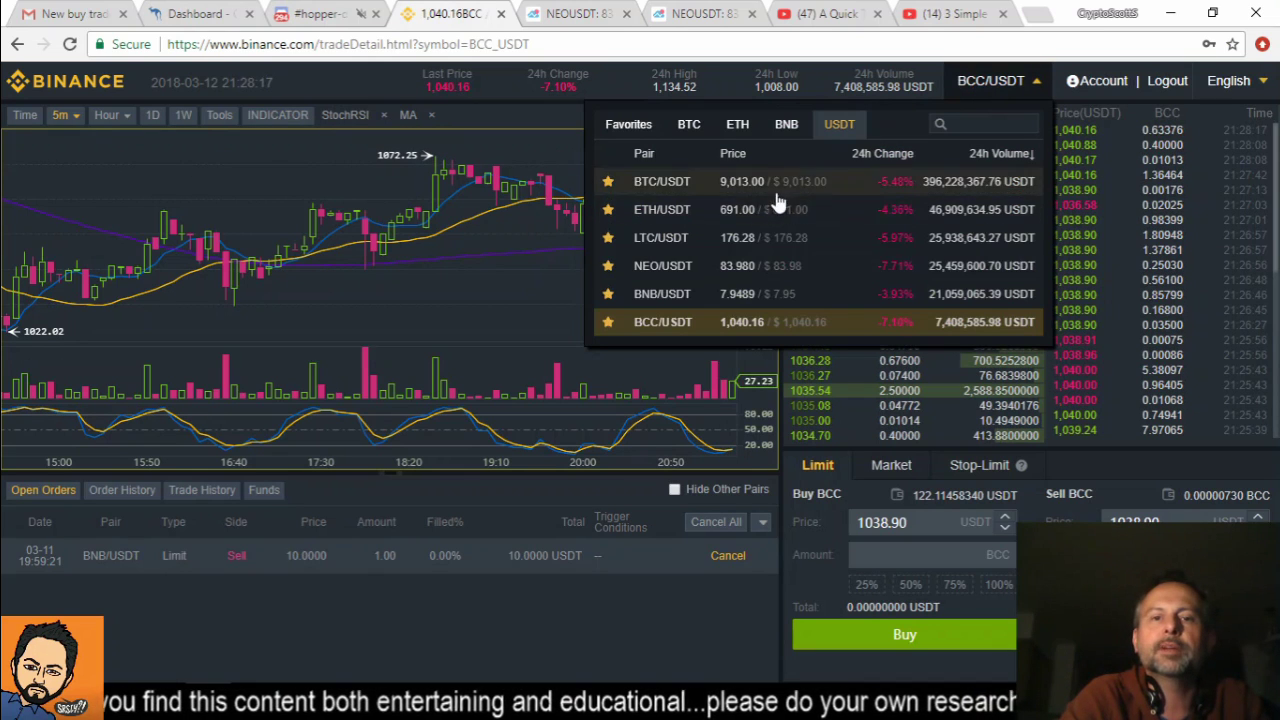
click(741, 300)
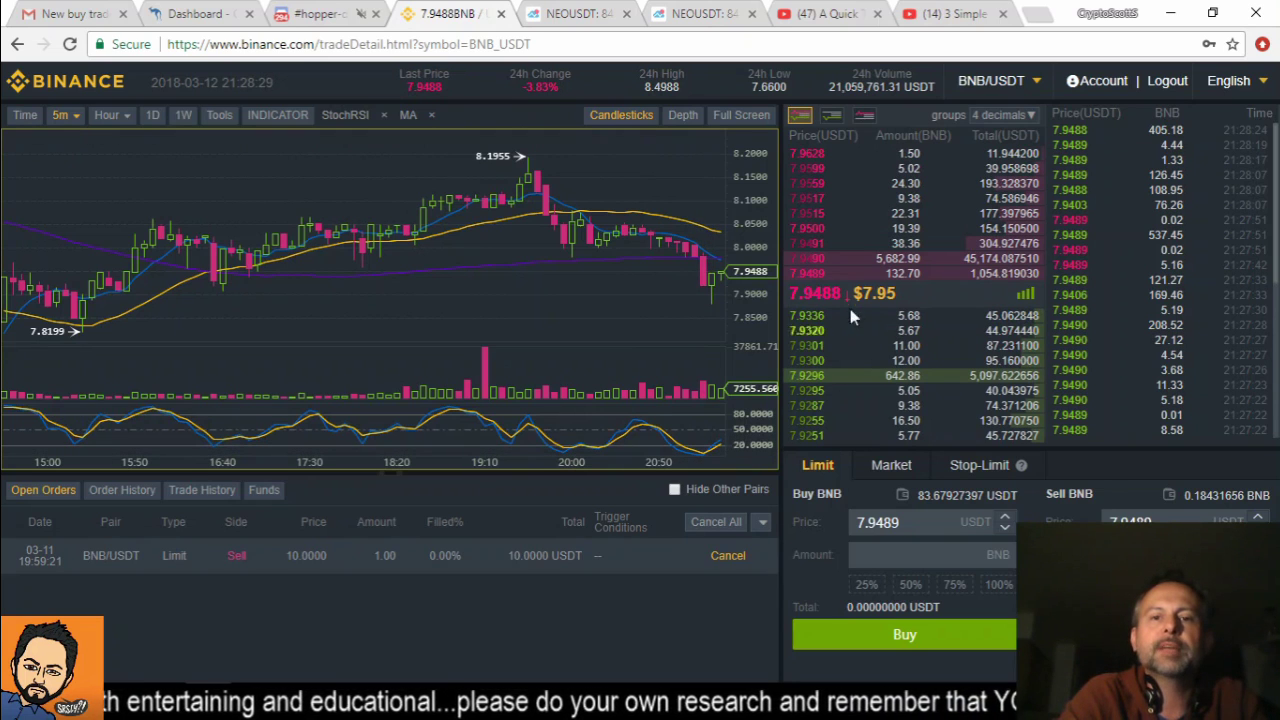
click(178, 13)
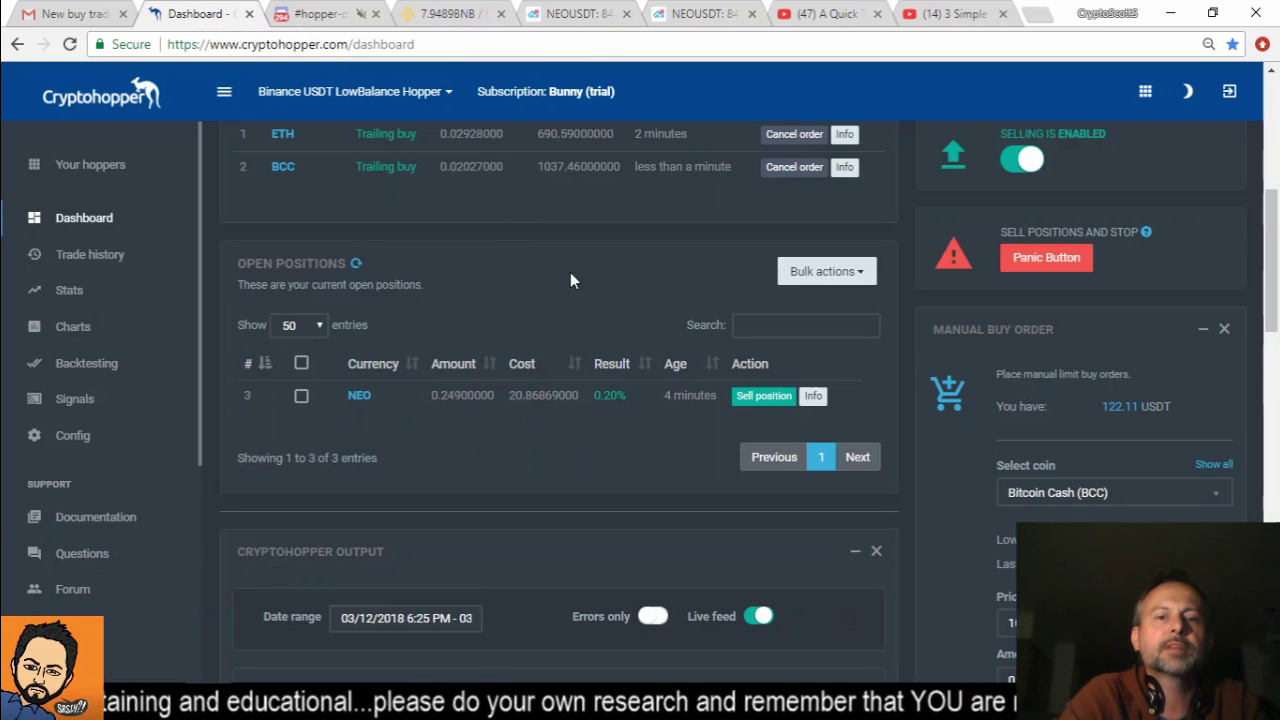
scroll(570, 272, up, 2)
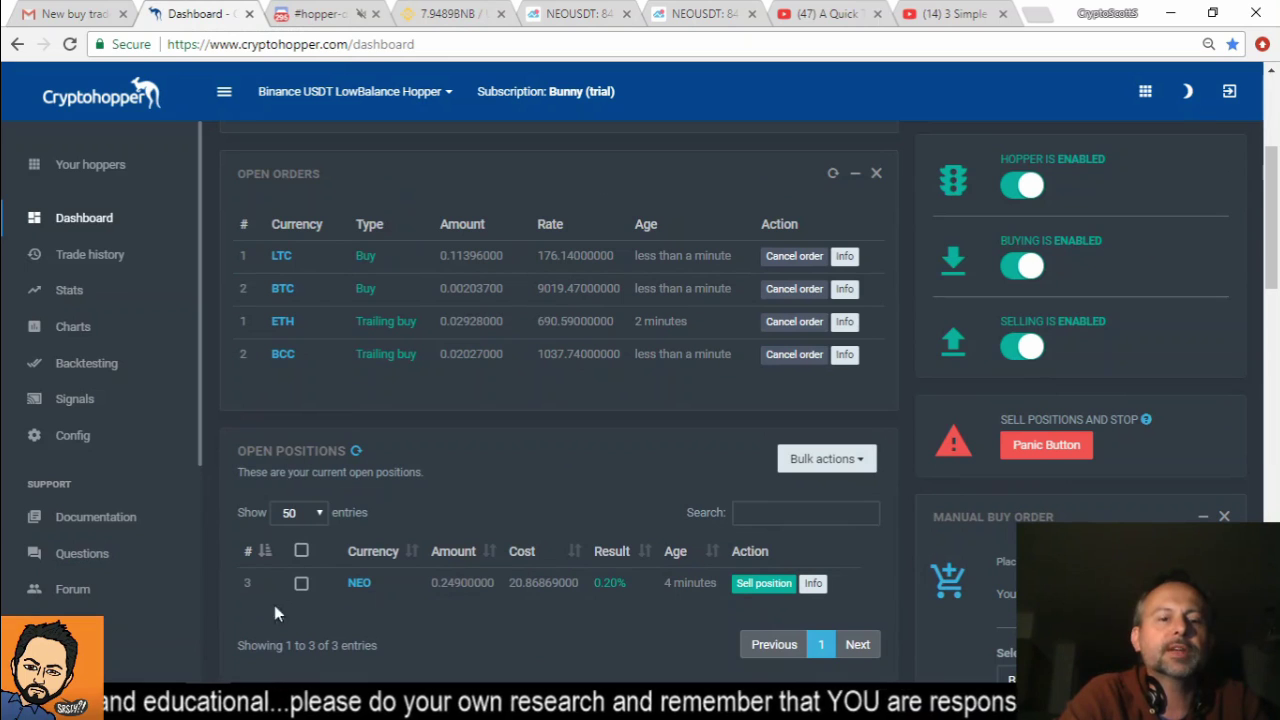
Step: Switch to Photos, look through the BNB after DCA 1, BNB after DCA 2 and BNB manual DCA screenshots, and return to Cryptohopper
key(alt+Tab)
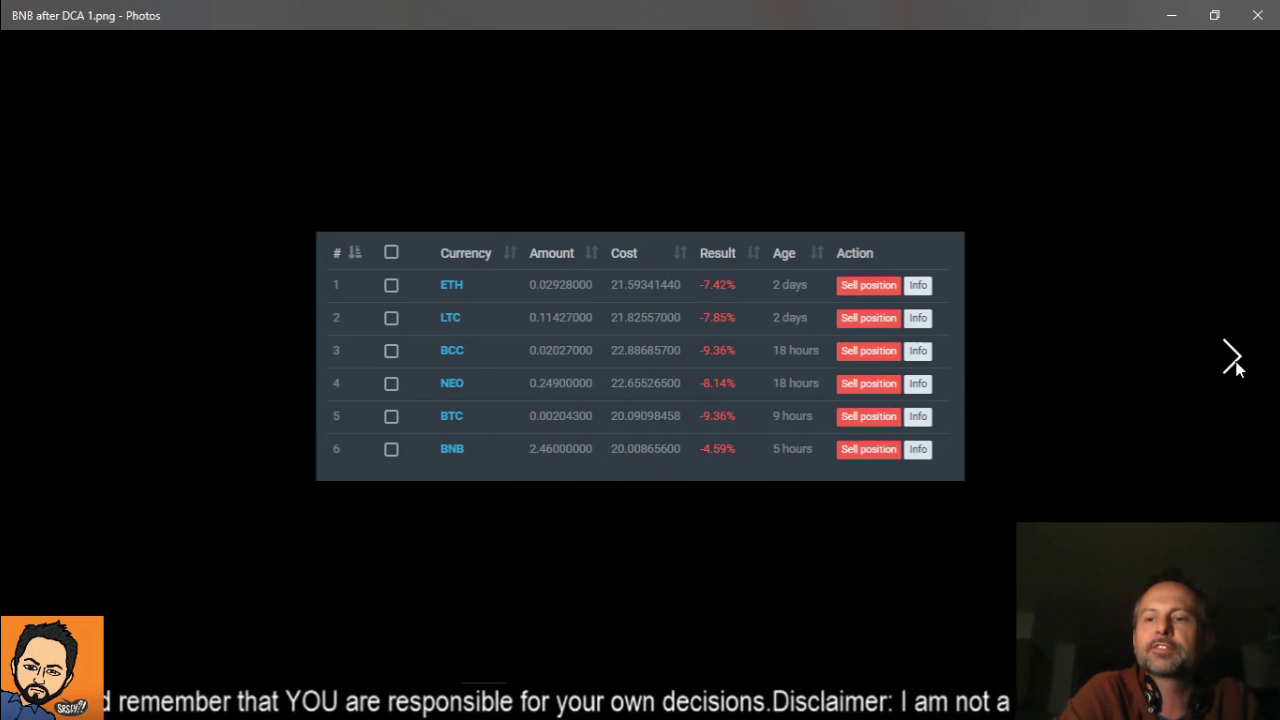
click(1234, 358)
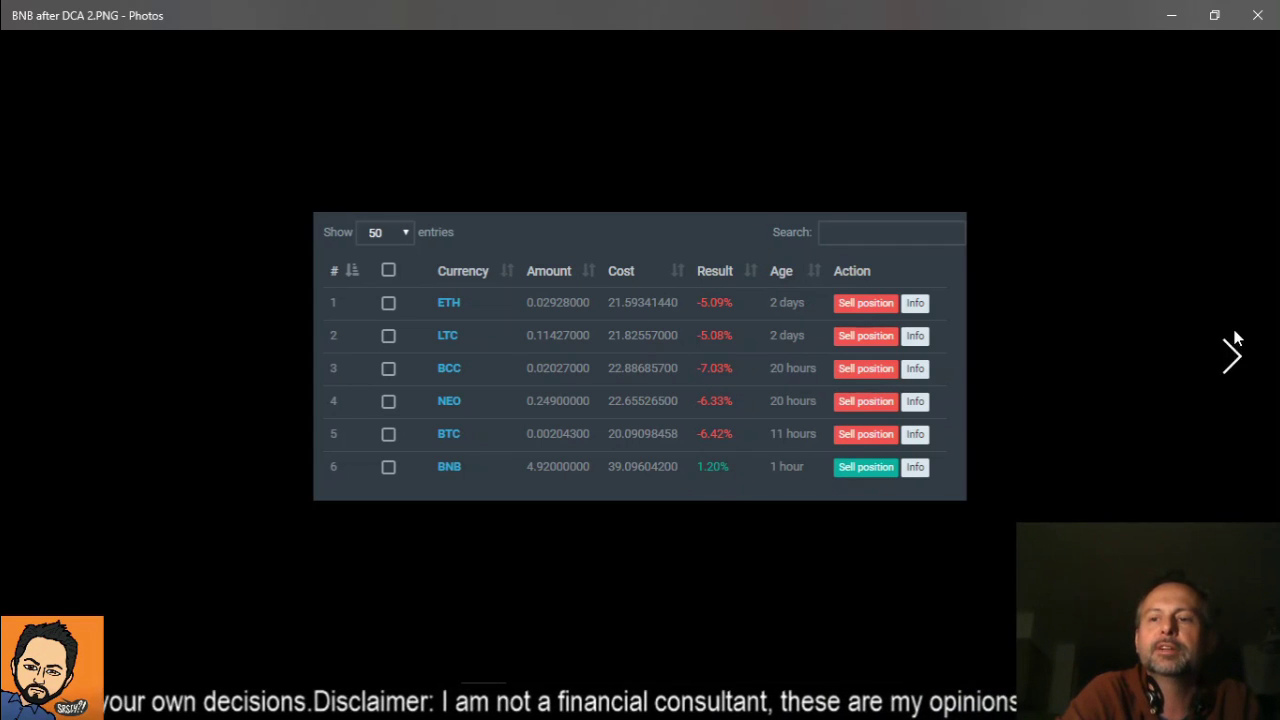
click(1229, 366)
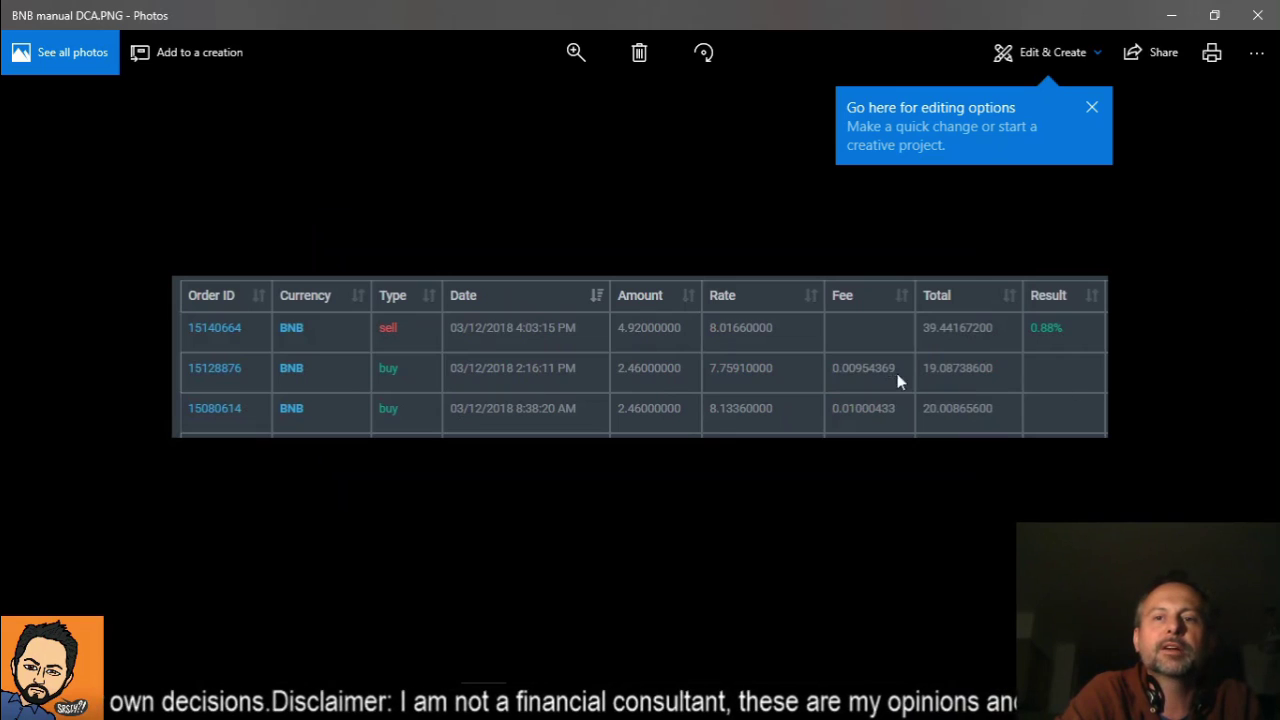
click(1091, 110)
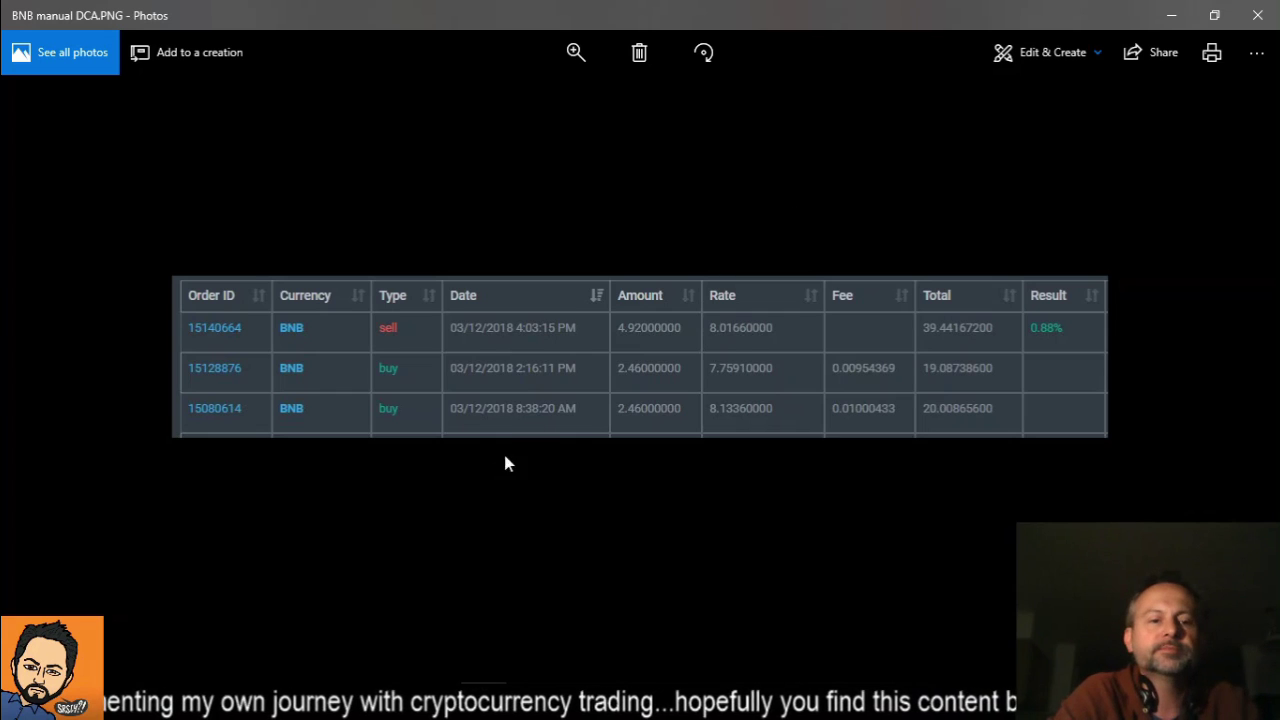
key(alt+Tab)
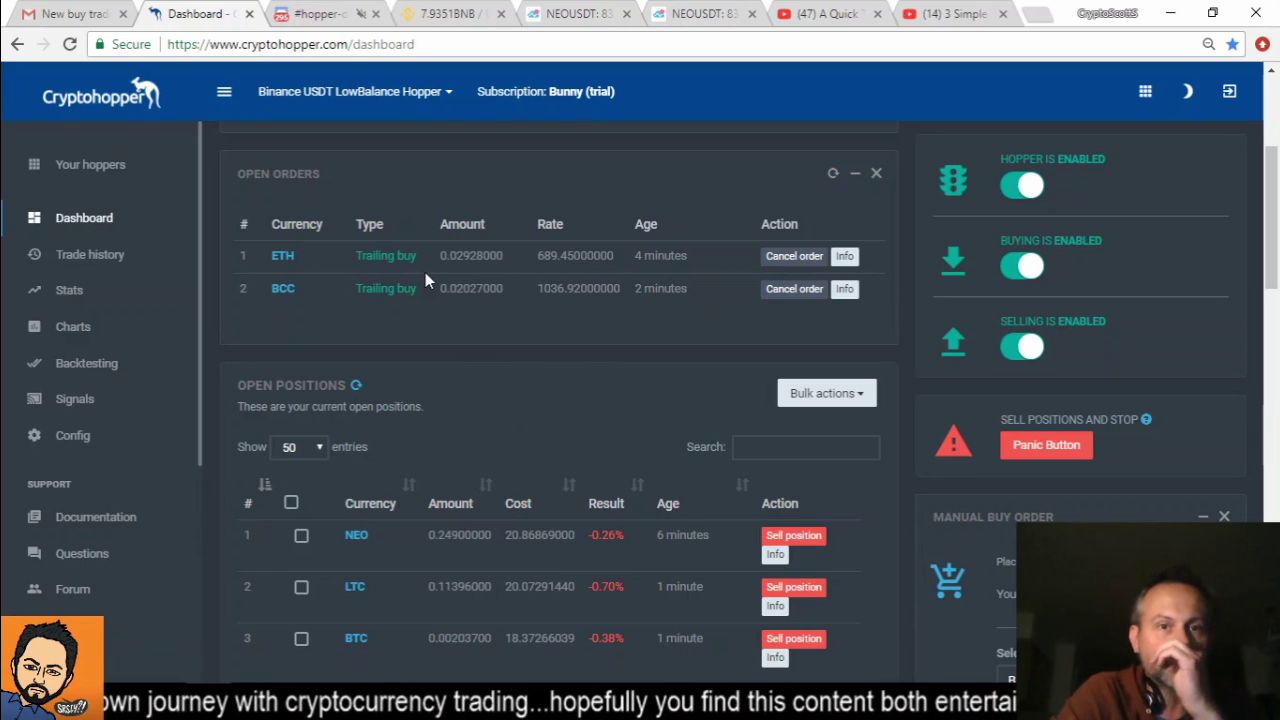
Step: Review the open trailing buy orders and the results of the open positions on the dashboard
scroll(585, 356, down, 1)
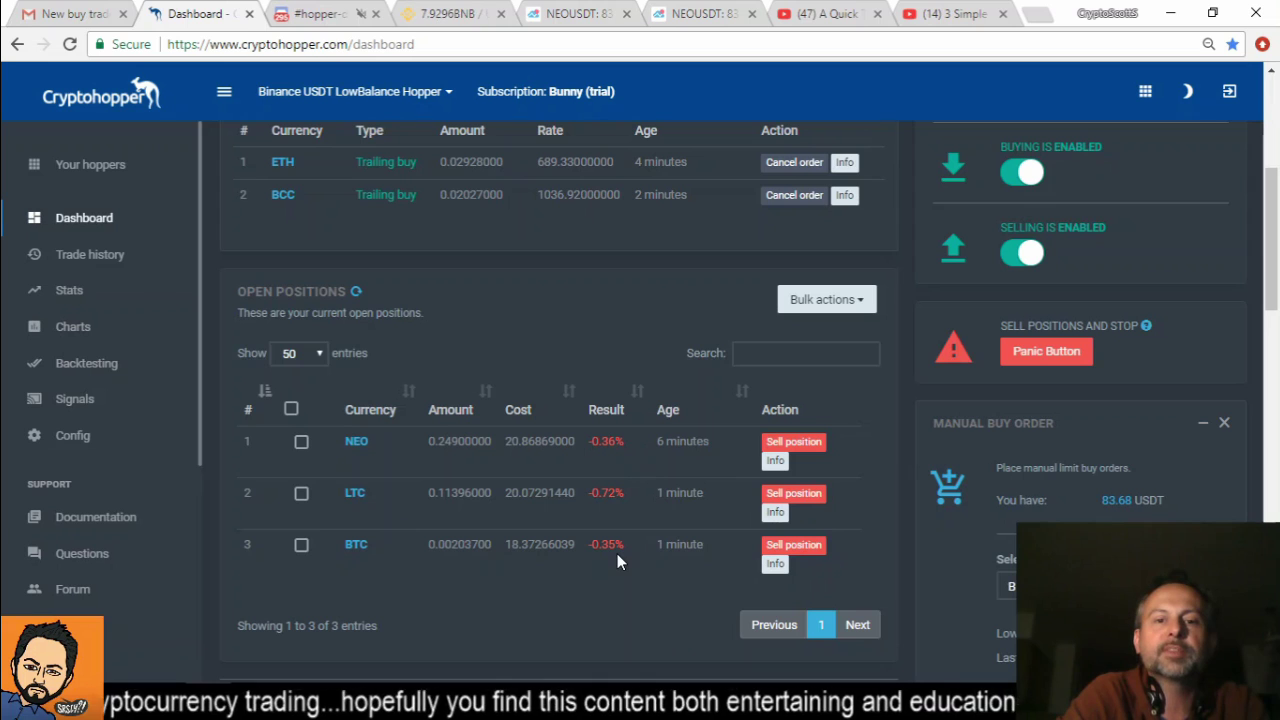
scroll(519, 350, up, 2)
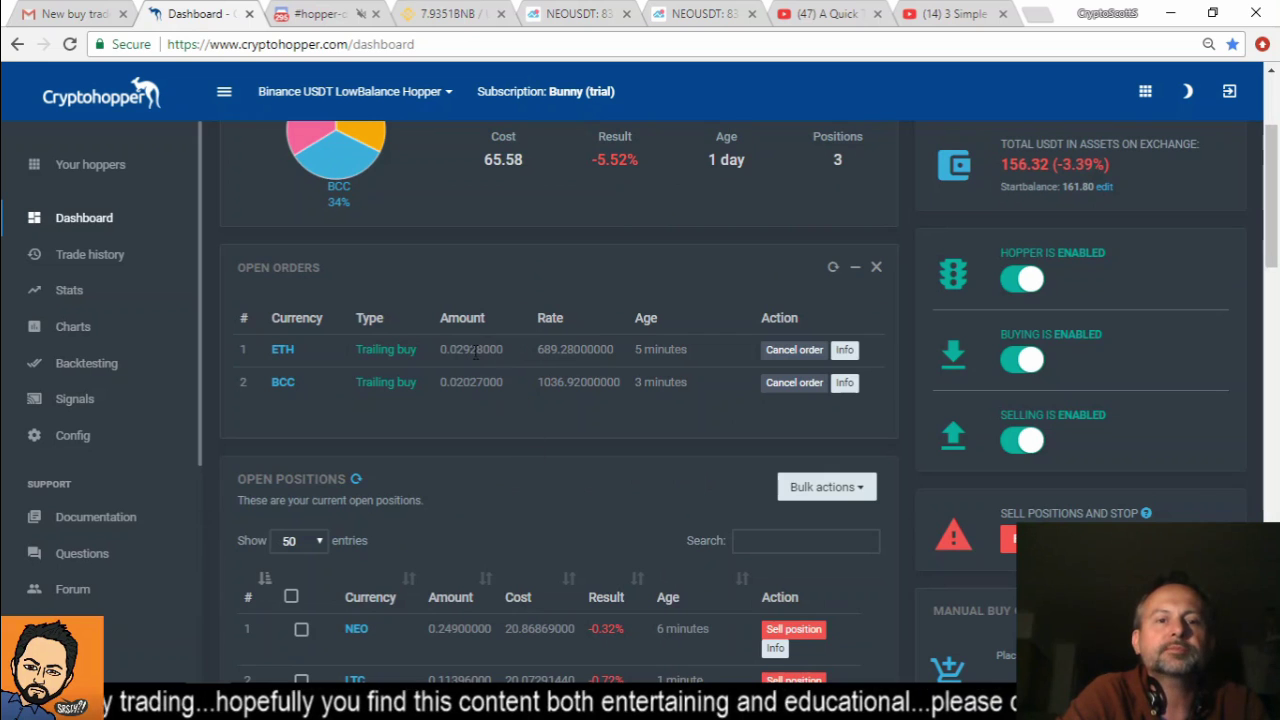
scroll(592, 569, up, 2)
scroll(609, 569, down, 3)
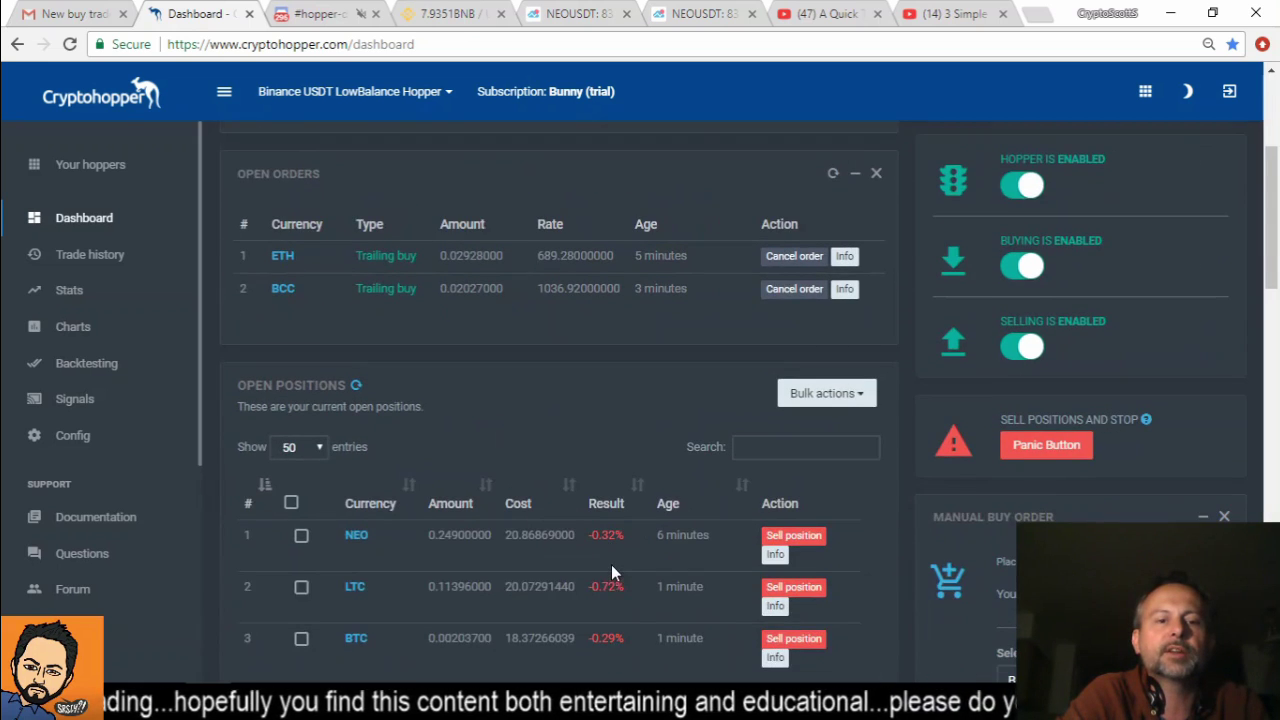
scroll(611, 564, down, 1)
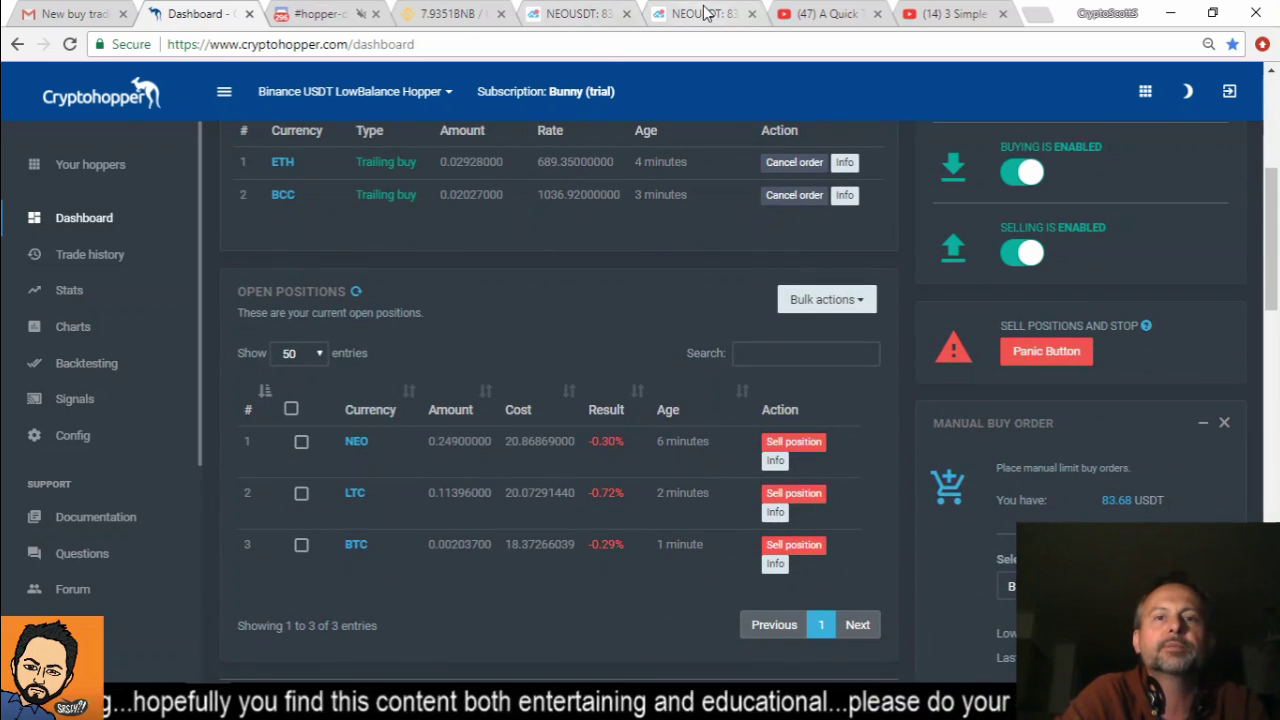
Step: Switch to Binance, examine the NEO/USDT chart and the list of USDT pairs, and switch back to Cryptohopper
click(690, 14)
click(445, 14)
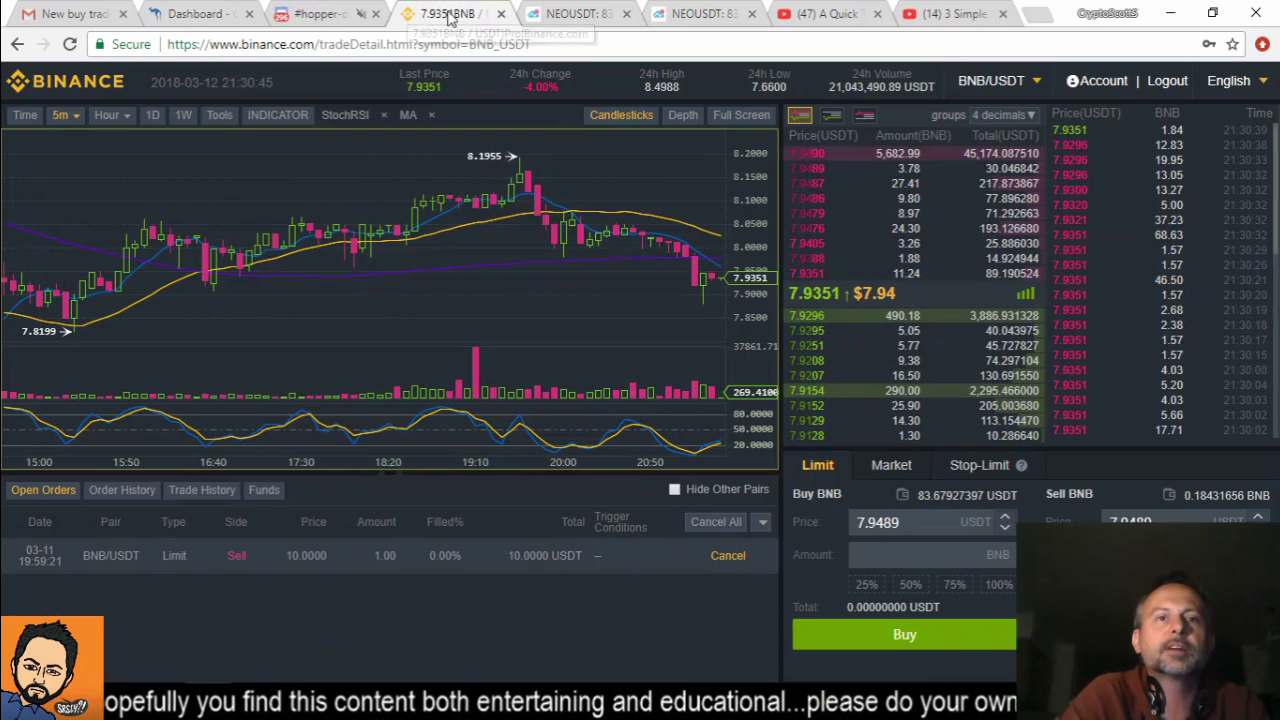
click(981, 84)
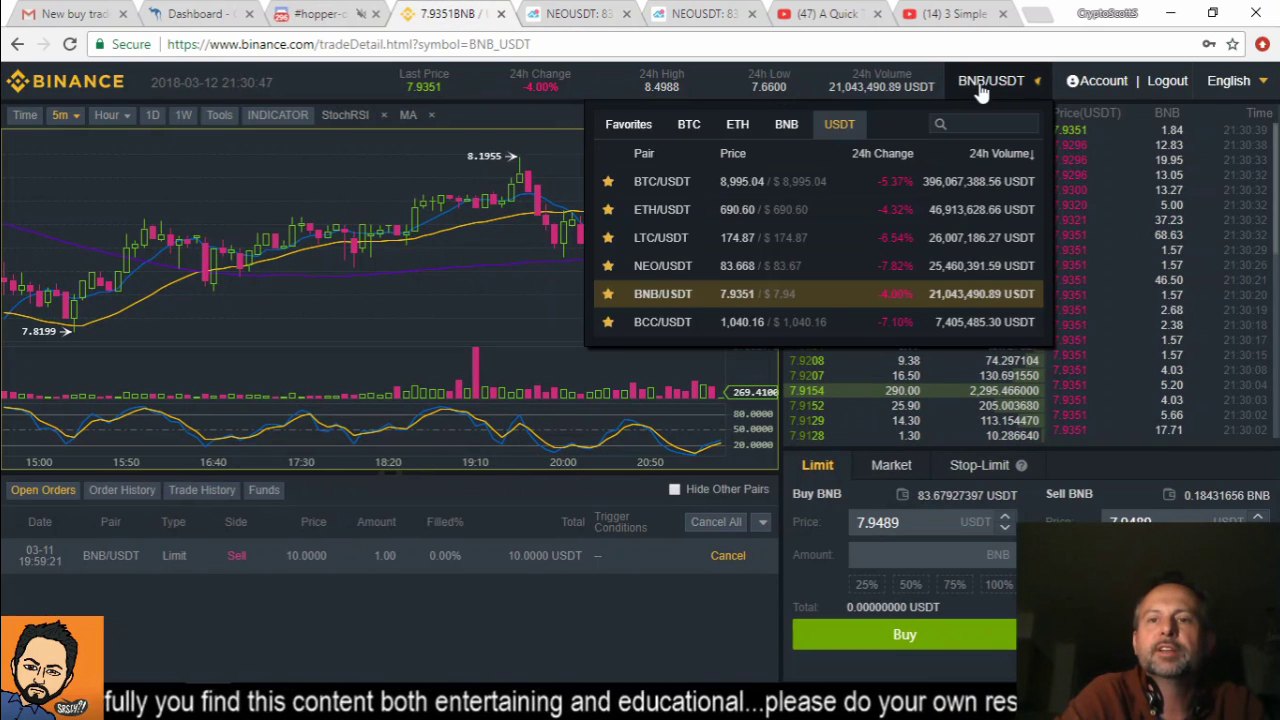
click(852, 266)
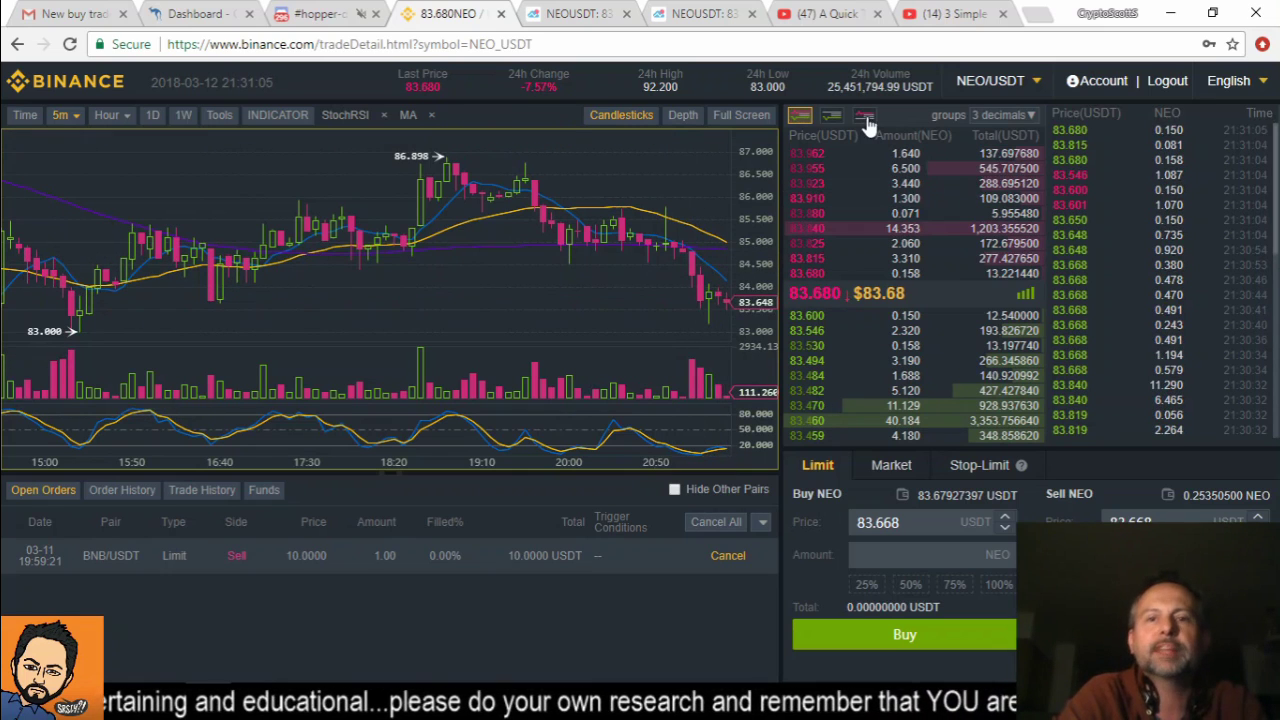
click(983, 84)
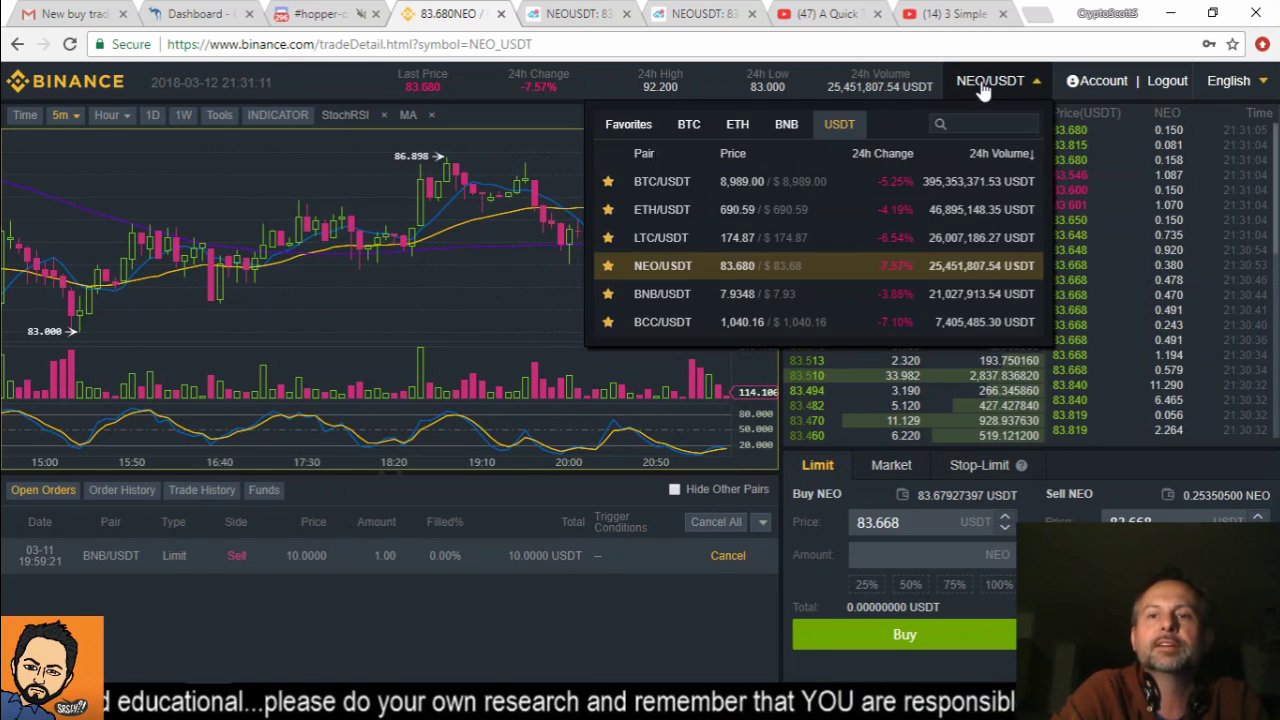
click(198, 14)
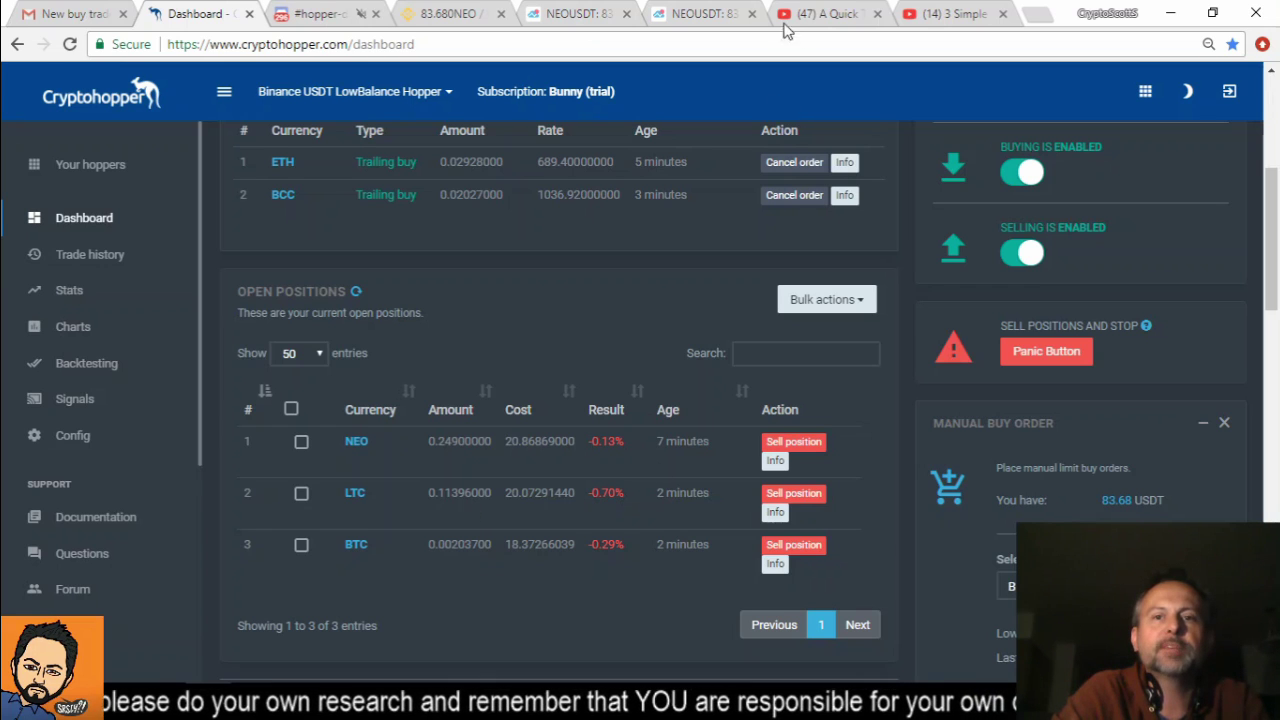
Step: Switch to Binance, examine the chart of the LTC/USDT market, and switch back to Cryptohopper
click(448, 14)
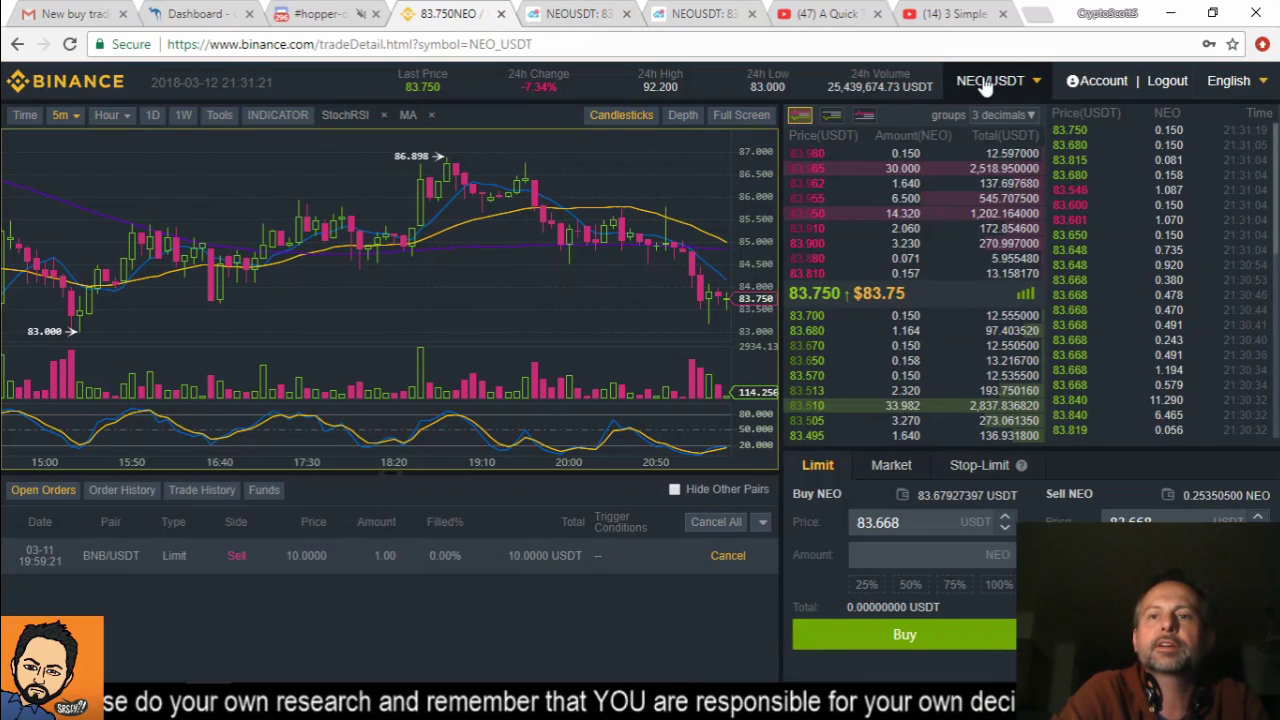
mouse_move(986, 84)
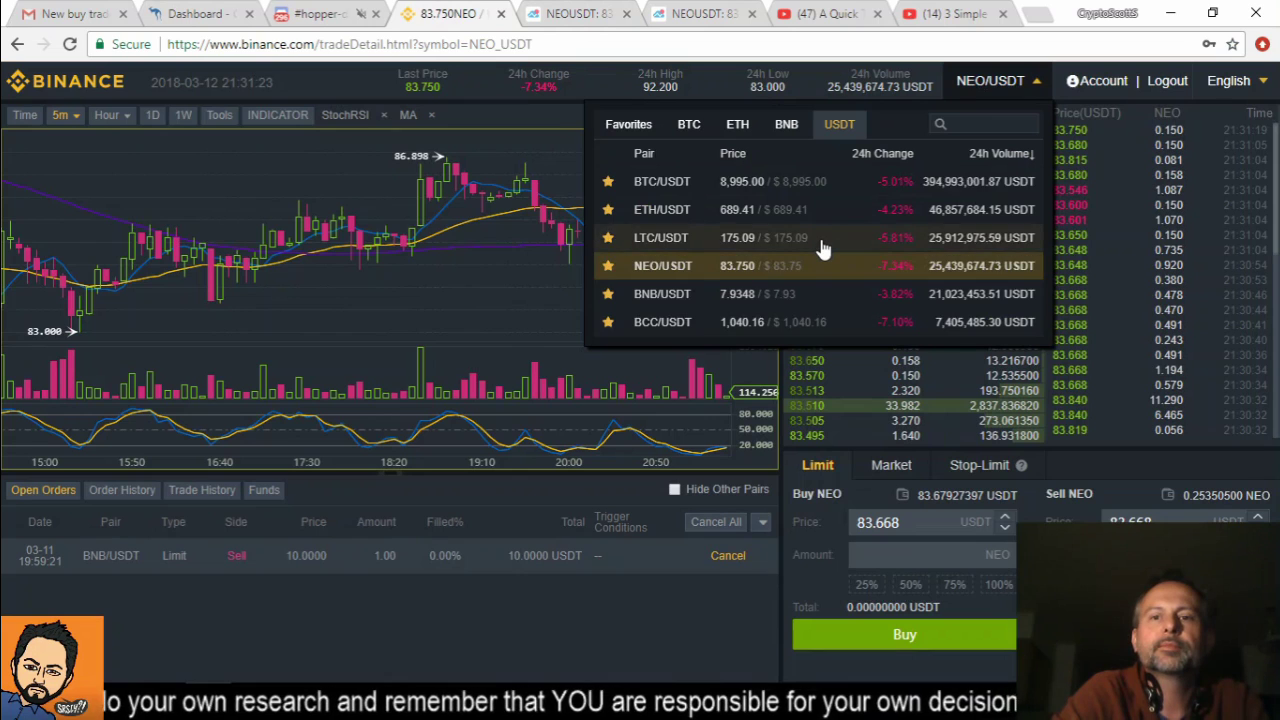
click(822, 245)
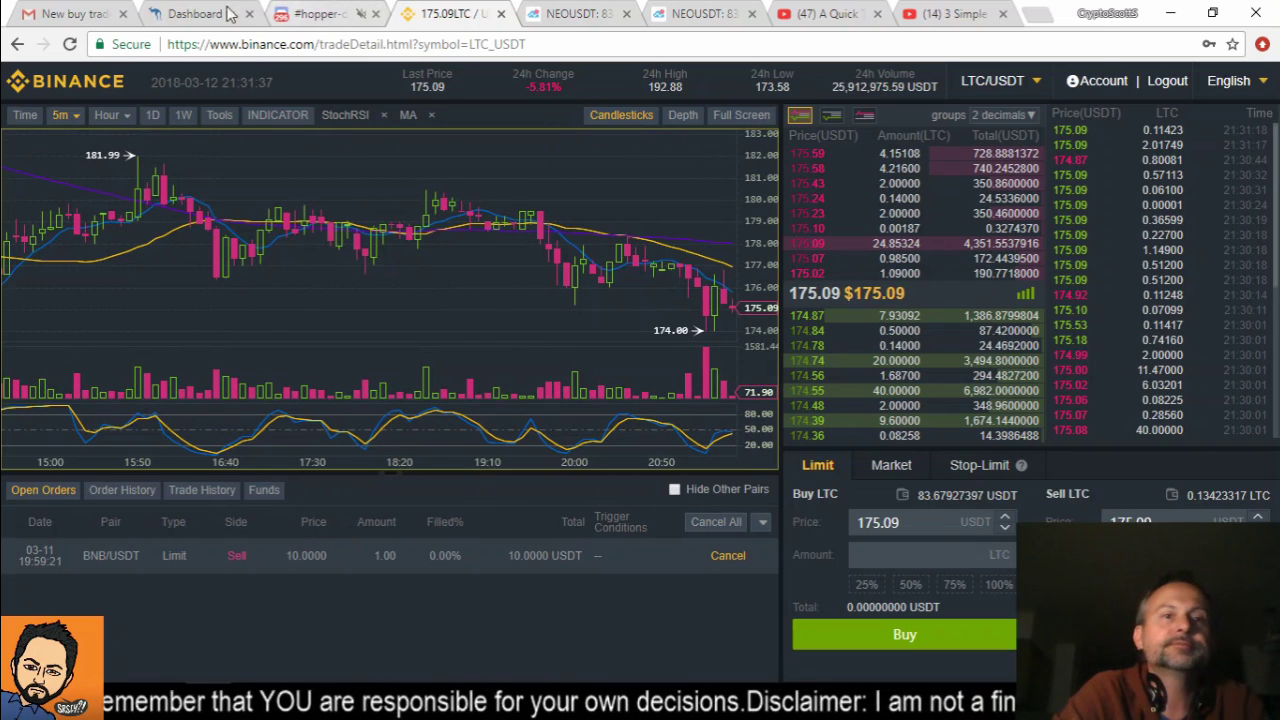
click(200, 14)
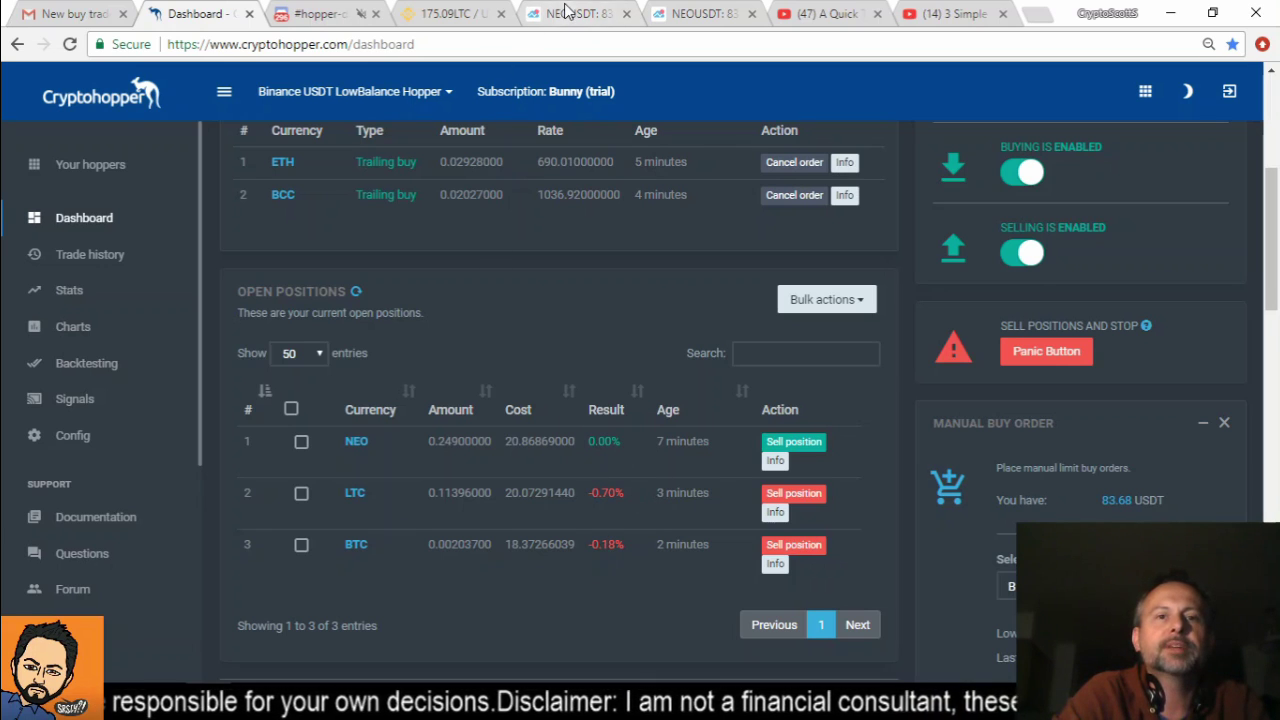
Step: Switch to Binance, examine the chart of the BTC/USDT market, and switch back to Cryptohopper
click(450, 14)
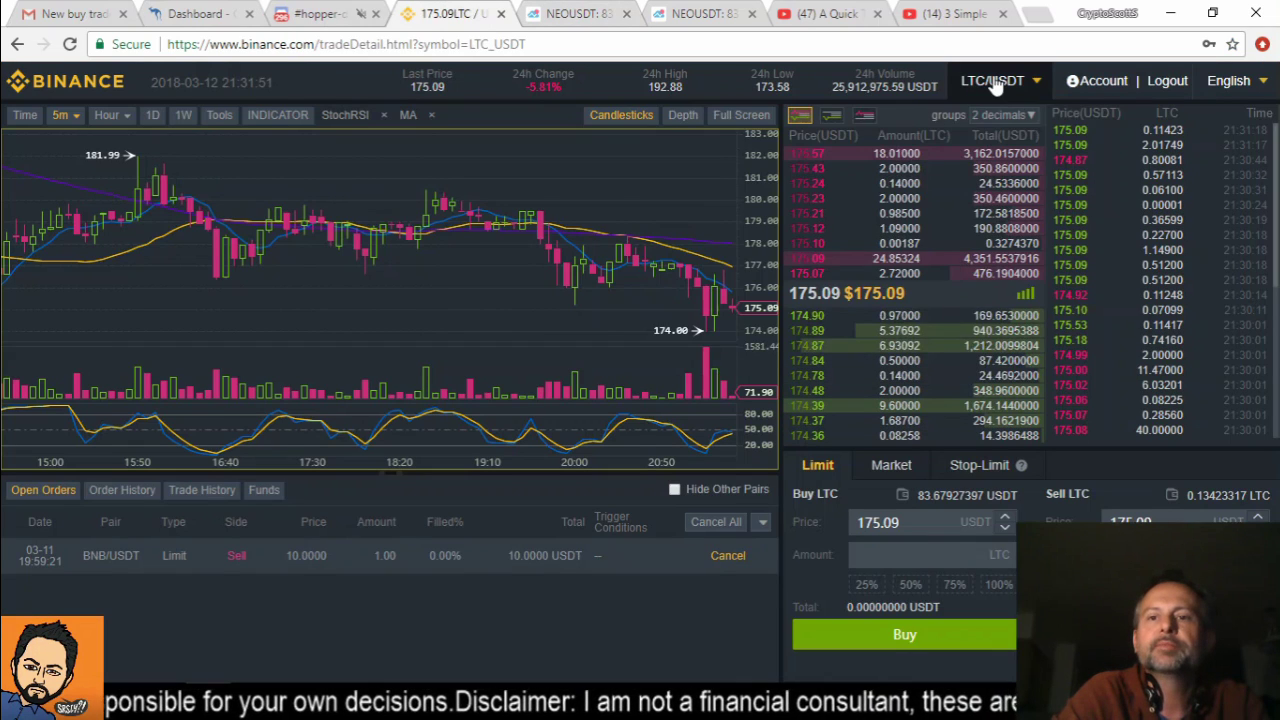
click(995, 82)
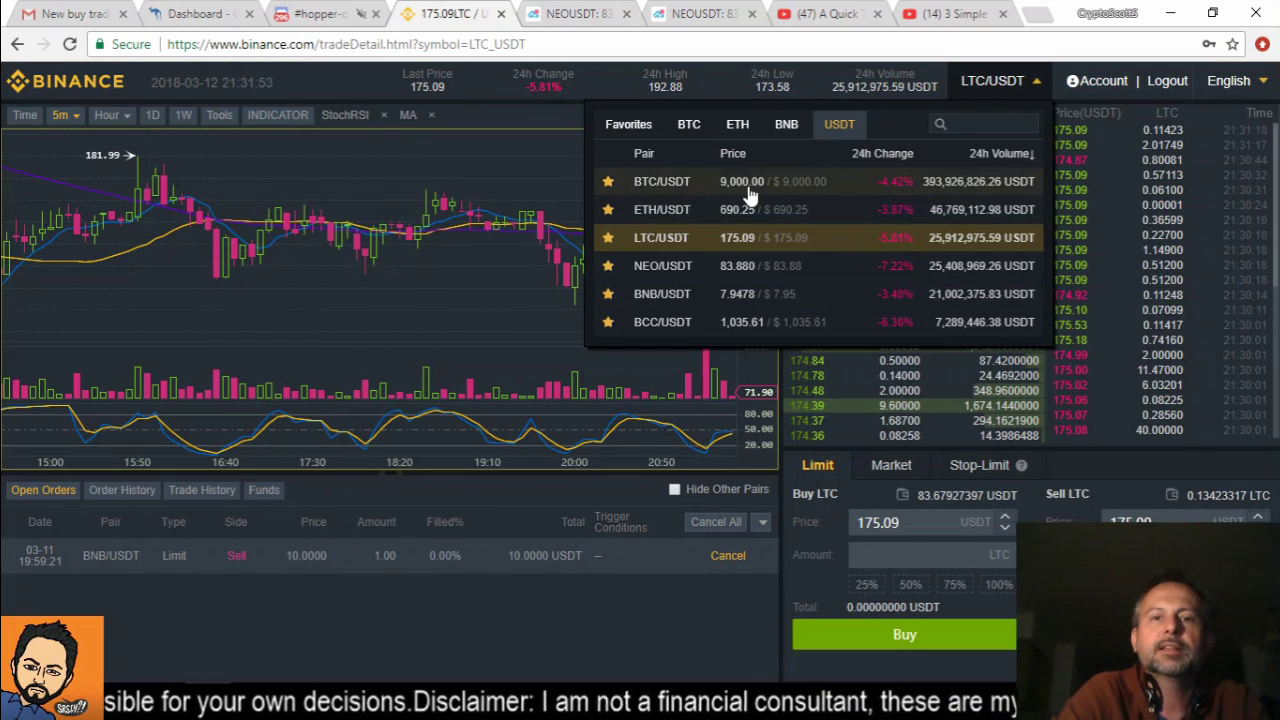
click(751, 181)
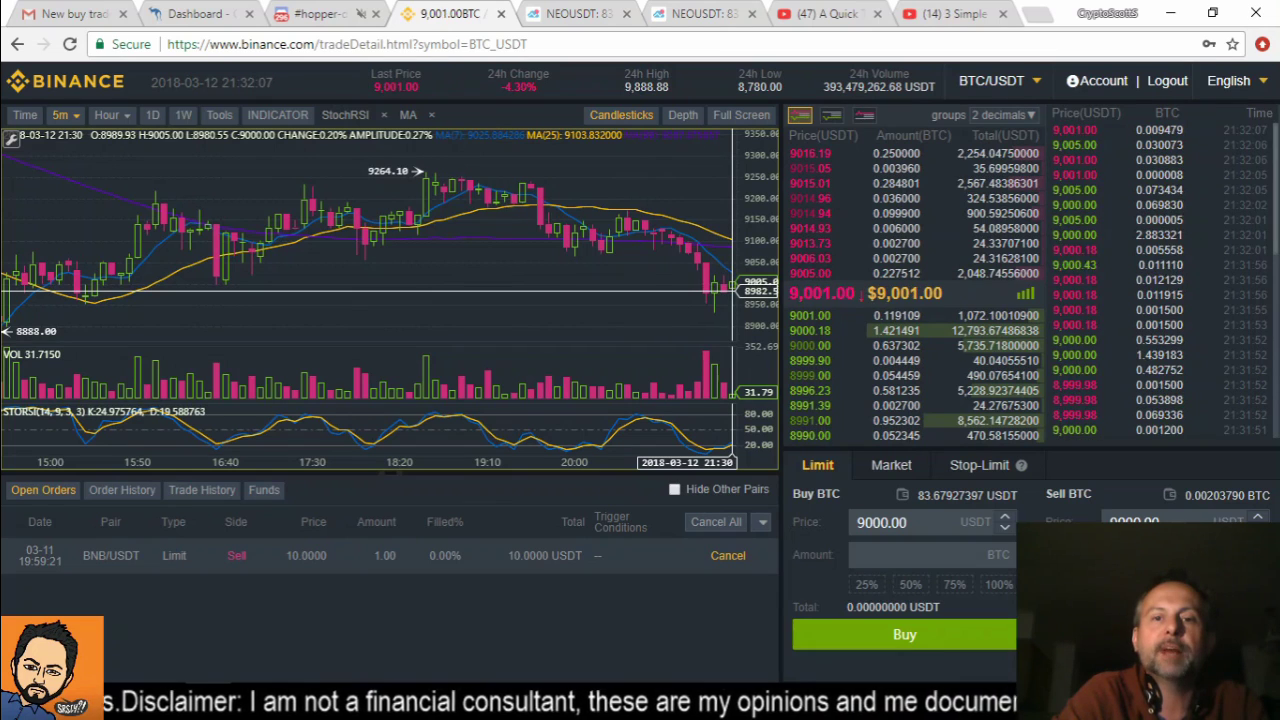
click(160, 14)
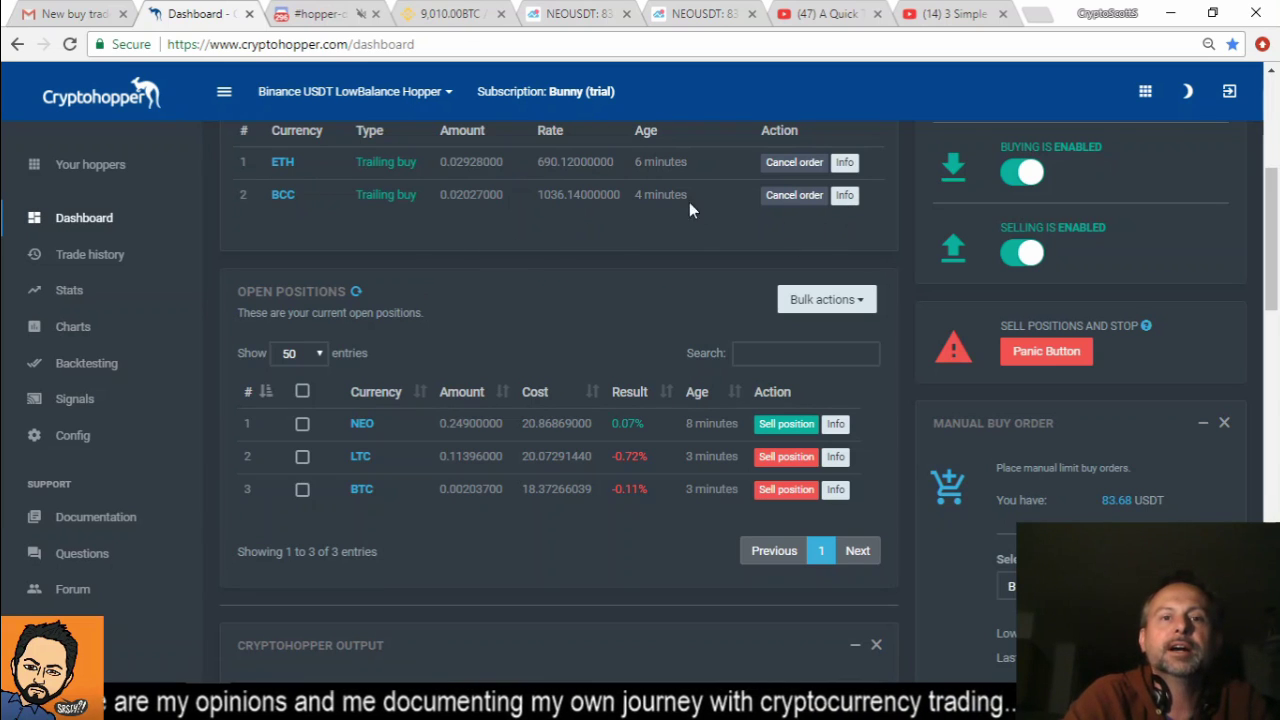
Step: Inspect the details of the ETH trailing buy order, close them, and acknowledge the notice about the placed buy order
click(844, 162)
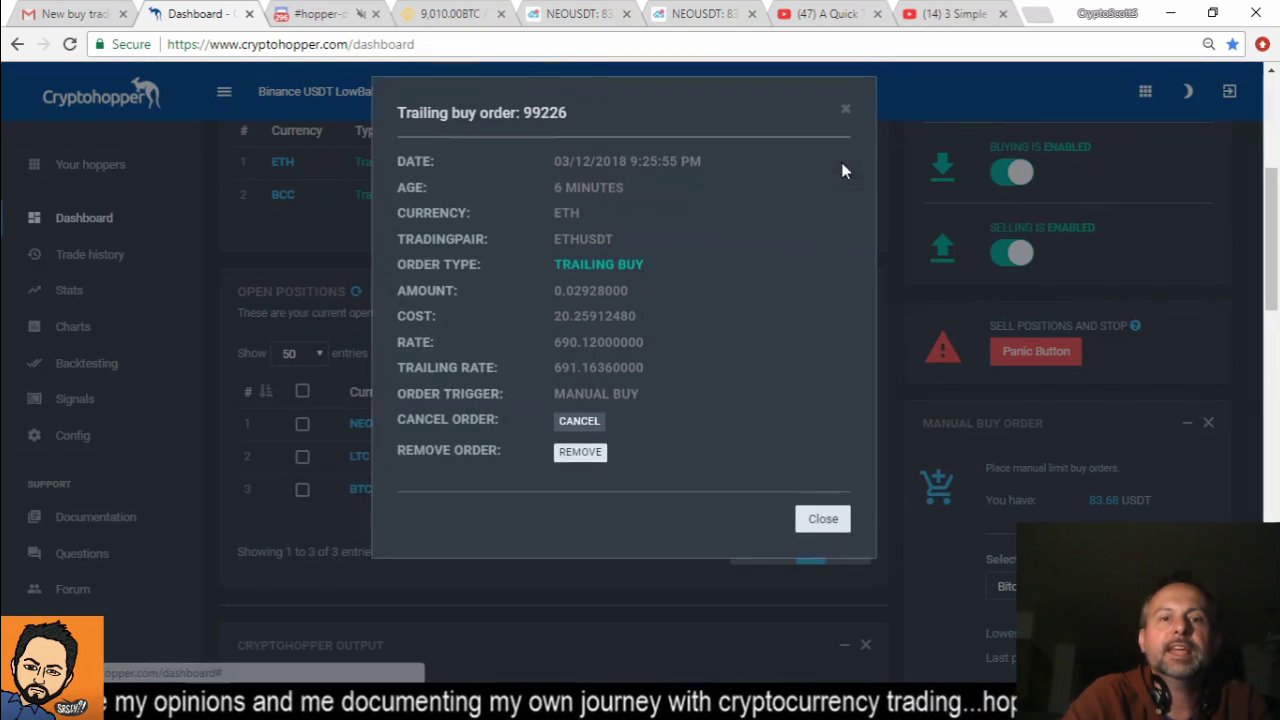
click(840, 526)
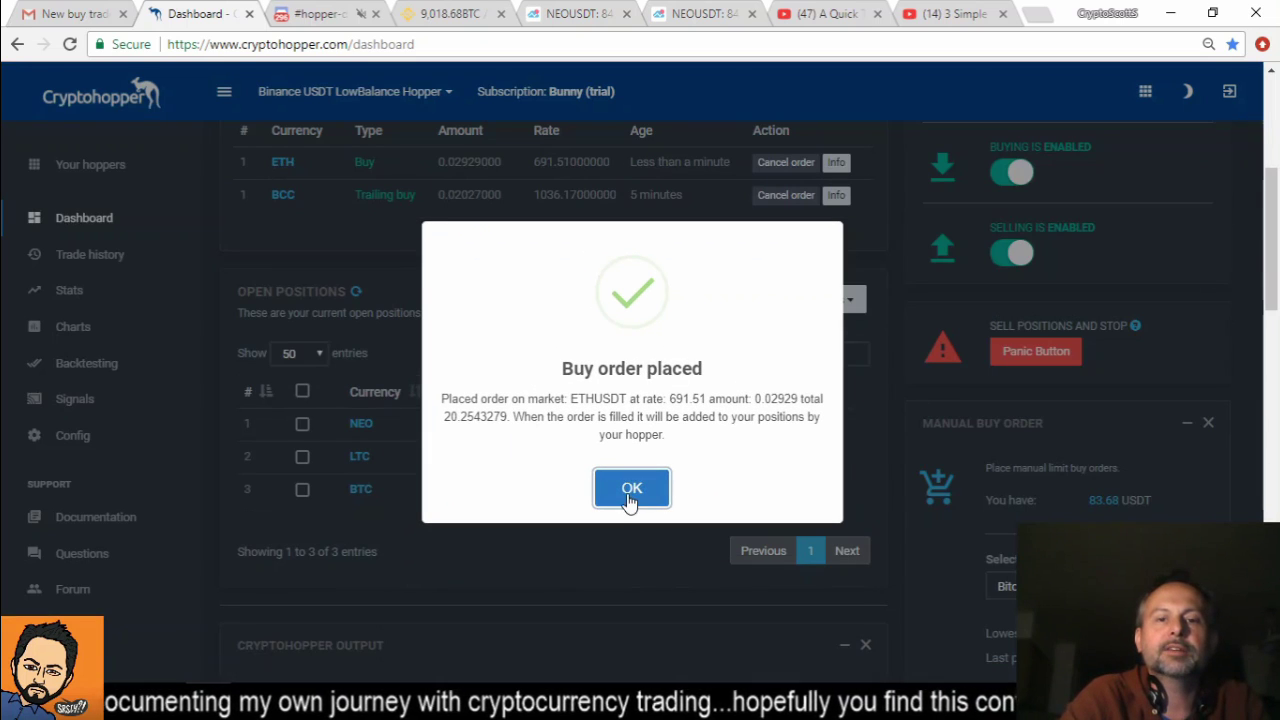
click(632, 489)
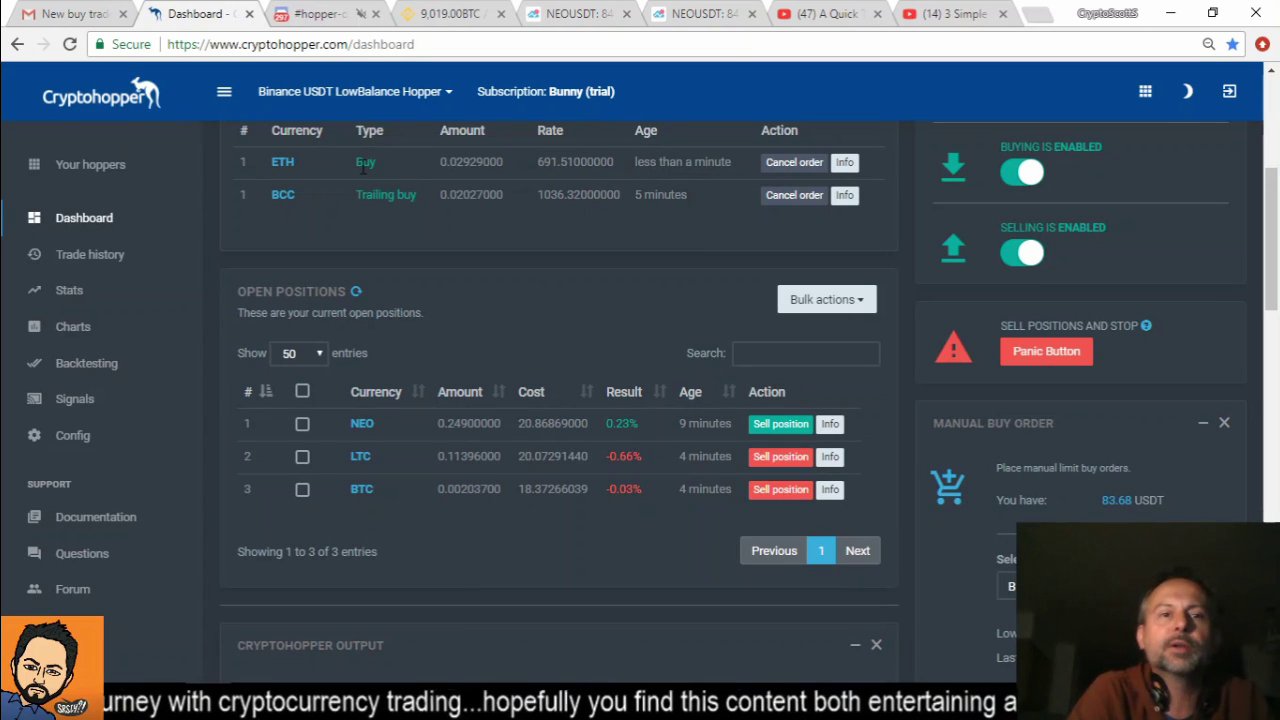
Step: View the details of the open ETH buy order and review the remaining open orders and open positions
click(843, 163)
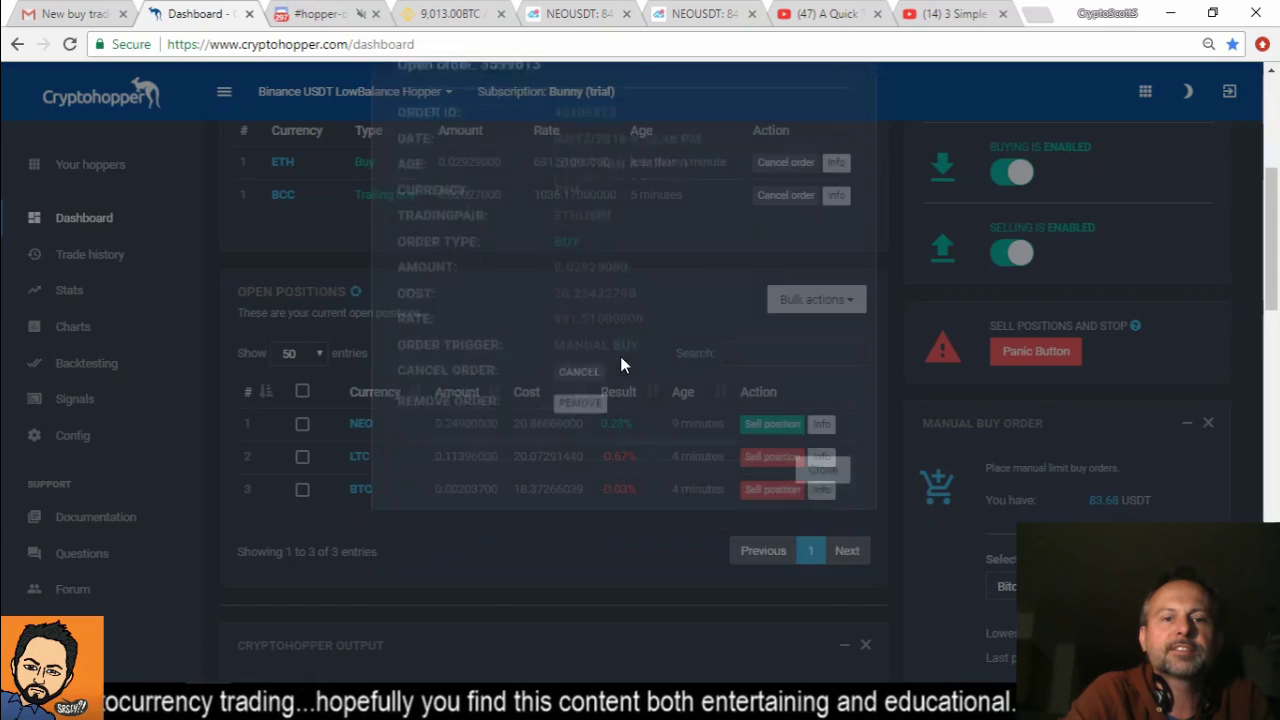
scroll(522, 278, up, 1)
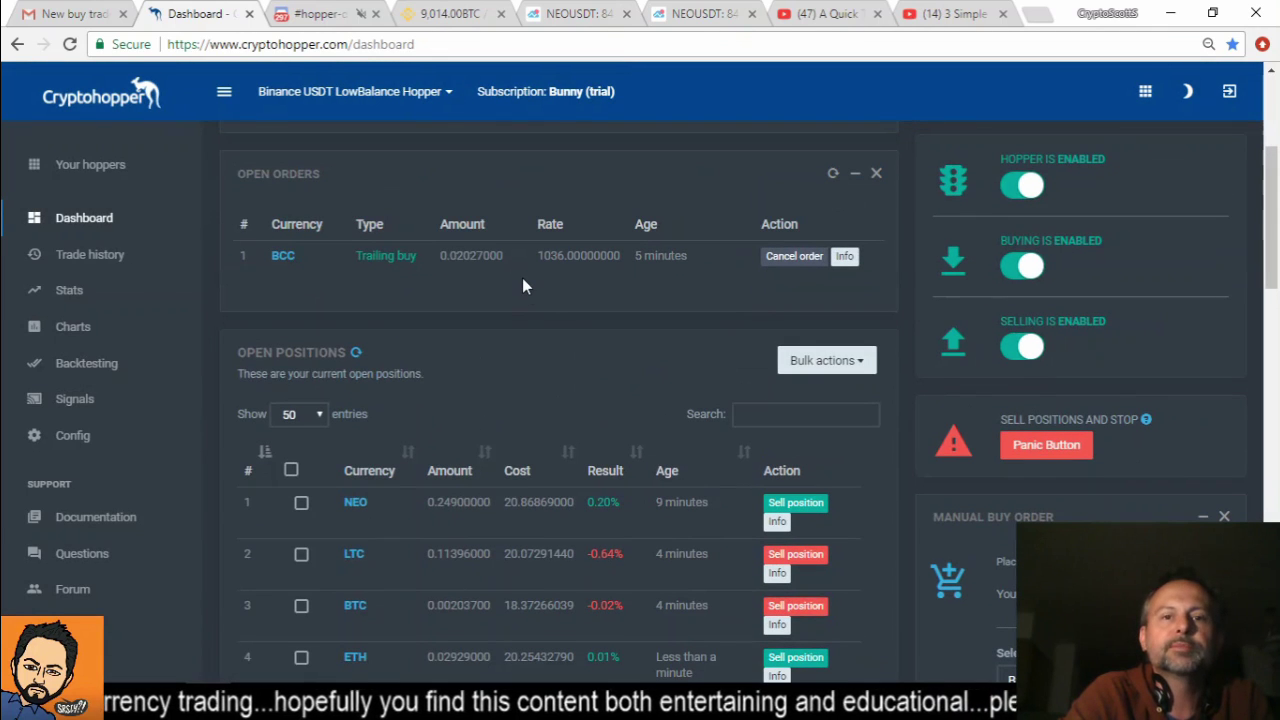
scroll(539, 343, down, 3)
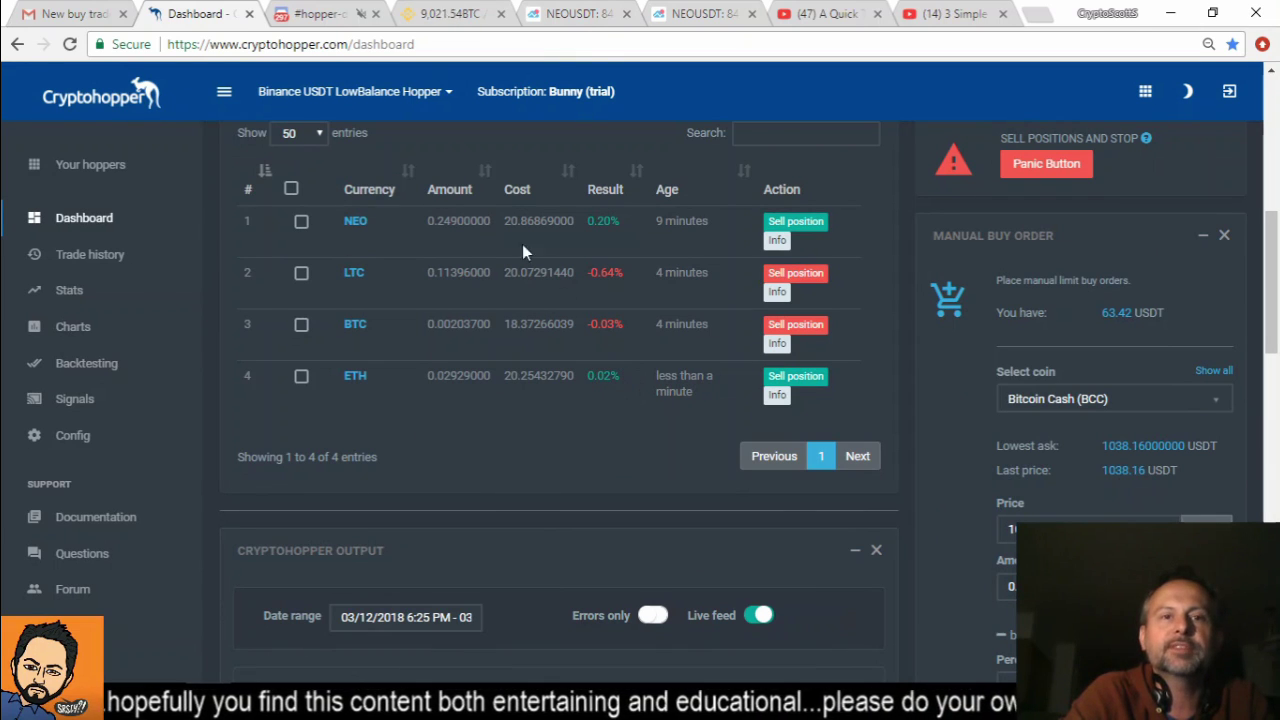
Step: Switch to Binance, examine the chart of the ETH/USDT market, and switch back to Cryptohopper
click(447, 14)
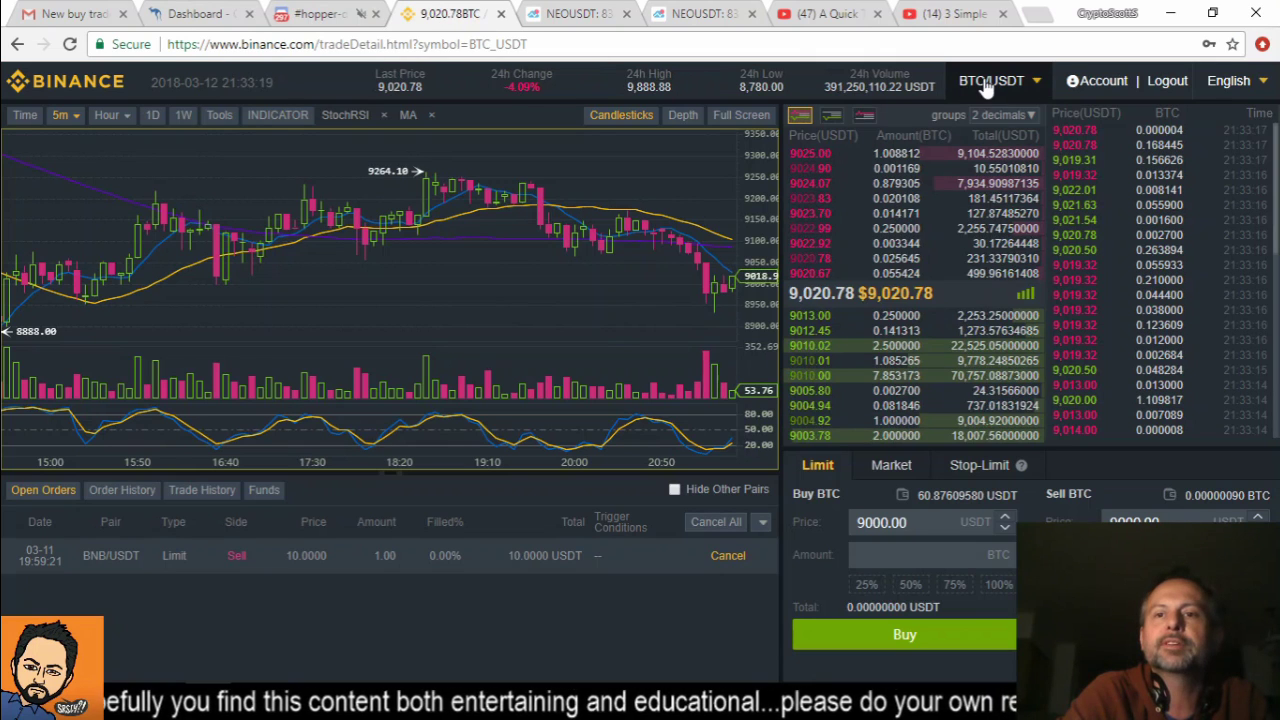
mouse_move(986, 80)
click(694, 215)
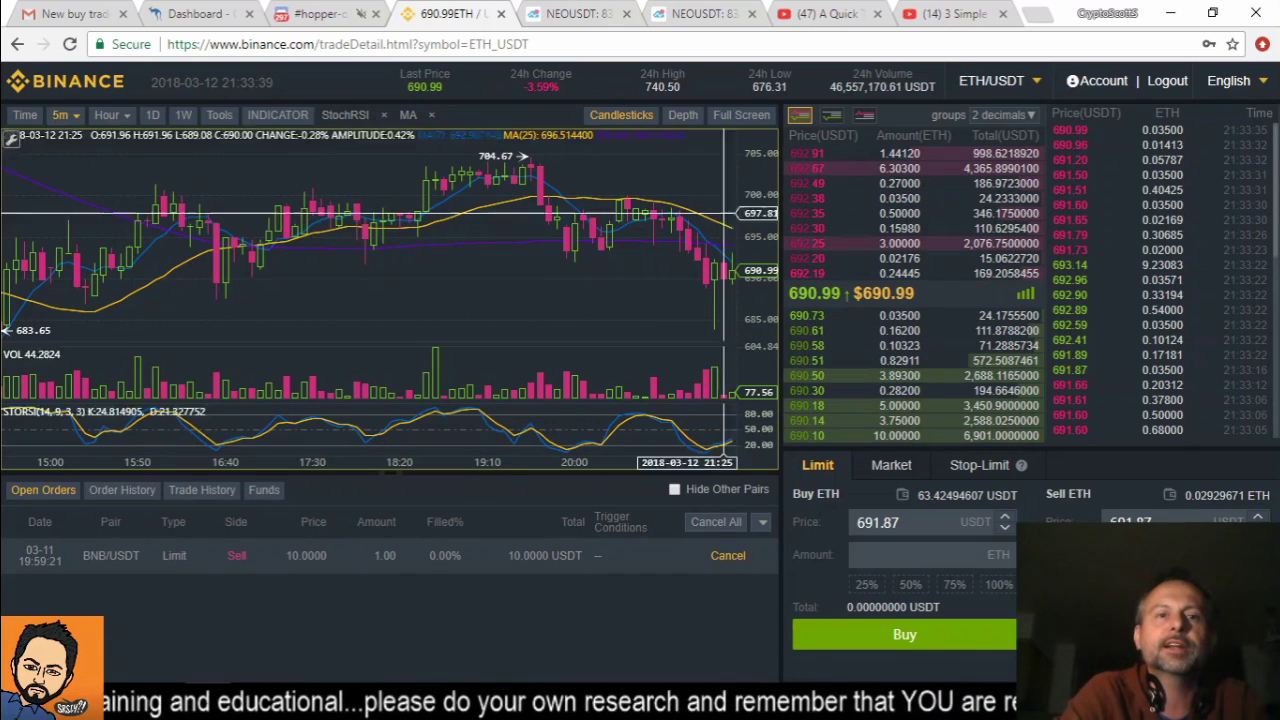
click(200, 16)
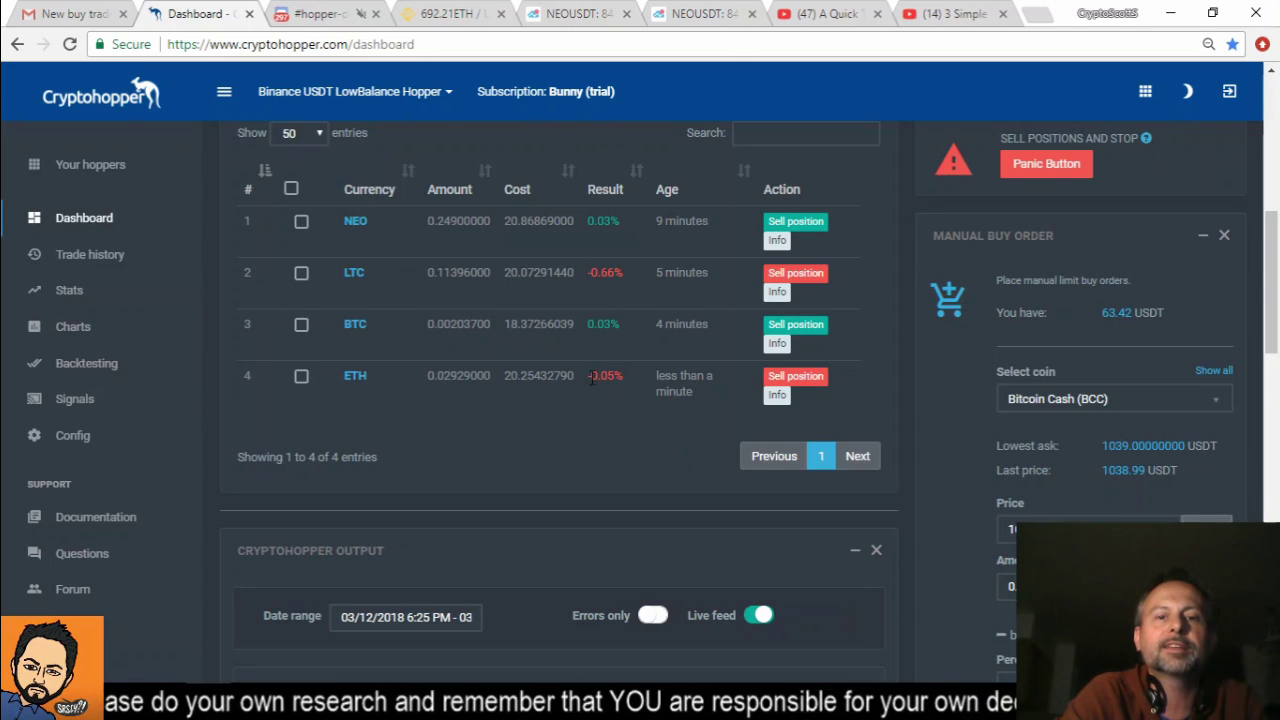
Step: View the details of the open BCC buy order, close them, and review the results of the open positions
scroll(604, 476, up, 2)
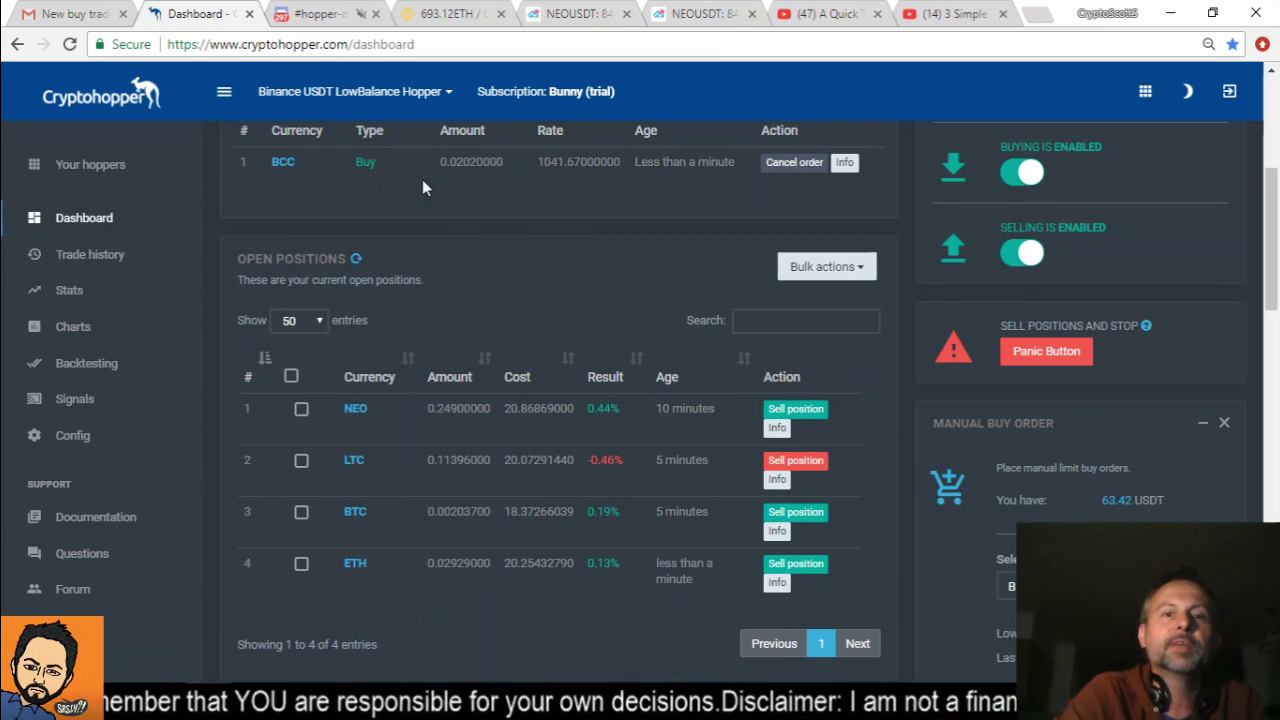
click(845, 162)
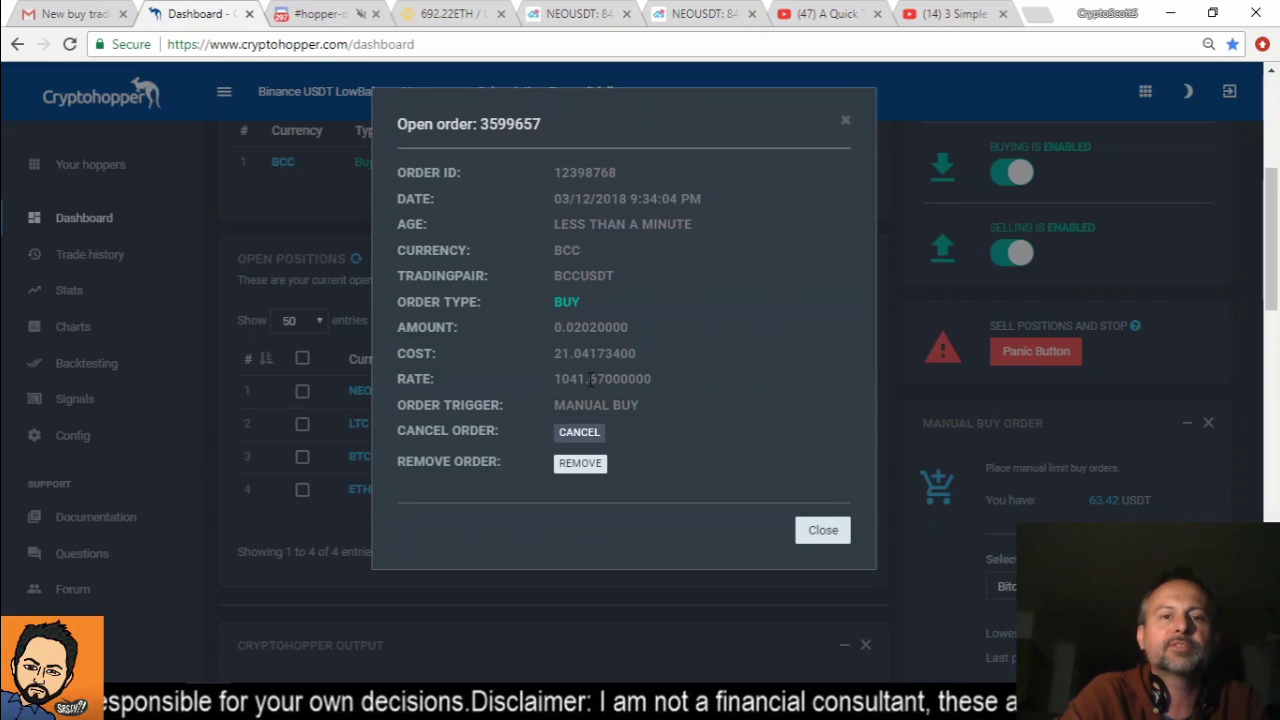
key(Escape)
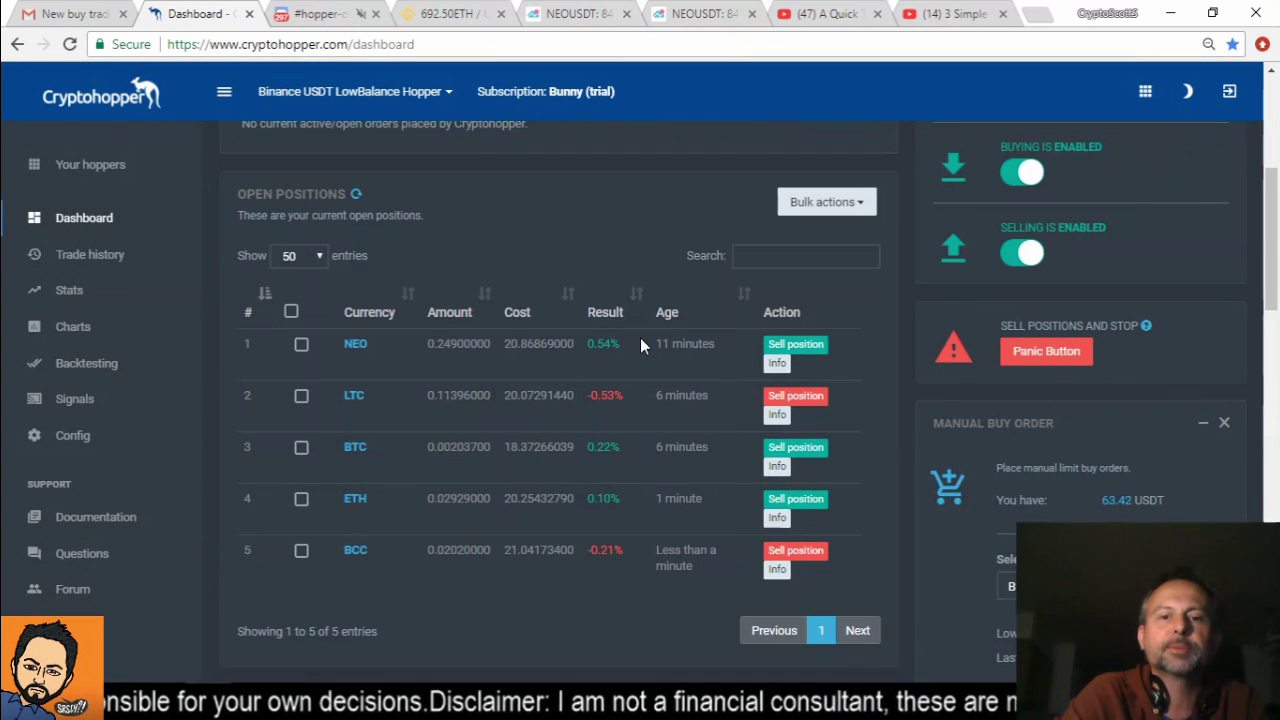
scroll(569, 587, down, 1)
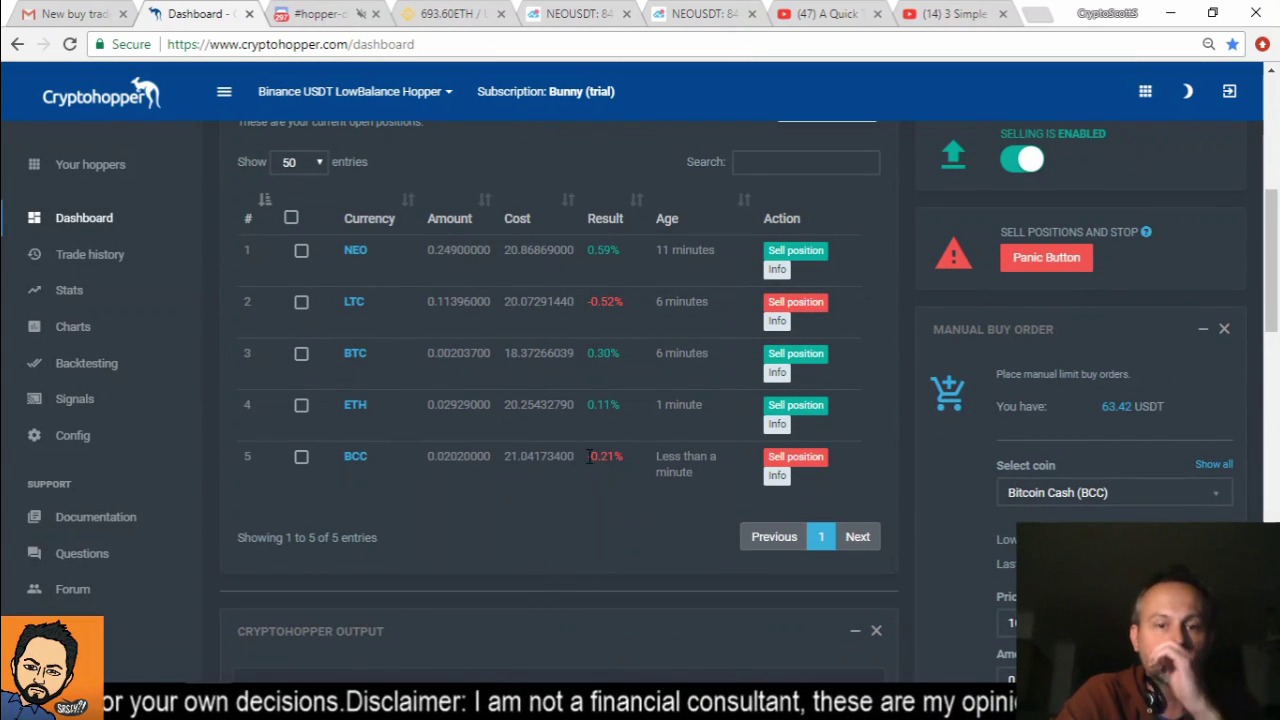
Step: Switch to Binance, examine the chart of the BCC/USDT market, and switch back to Cryptohopper
click(428, 10)
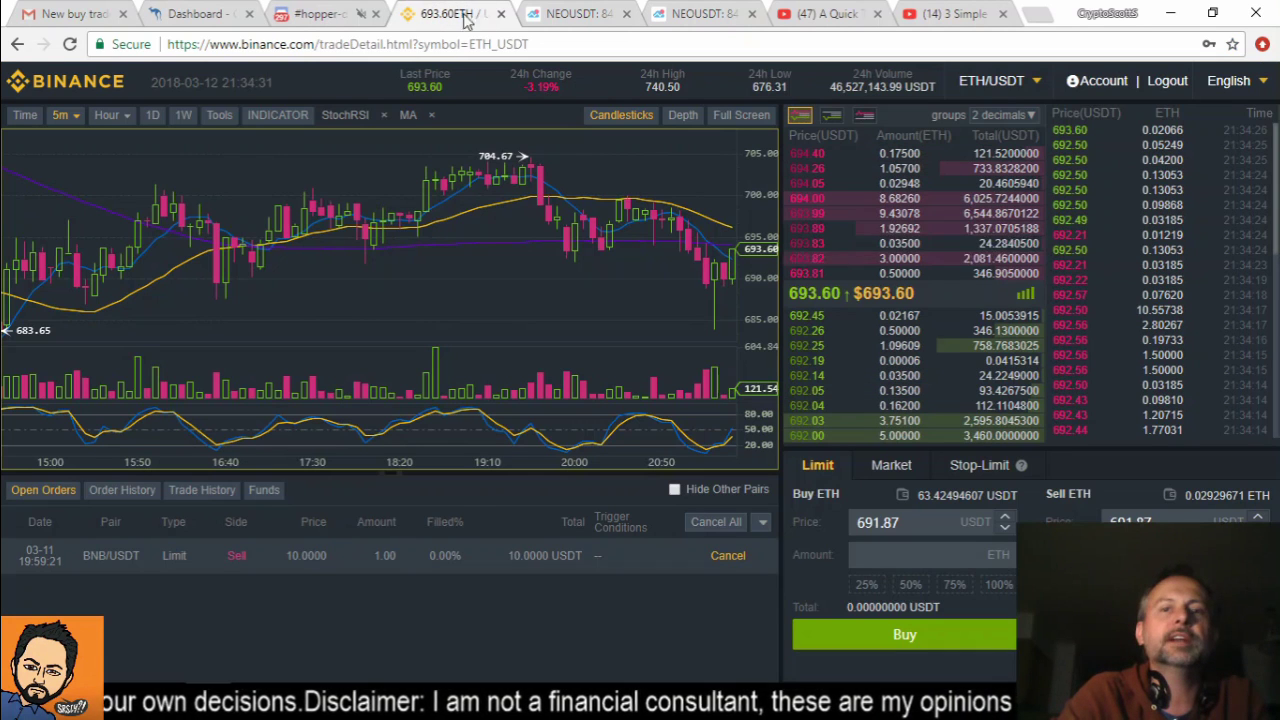
mouse_move(980, 88)
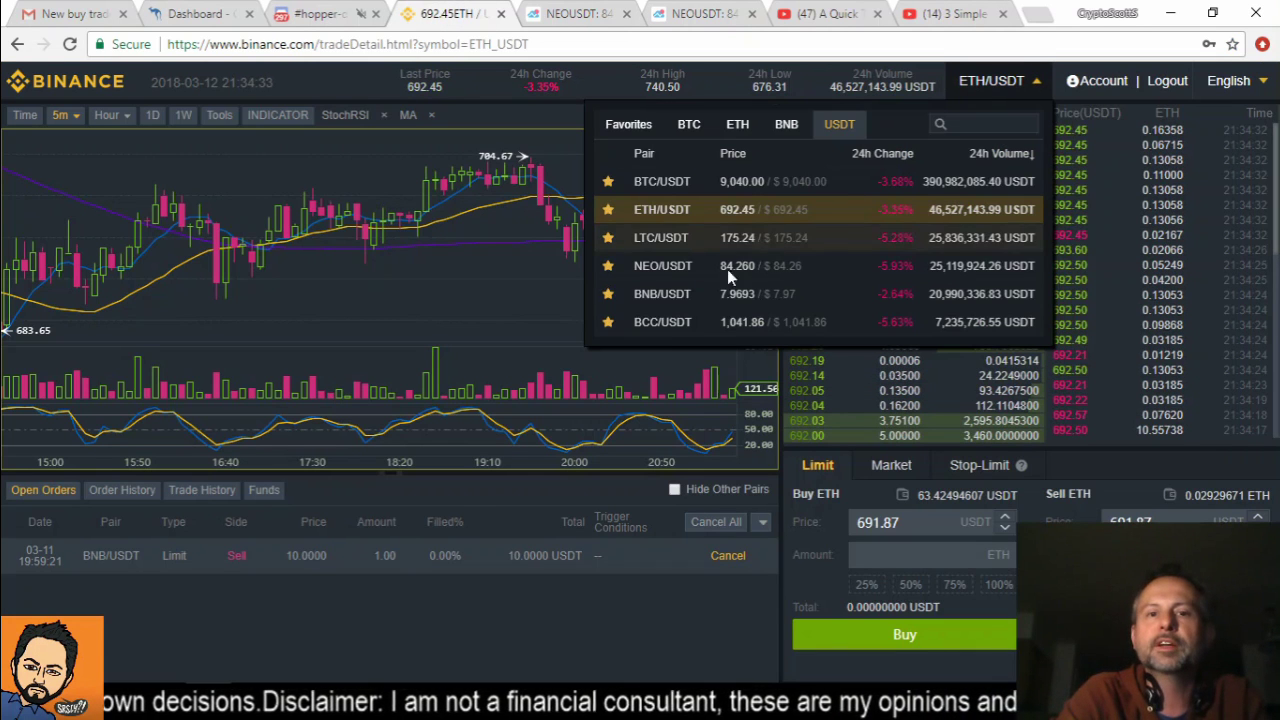
click(714, 322)
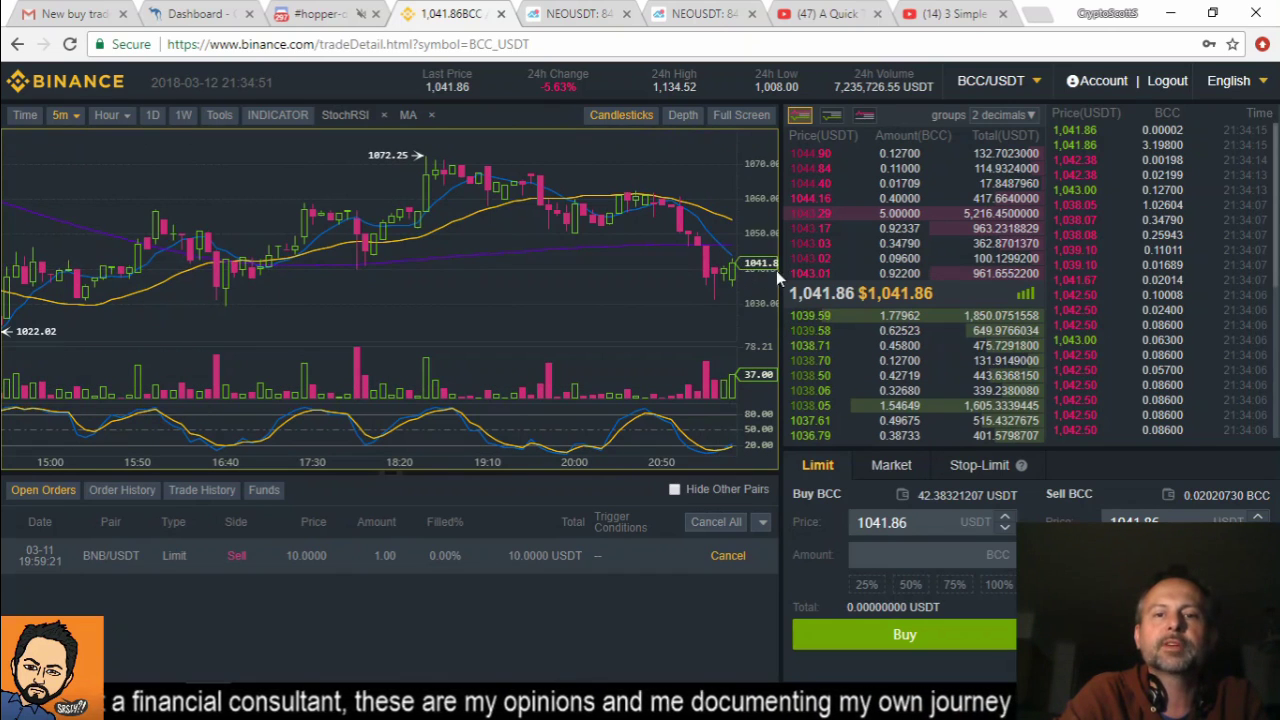
click(208, 17)
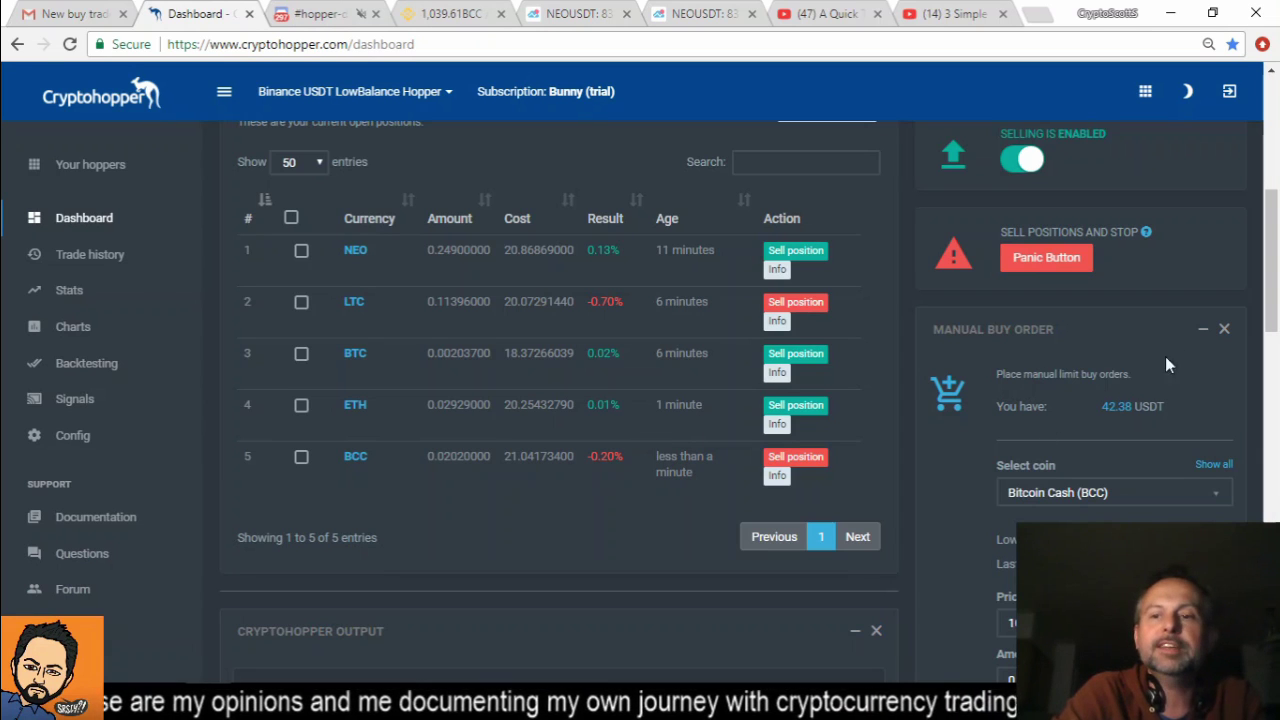
Step: Collapse the Manual Buy Order and Current Target widgets and refresh the open positions list
click(1202, 328)
click(1201, 395)
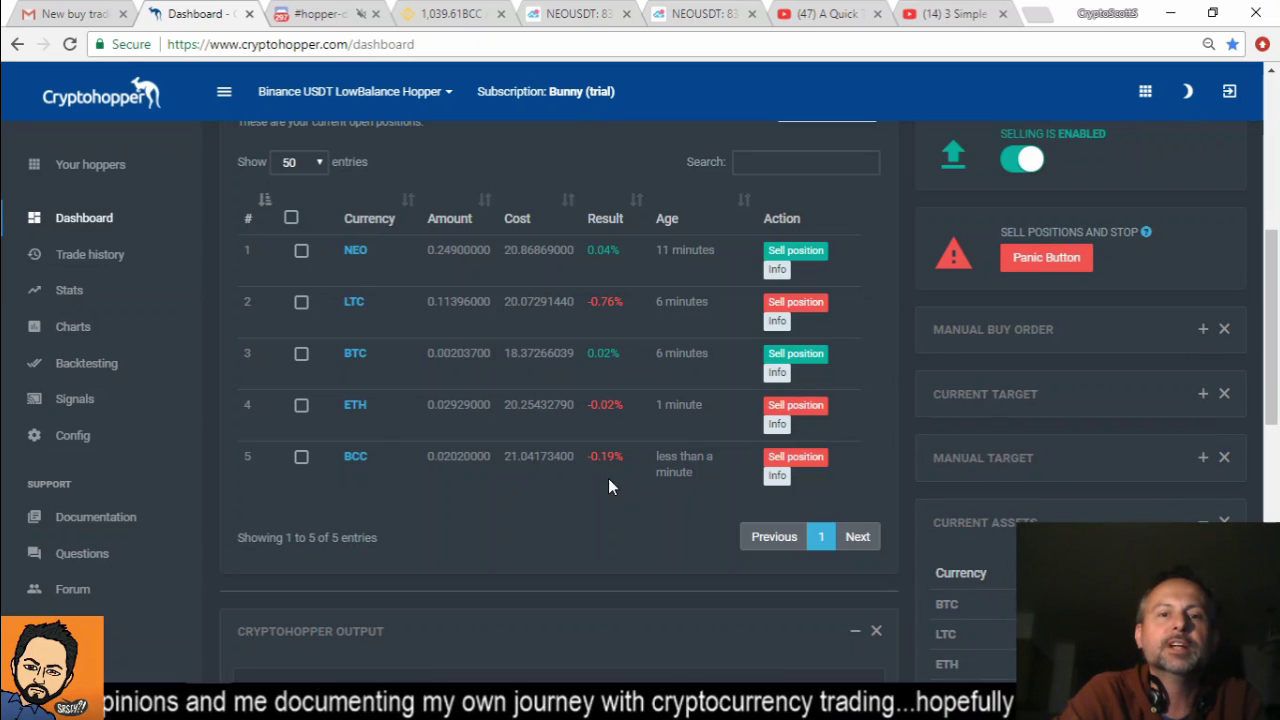
scroll(608, 478, up, 1)
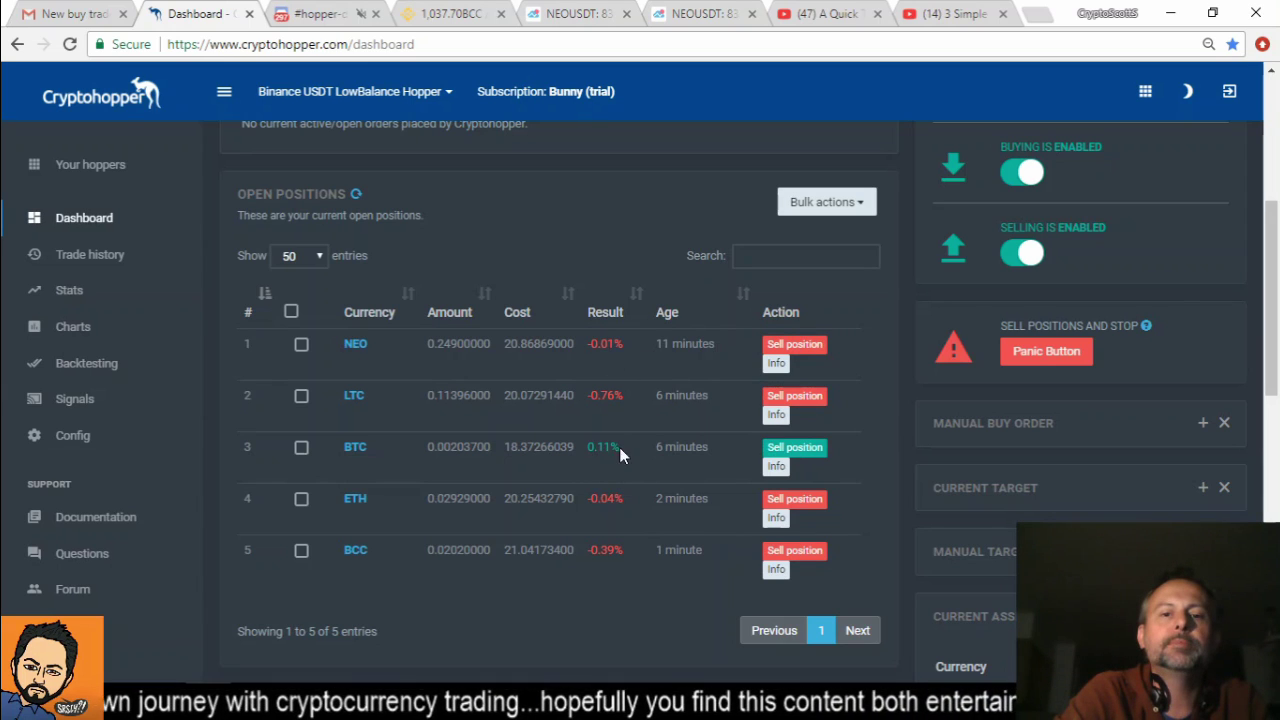
click(355, 194)
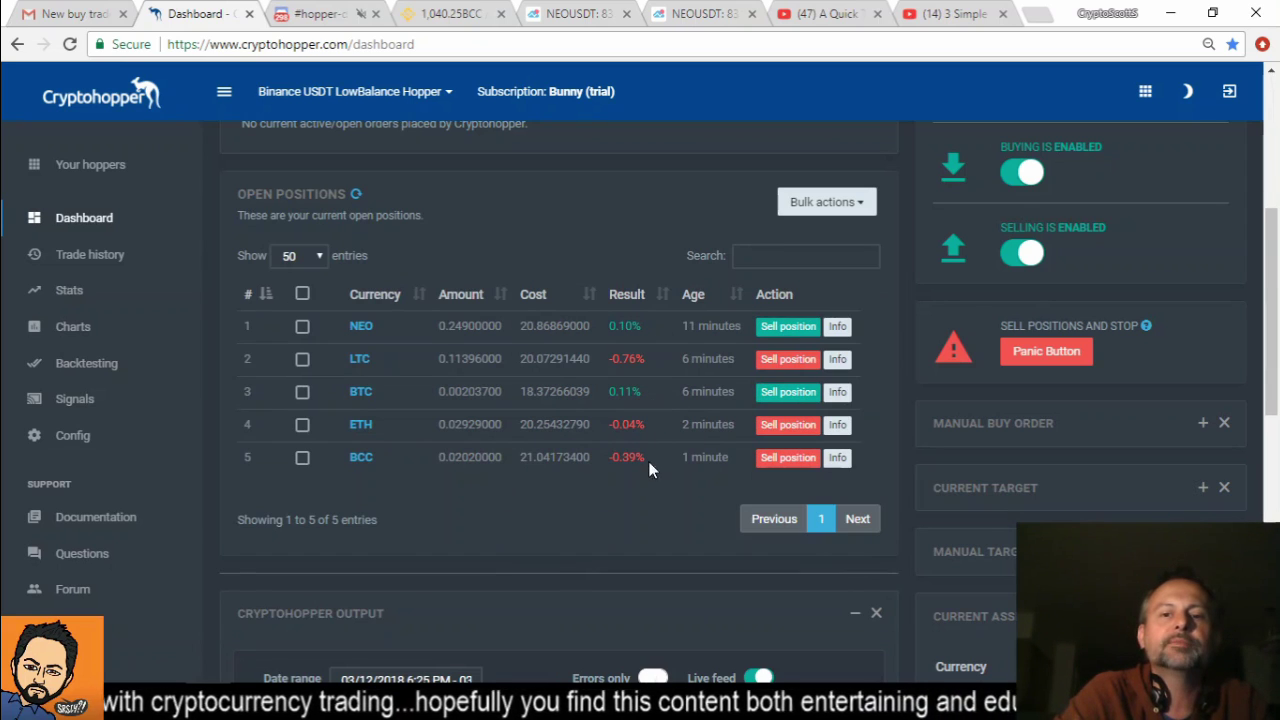
scroll(655, 490, up, 1)
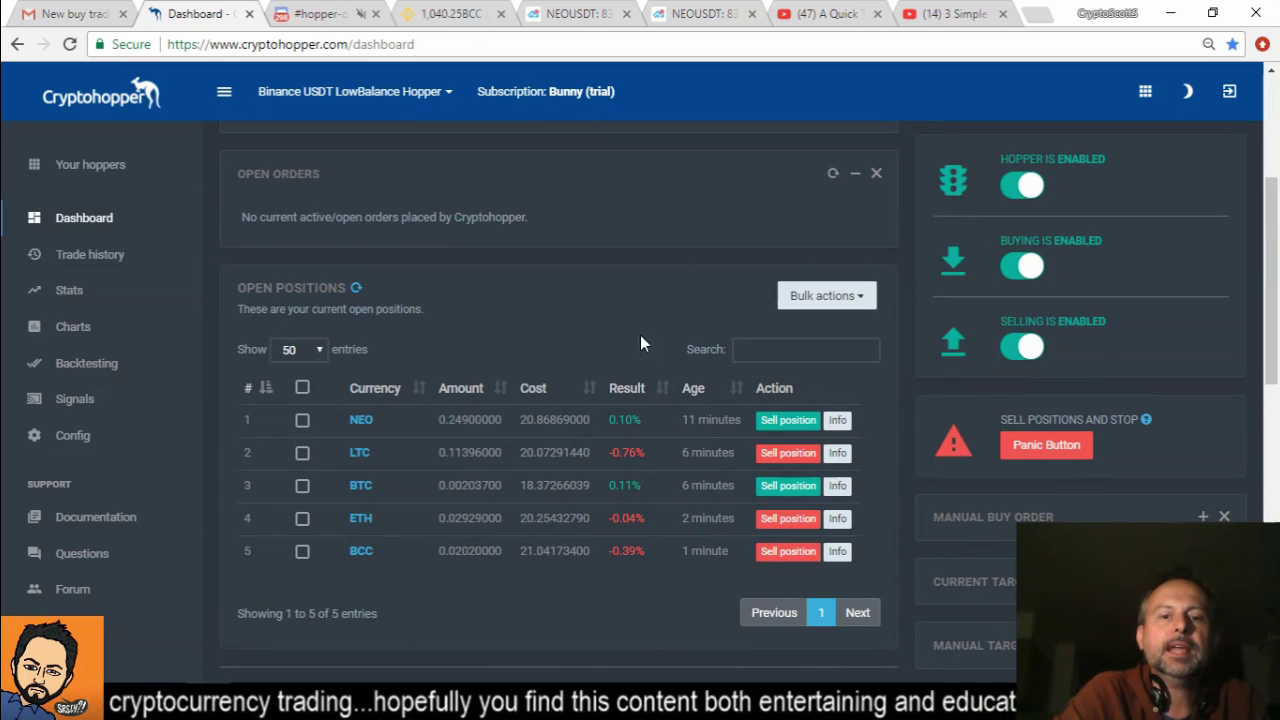
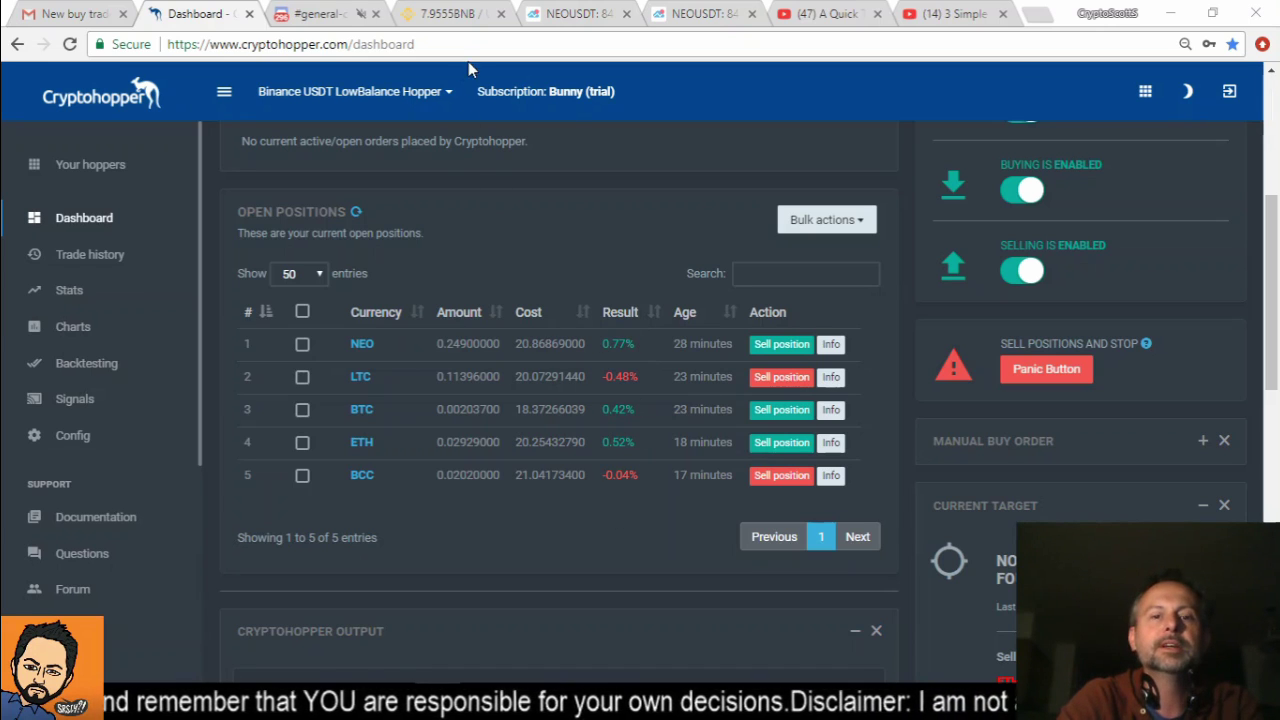
Step: Switch to Binance, open the BTC/USDT market, and change the chart's RSI indicator to StochRSI
click(443, 14)
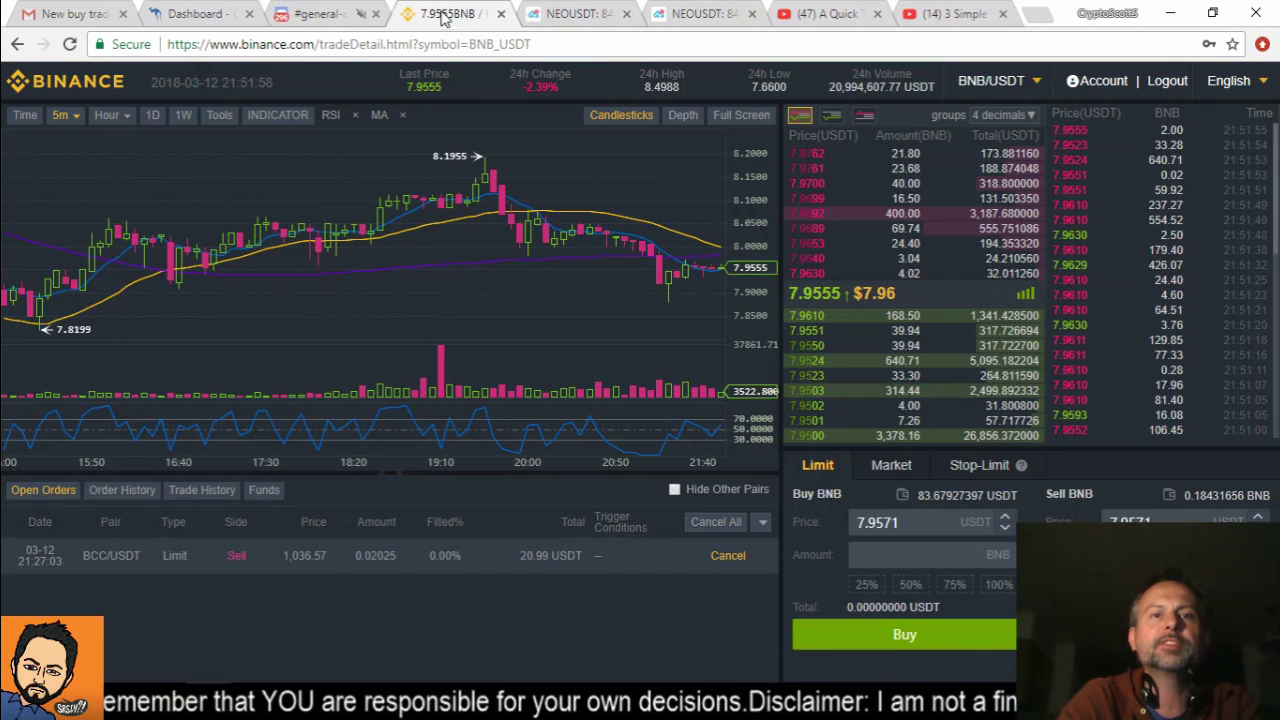
click(975, 88)
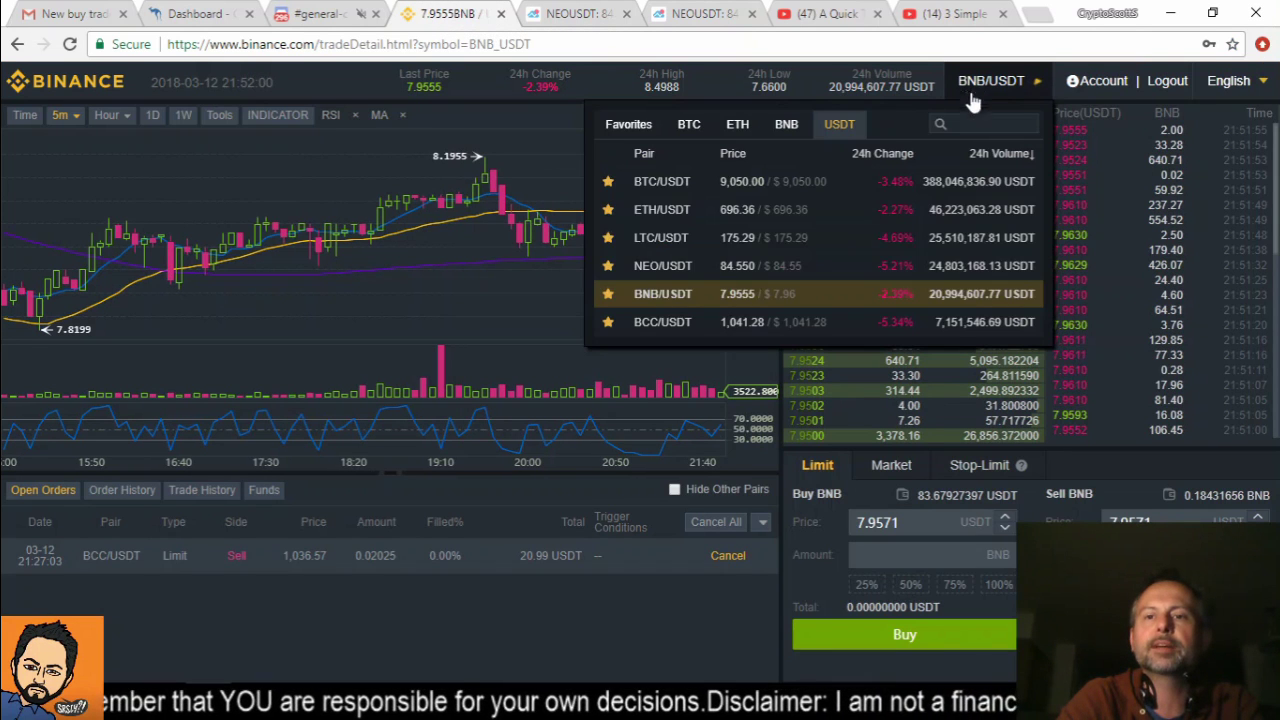
click(801, 184)
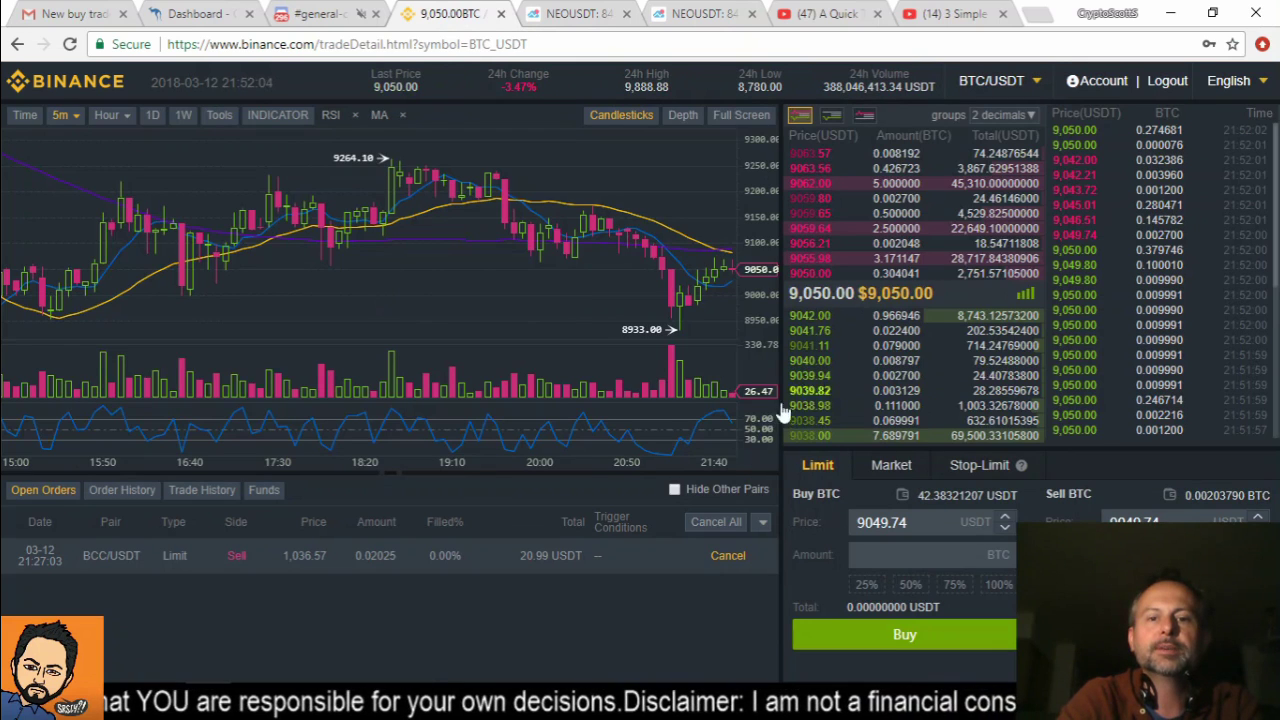
click(270, 120)
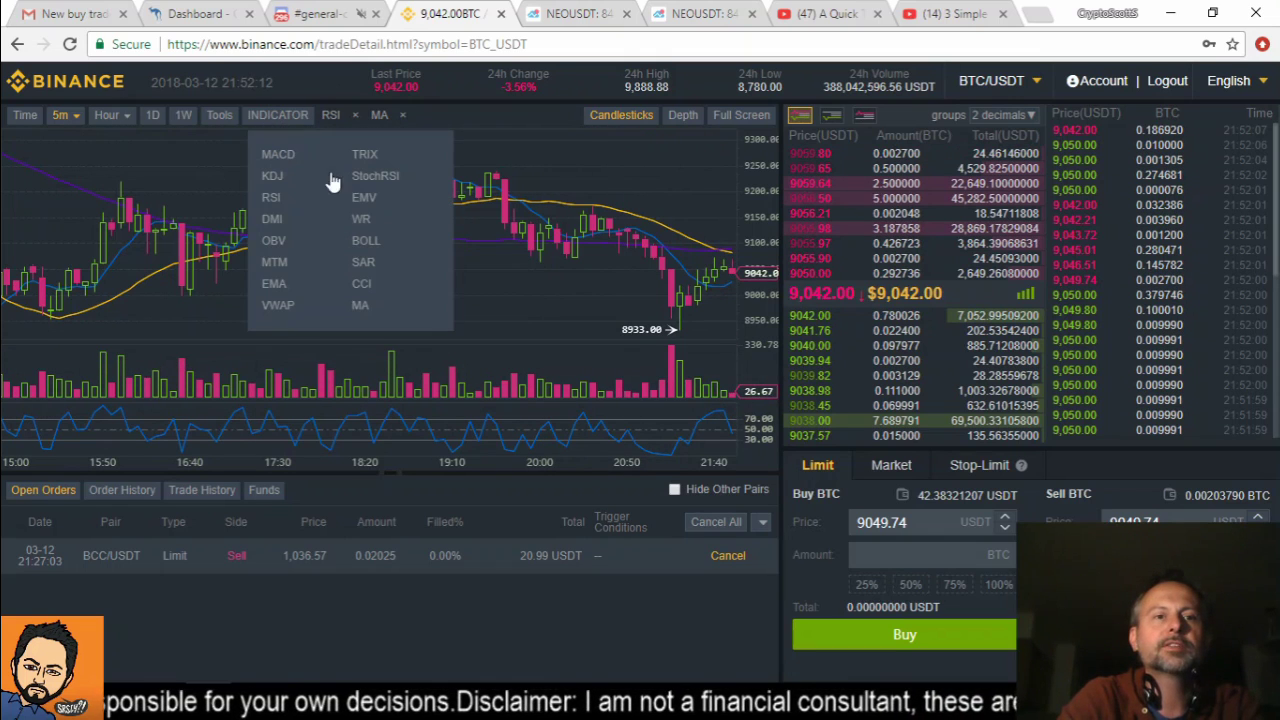
click(380, 178)
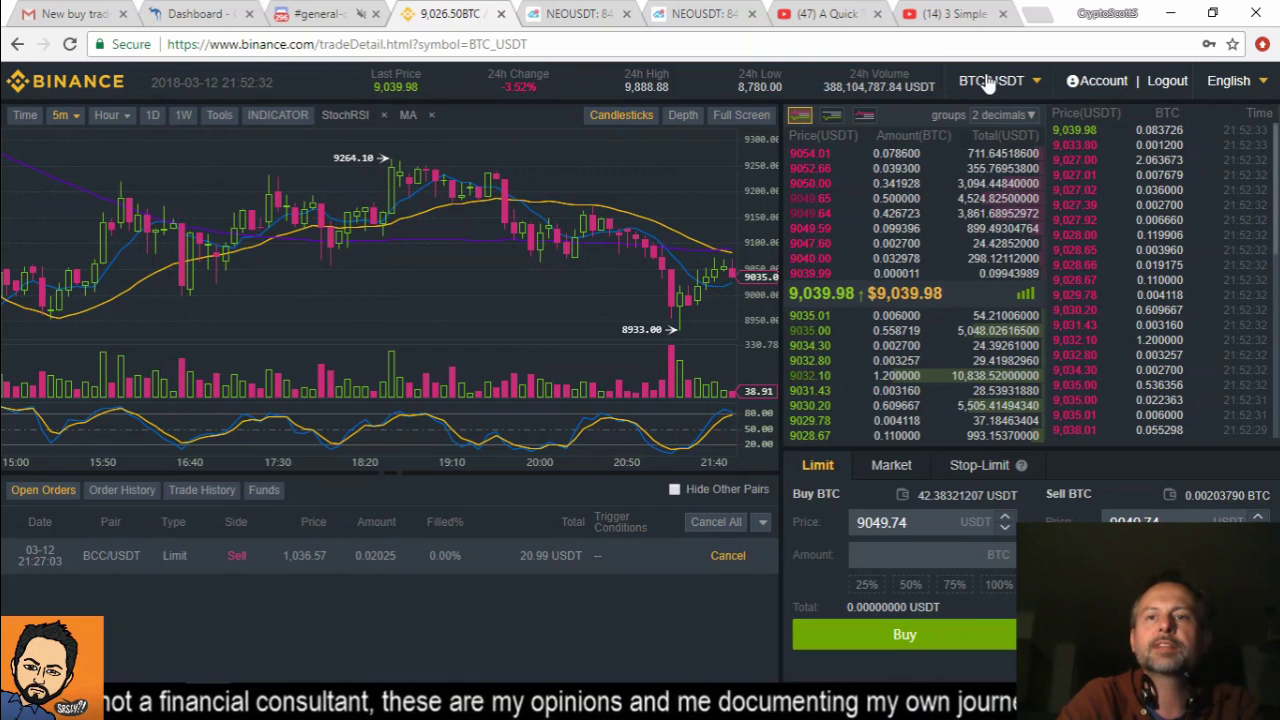
Step: Check the open positions in Cryptohopper and the NEOUSDT chart in TradingView, and switch back to Binance
click(183, 13)
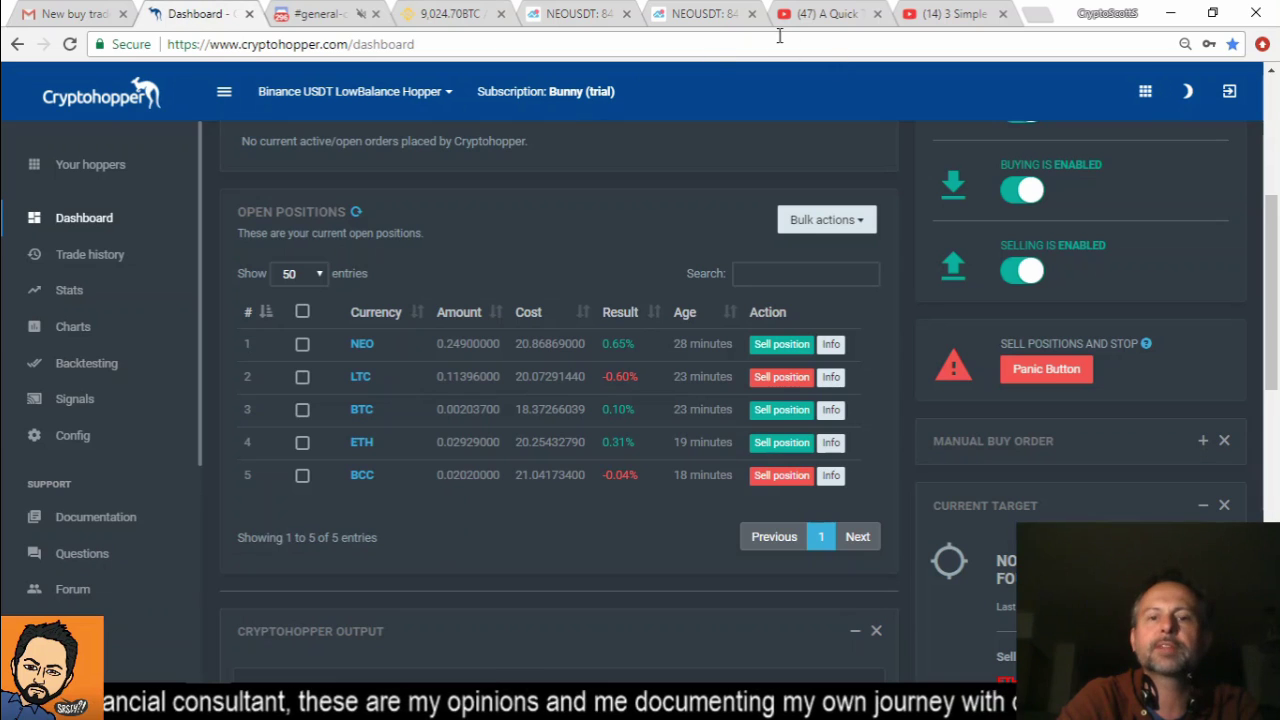
click(703, 16)
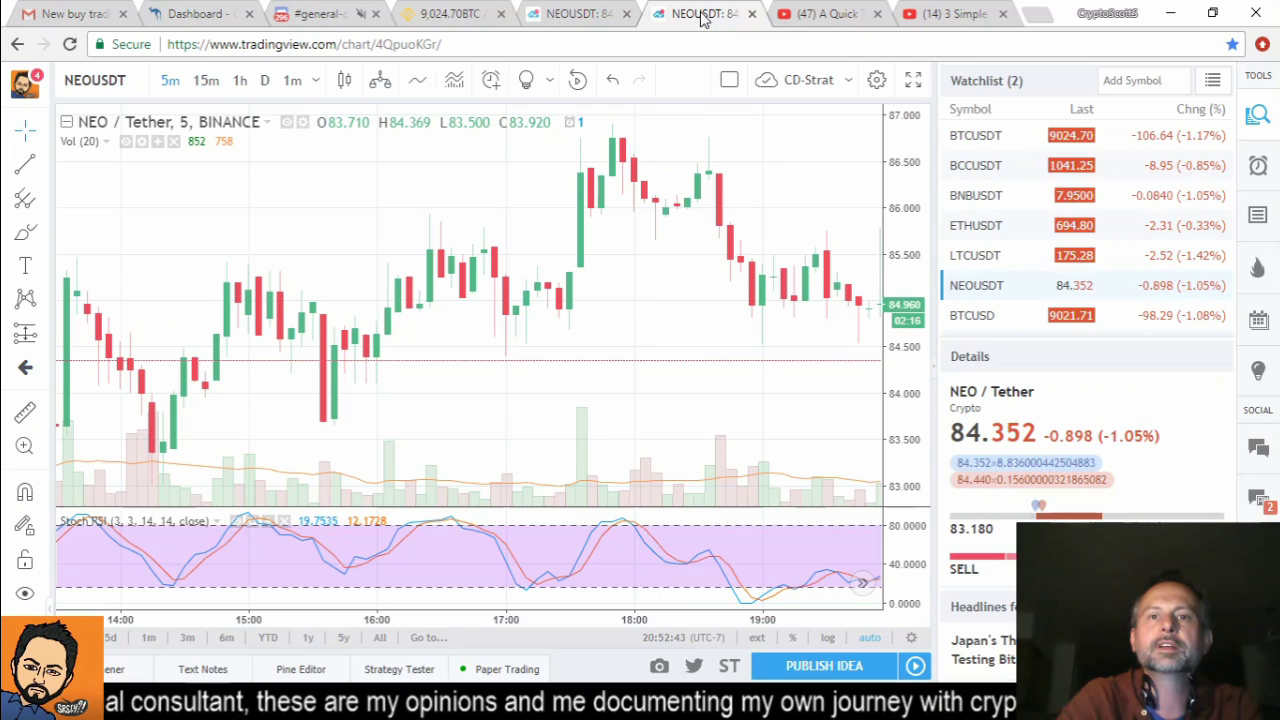
click(450, 14)
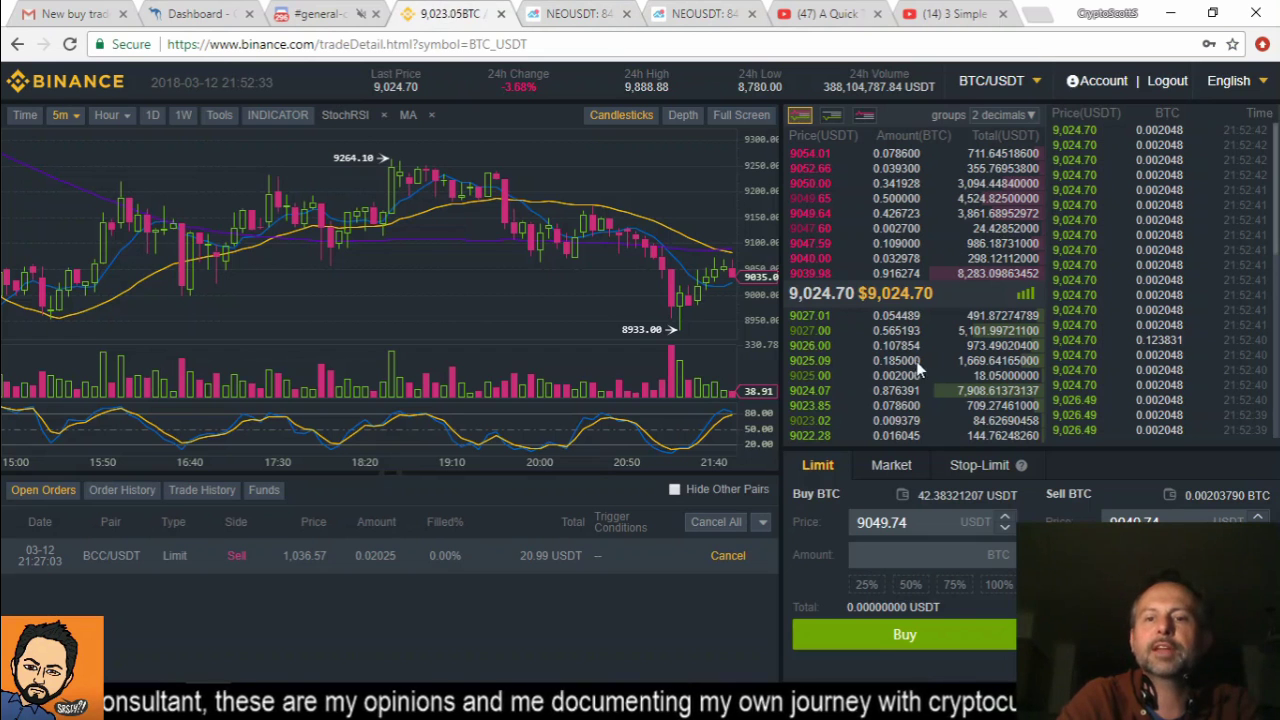
Step: Compare the charts of the NEO/USDT and BTC/USDT markets, ending on NEO/USDT
click(1005, 82)
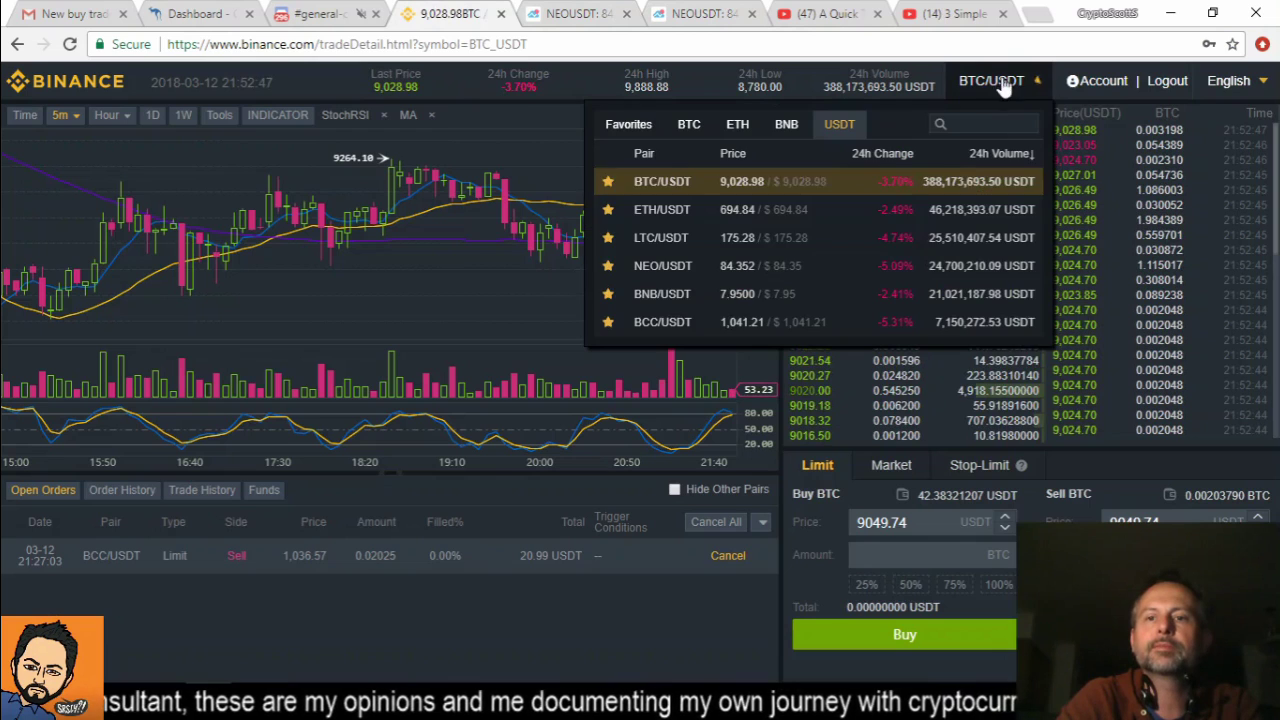
click(716, 264)
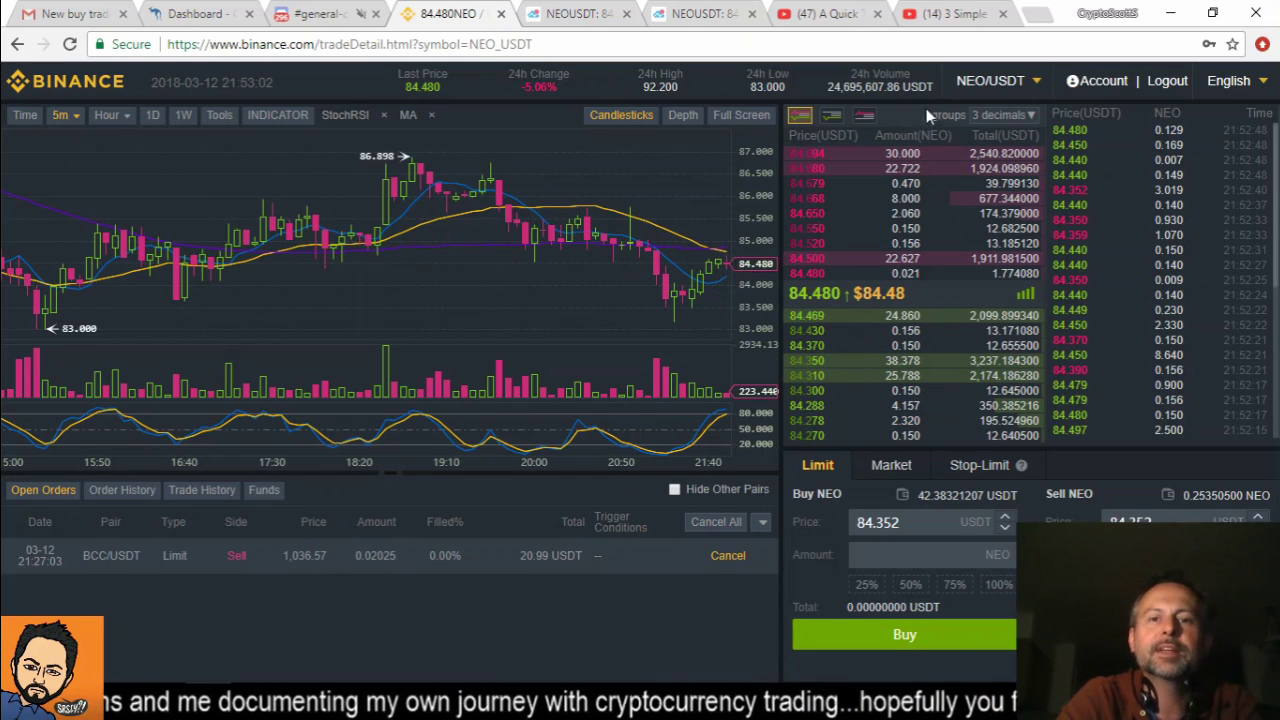
click(997, 88)
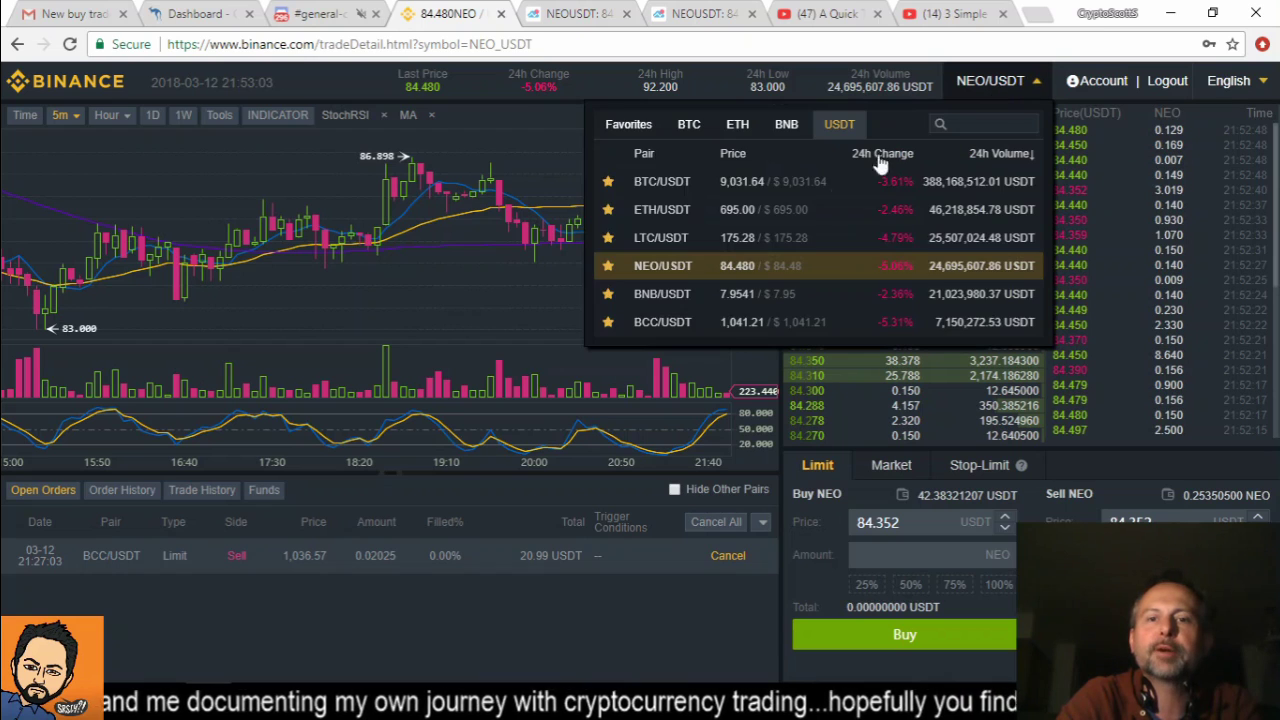
click(776, 183)
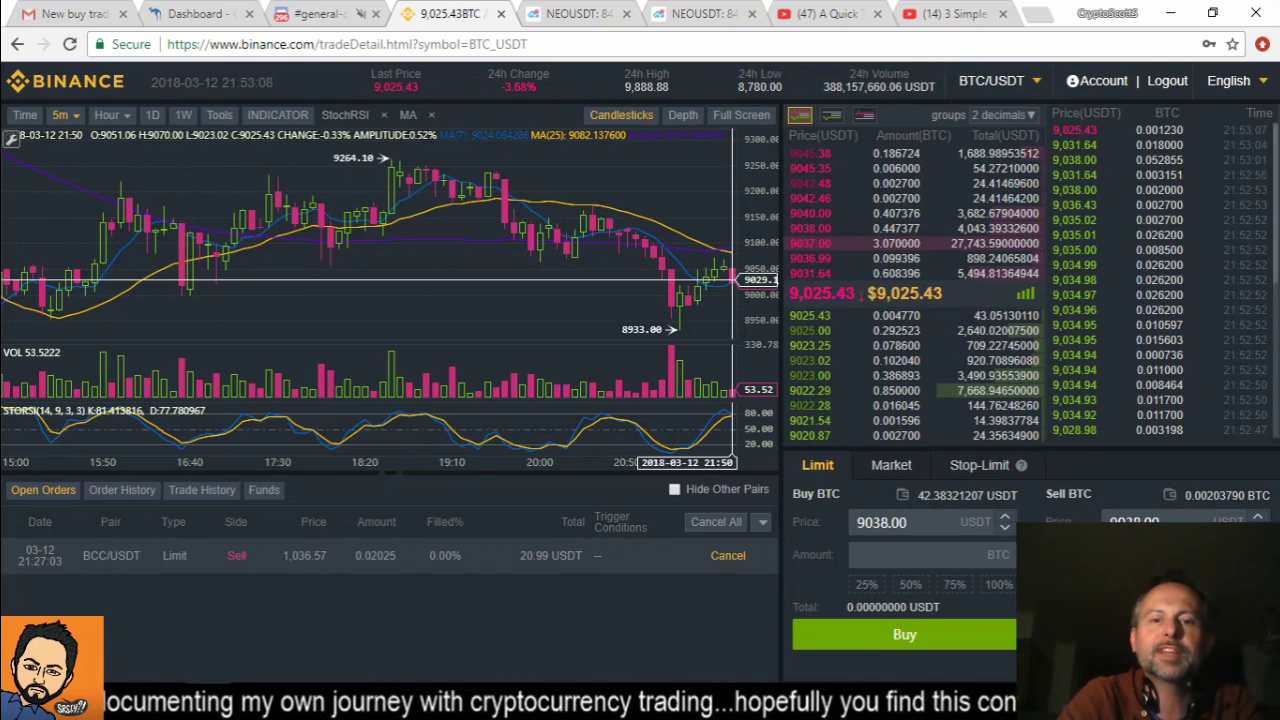
click(986, 88)
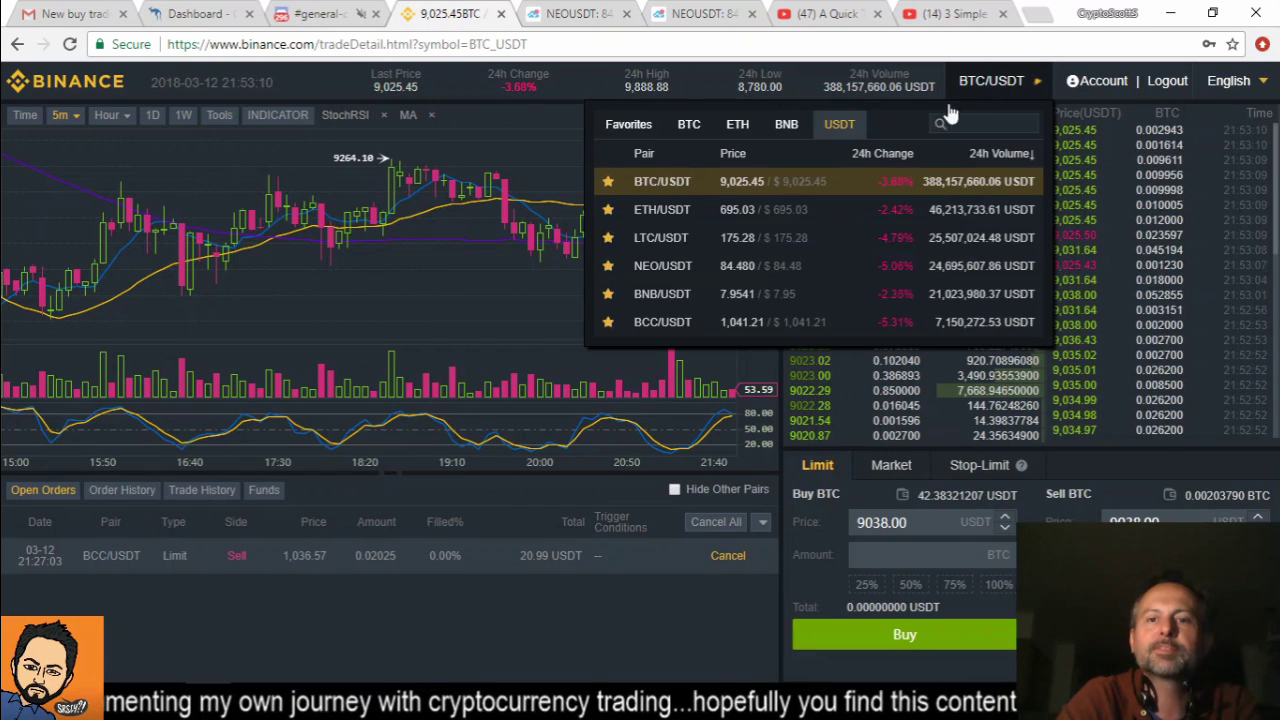
click(700, 266)
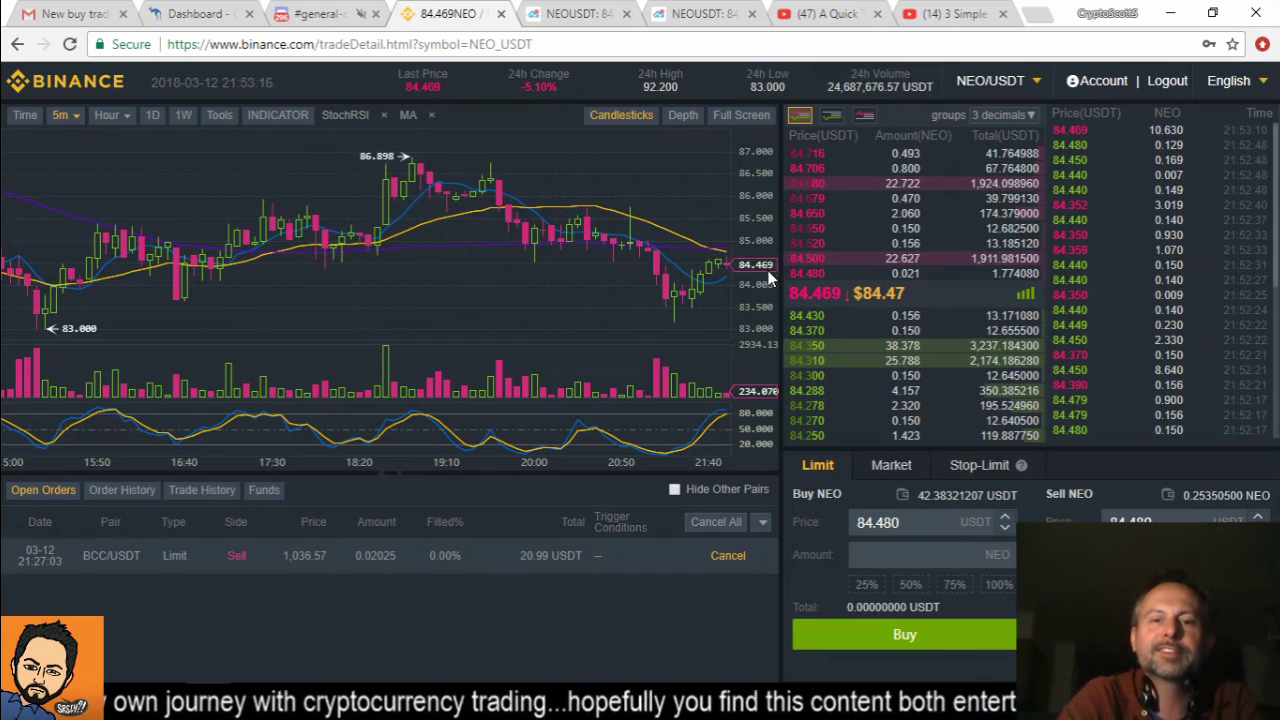
Step: Switch to Cryptohopper to review the open positions, re-examine the NEO/USDT chart in Binance, and return to Cryptohopper
click(205, 14)
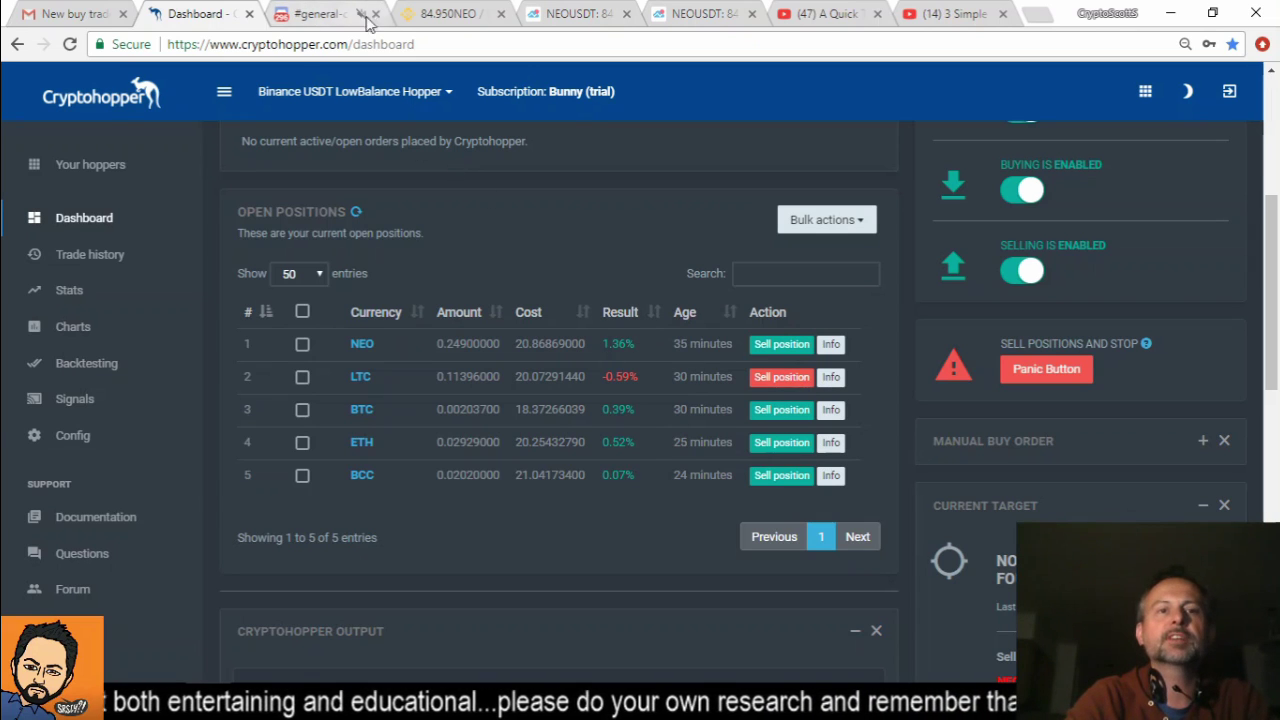
click(436, 15)
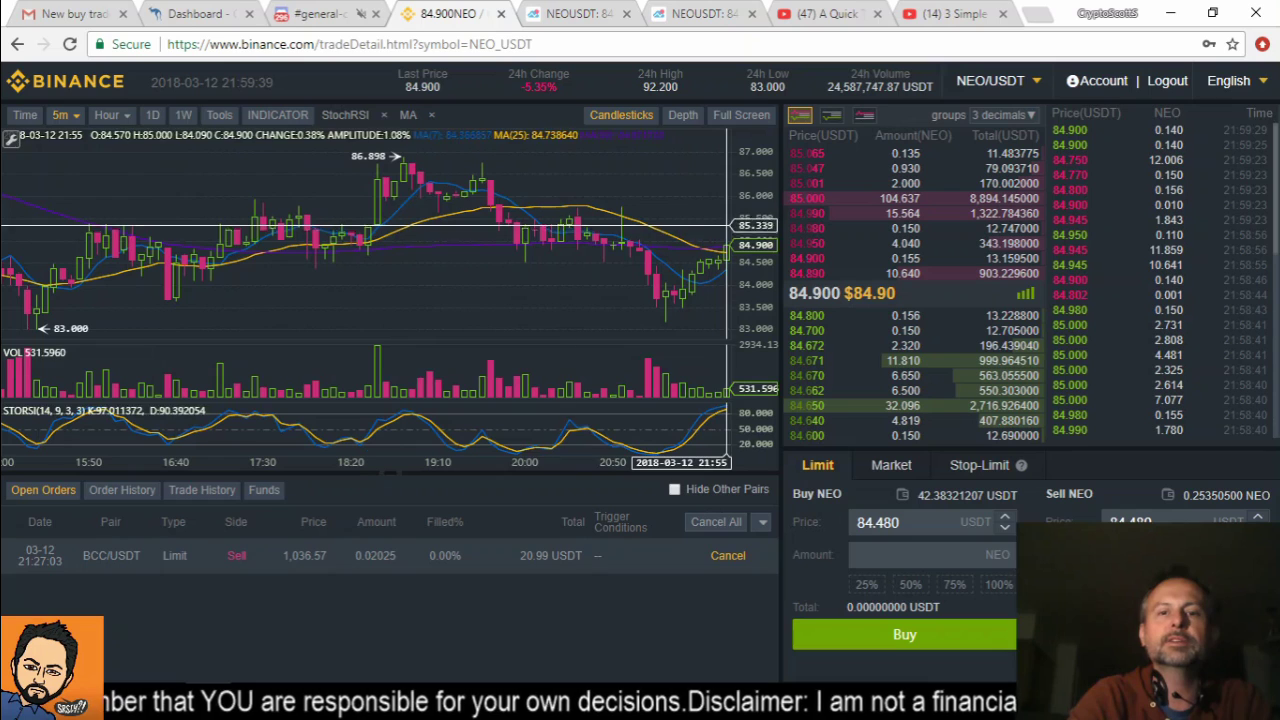
click(180, 13)
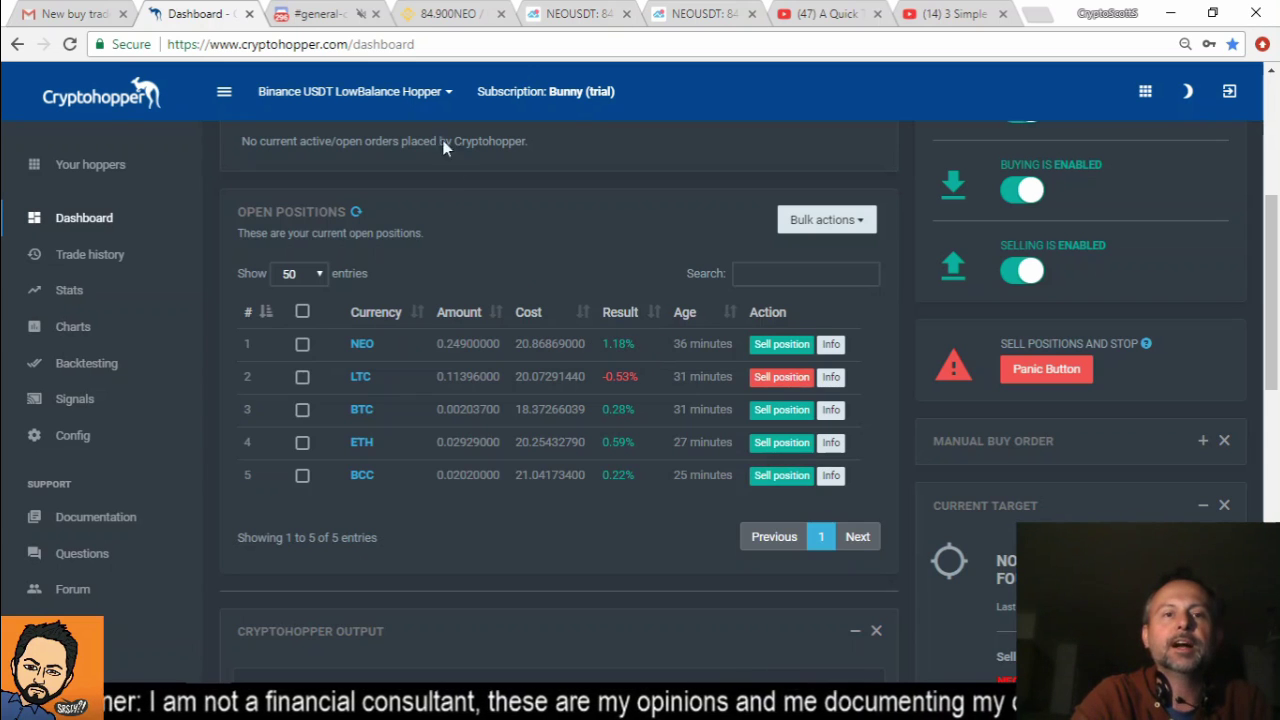
Step: Switch to Binance and open the BTC/USDT market to examine its chart
click(443, 9)
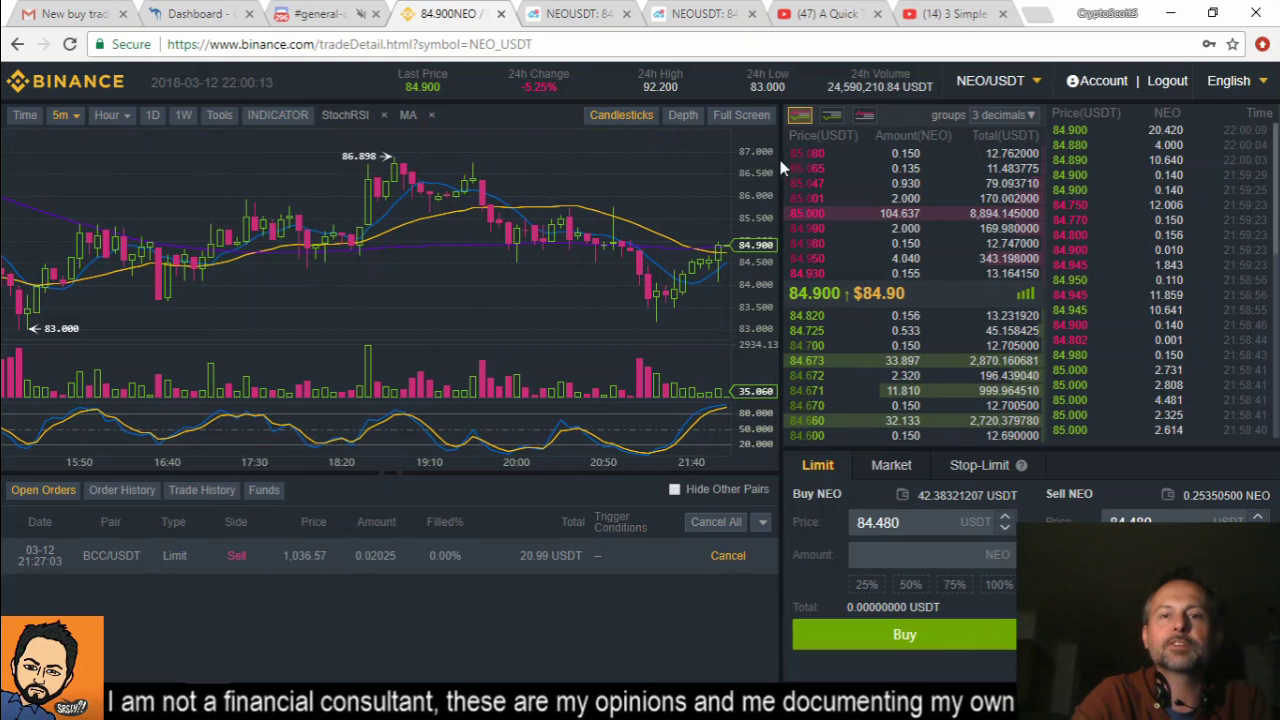
click(987, 86)
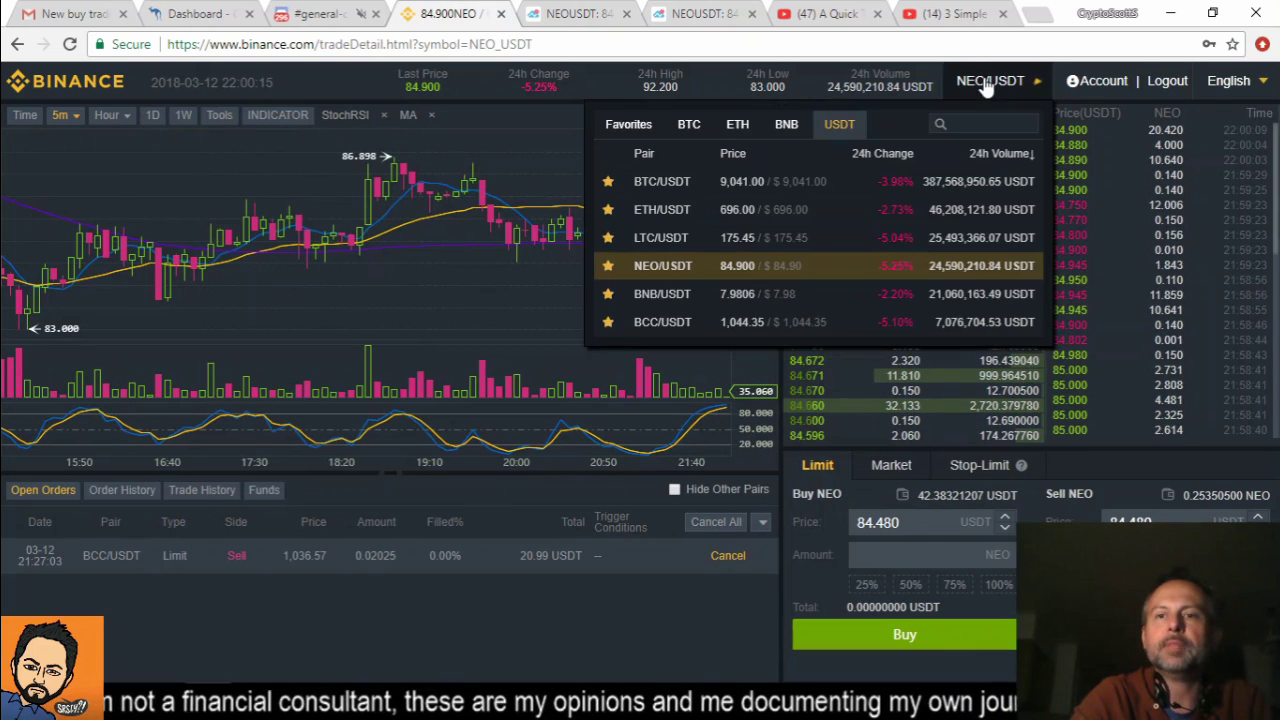
click(697, 188)
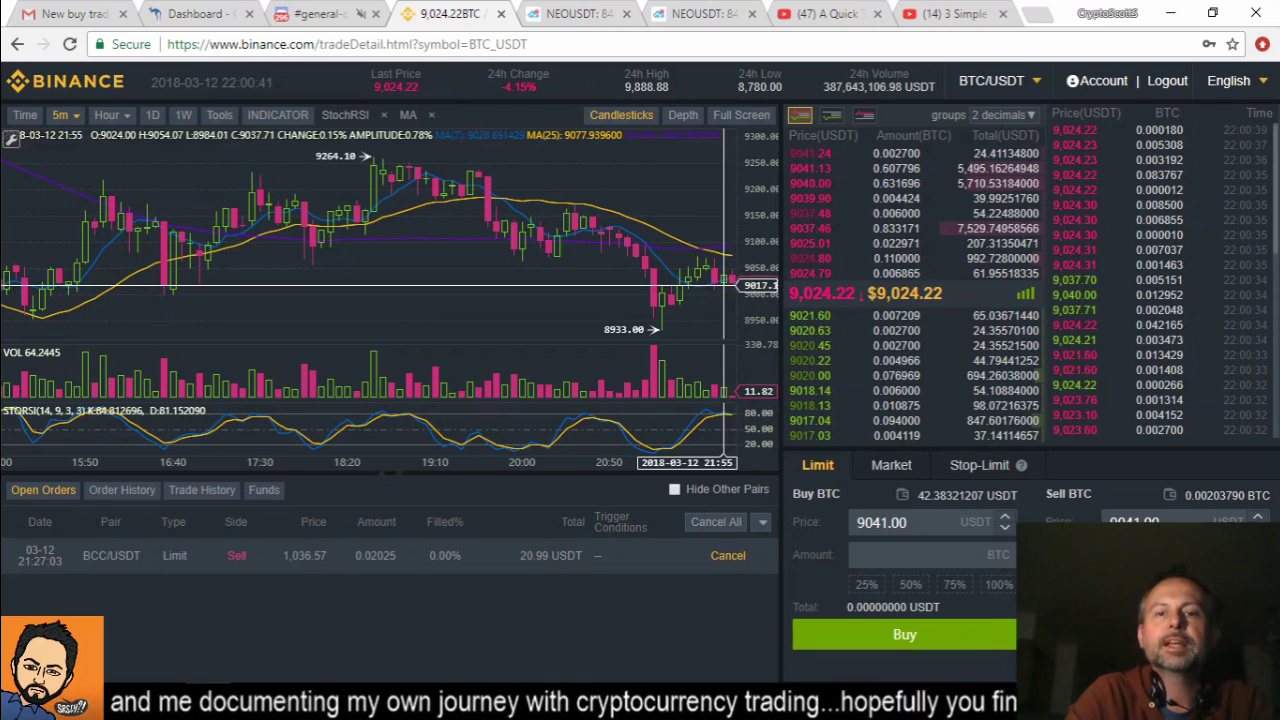
Step: Check the open orders and positions in Cryptohopper, and return to Binance to view the NEO/USDT market
click(190, 14)
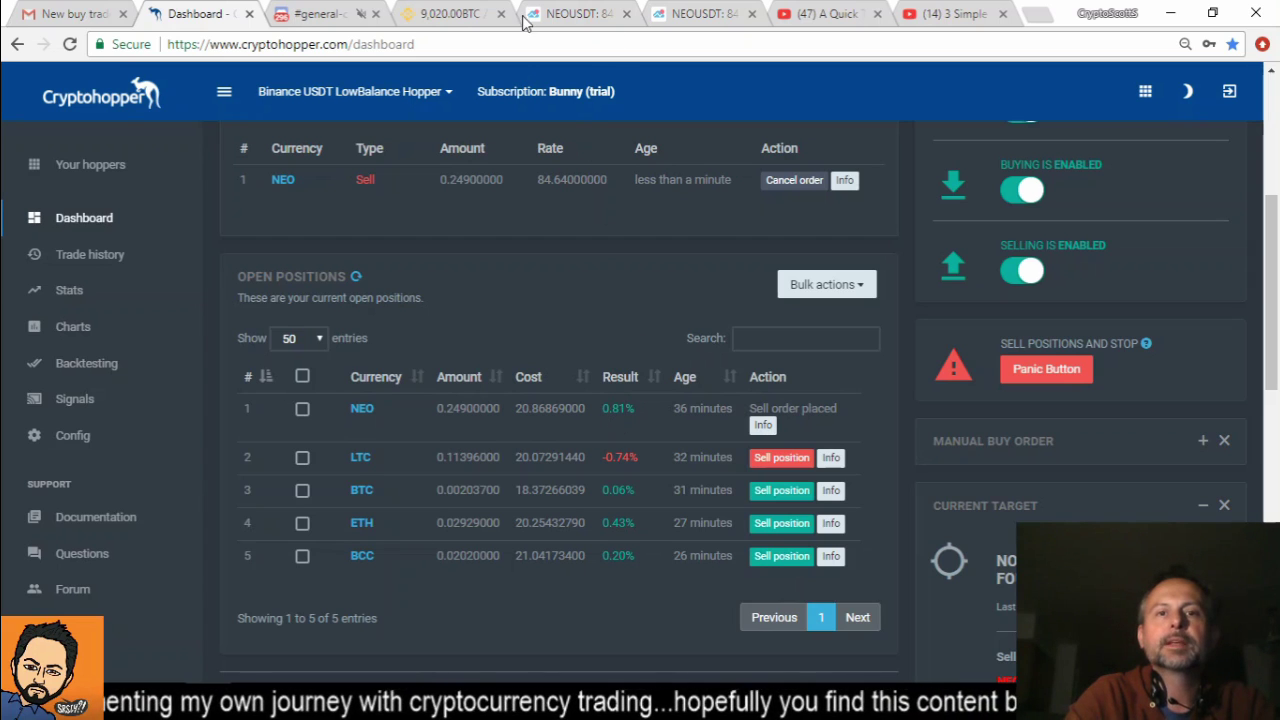
click(448, 14)
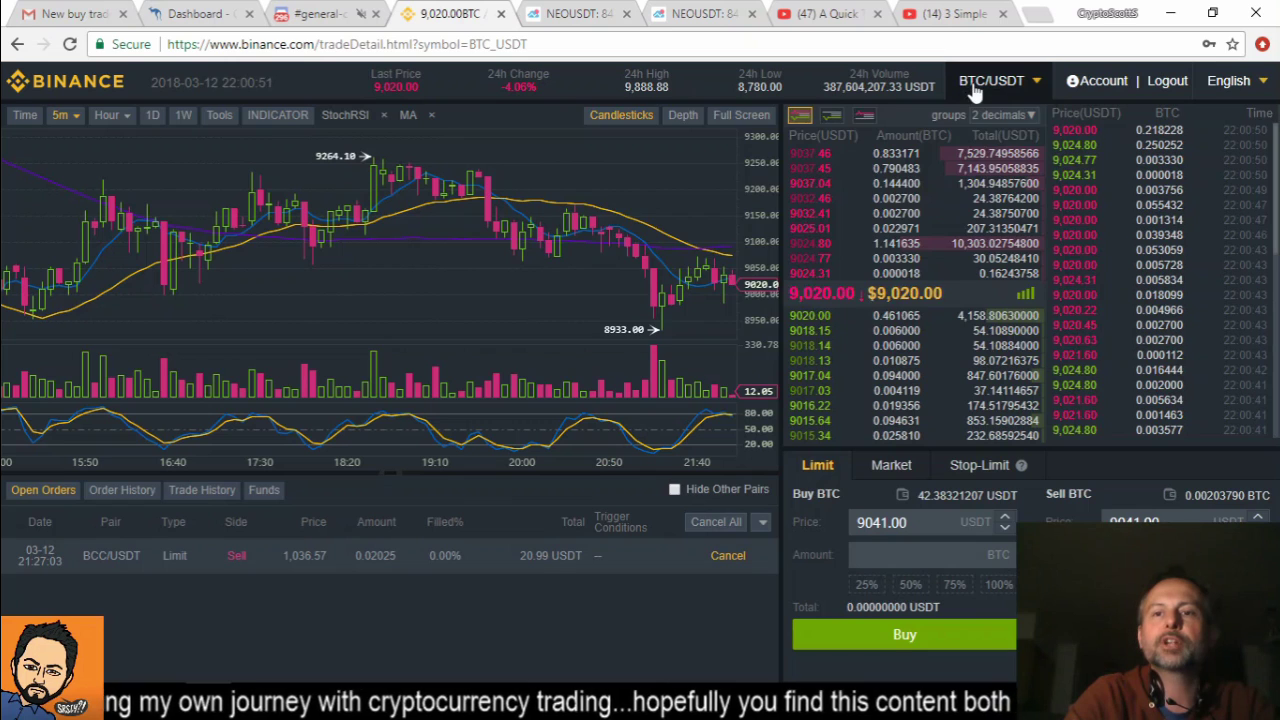
click(975, 88)
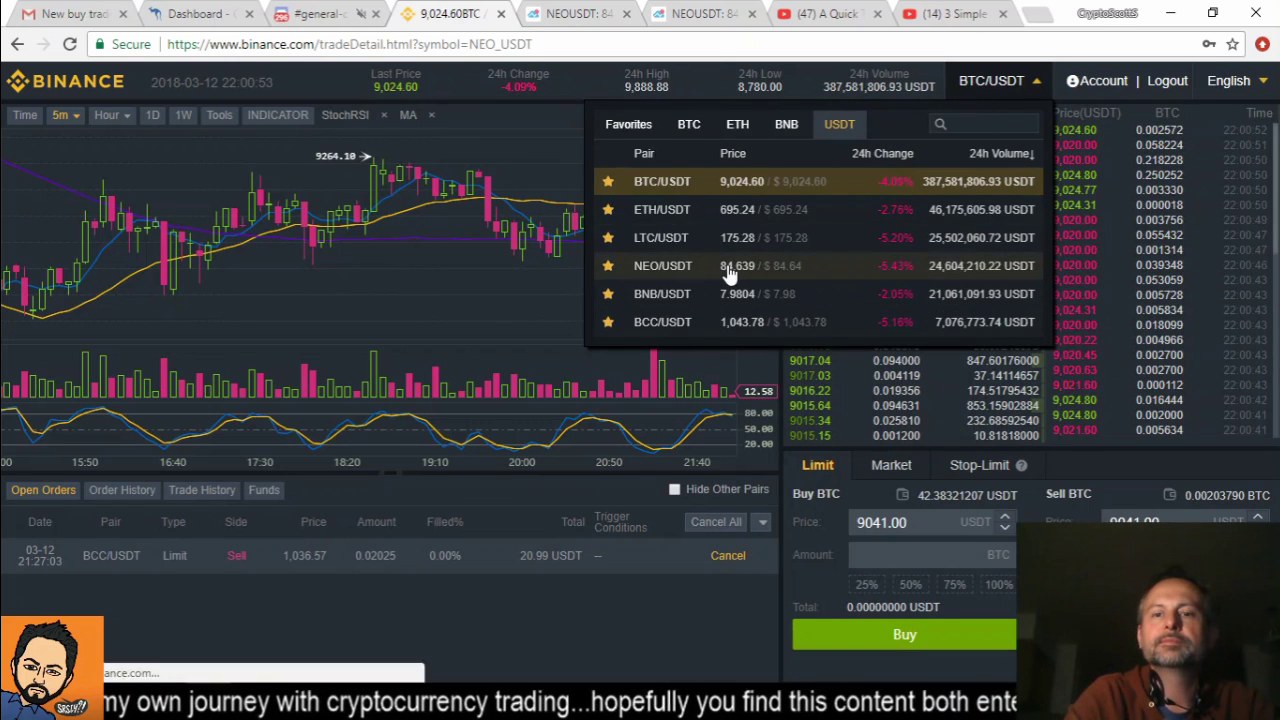
click(727, 266)
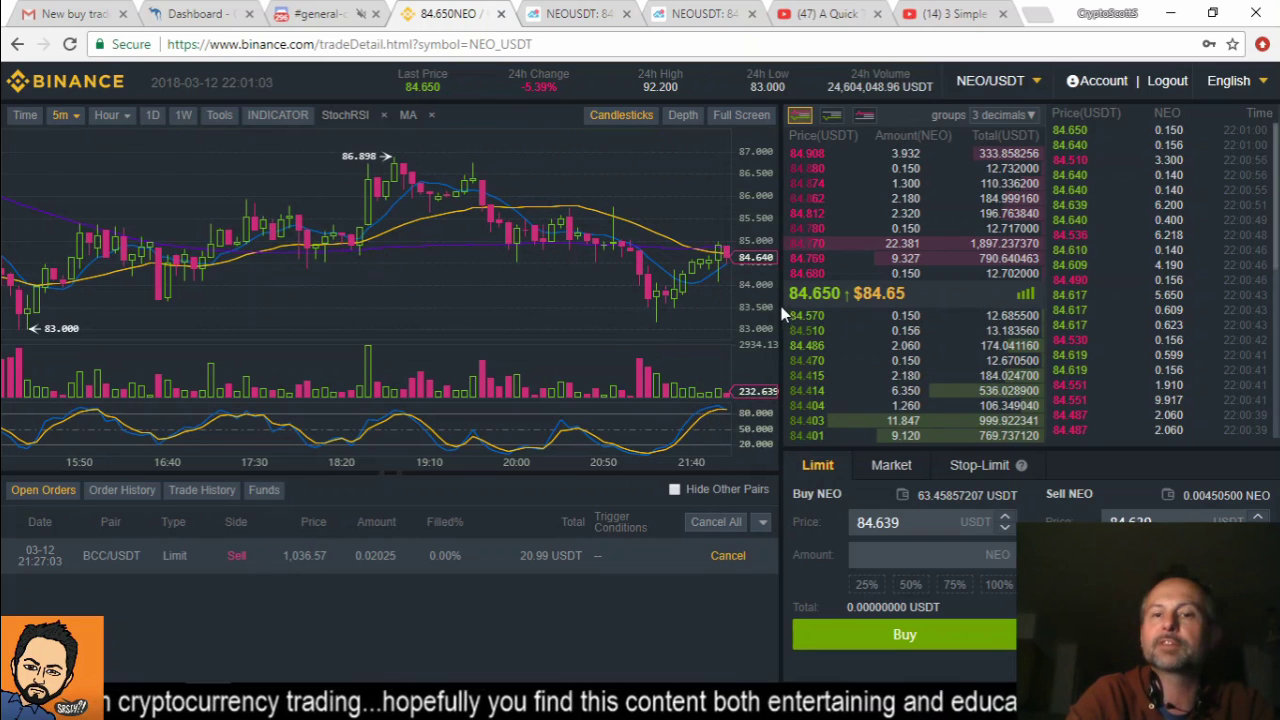
Step: Switch to Cryptohopper, inspect the details of the open NEO sell order, and close them
click(196, 14)
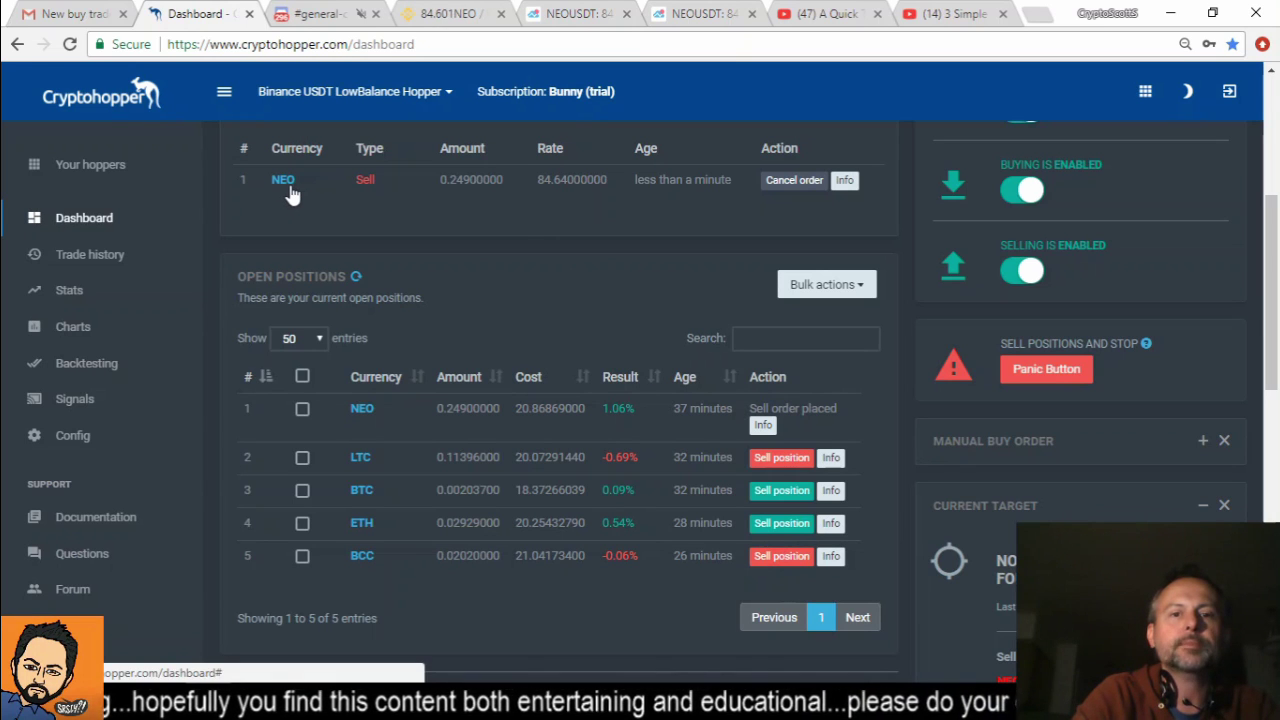
click(845, 181)
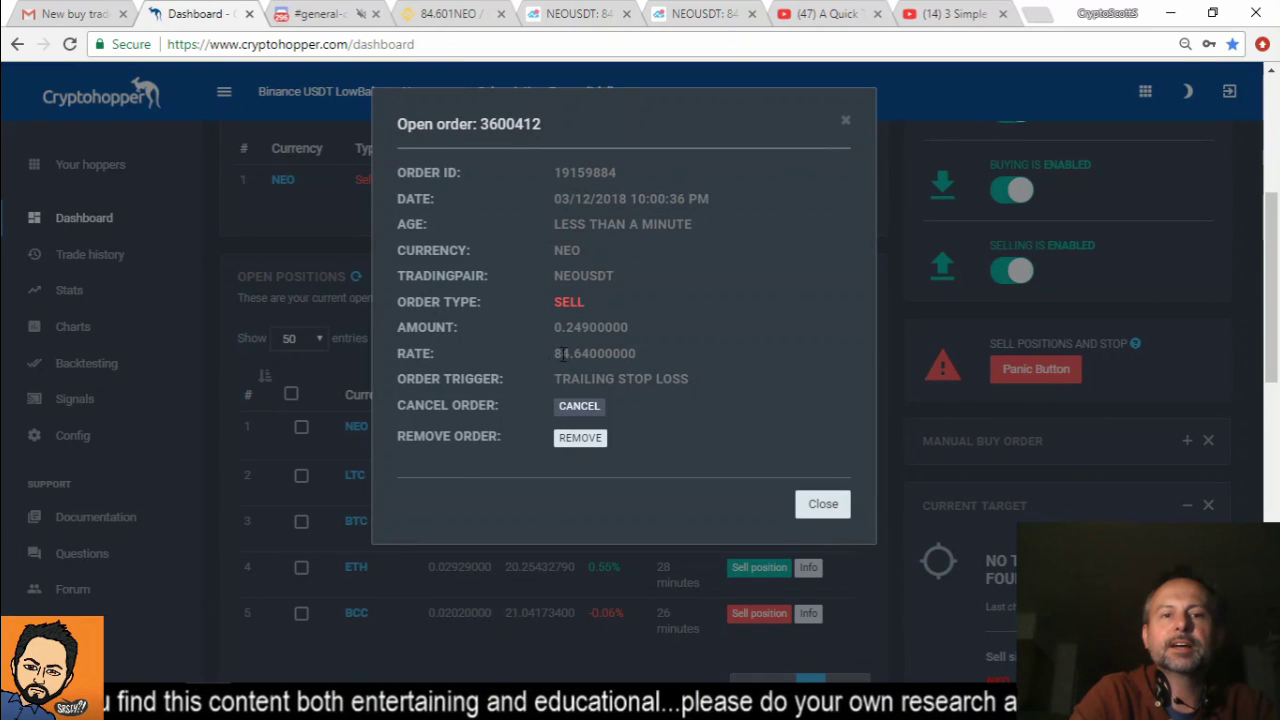
click(822, 506)
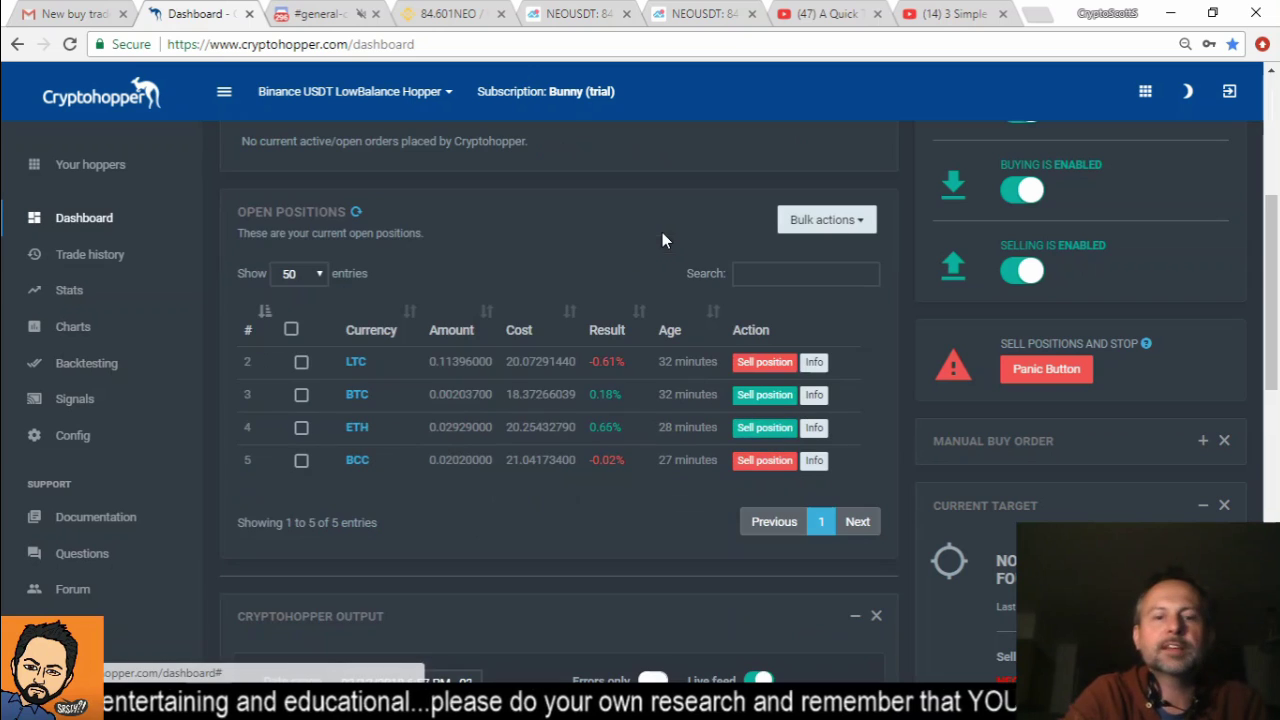
Step: Open the trade history, filter it by NEO, and highlight the result of the 9:17:47 PM sell trade
scroll(617, 258, up, 1)
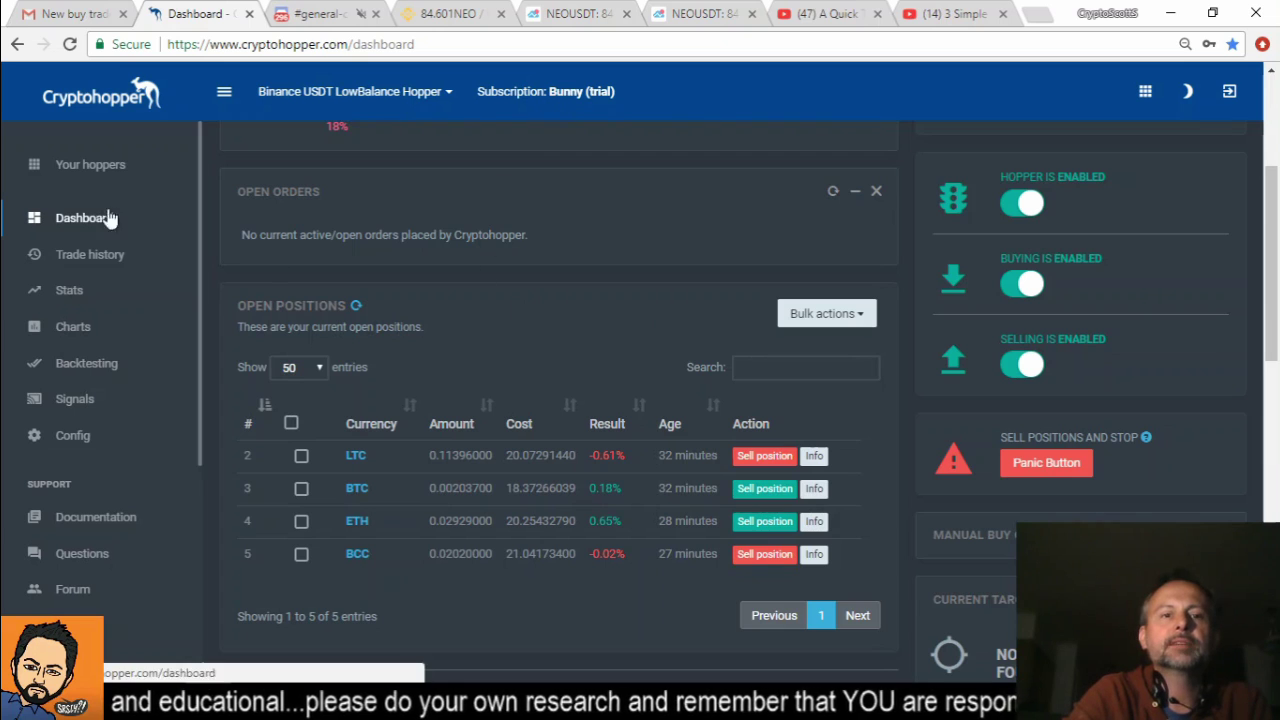
click(76, 256)
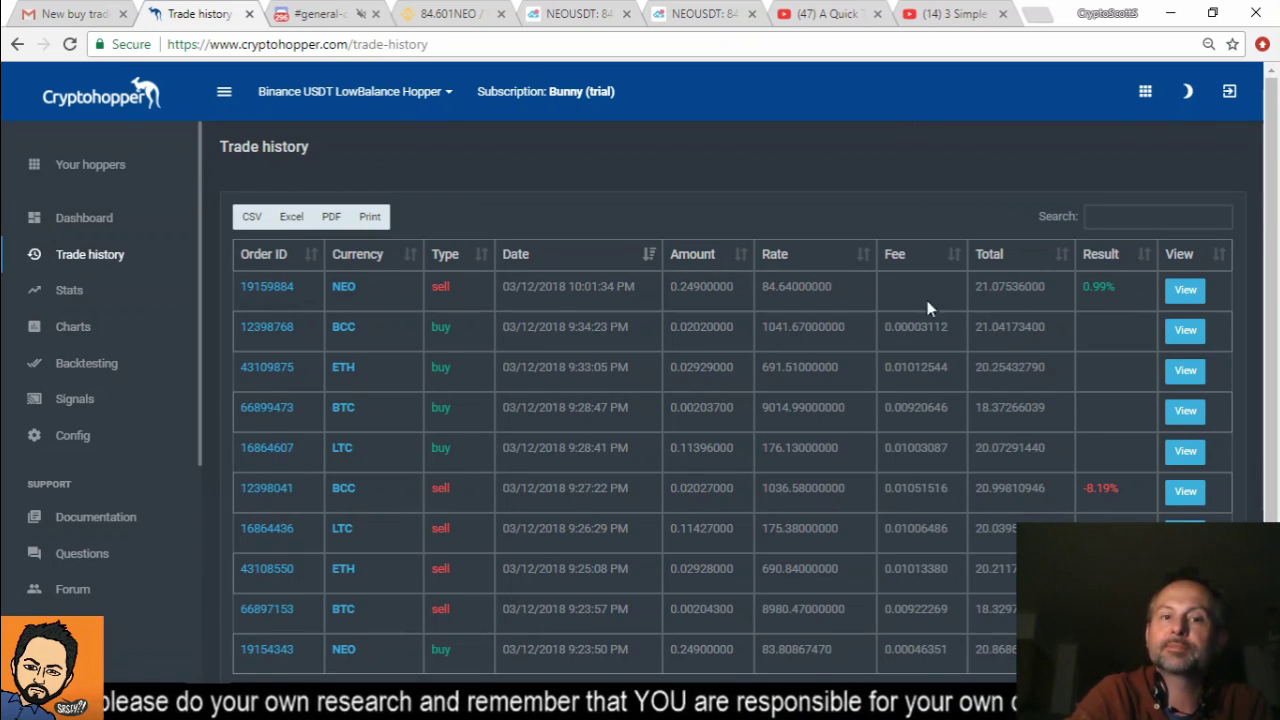
click(1133, 220)
text(NEO)
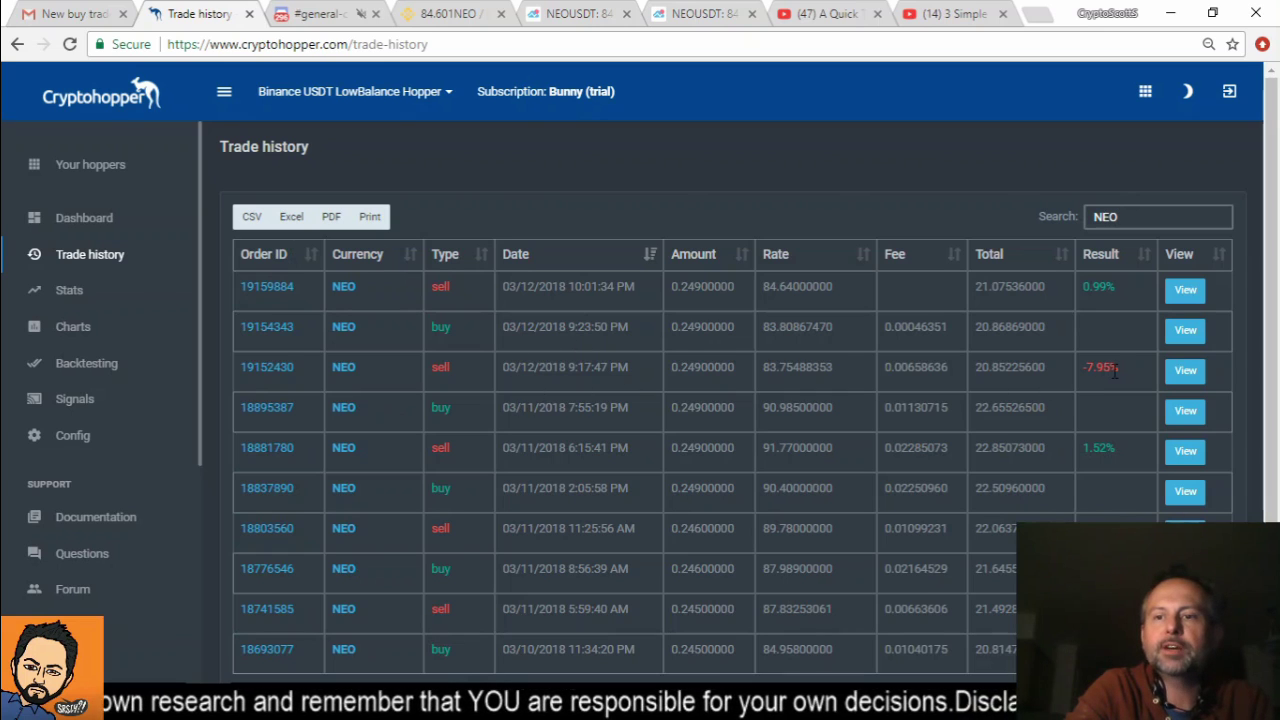
drag(1120, 368, 1062, 375)
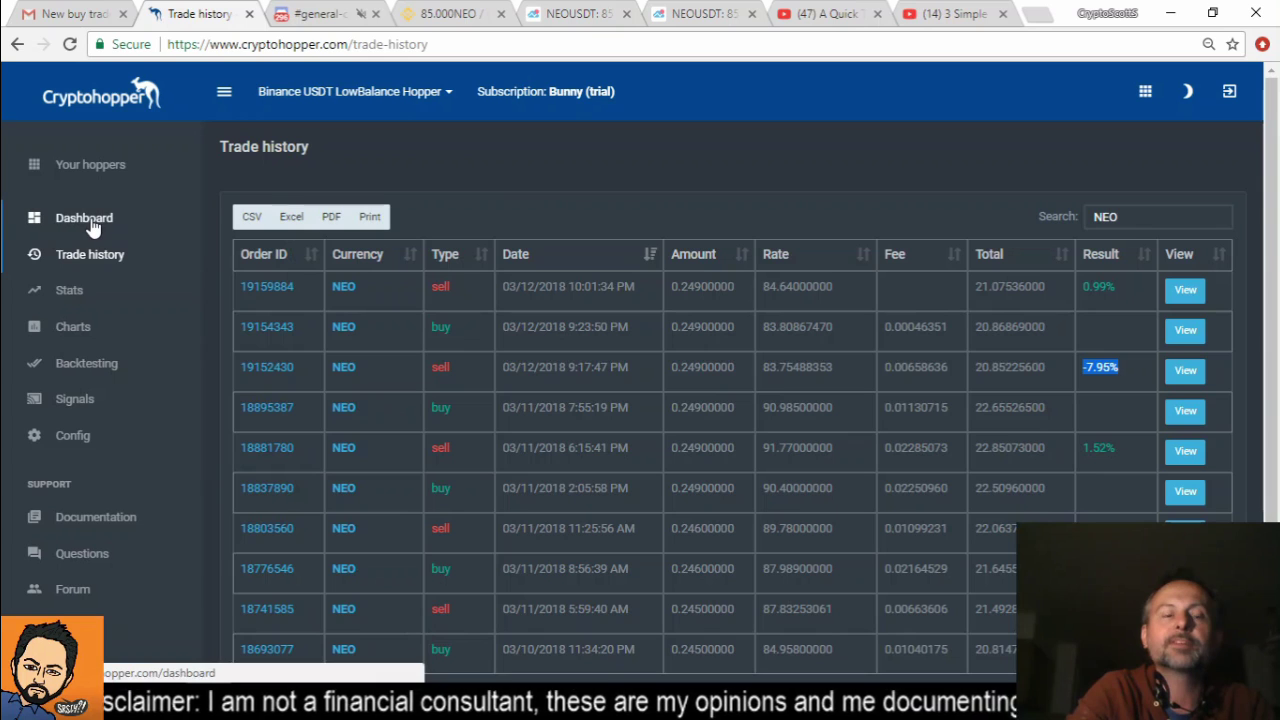
Step: Switch to Binance, look at the NEO/USDT chart, and change to the BTC/USDT market
click(445, 15)
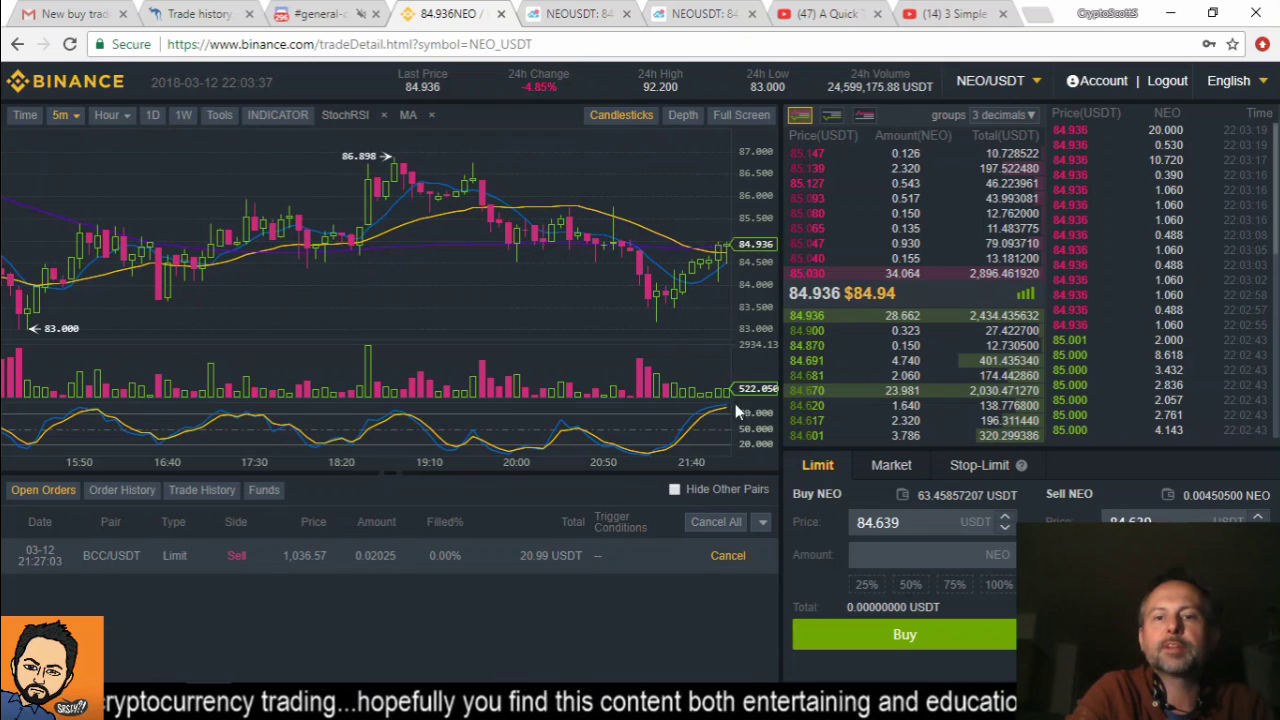
click(994, 80)
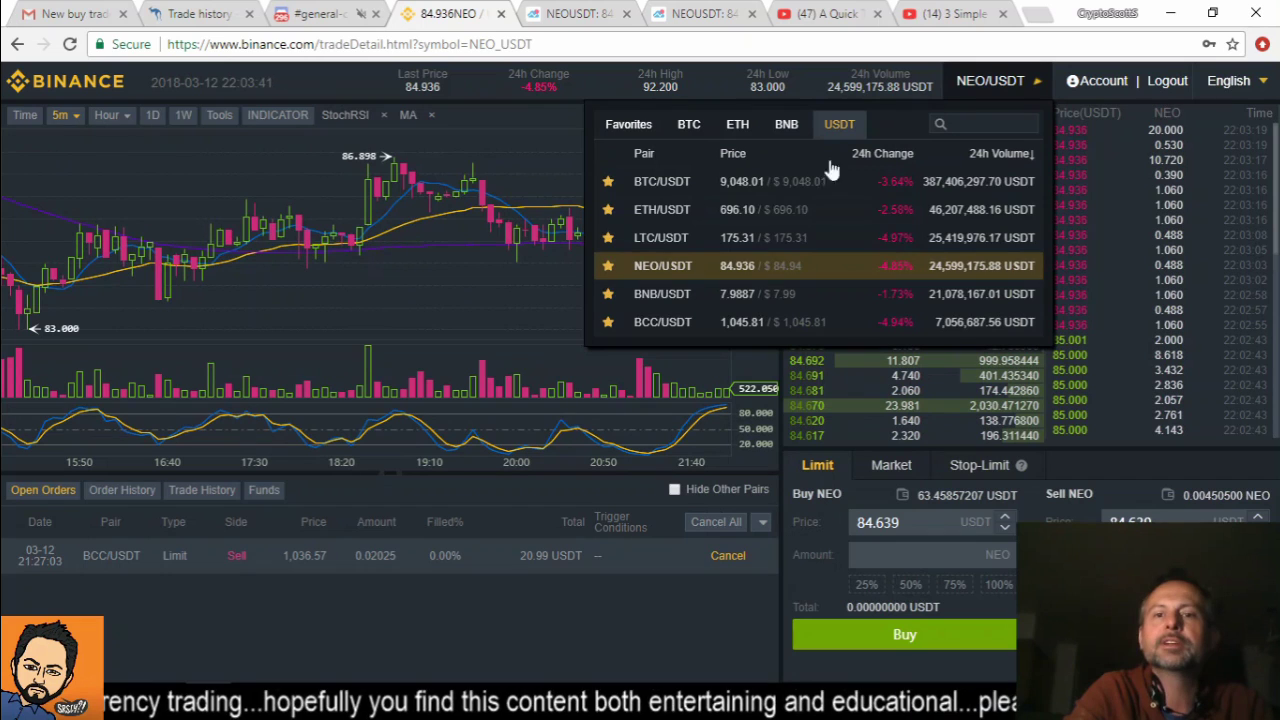
click(683, 178)
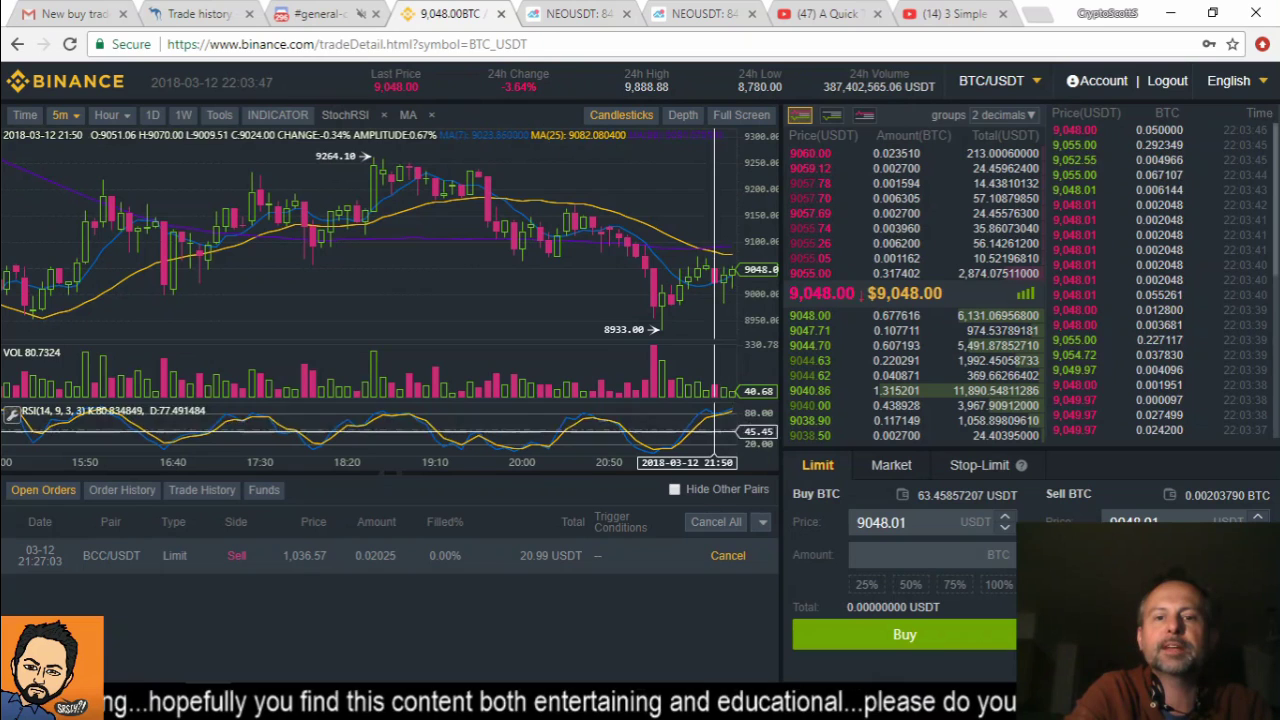
Step: Return to the Cryptohopper dashboard, refresh the open positions, and review the results of the remaining coins
click(200, 14)
click(80, 222)
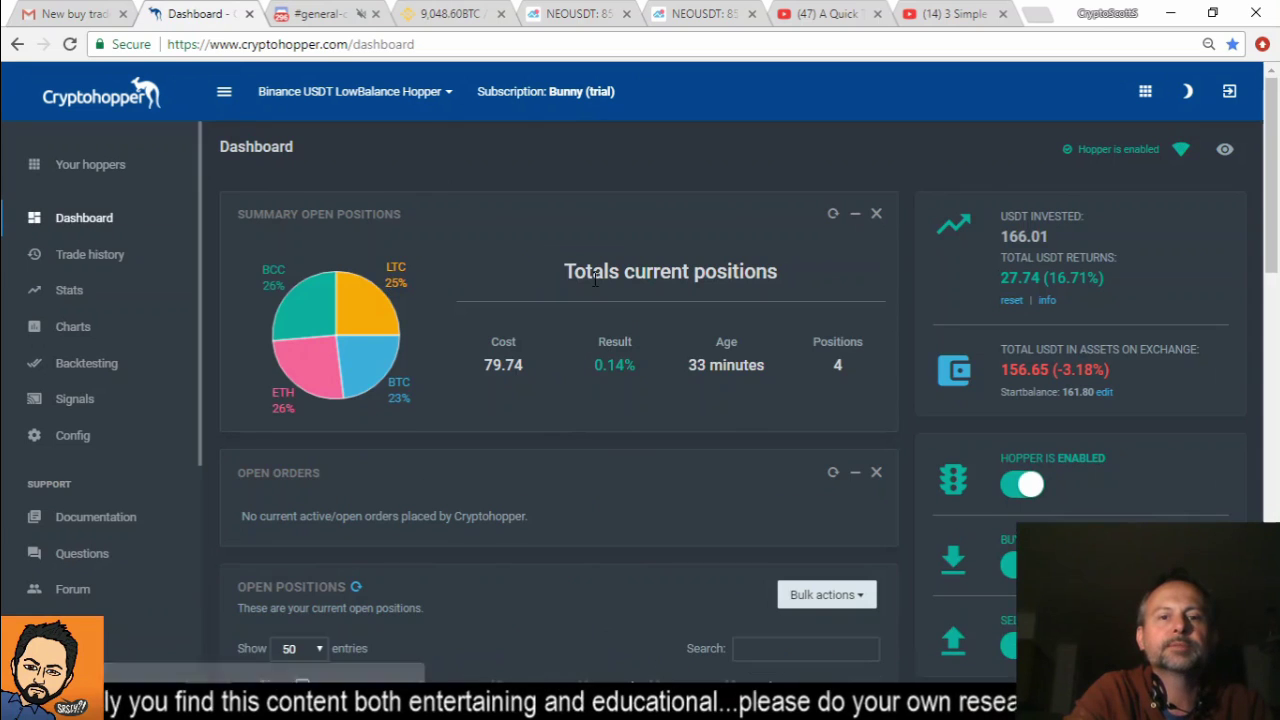
scroll(634, 276, down, 2)
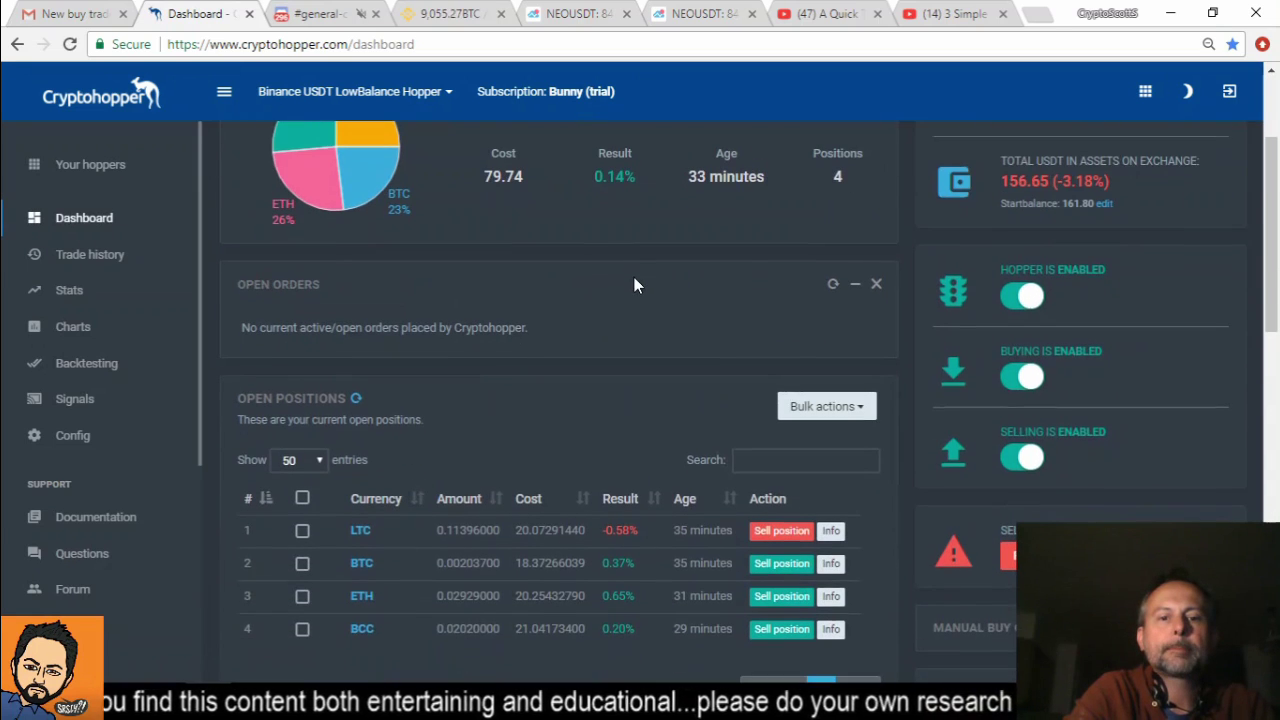
scroll(634, 280, down, 2)
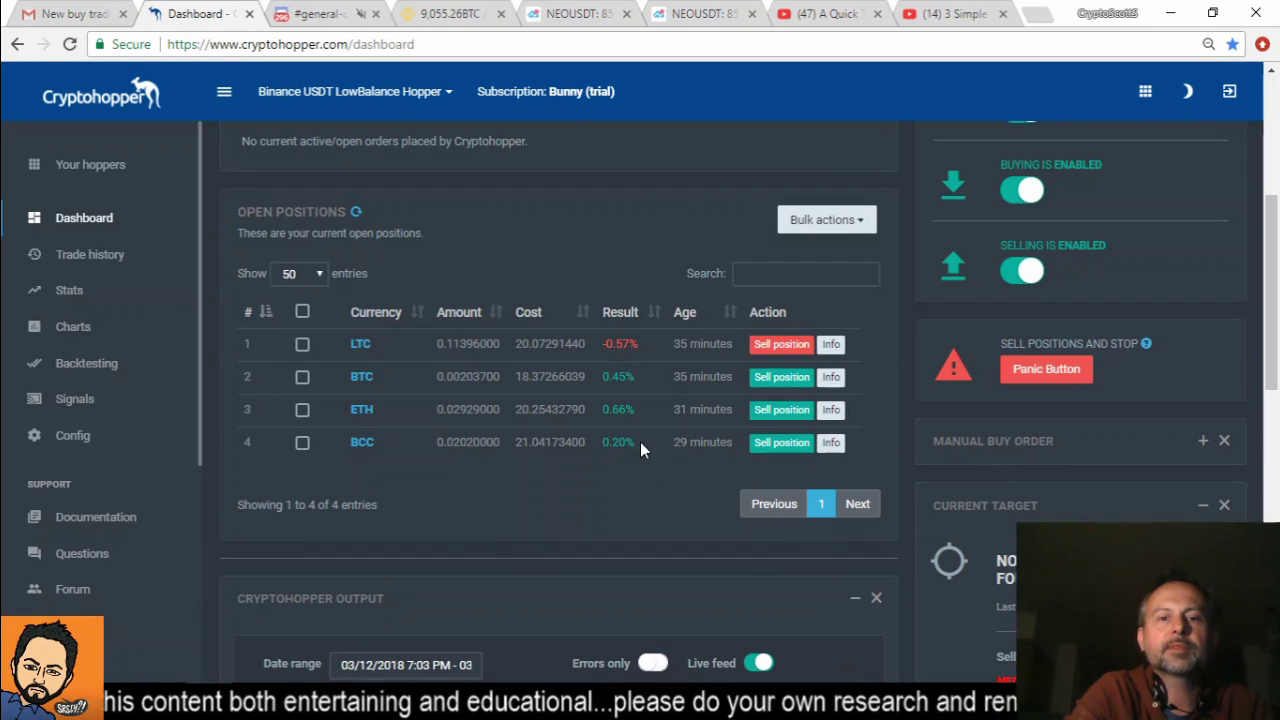
click(355, 214)
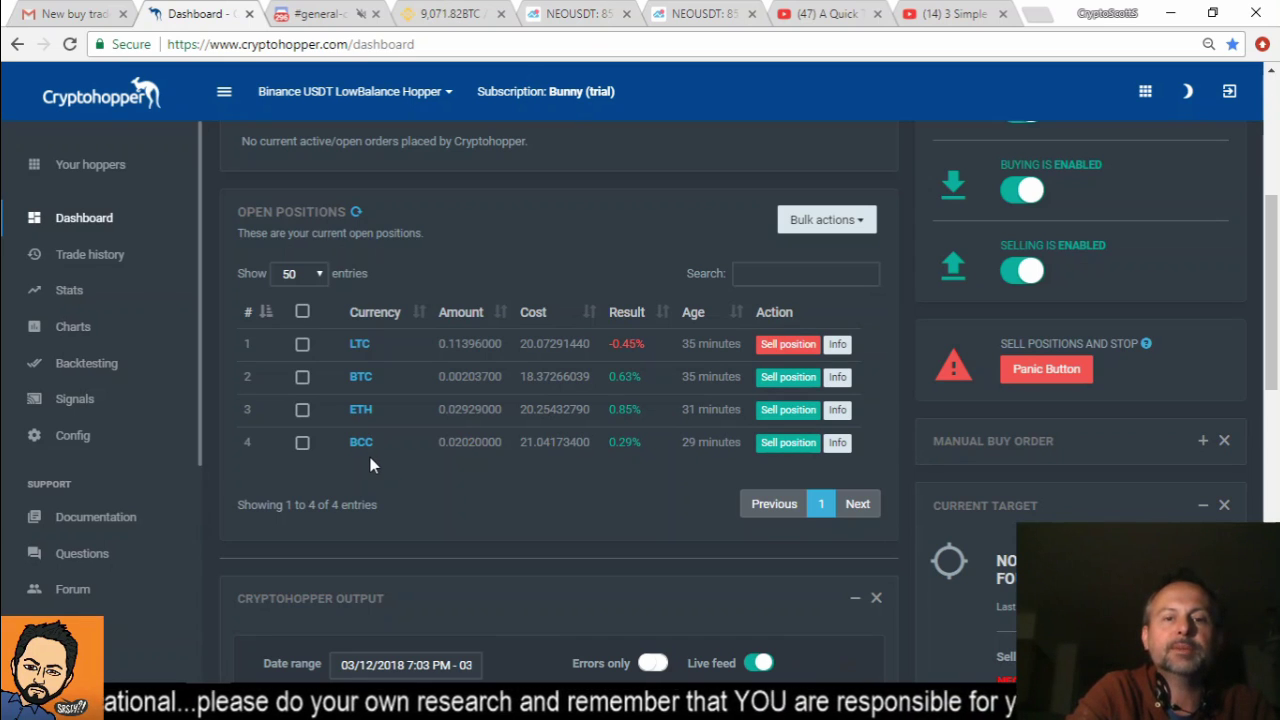
scroll(493, 454, up, 2)
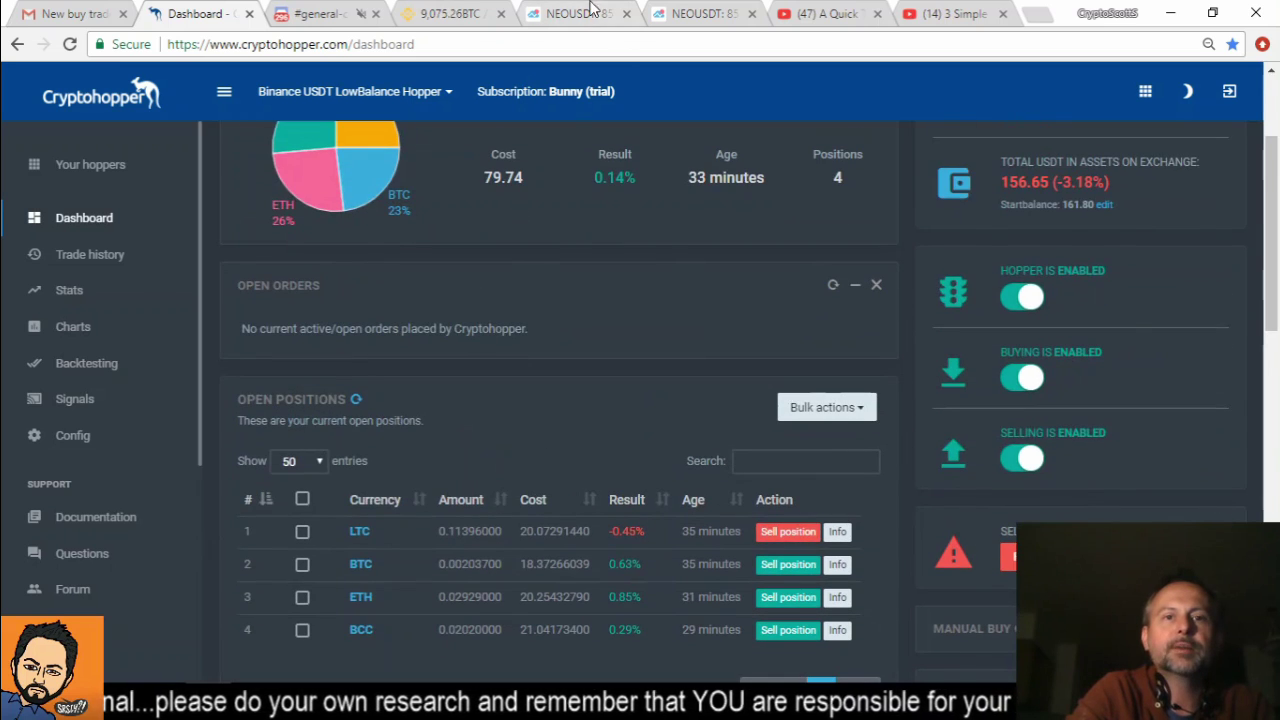
Step: Switch to Binance, show the list of USDT market pairs, and reload the BTC/USDT page
click(450, 13)
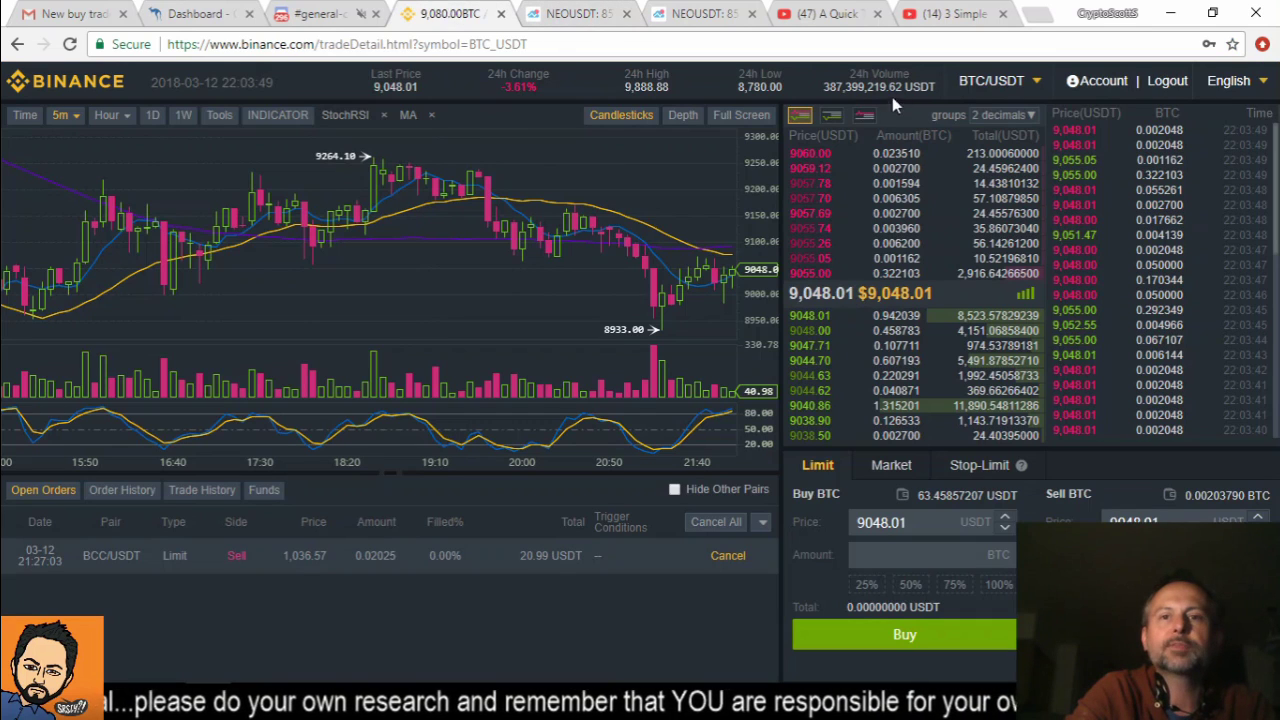
click(1012, 90)
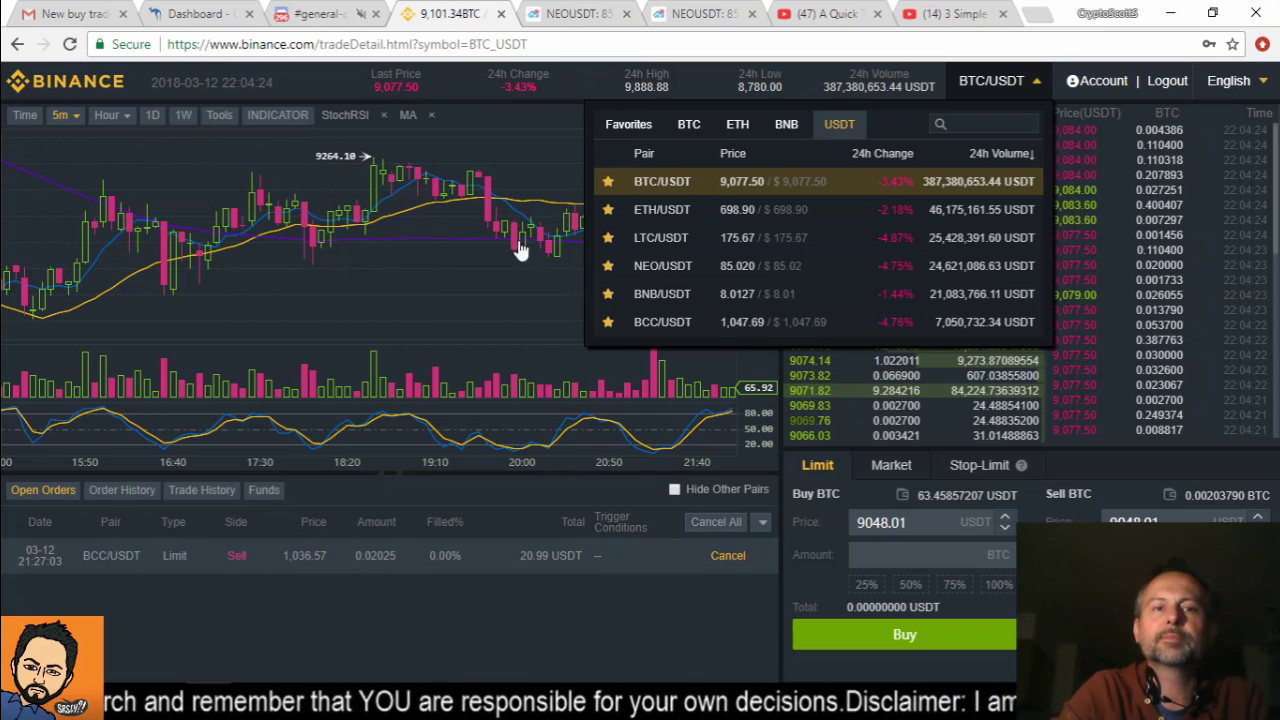
click(70, 45)
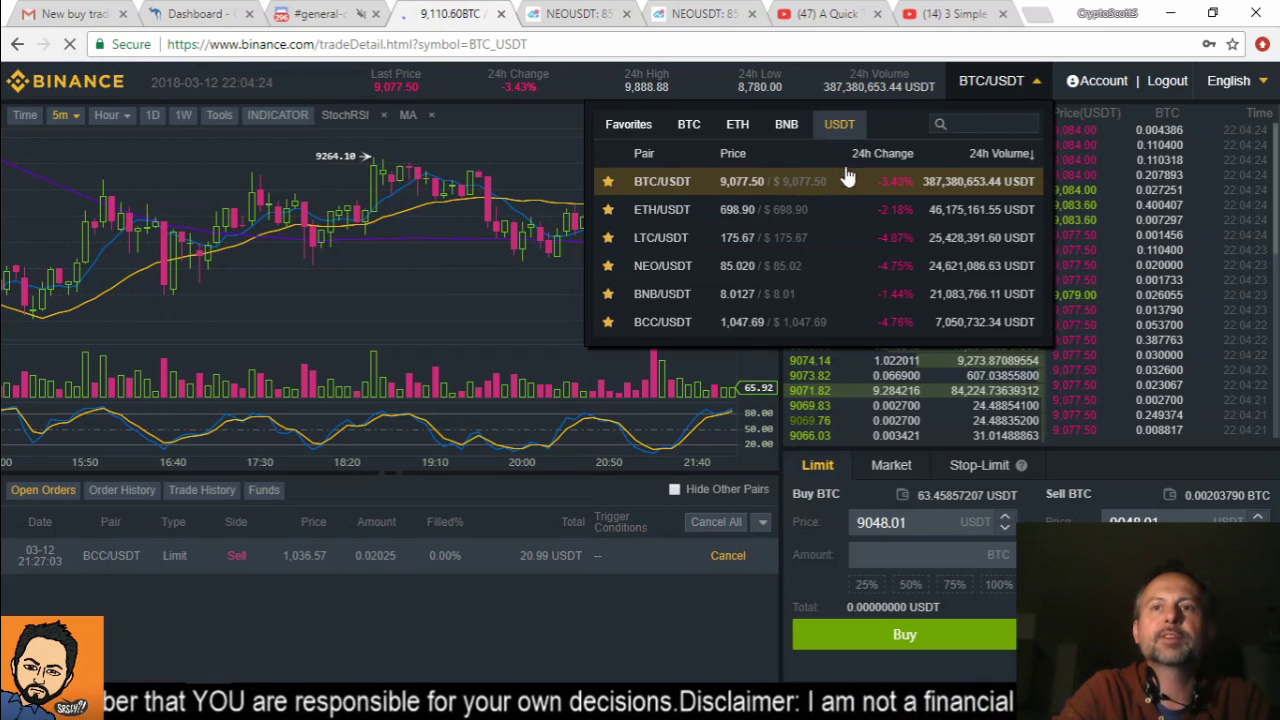
Step: Switch to Cryptohopper, view the details of the open ETH position, and close them
click(195, 14)
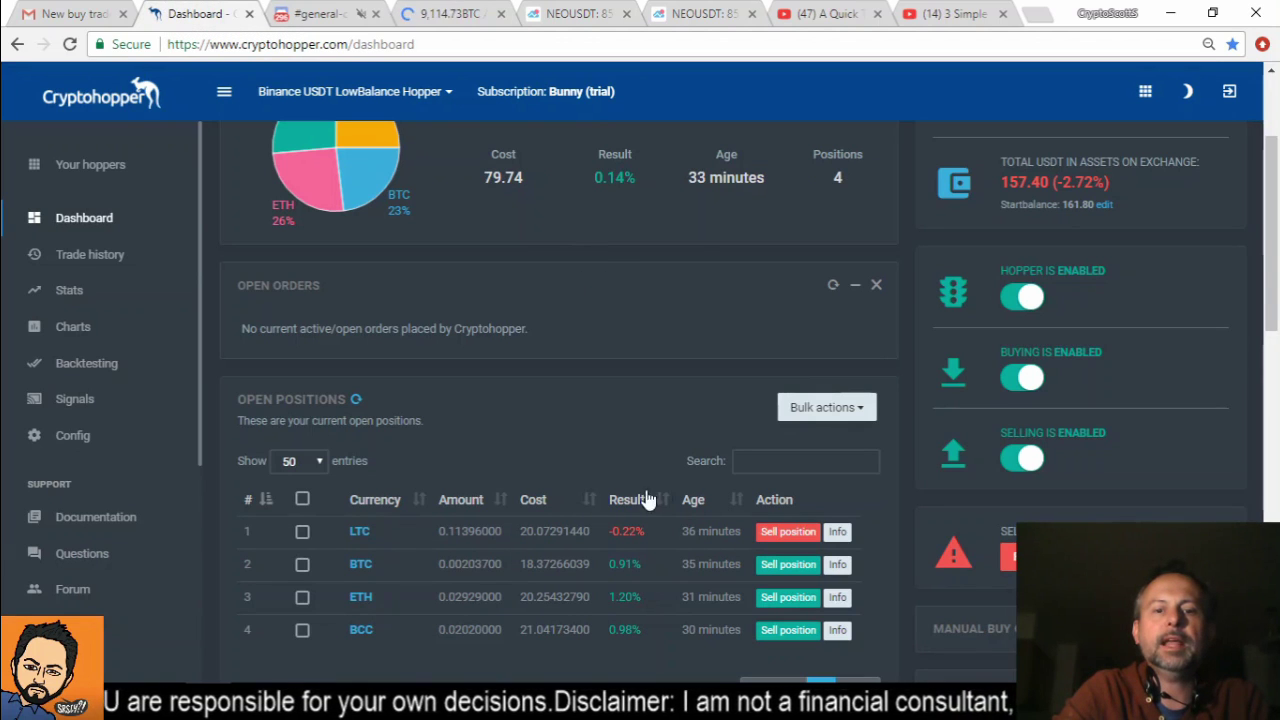
scroll(643, 500, down, 1)
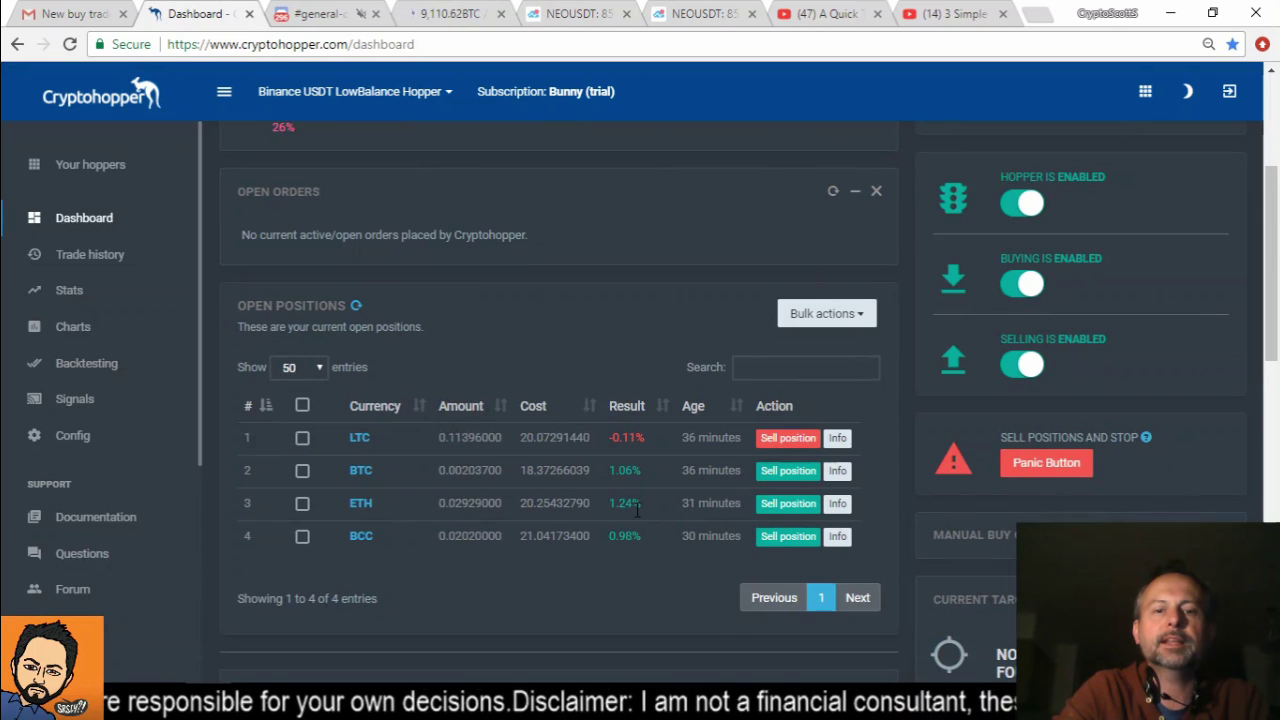
click(839, 504)
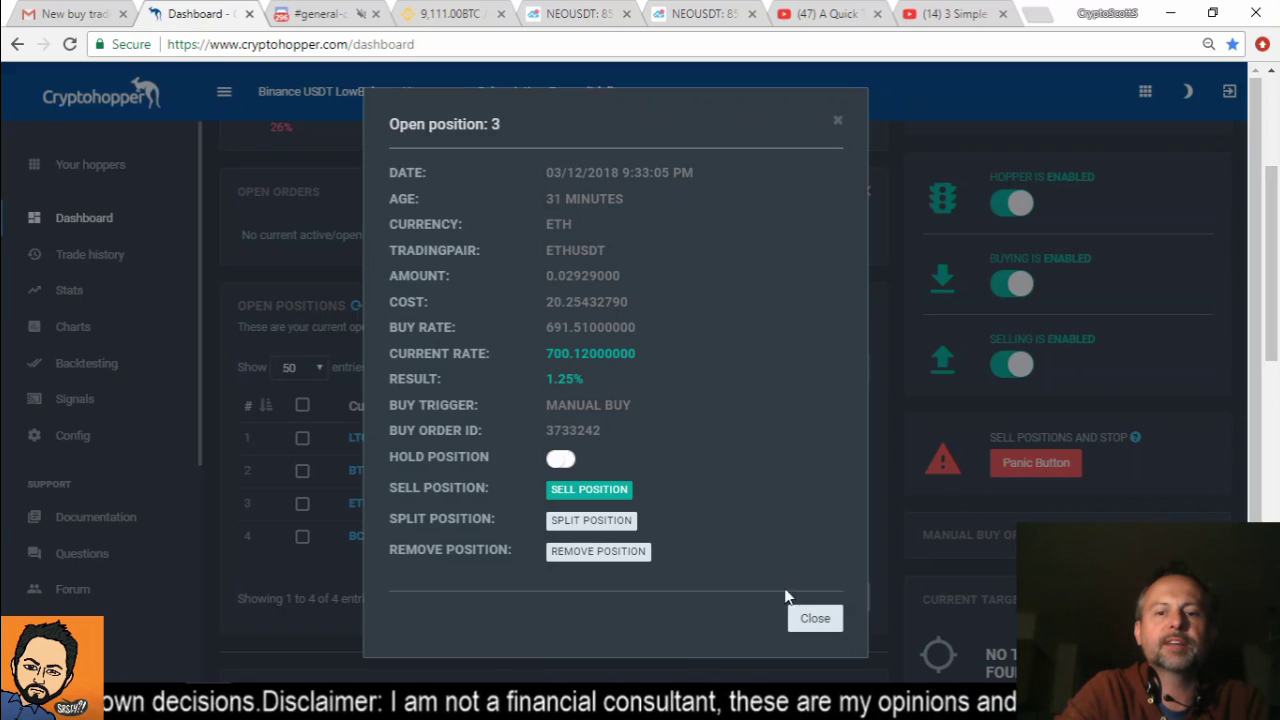
click(815, 618)
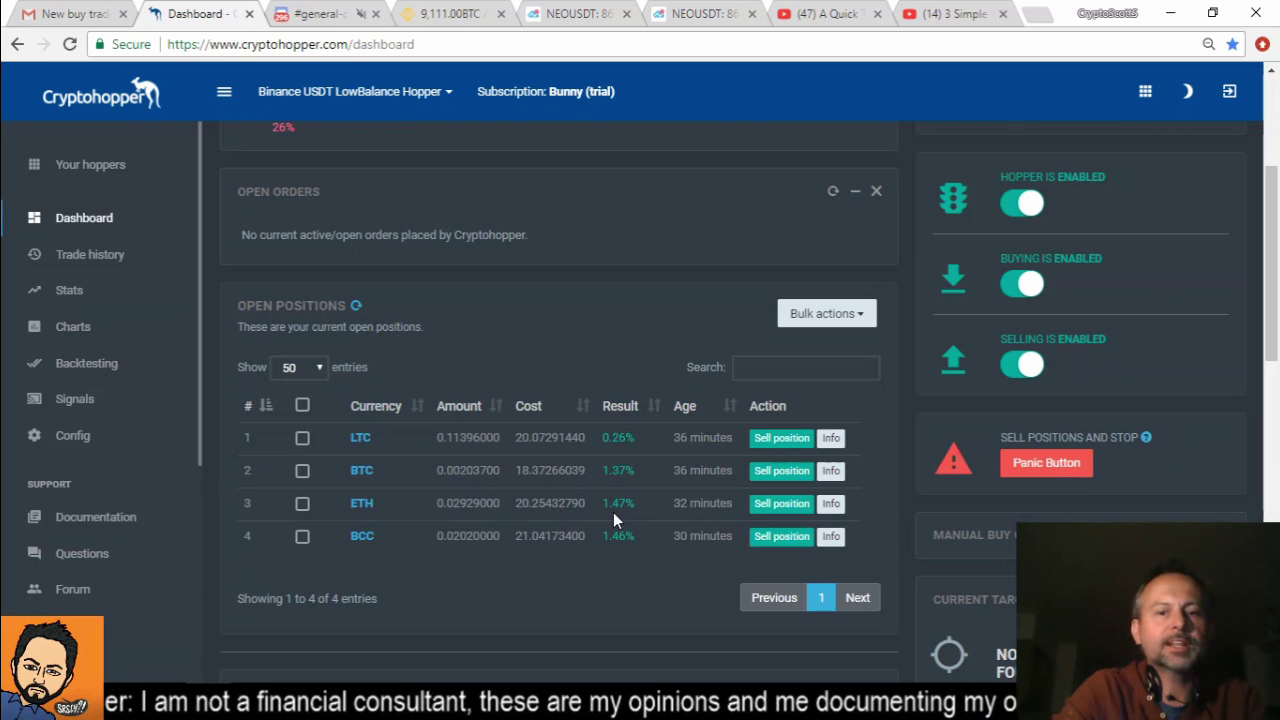
Step: Recheck the ETH position's details, and compare the totals summary with the results in the open positions list
click(830, 504)
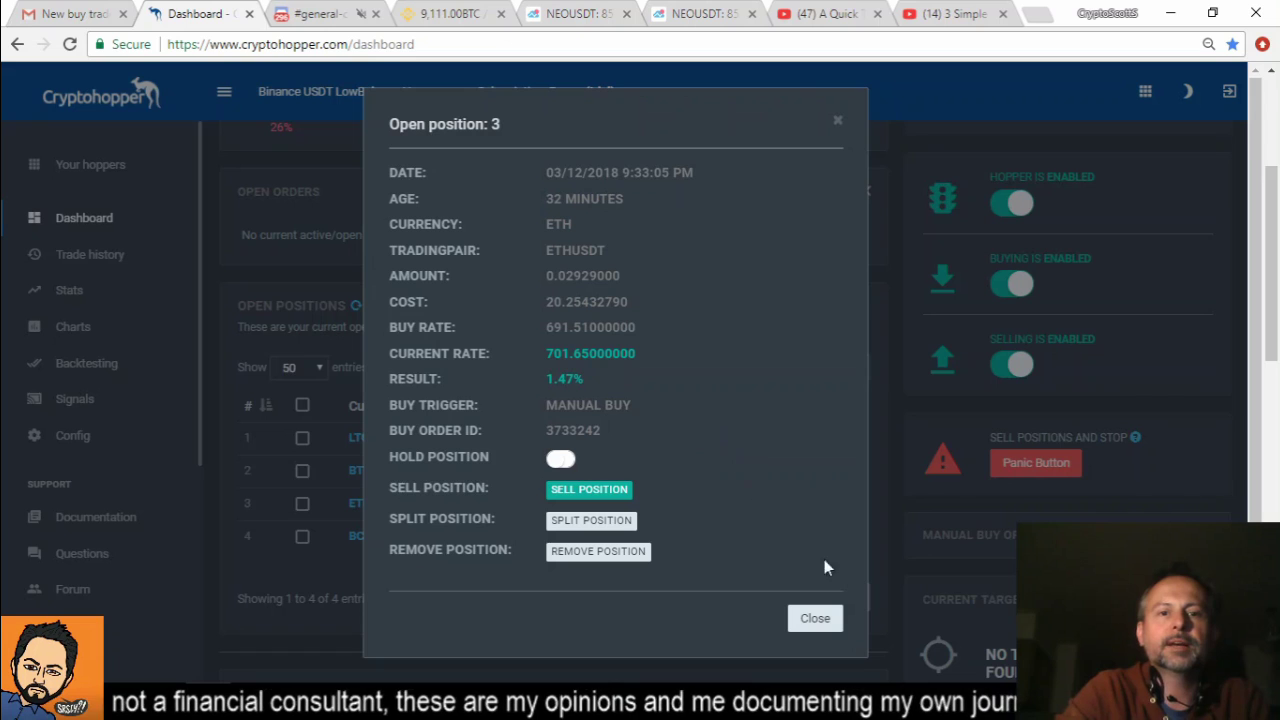
click(815, 619)
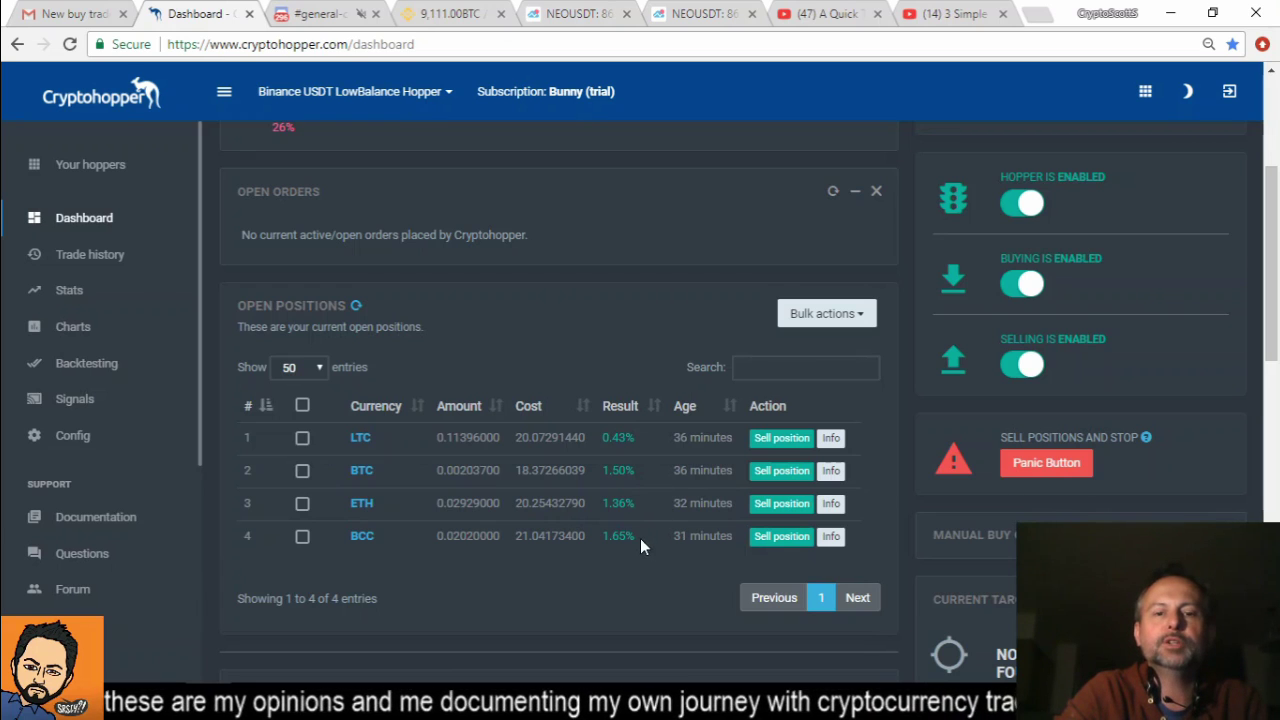
scroll(636, 487, up, 2)
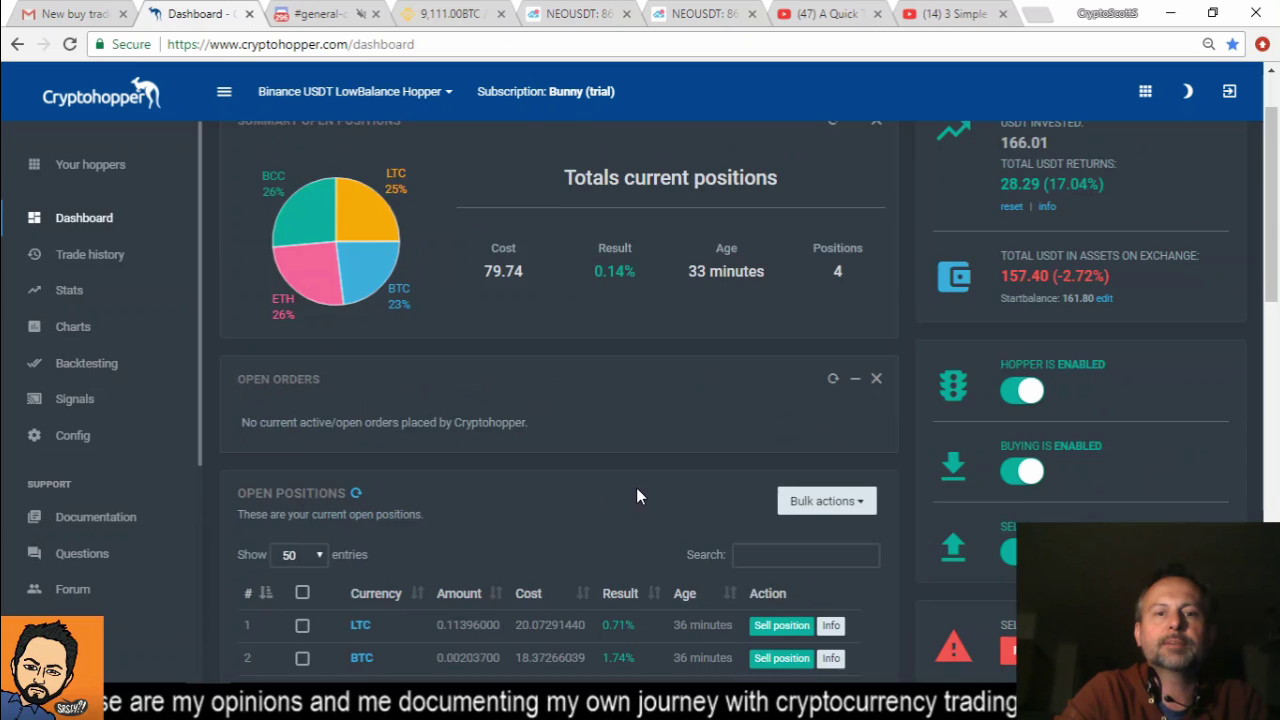
scroll(636, 487, down, 2)
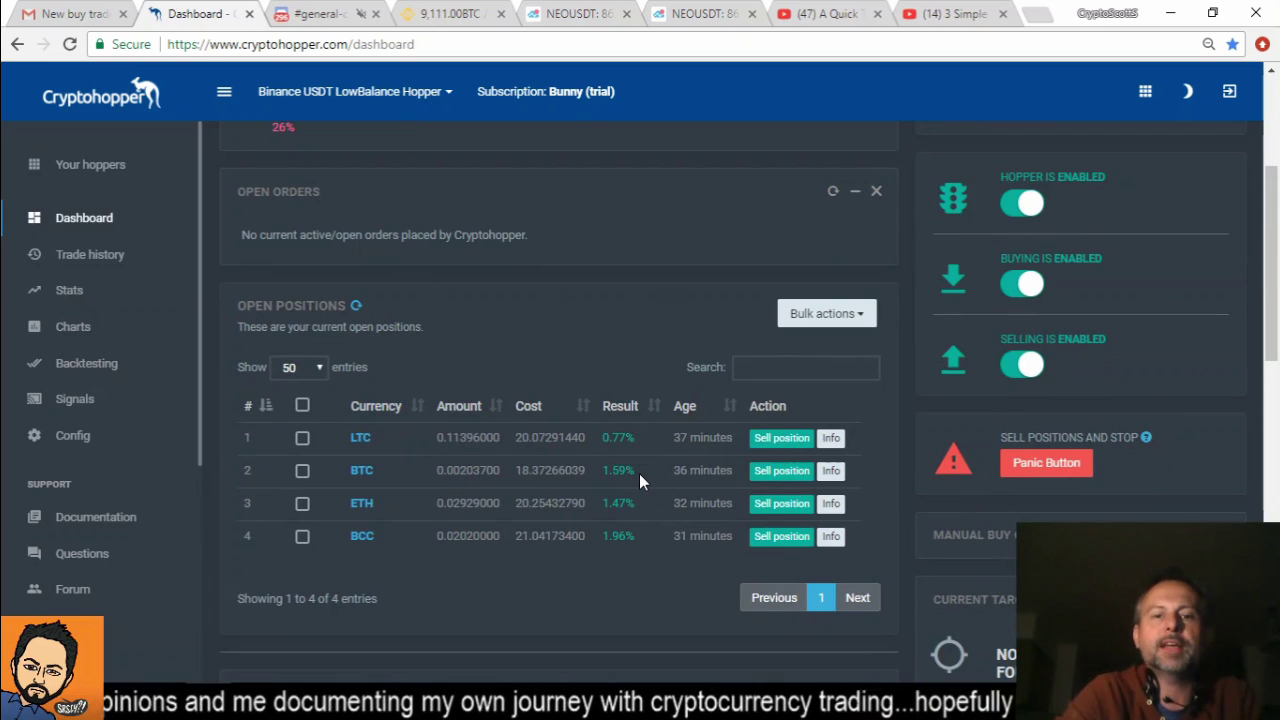
scroll(657, 480, up, 1)
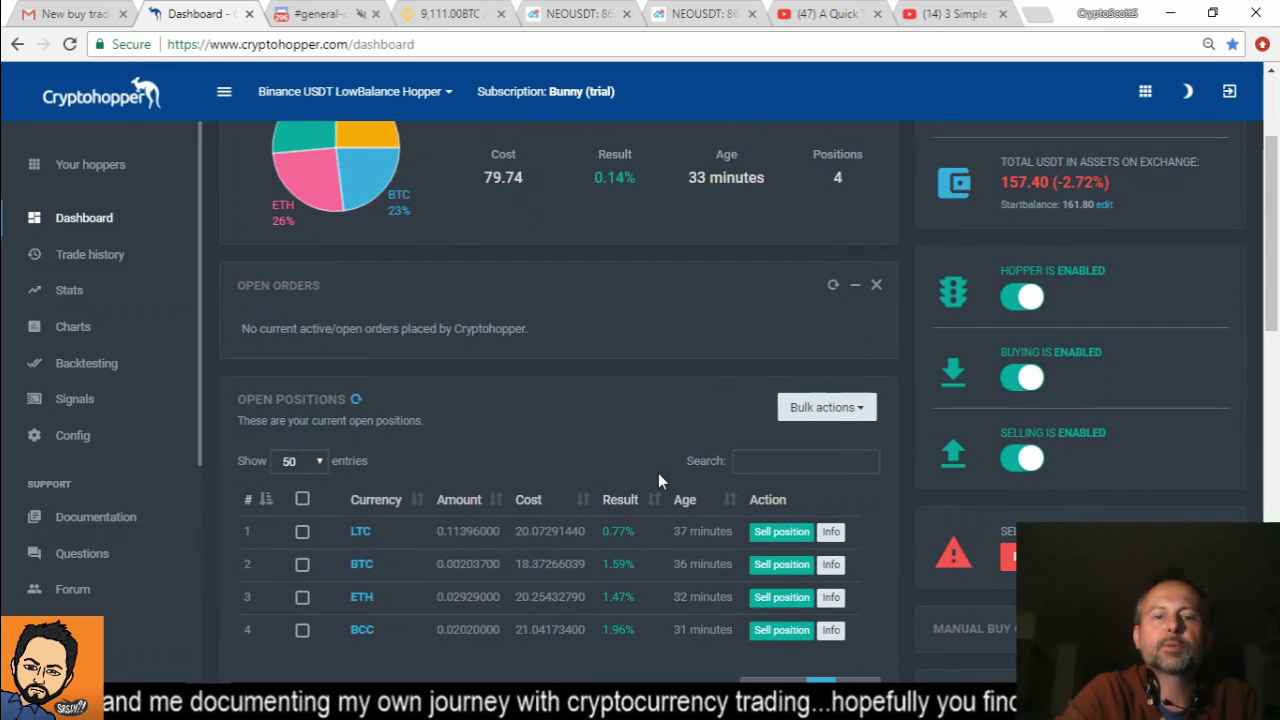
scroll(658, 473, down, 1)
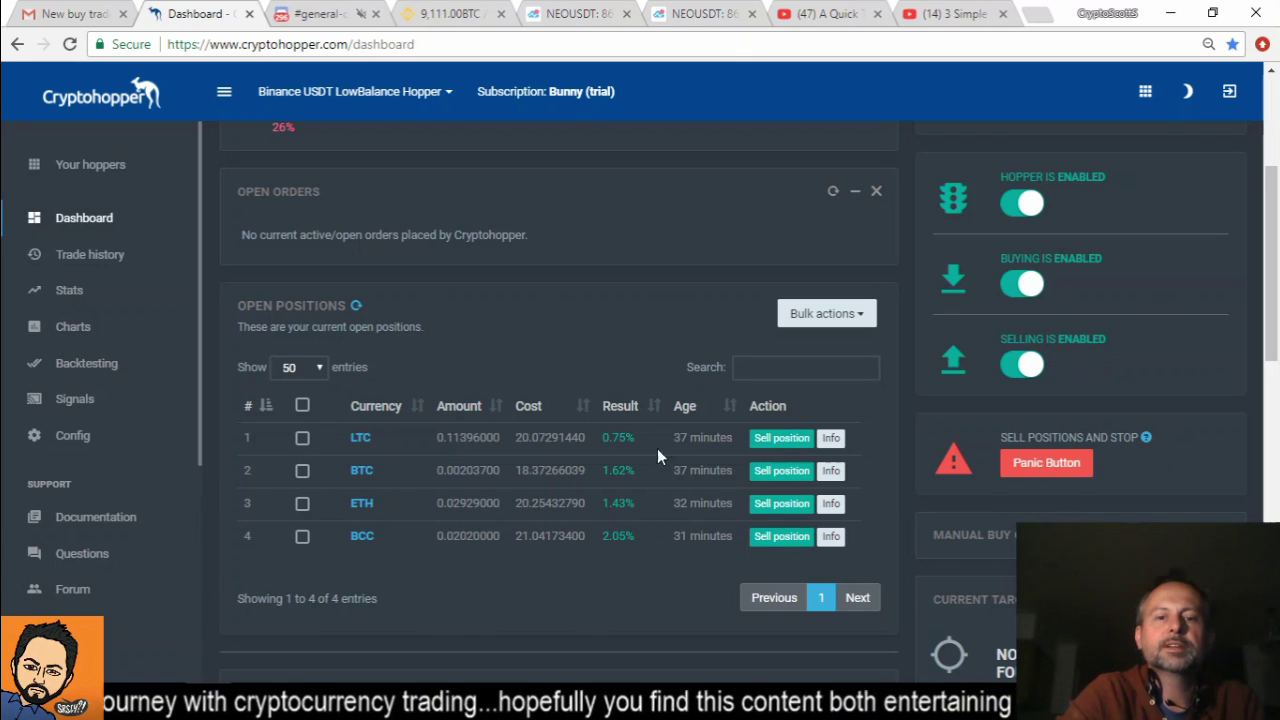
Step: Switch to Binance and review the LTC/USDT, ETH/USDT, NEO/USDT and BCC/USDT charts one after another
click(434, 18)
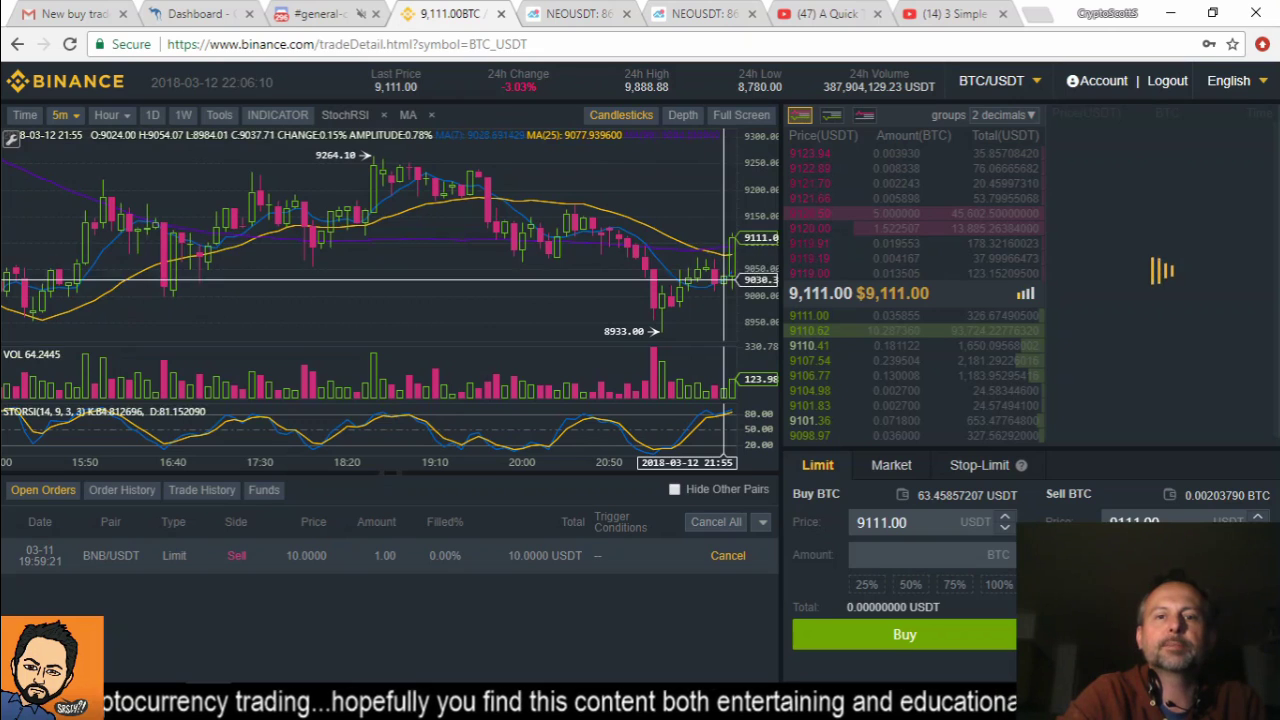
click(969, 88)
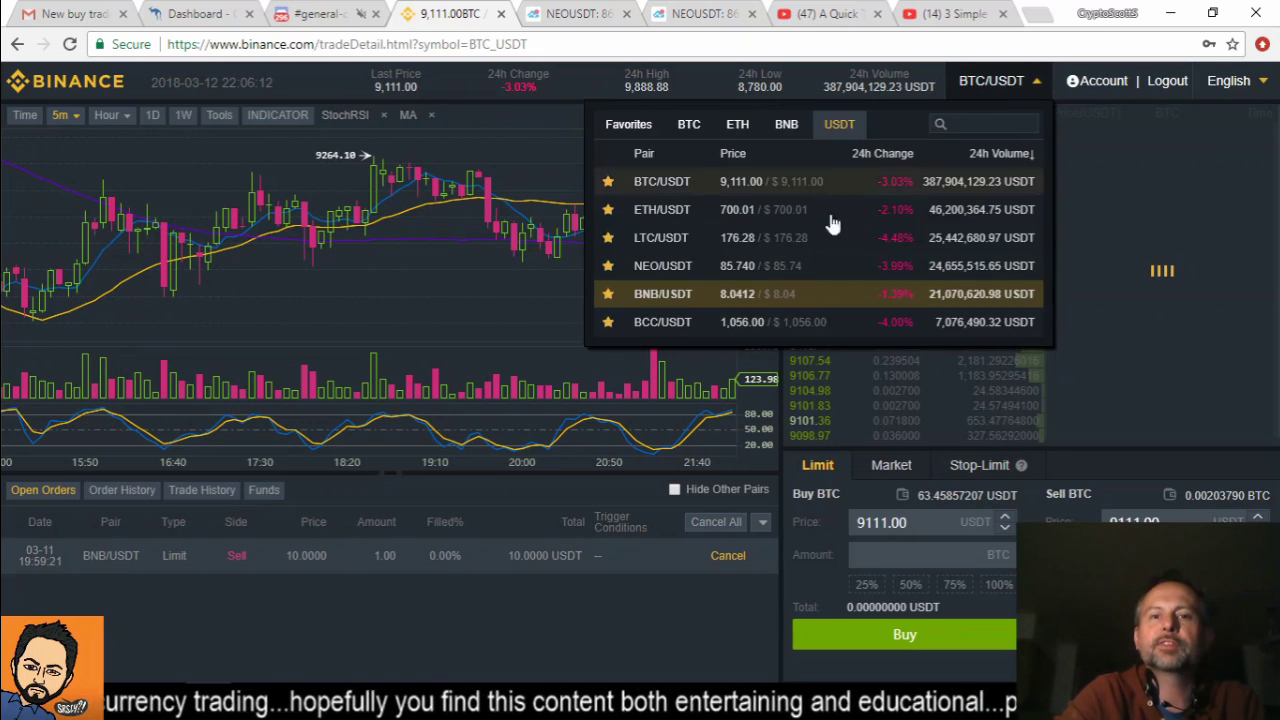
click(714, 247)
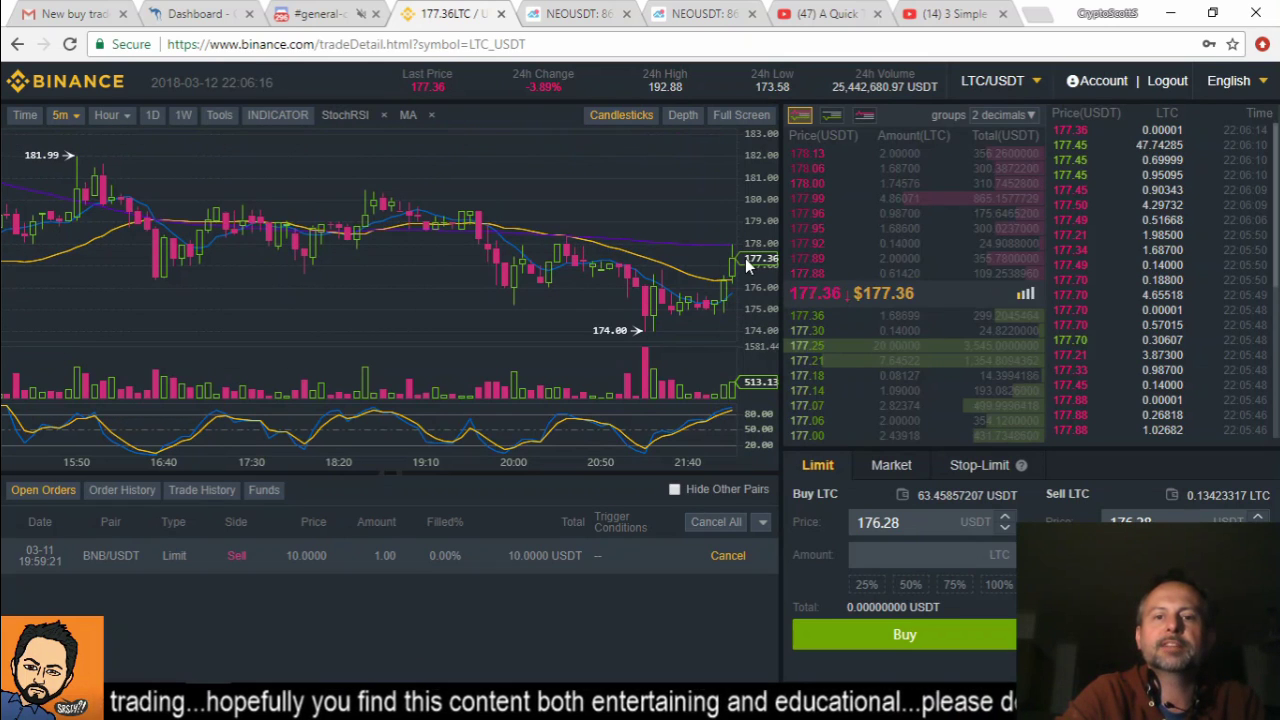
click(974, 86)
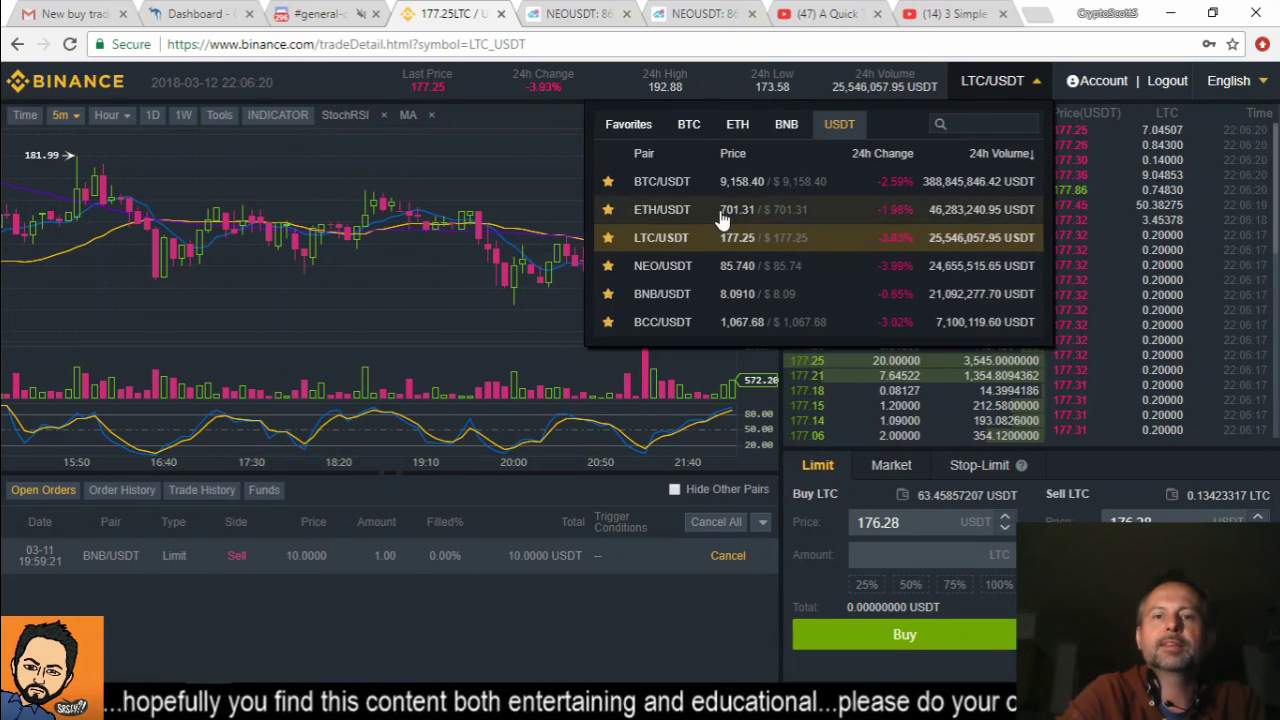
click(718, 212)
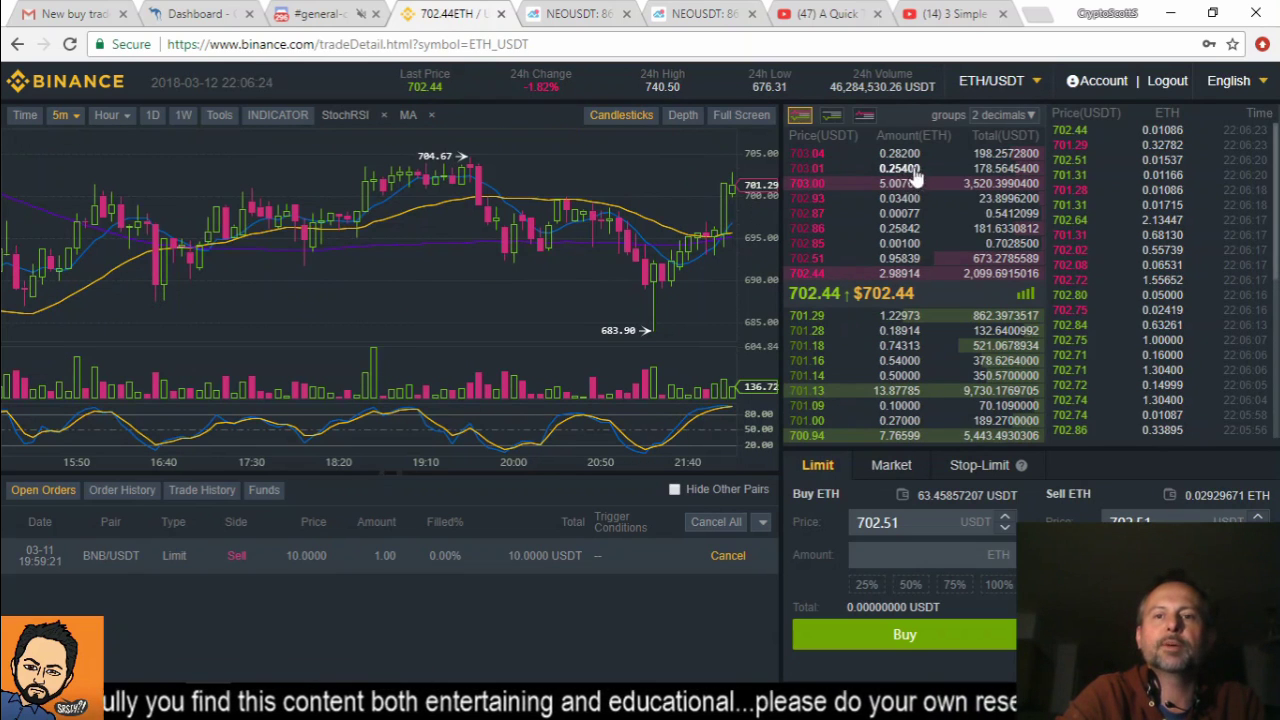
click(980, 88)
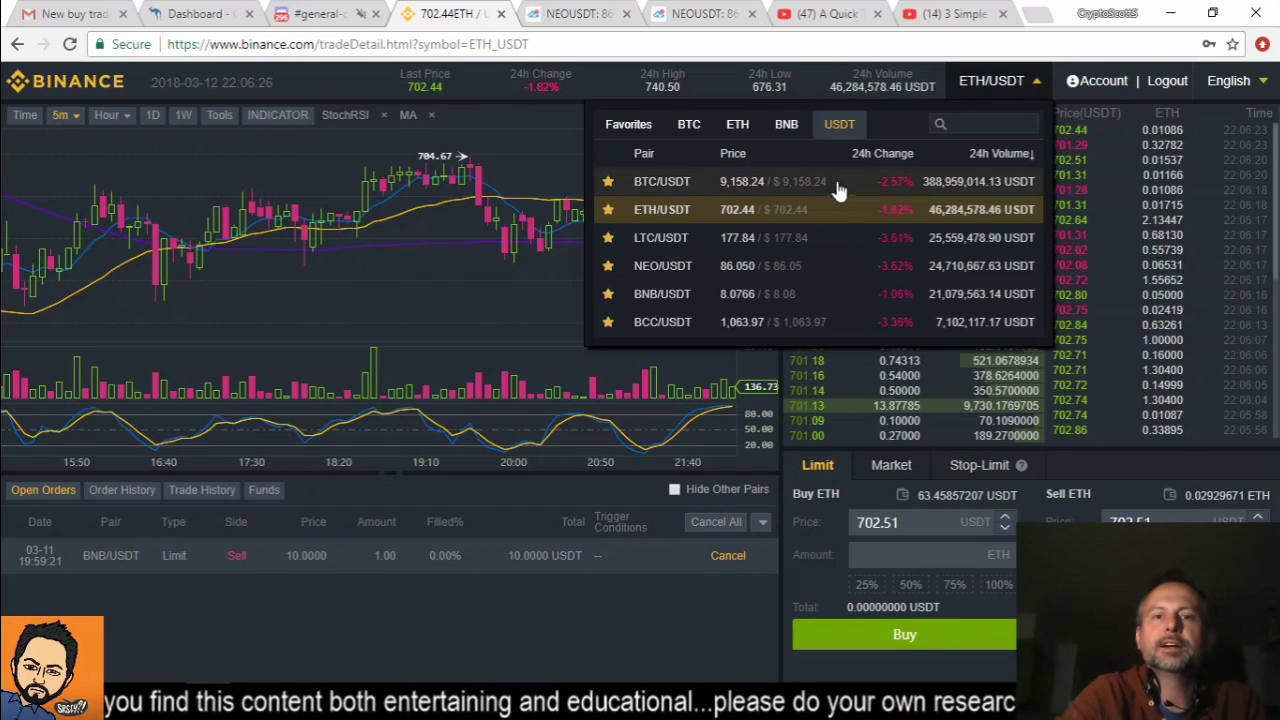
click(799, 266)
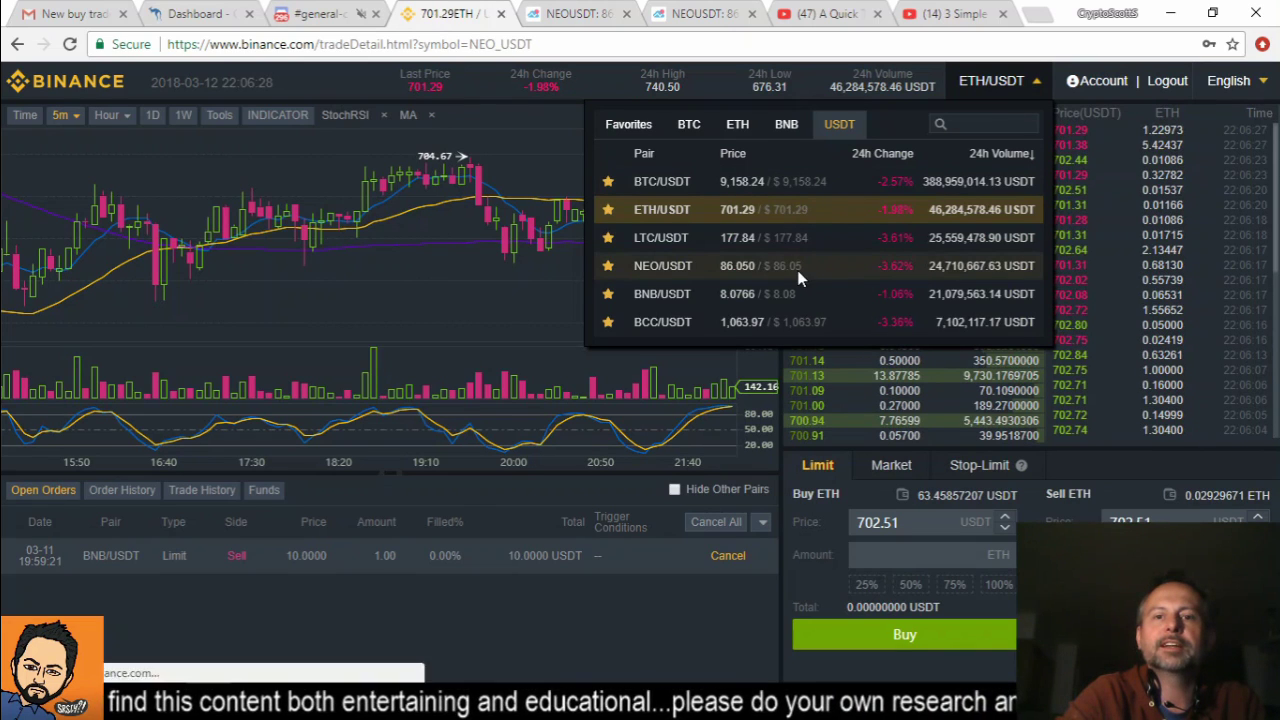
click(1000, 80)
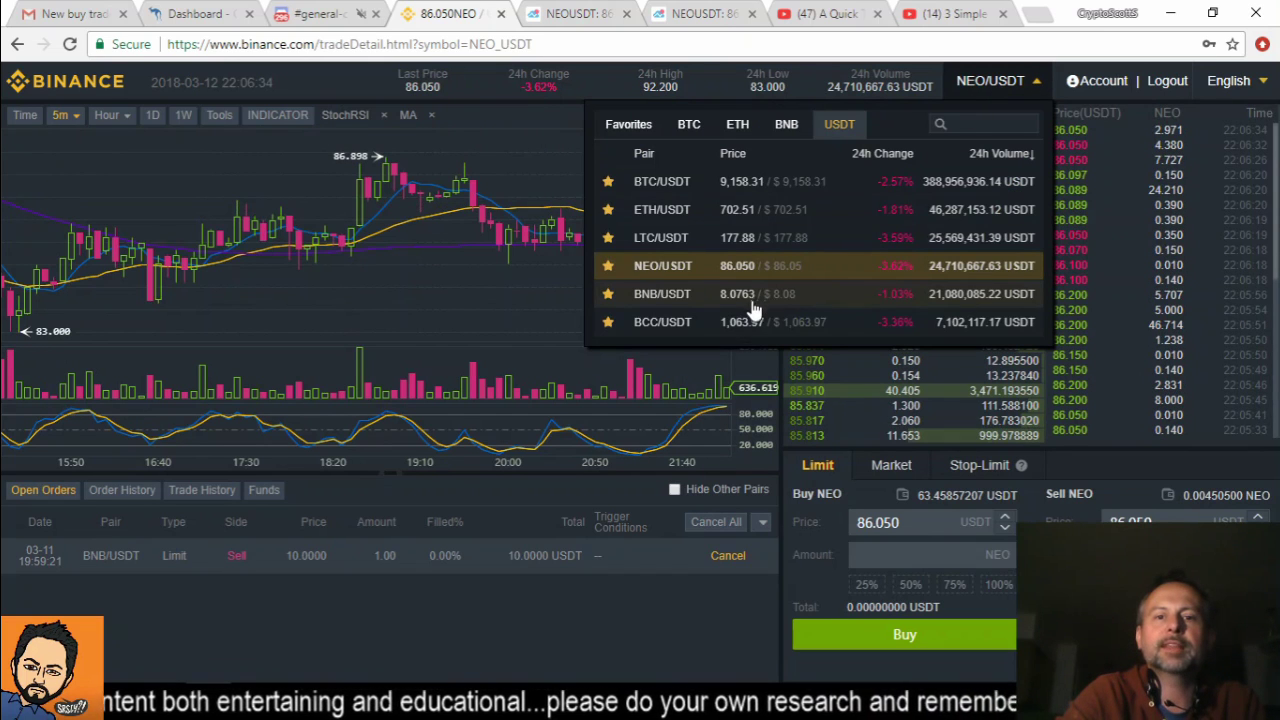
click(725, 322)
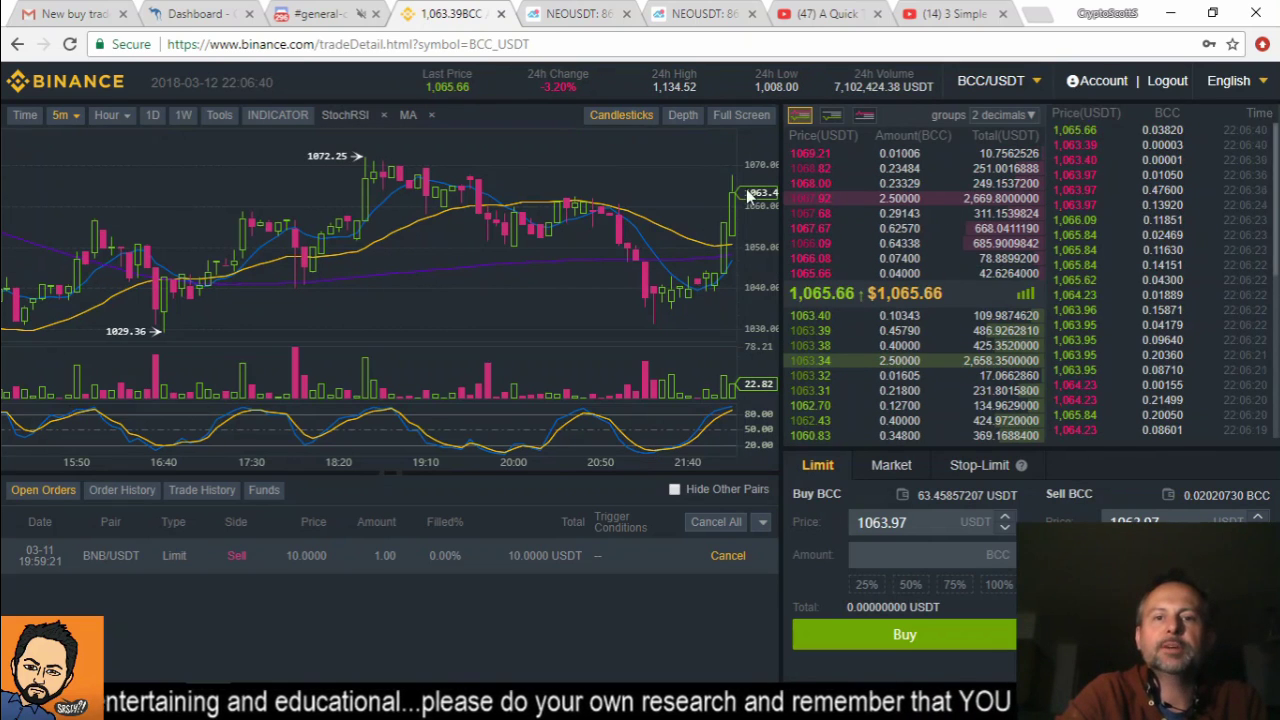
Step: Return to the Cryptohopper dashboard, view the open BCC position's details, and close them to review the open positions list
click(200, 16)
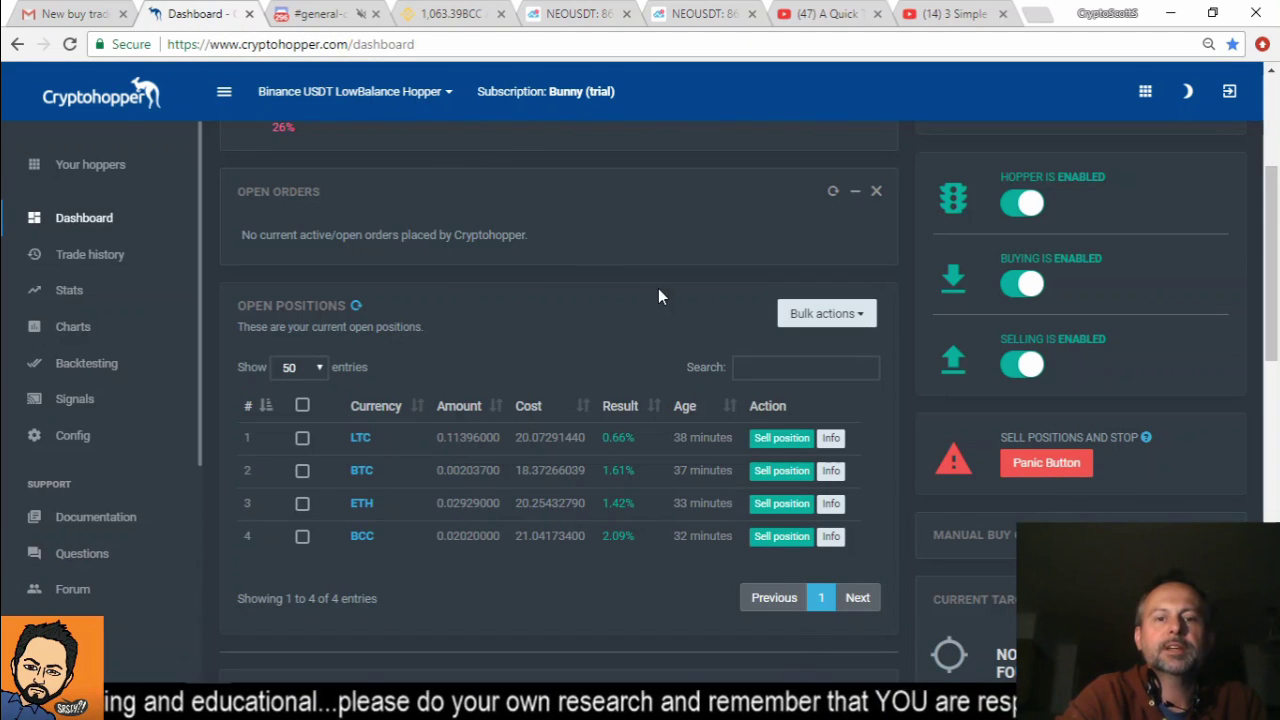
click(826, 538)
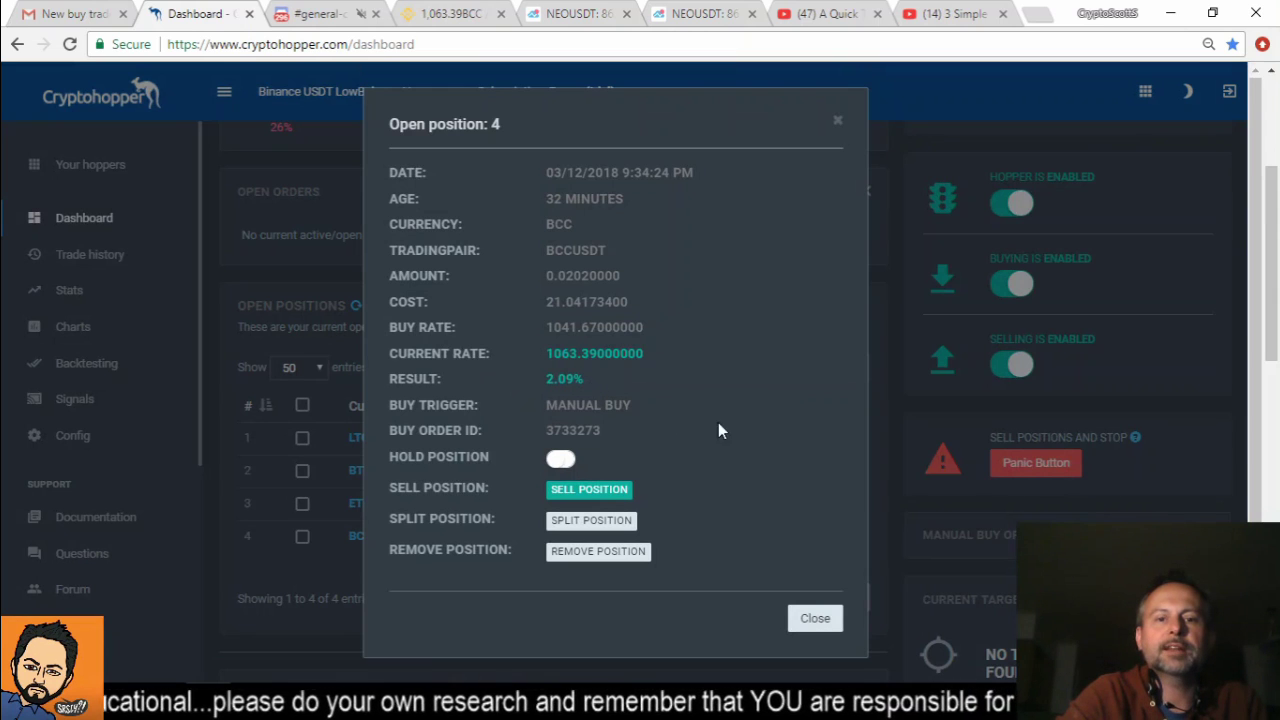
click(814, 620)
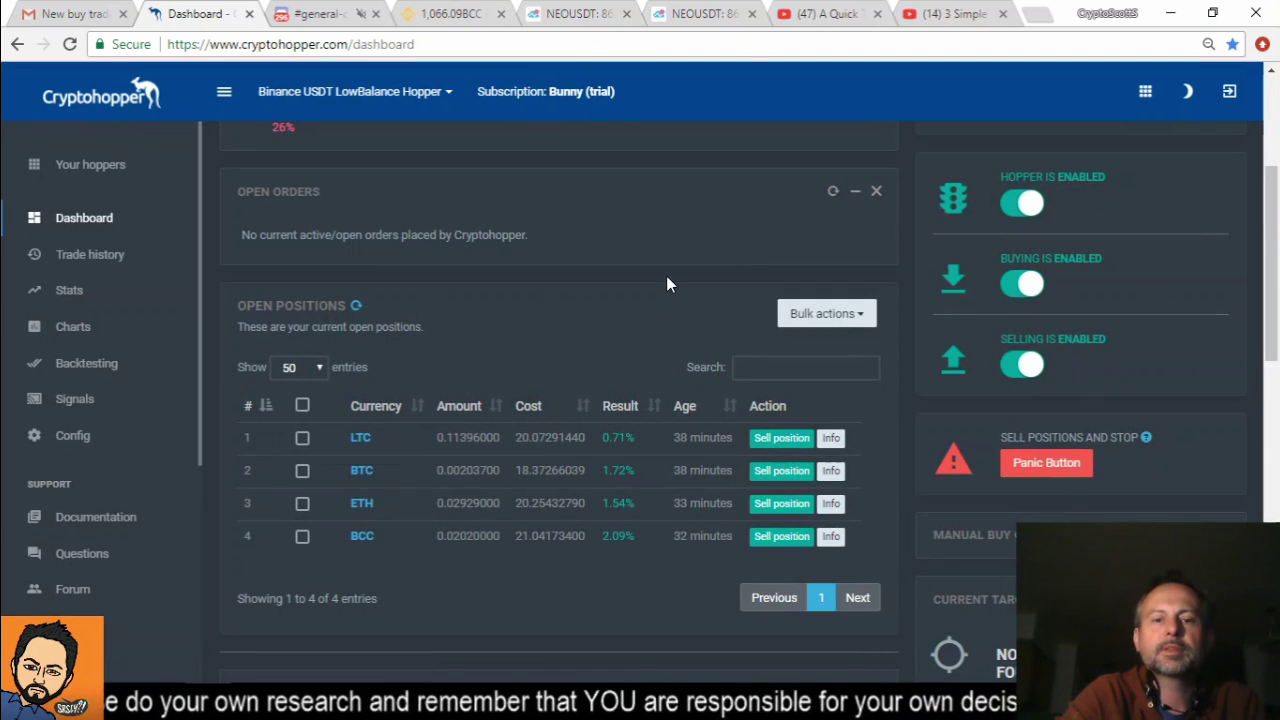
scroll(668, 290, down, 1)
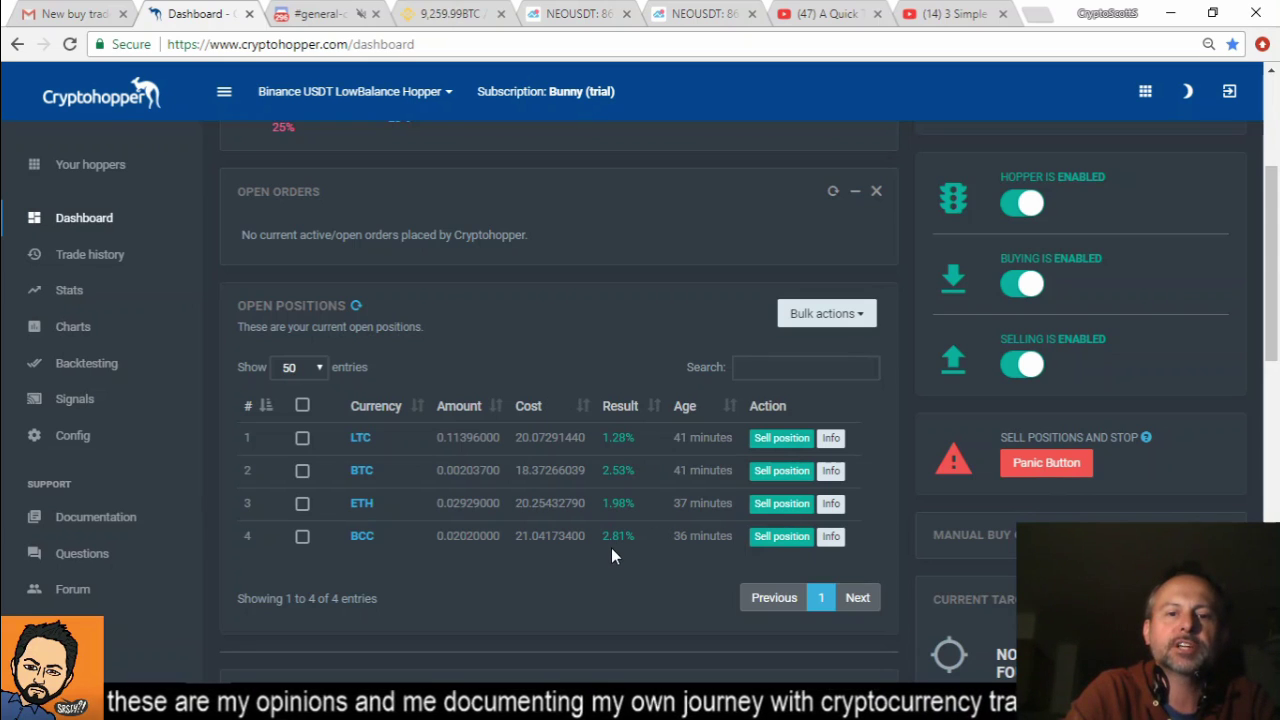
Step: Compare the current rate with the stop-loss rate in the details of the BCC, ETH, BTC and LTC positions, closing each
click(832, 537)
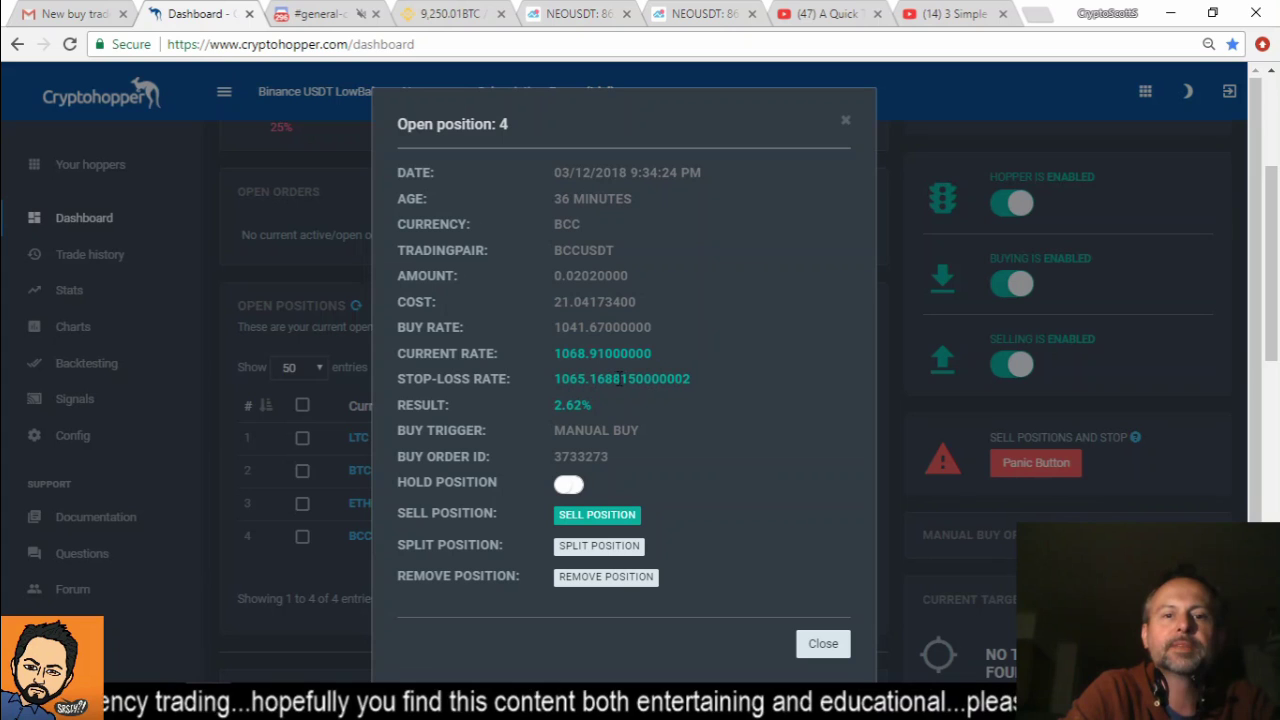
click(823, 645)
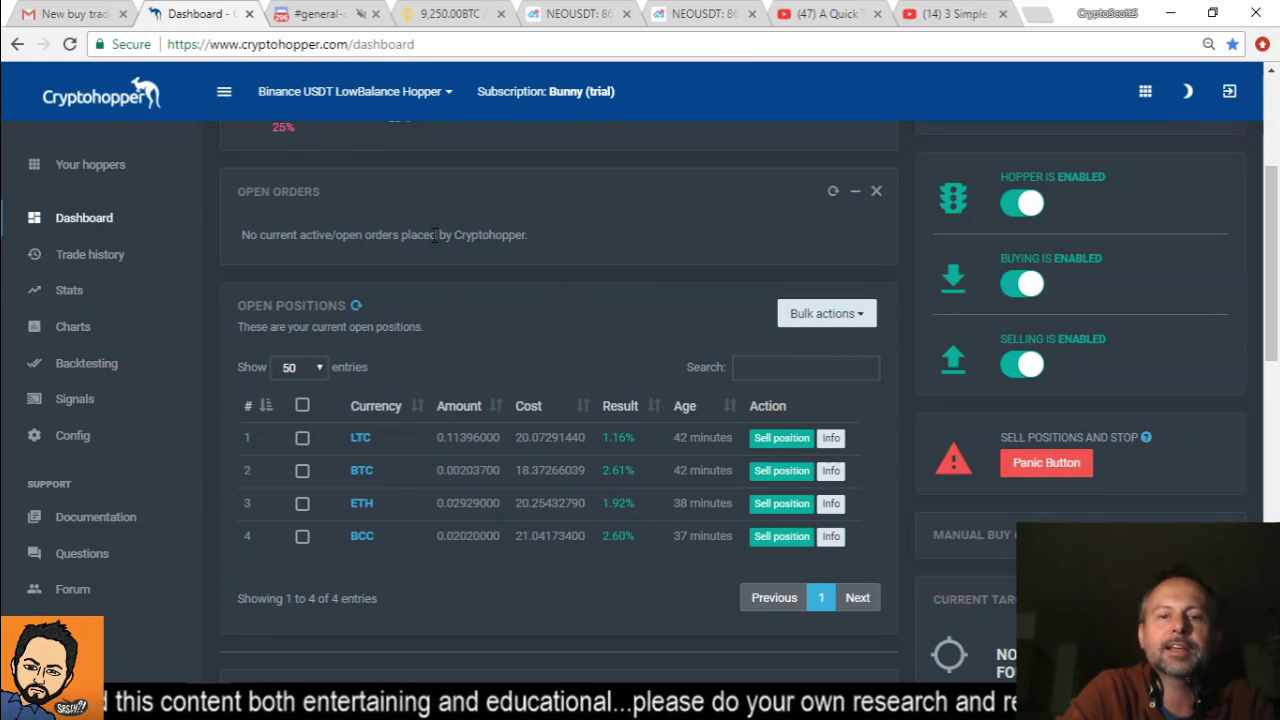
click(829, 504)
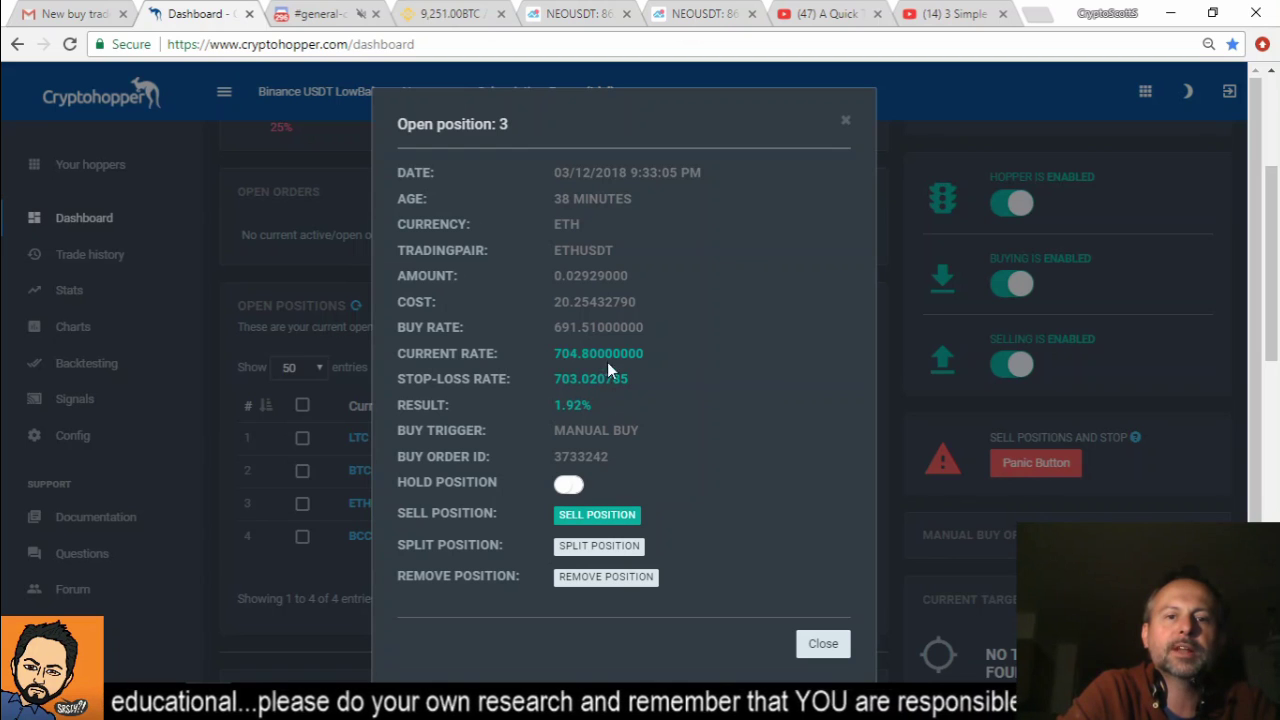
click(823, 643)
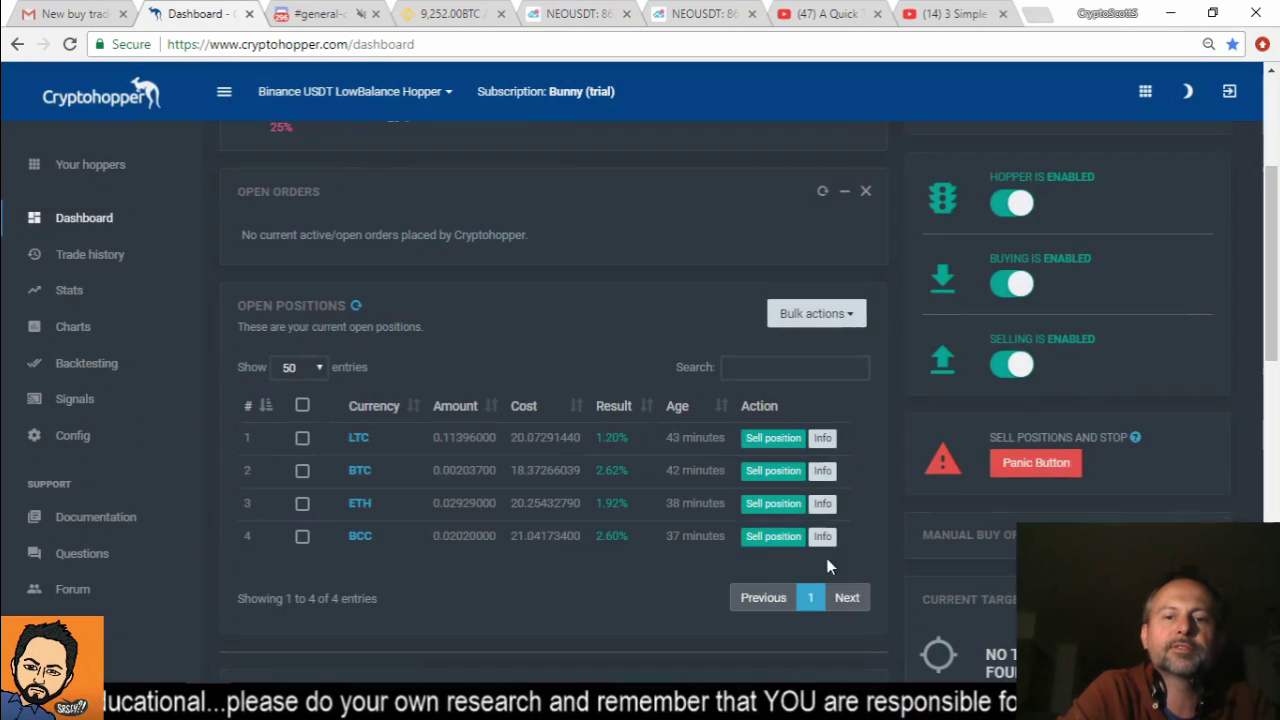
click(829, 471)
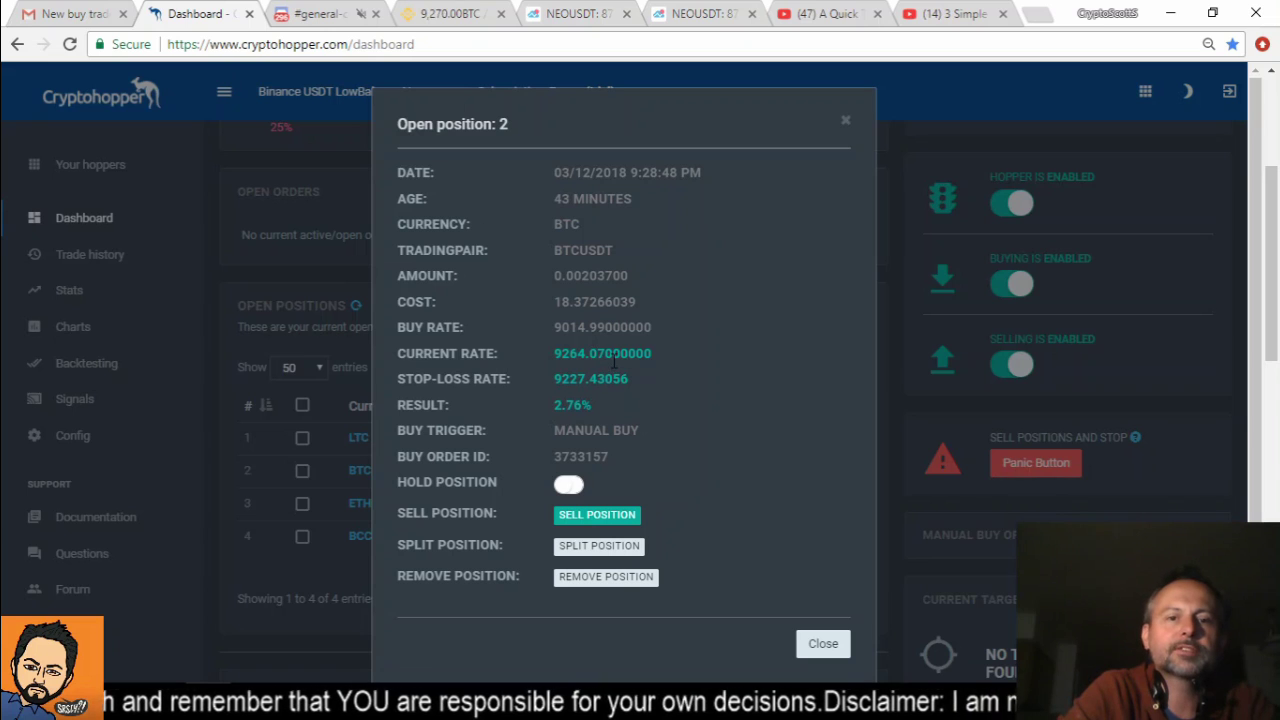
click(823, 644)
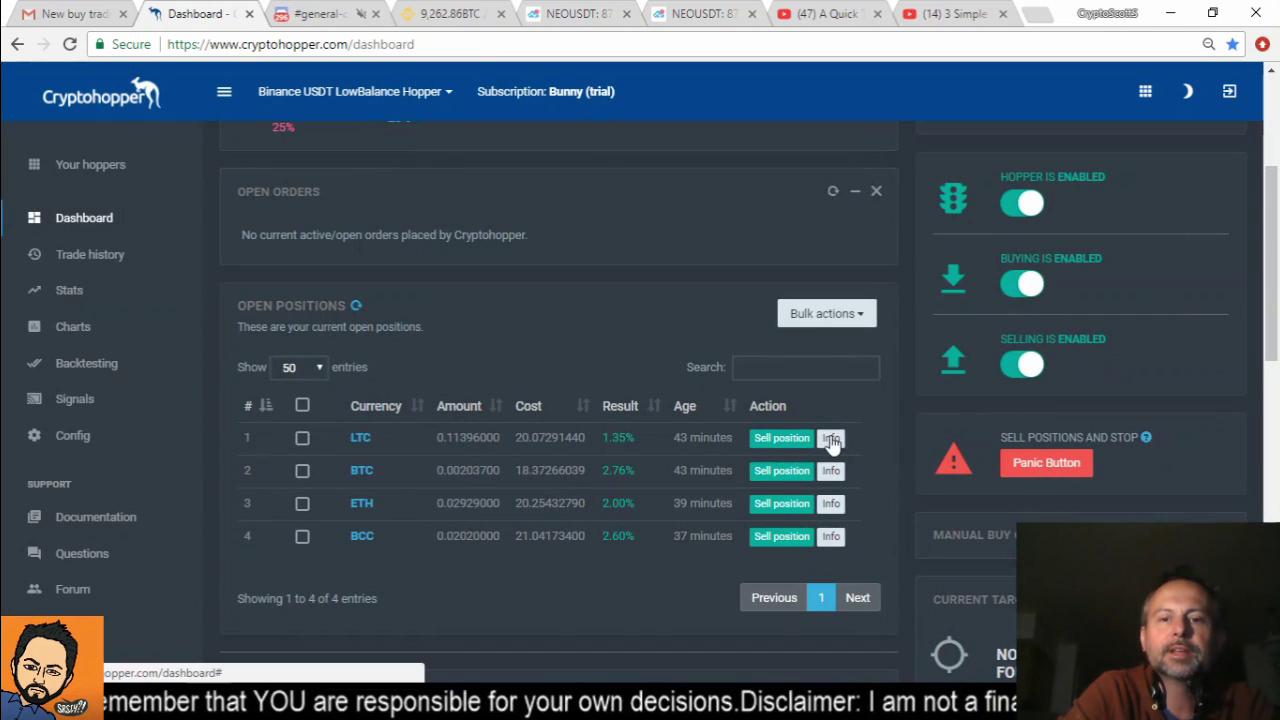
click(831, 439)
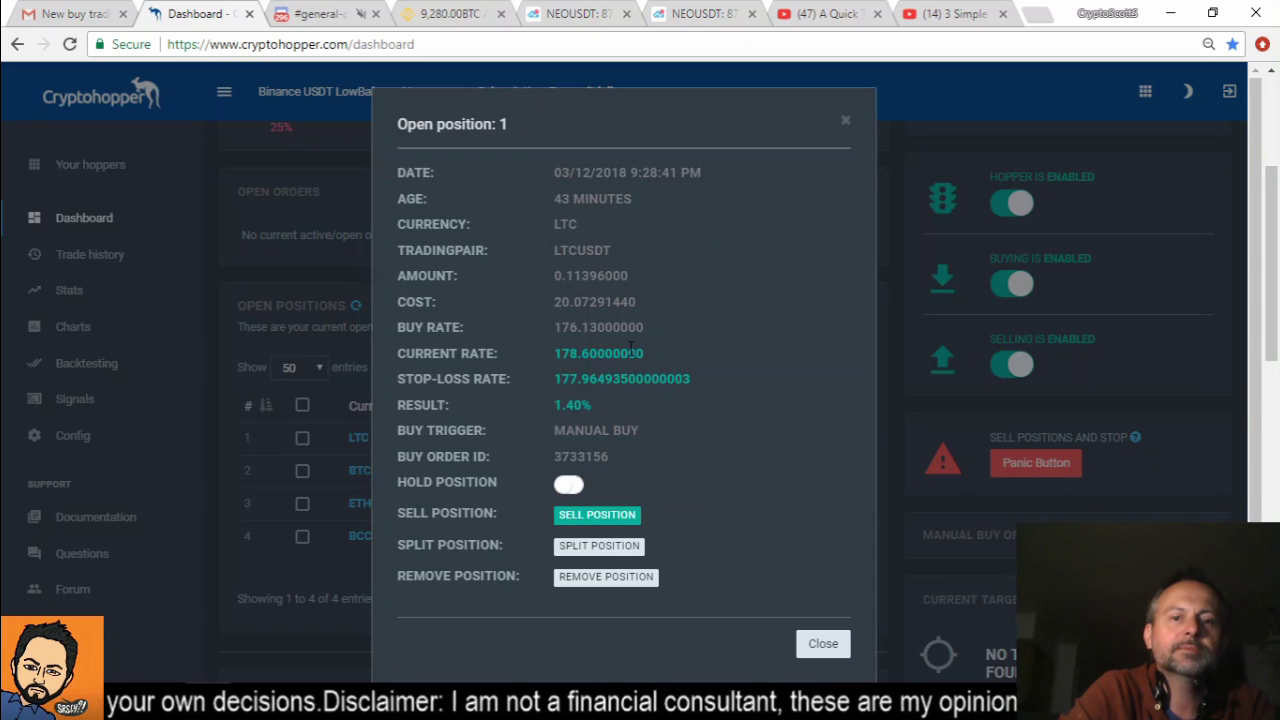
click(823, 645)
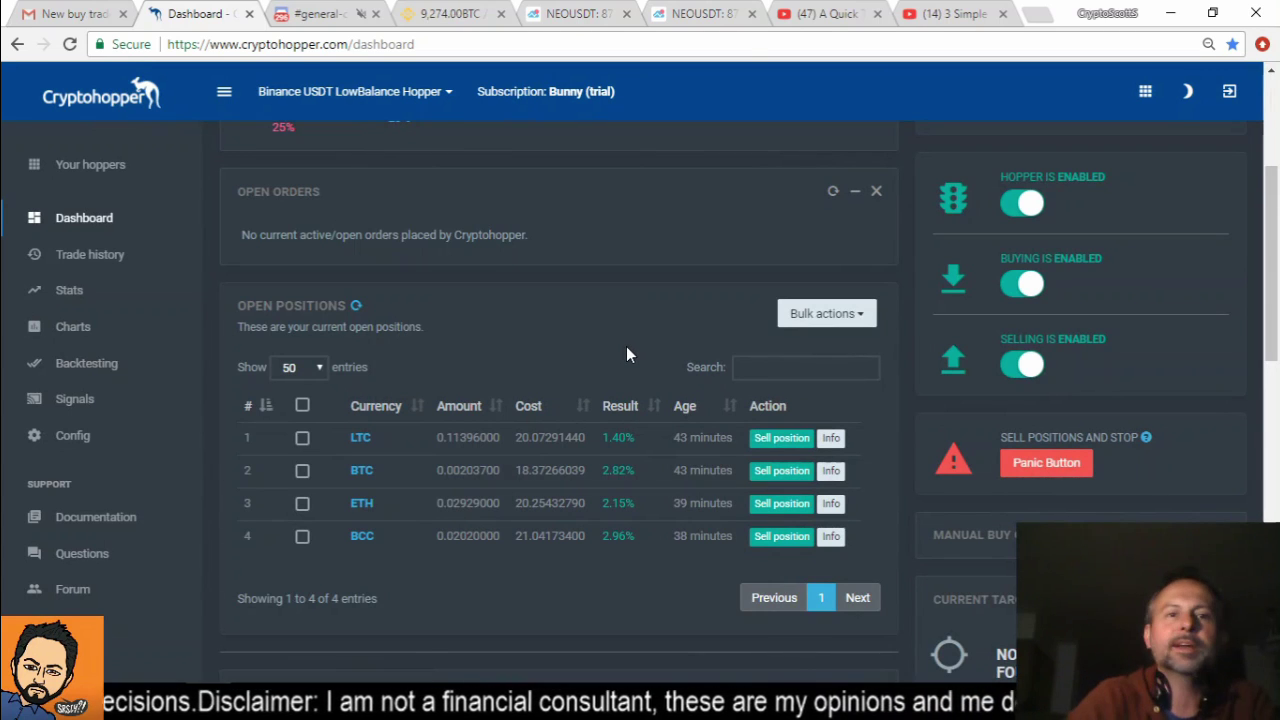
Step: Switch to Binance and examine the recent price movement on the BTC/USDT, ETH/USDT and LTC/USDT charts
click(440, 14)
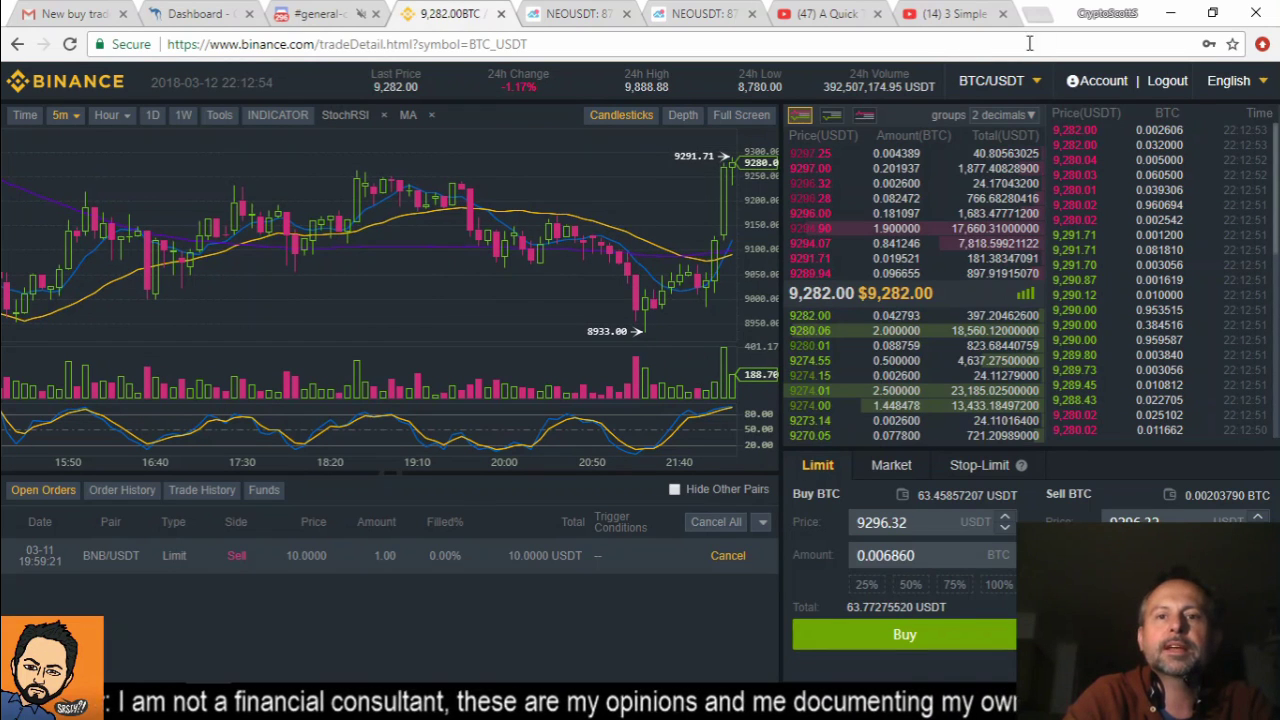
mouse_move(995, 78)
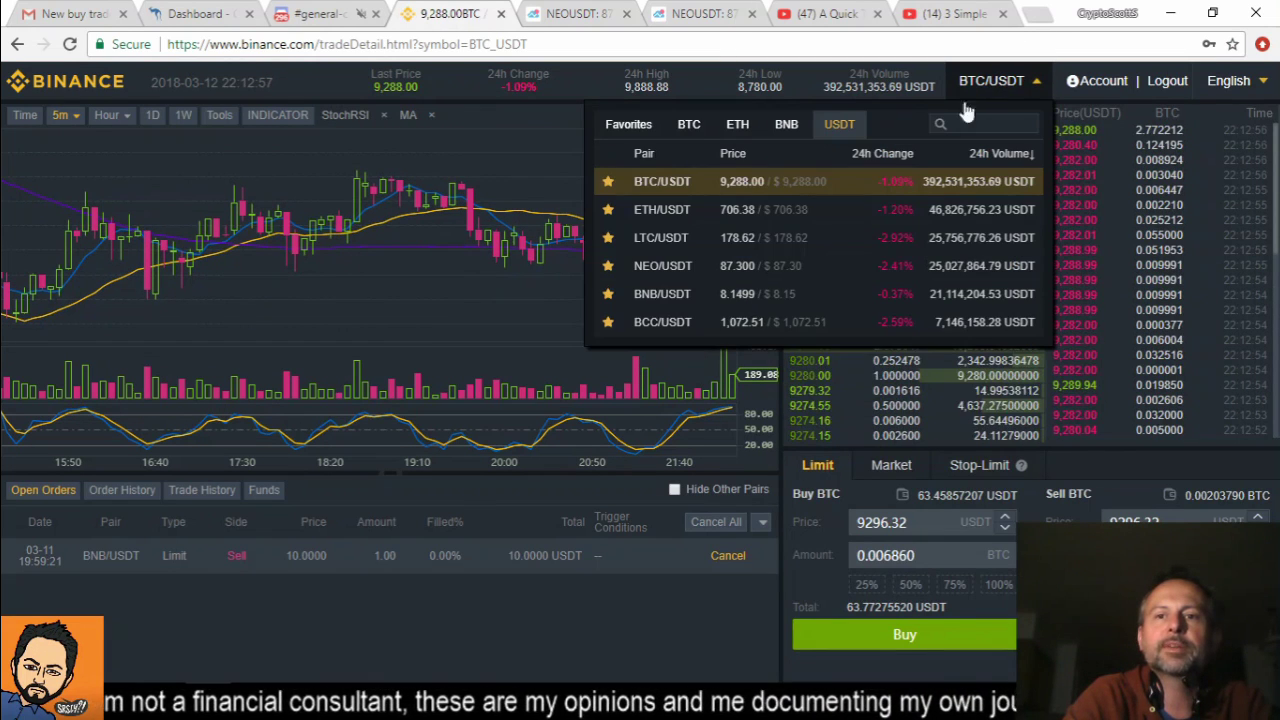
click(737, 212)
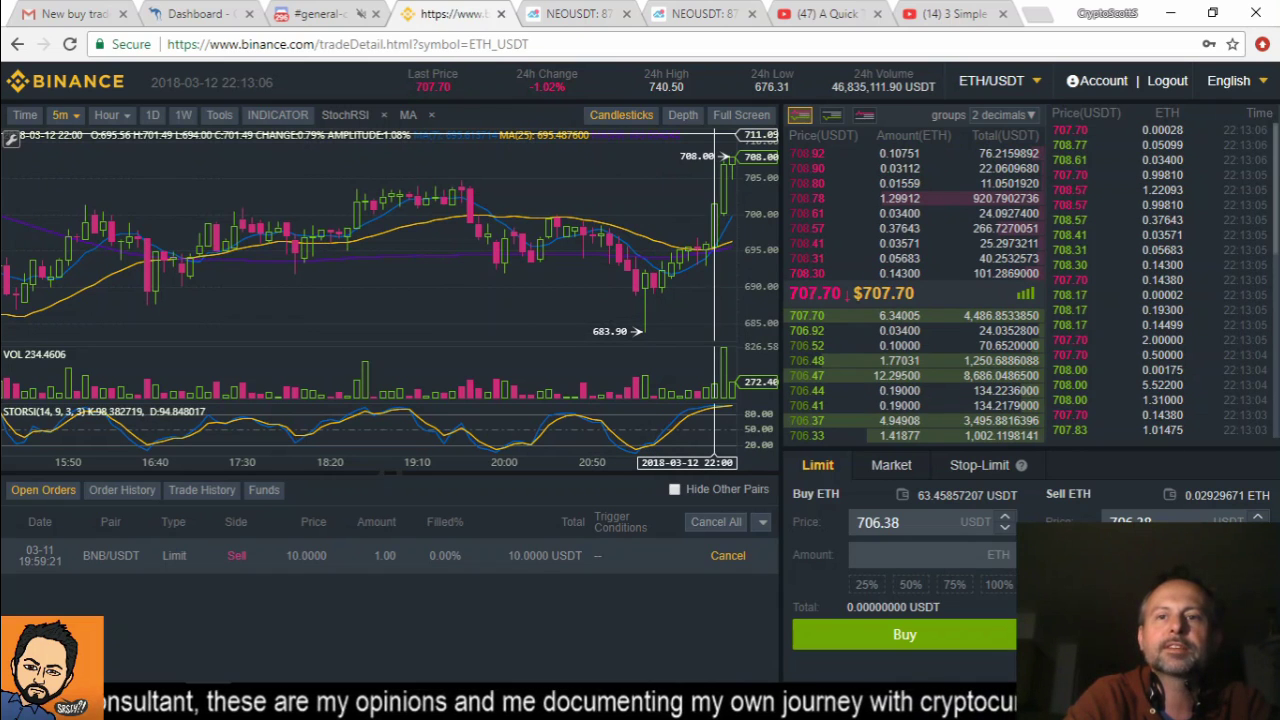
click(1000, 80)
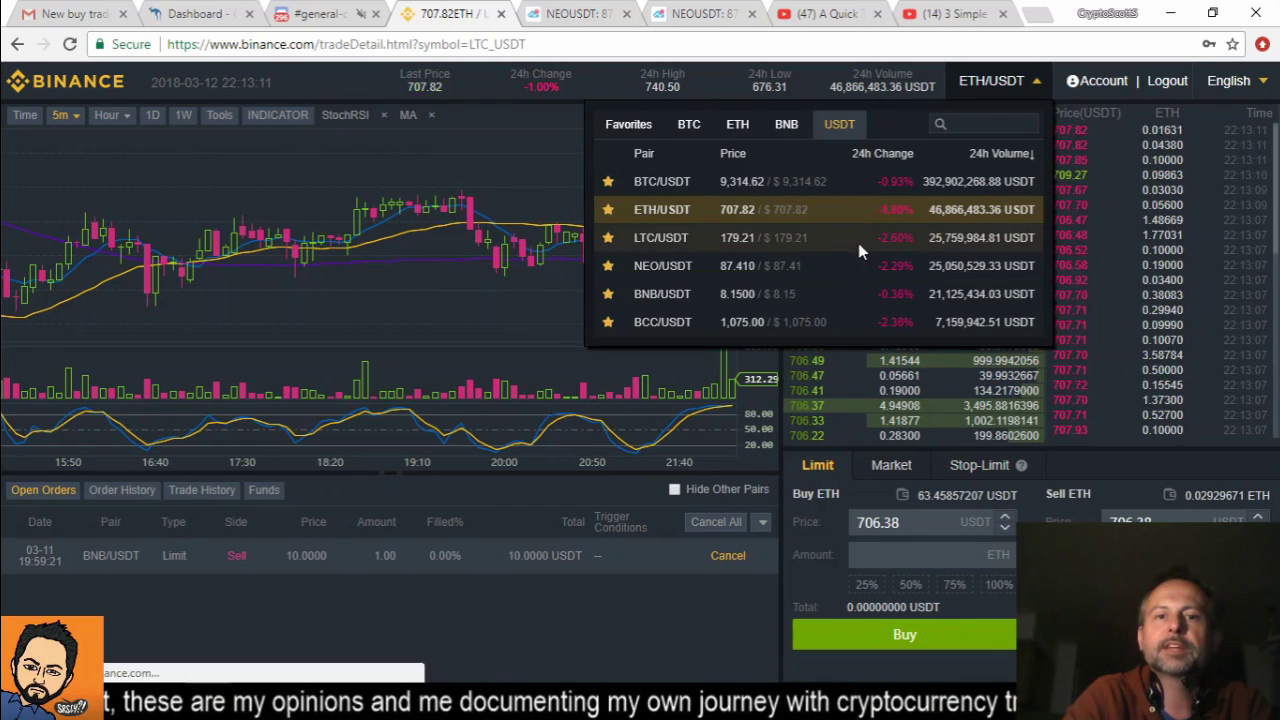
click(857, 243)
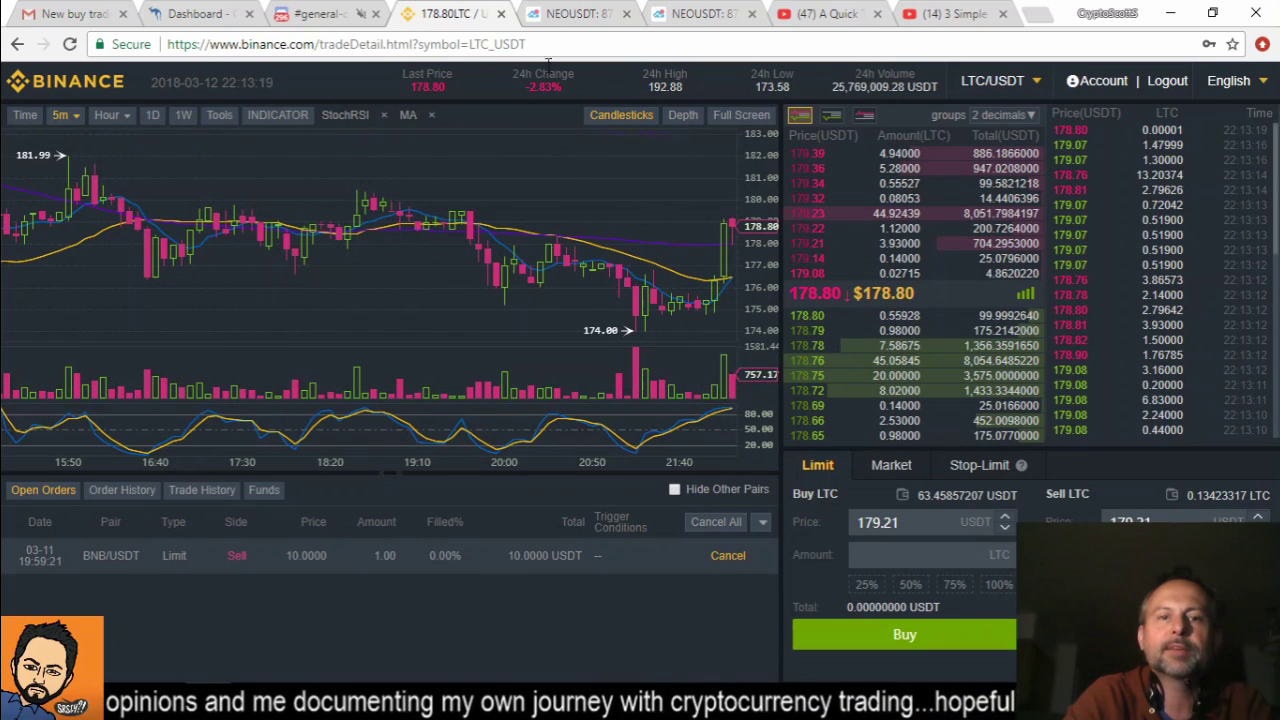
Step: Switch back to Cryptohopper, review the open positions' results, and recheck the LTC position's stop-loss rate in its details
click(196, 12)
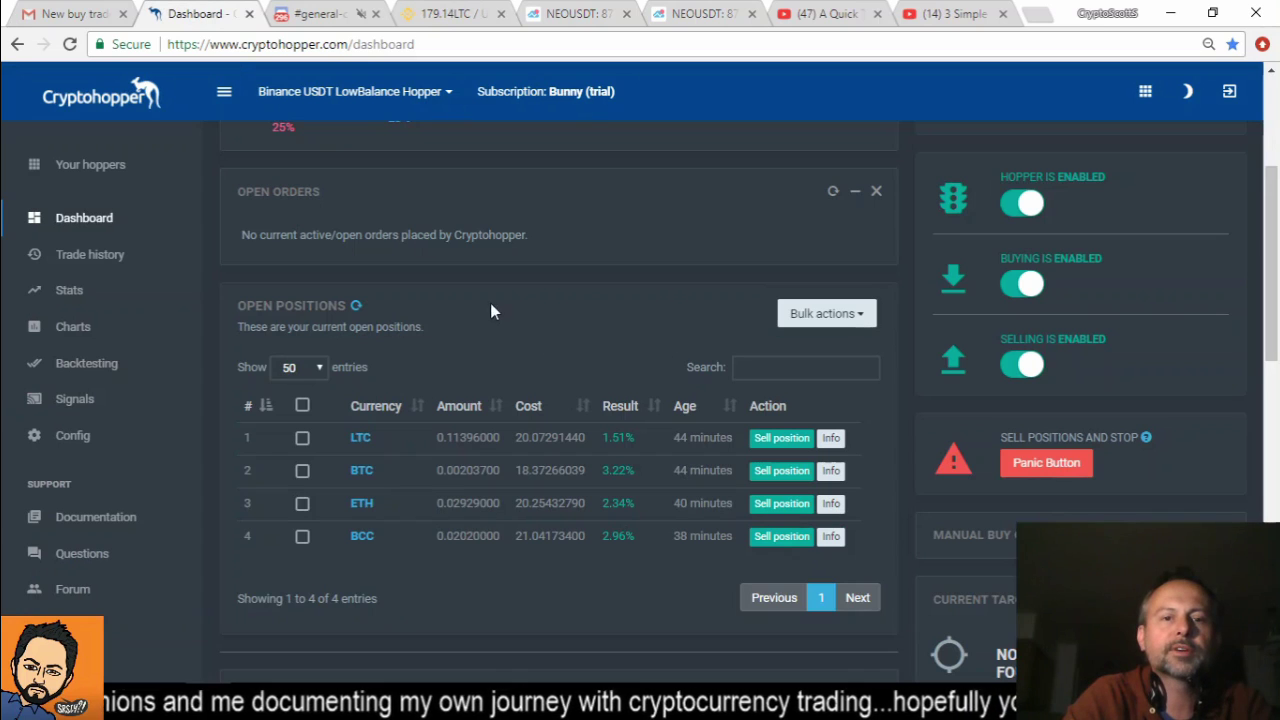
scroll(490, 294, up, 3)
scroll(490, 294, down, 3)
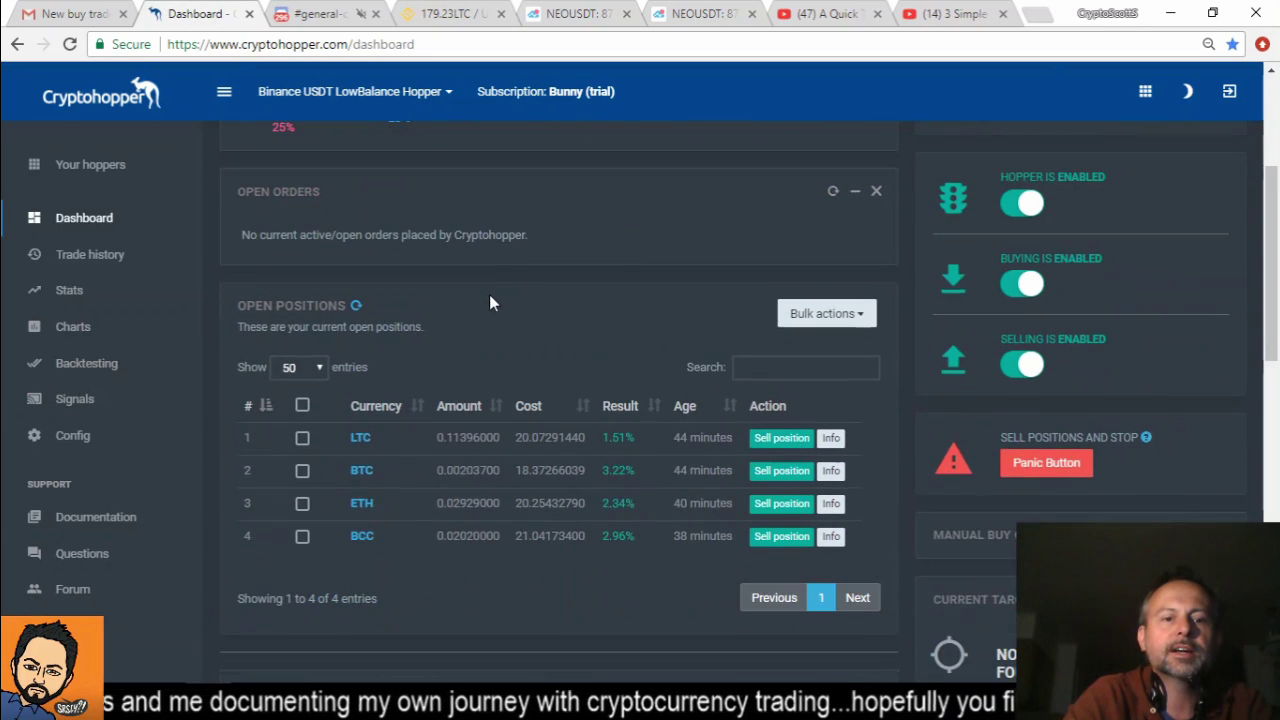
click(831, 440)
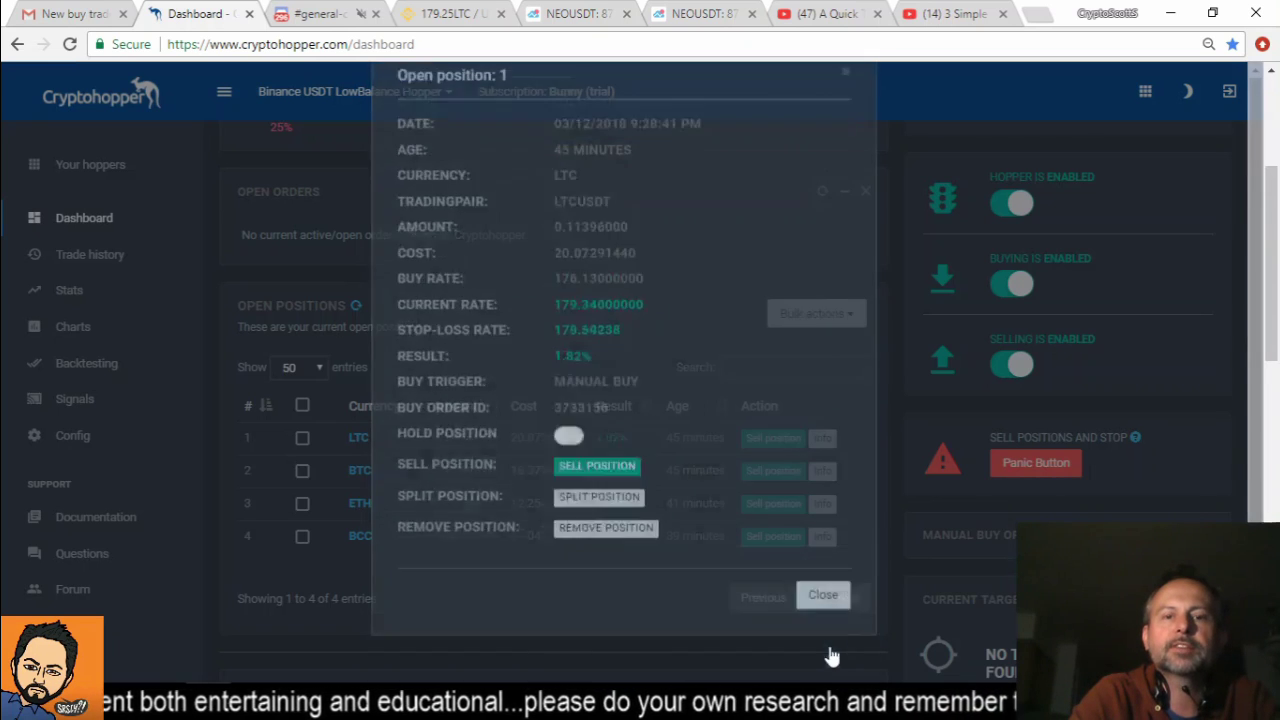
click(823, 645)
Step: Check the LTC/USDT, BCC/USDT and BTC/USDT charts on Binance, and return to the open positions on the Cryptohopper dashboard
click(443, 14)
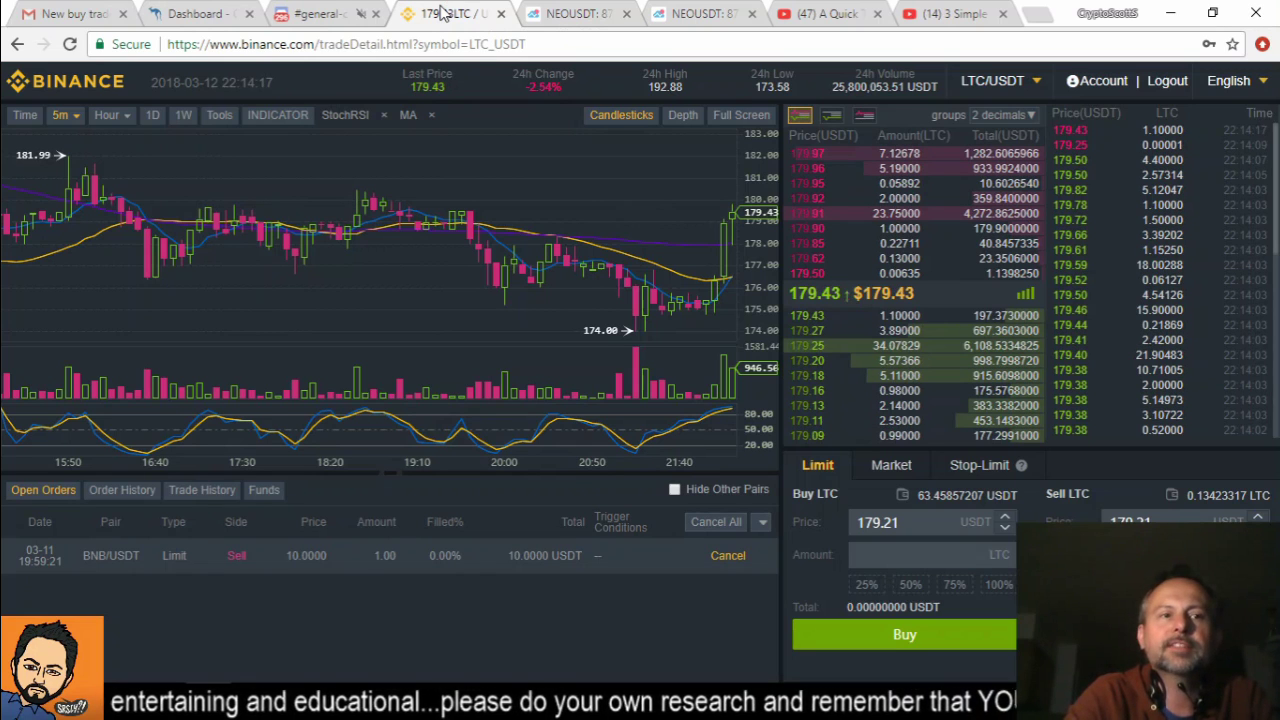
click(985, 88)
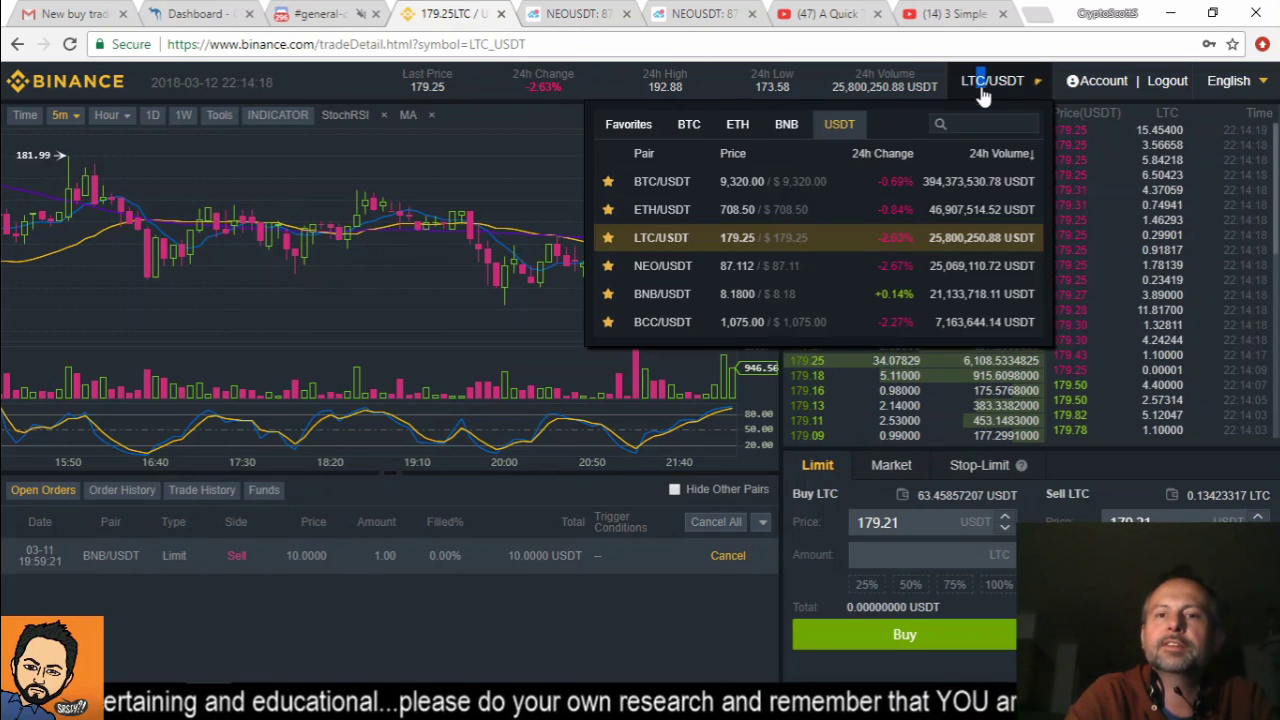
click(726, 323)
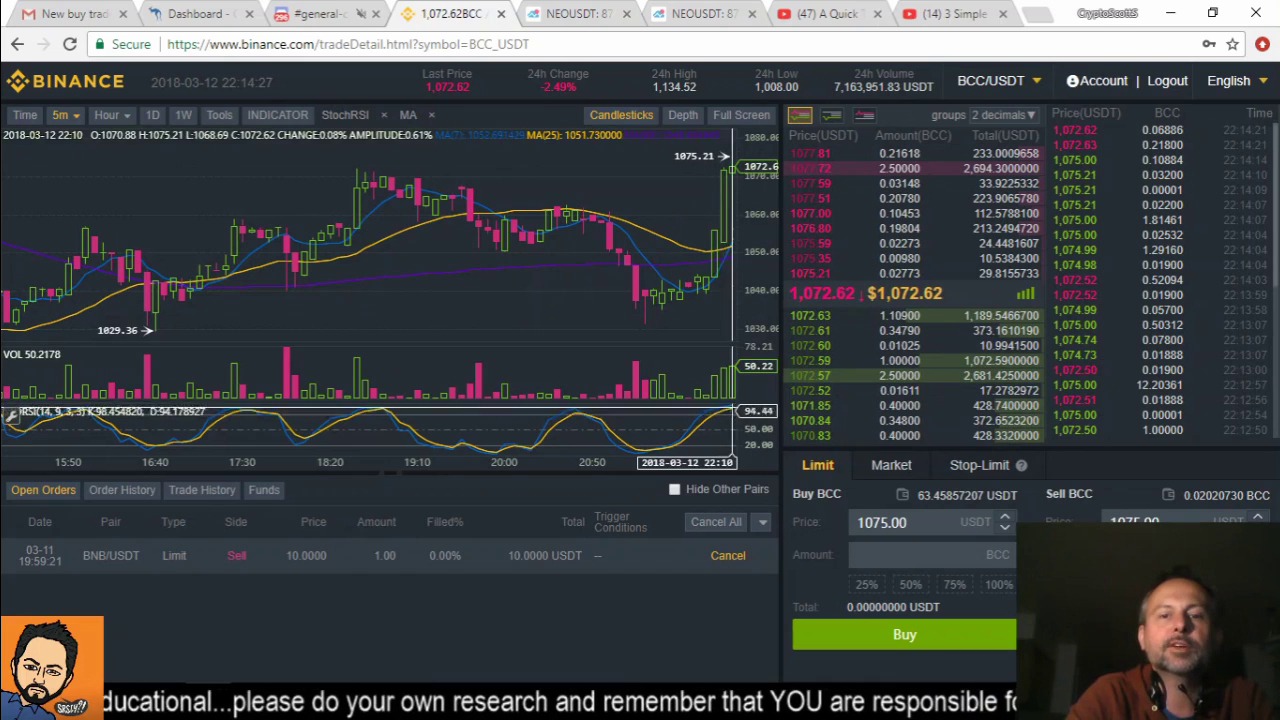
mouse_move(990, 88)
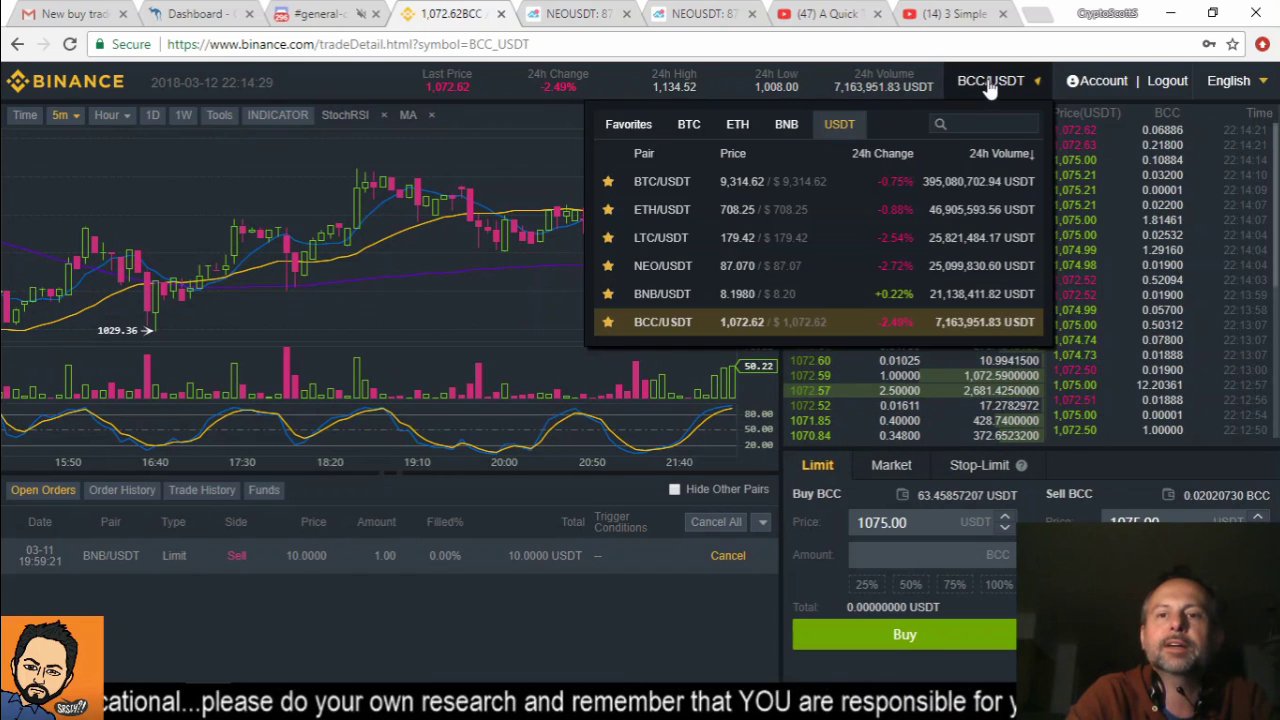
click(706, 183)
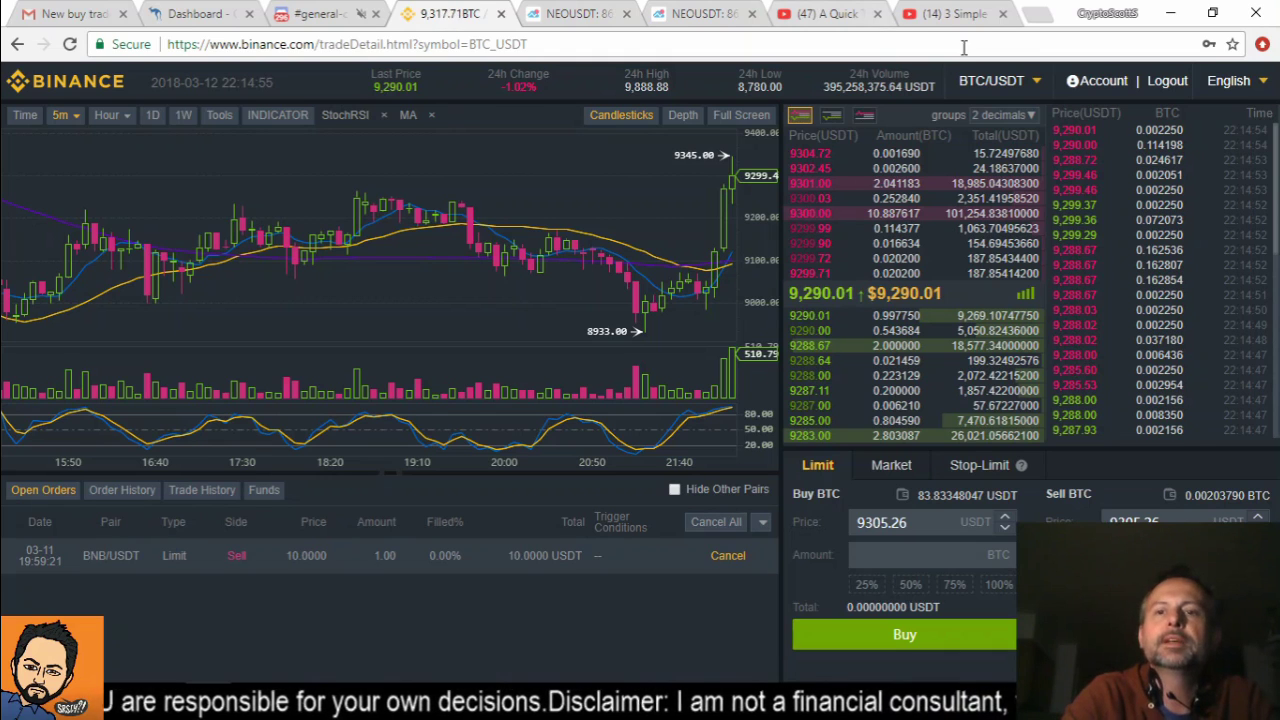
click(182, 12)
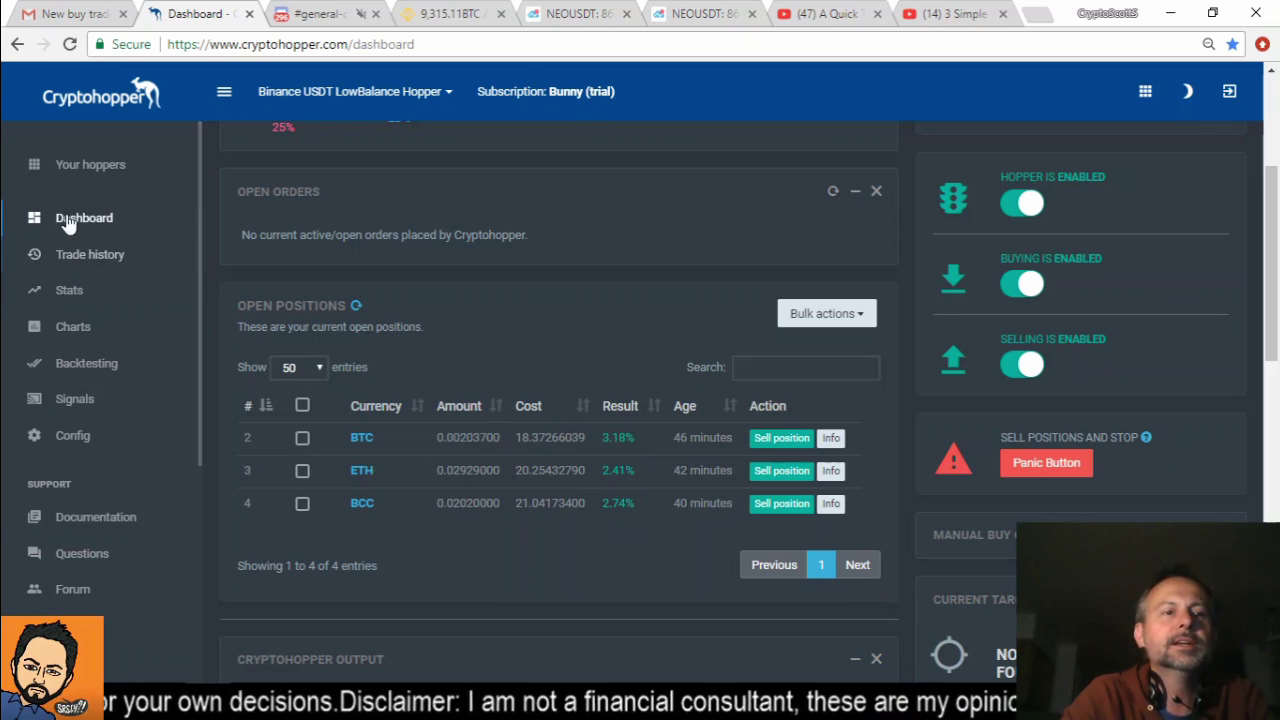
Step: Open the trade history and filter it by LTC to review the latest sale's result
click(77, 260)
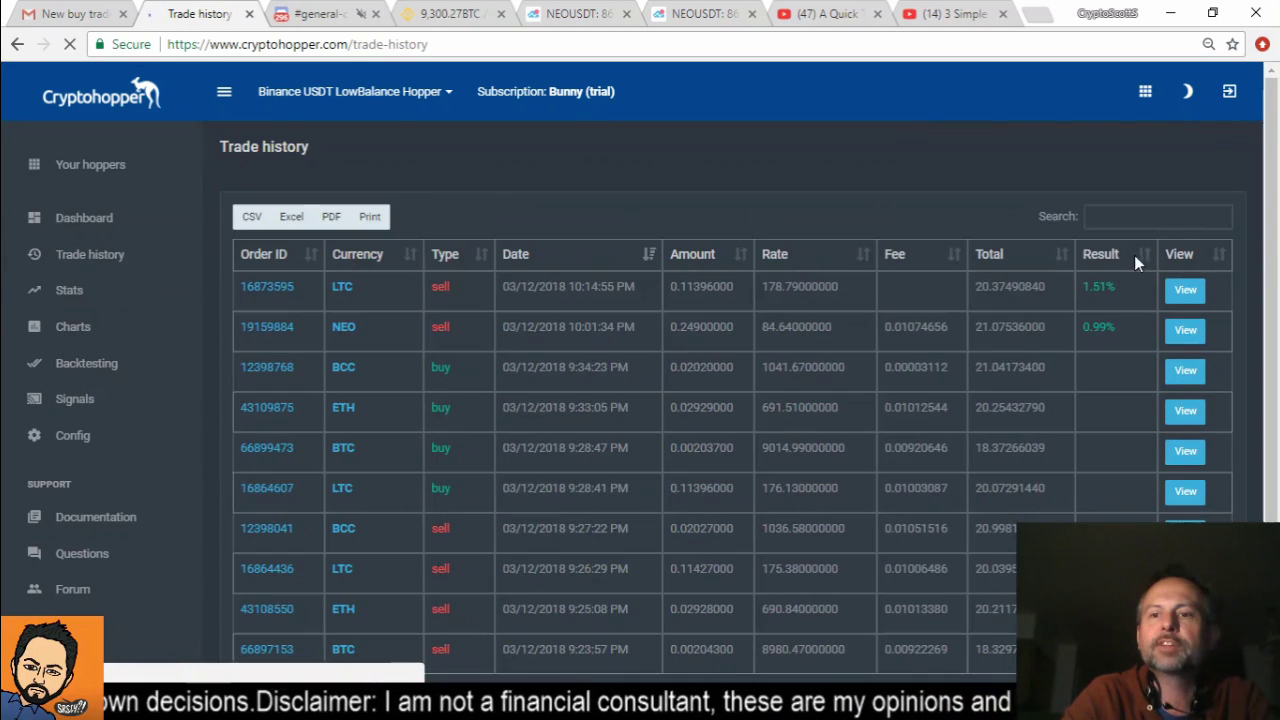
click(1121, 222)
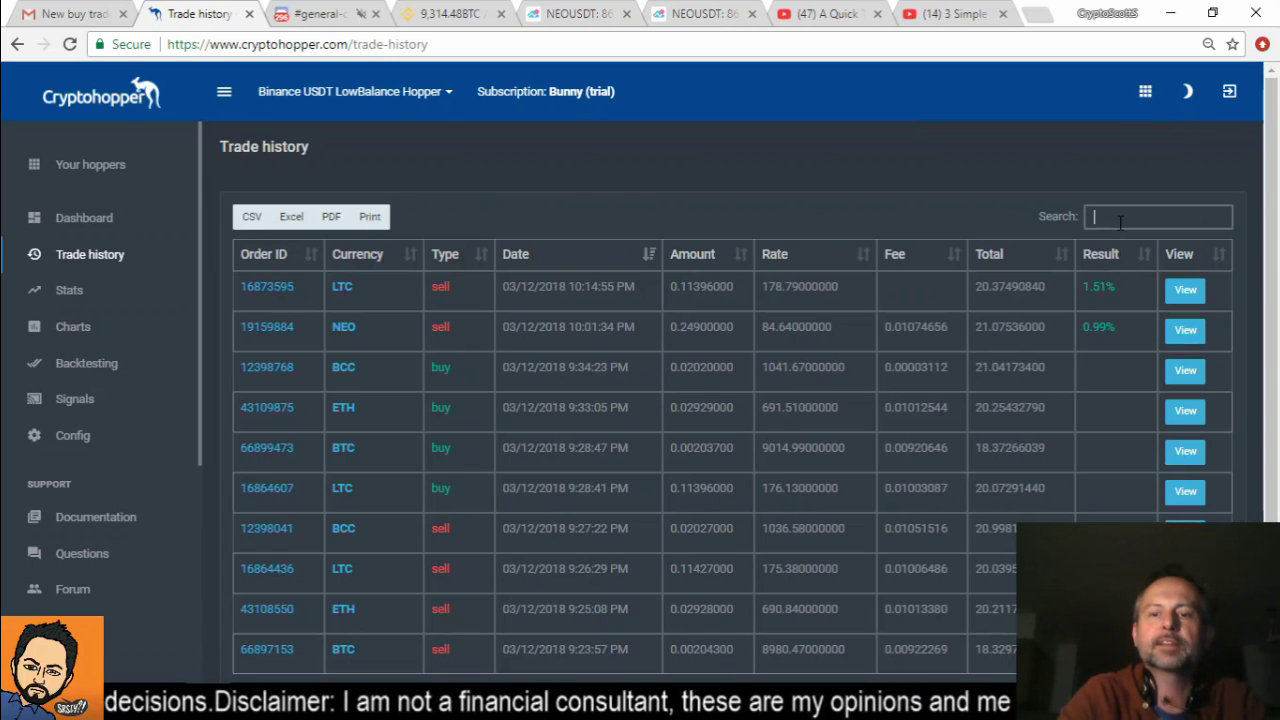
text(L)
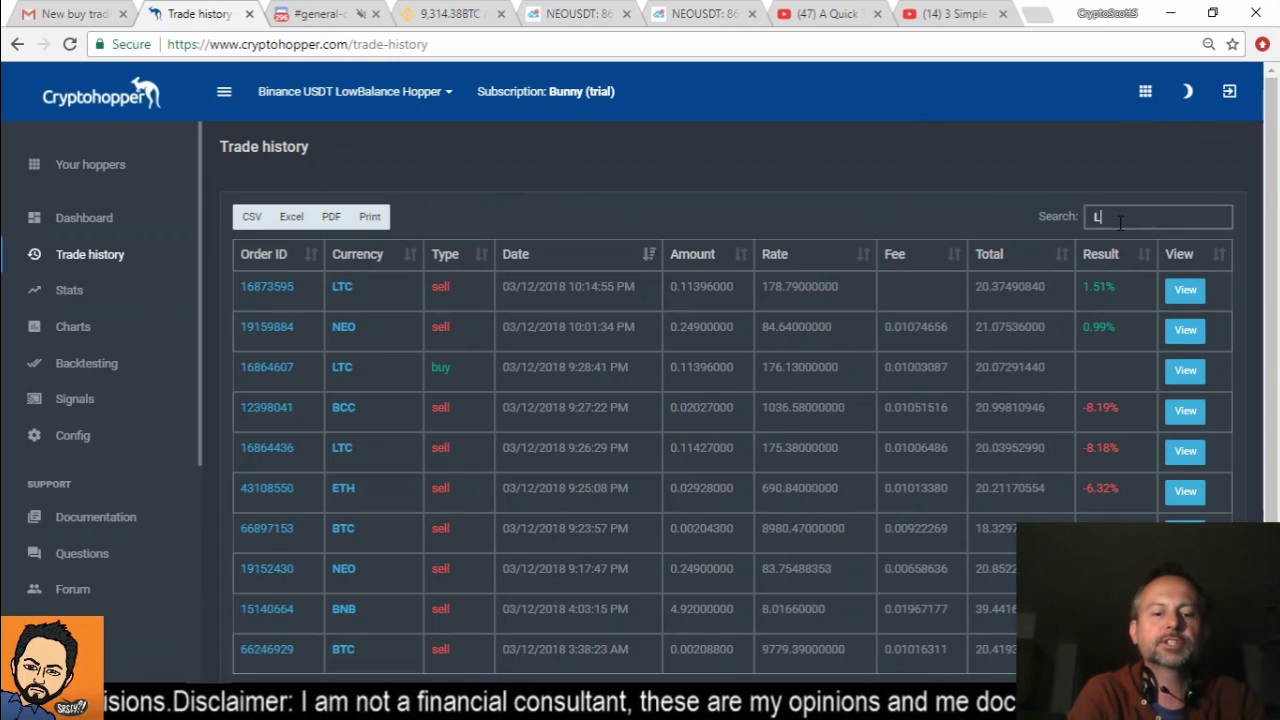
text(TC)
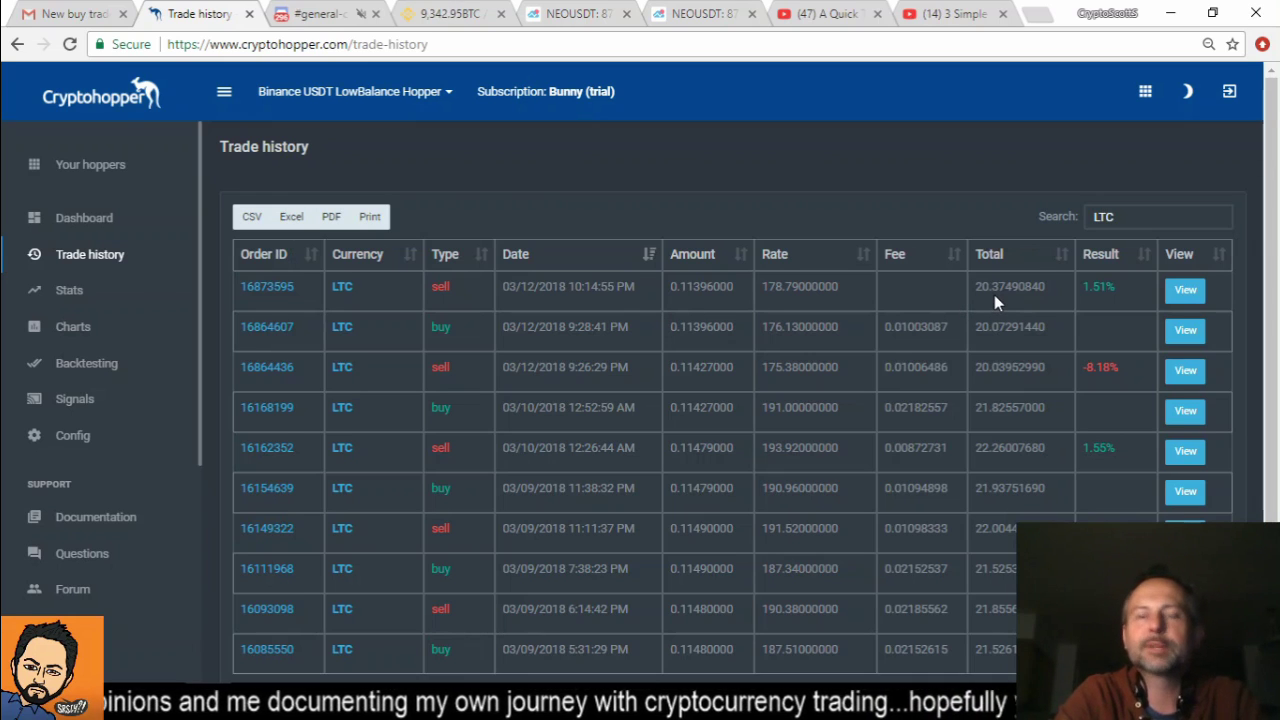
Step: Return to the dashboard's open positions, check the BTC/USDT chart on Binance, and switch back to Cryptohopper to review the positions' results
click(85, 220)
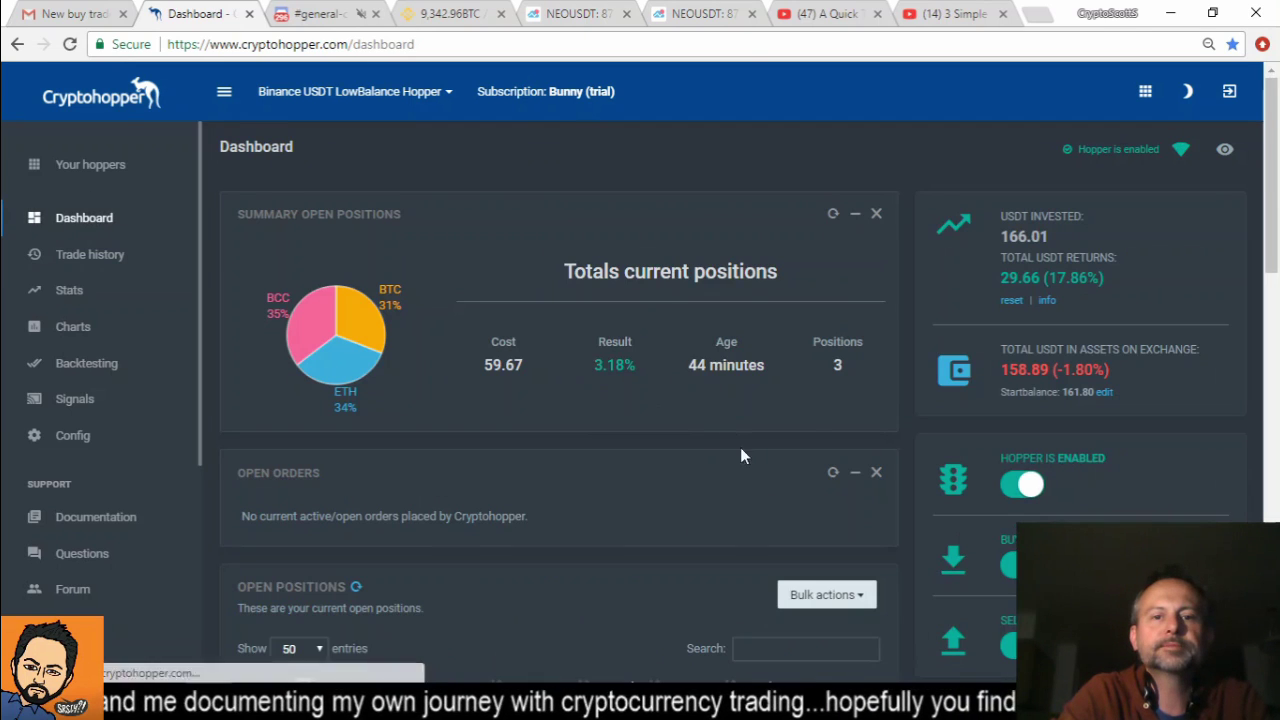
scroll(694, 453, down, 2)
scroll(683, 443, down, 1)
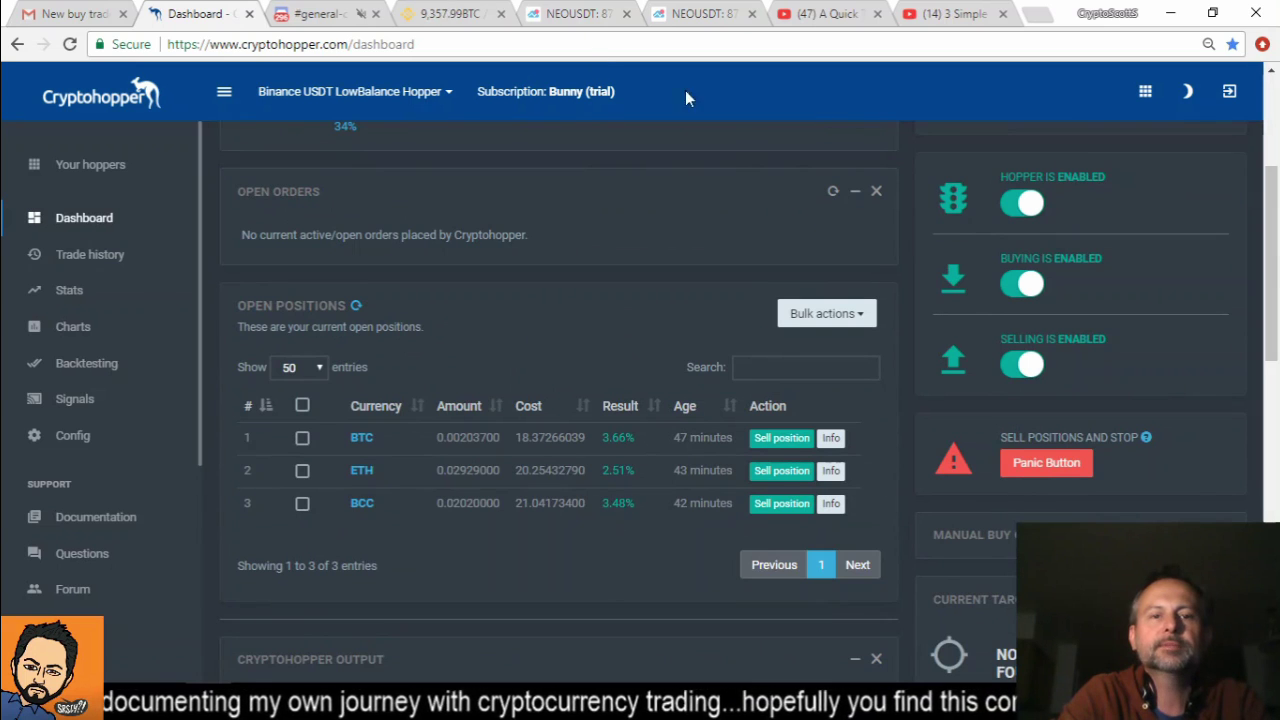
click(440, 14)
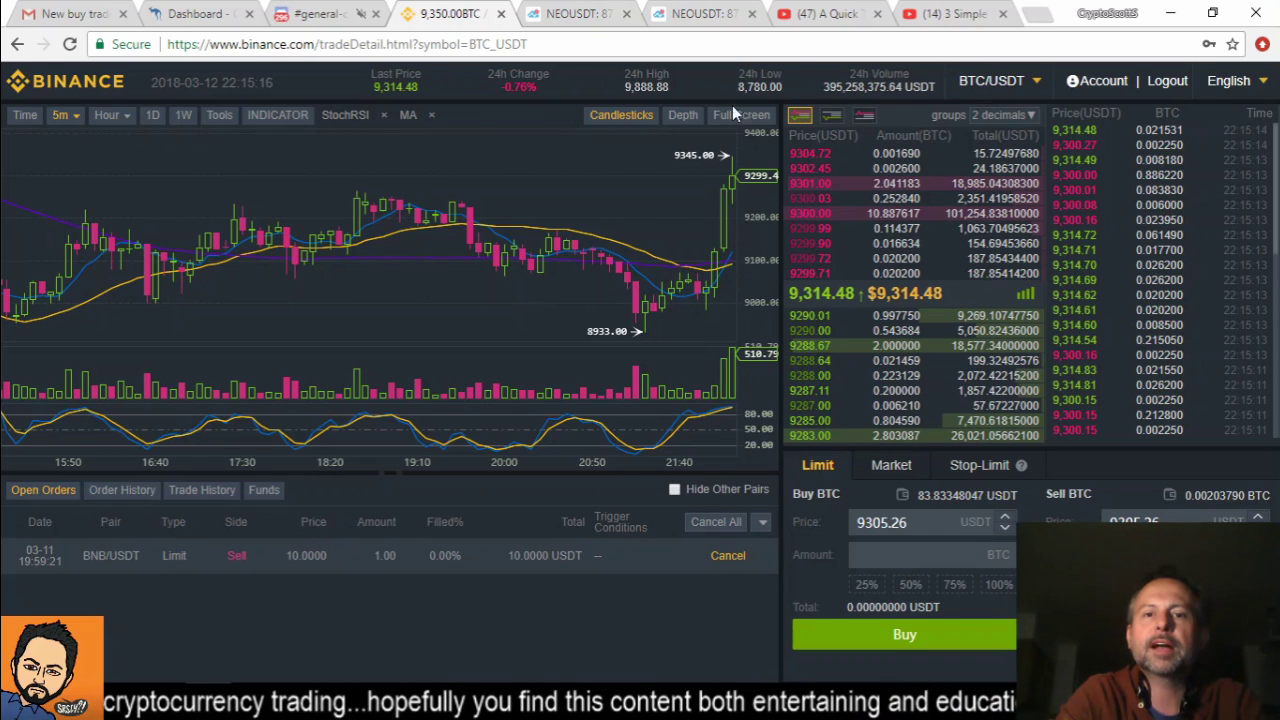
click(186, 14)
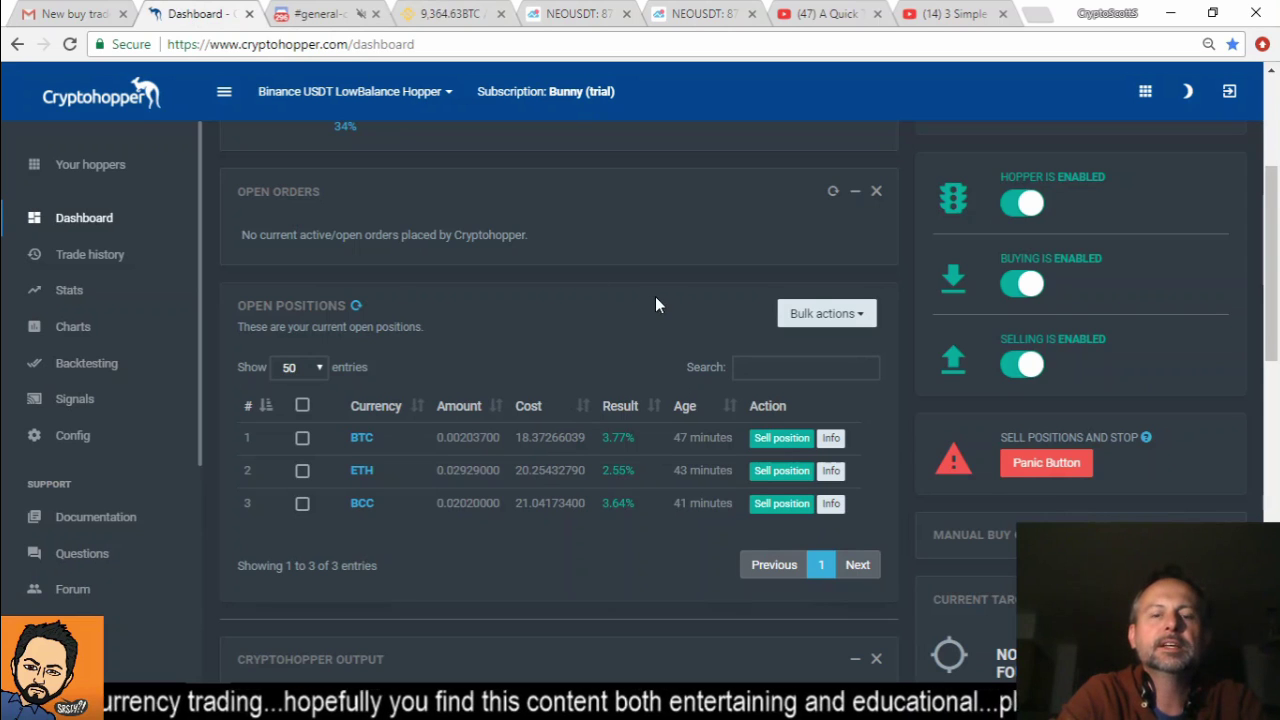
scroll(658, 302, up, 1)
scroll(662, 295, down, 3)
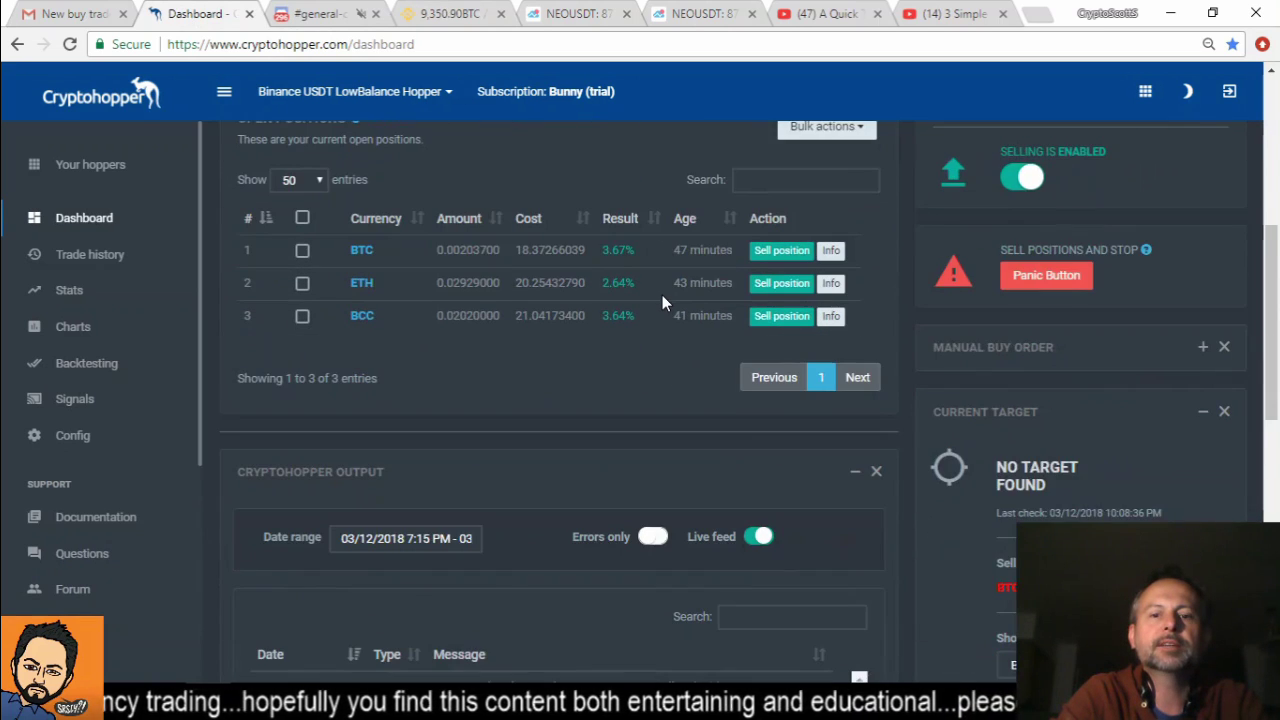
scroll(662, 295, up, 1)
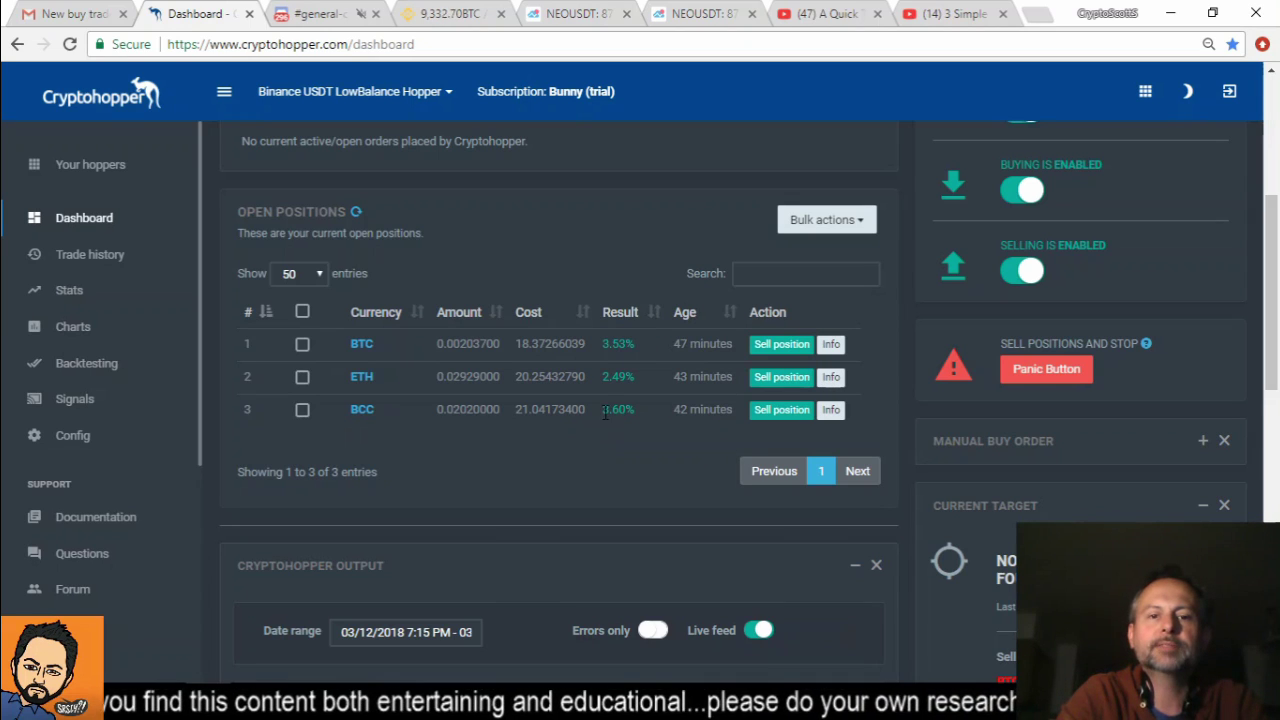
Step: Look at the BTC/USDT page on Binance again, and return to Cryptohopper to check the open orders above the positions
click(420, 14)
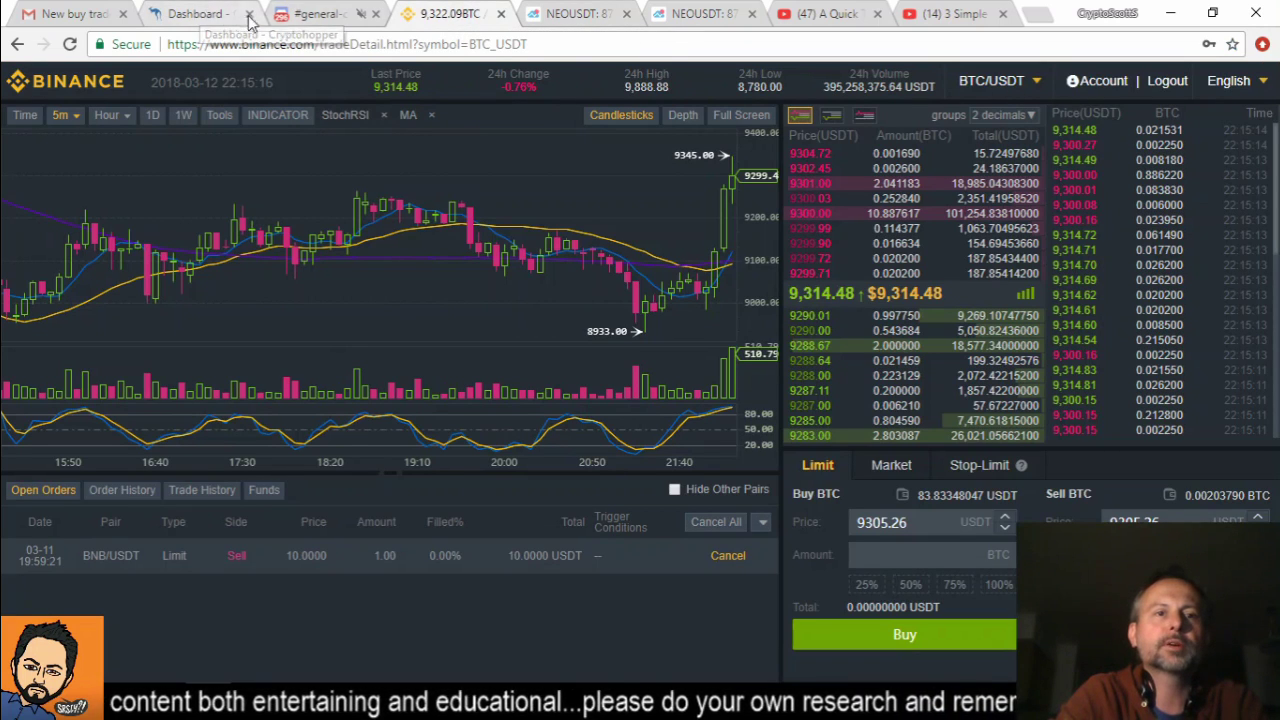
click(200, 14)
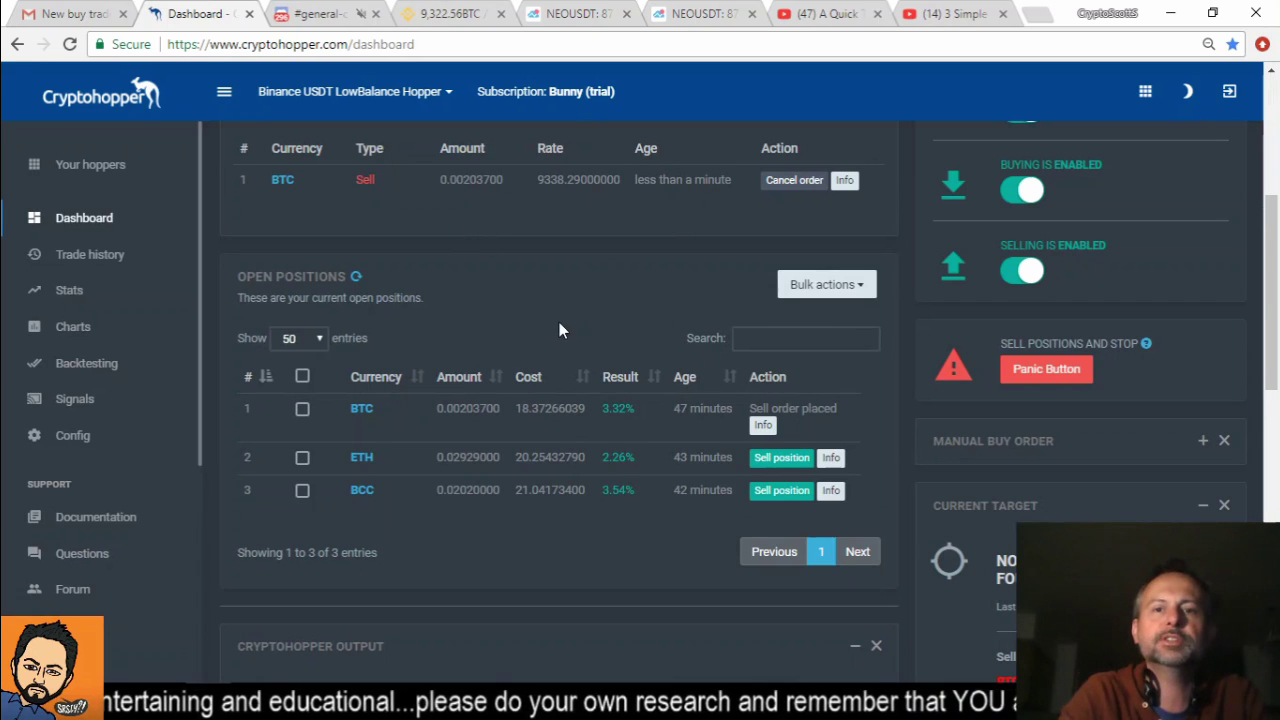
scroll(559, 322, up, 1)
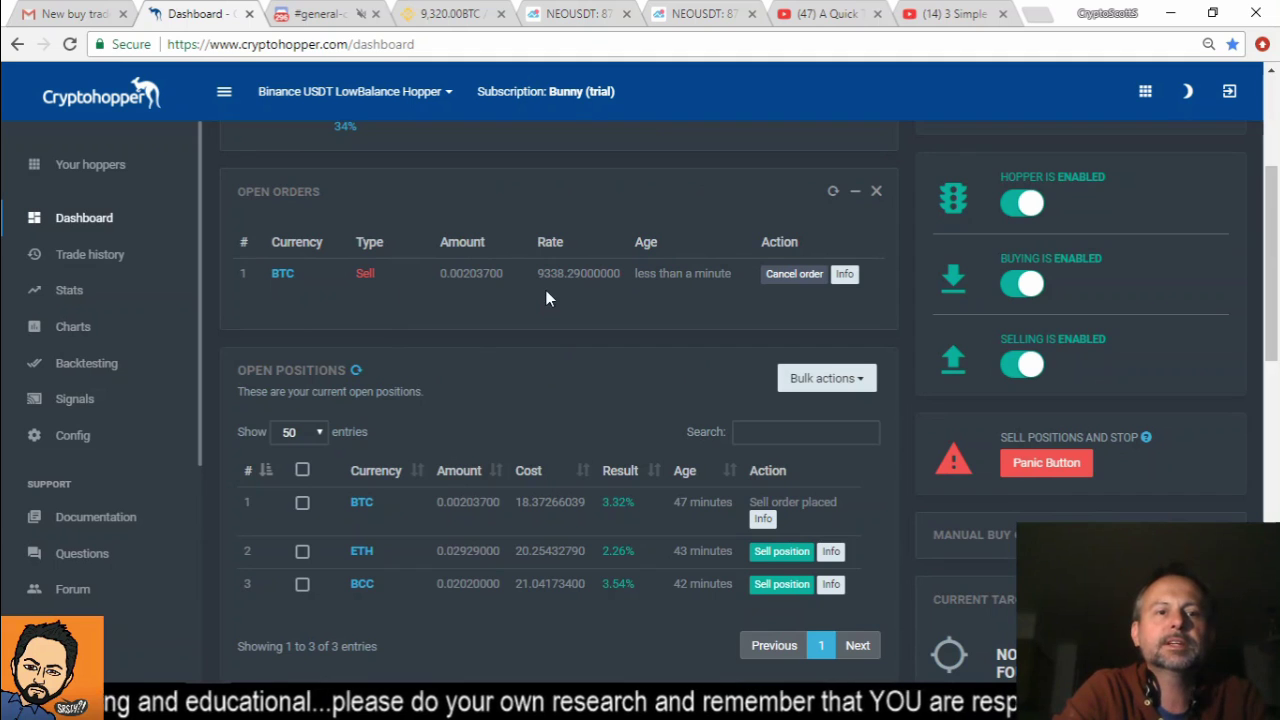
Step: Reload the BTC/USDT page on Binance, switch back to Cryptohopper, and view the open BTC sell order's details, closing them after reading
click(440, 13)
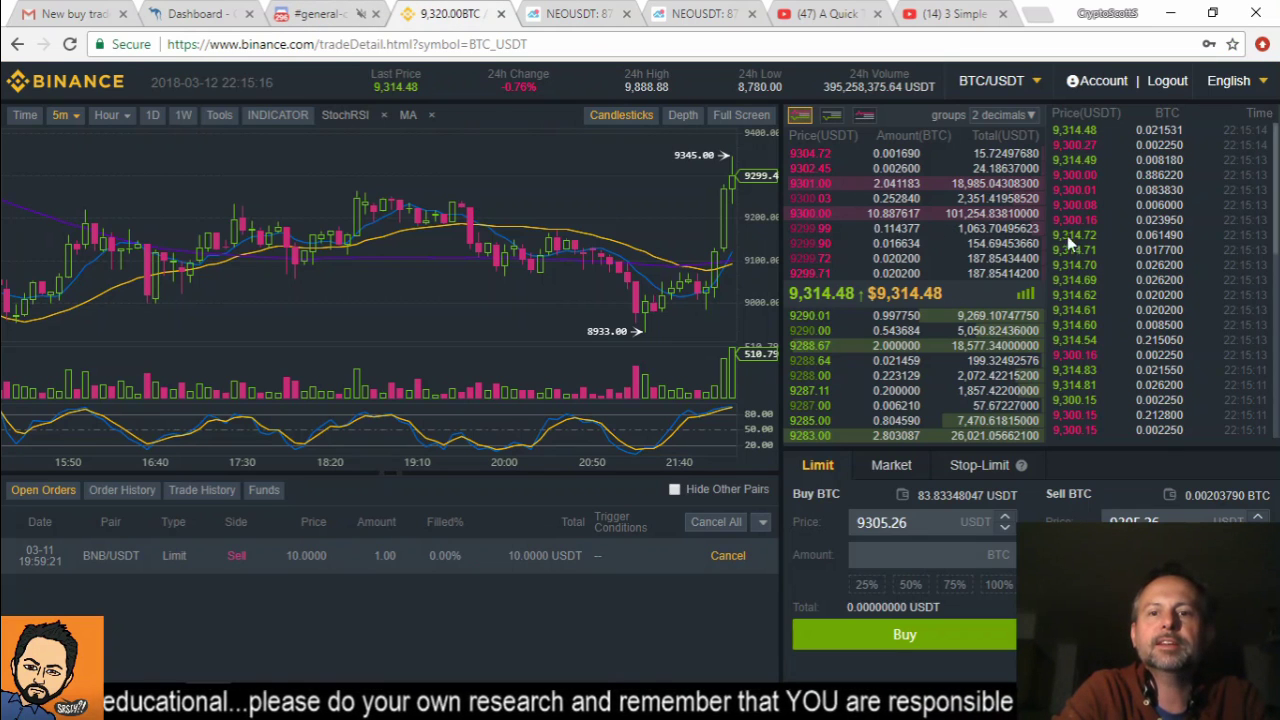
click(70, 44)
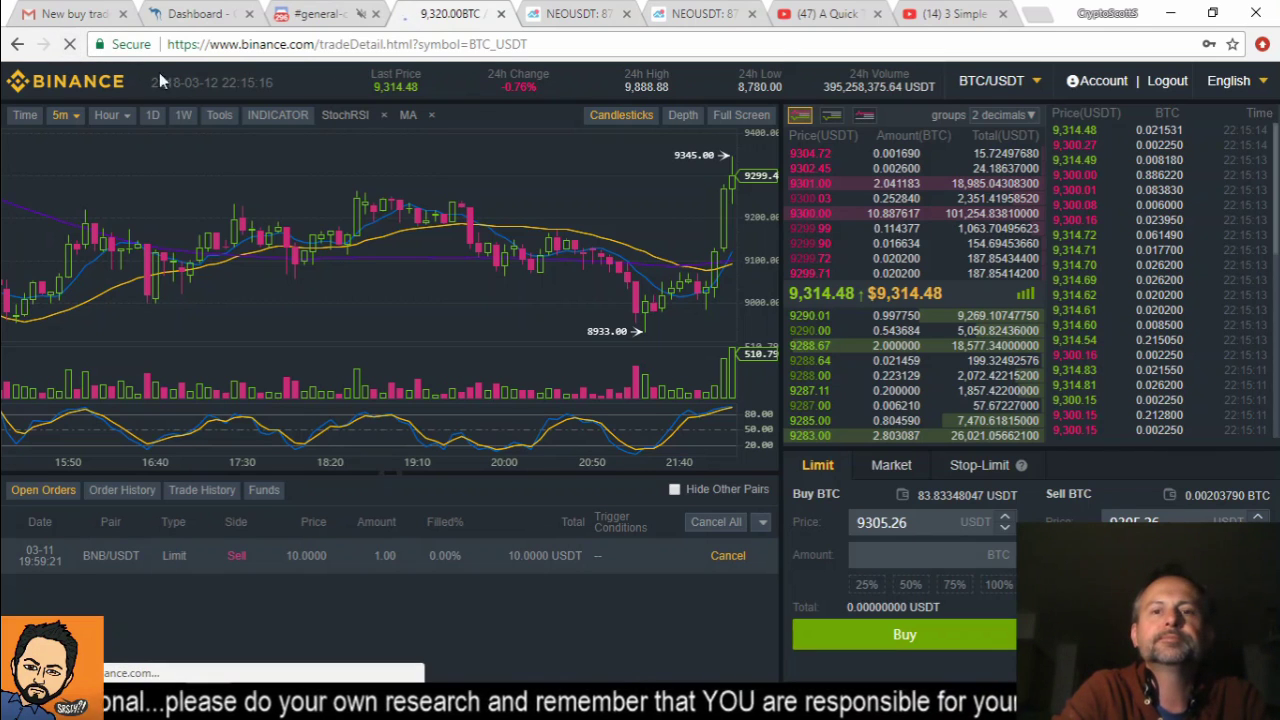
click(192, 14)
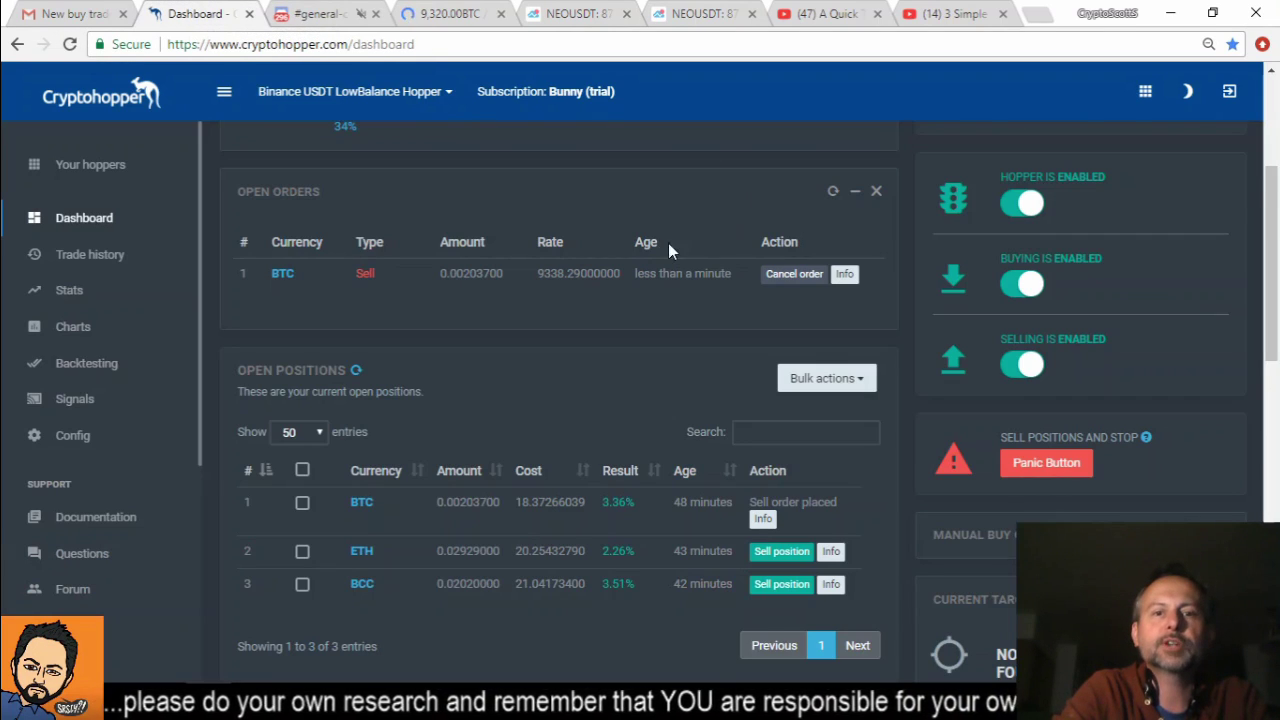
click(845, 275)
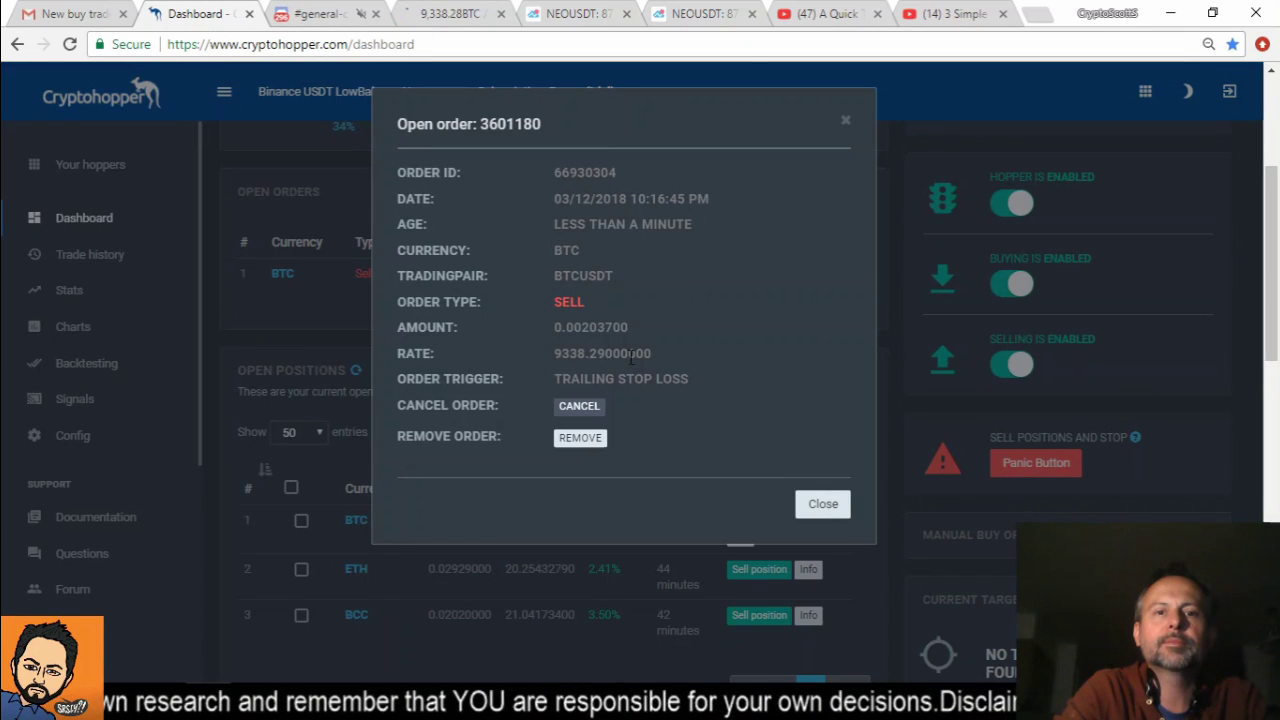
click(828, 502)
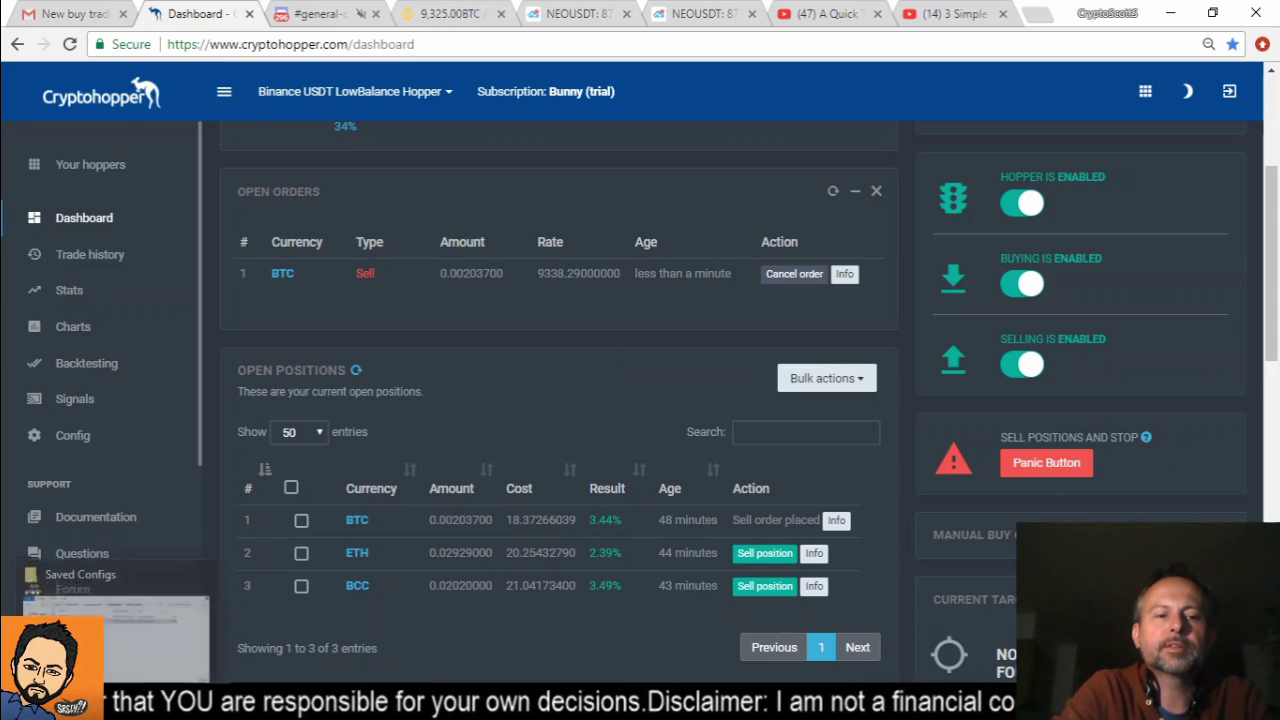
mouse_move(484, 703)
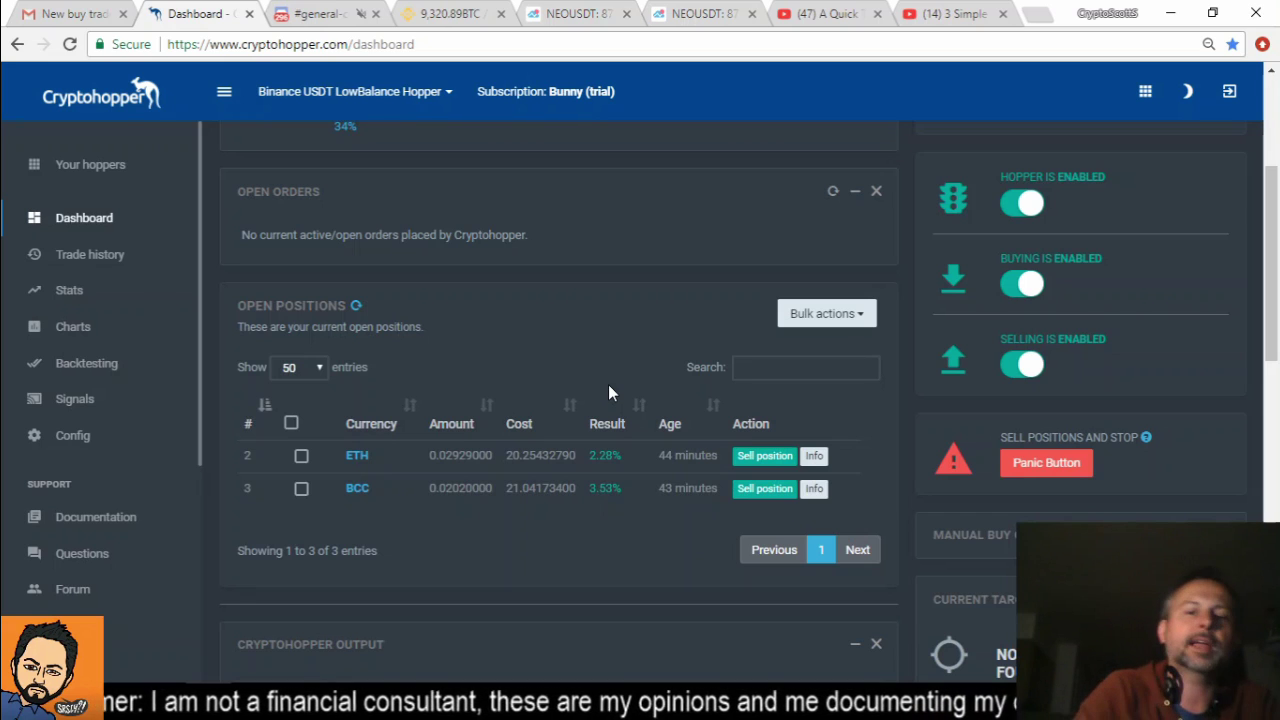
Step: Filter the trade history by BTC to compare the latest sell order with its matching buy order
click(84, 257)
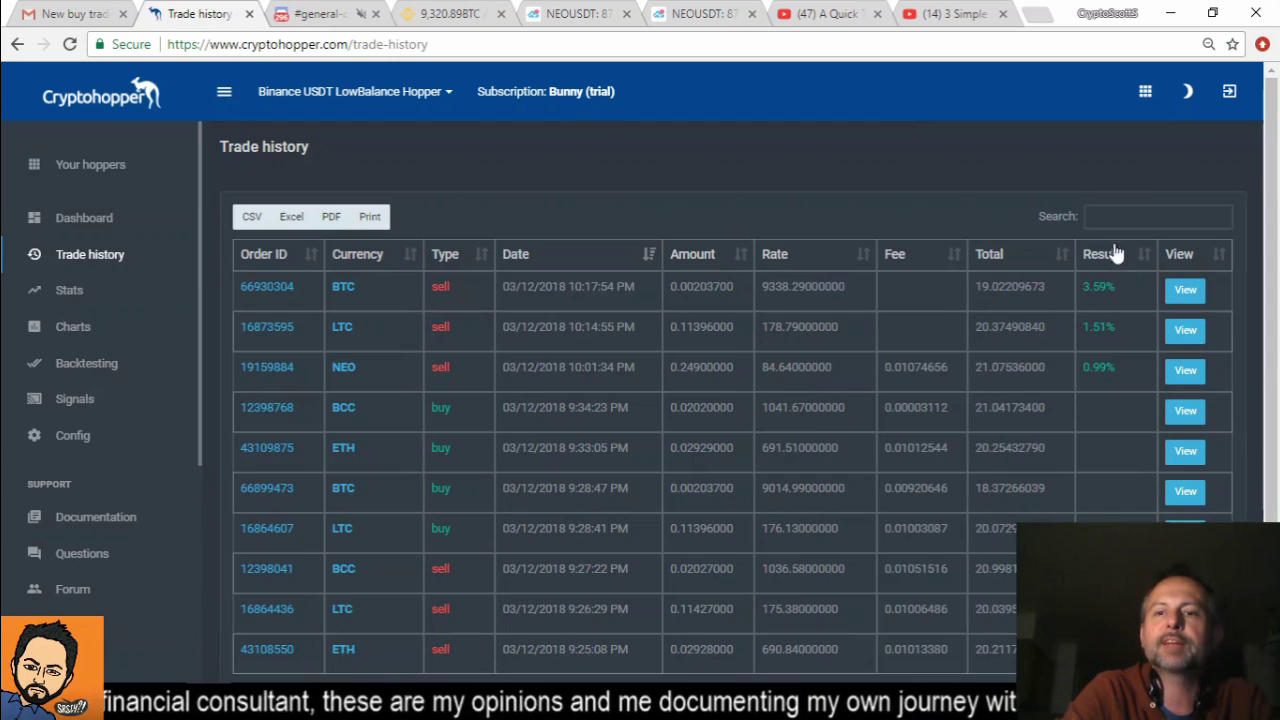
click(1114, 218)
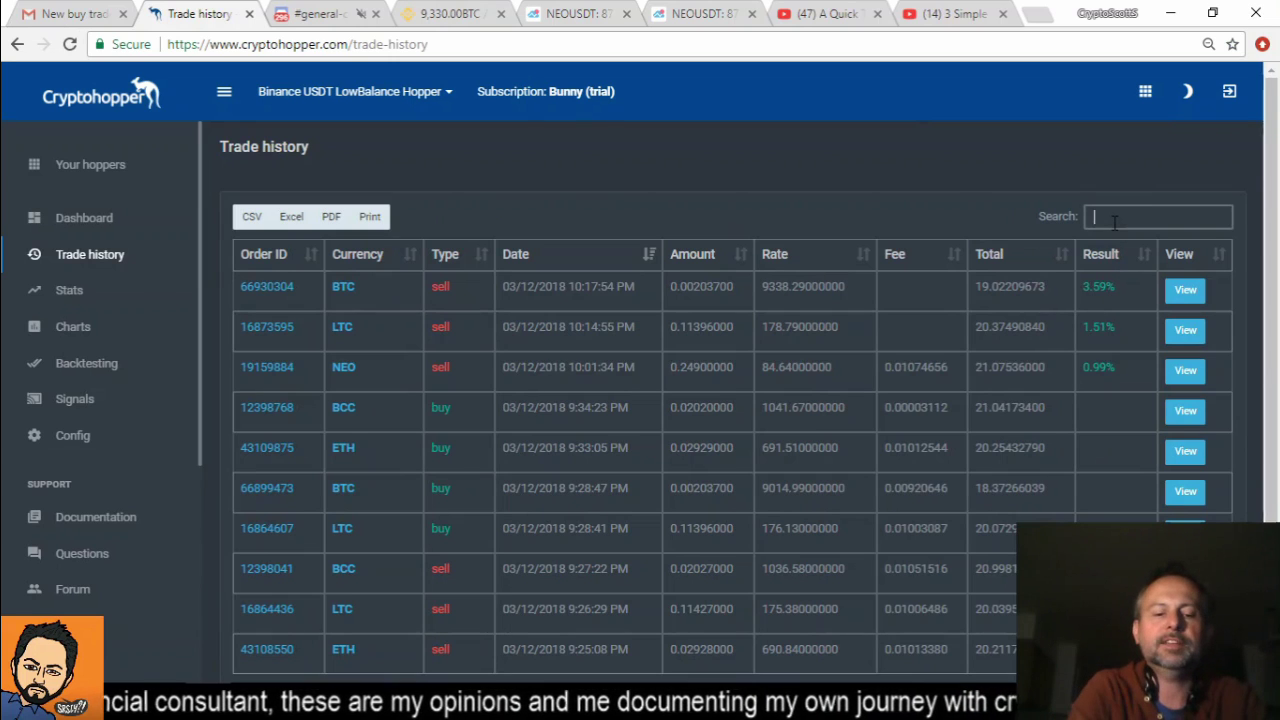
text(BTC)
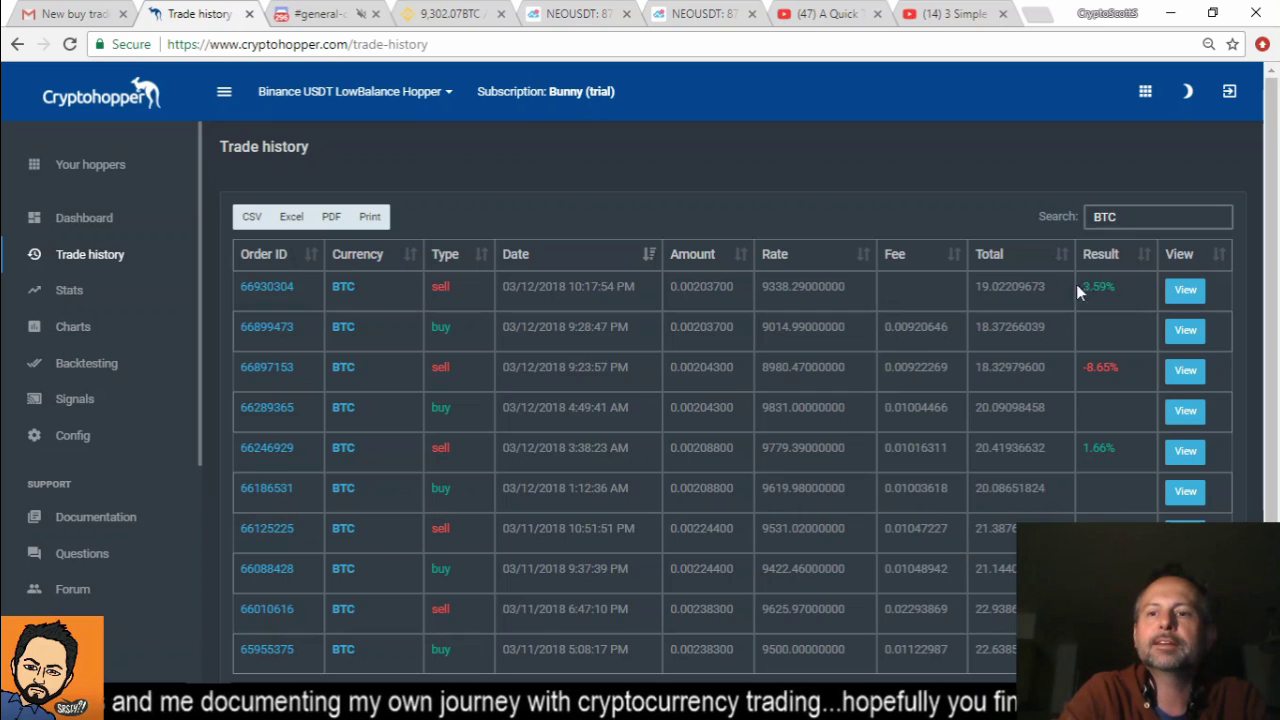
Step: Review the remaining open positions on the dashboard, and examine the BTC/USDT and BCC/USDT charts on Binance
click(86, 220)
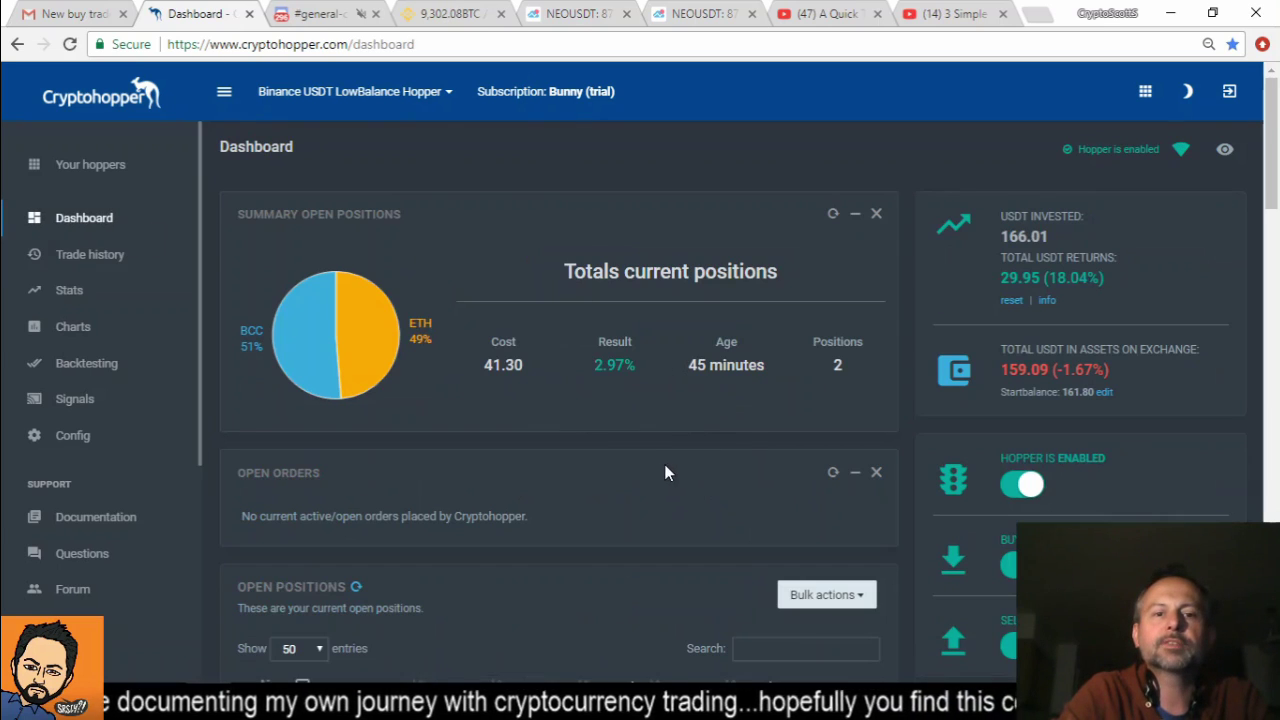
scroll(667, 465, down, 3)
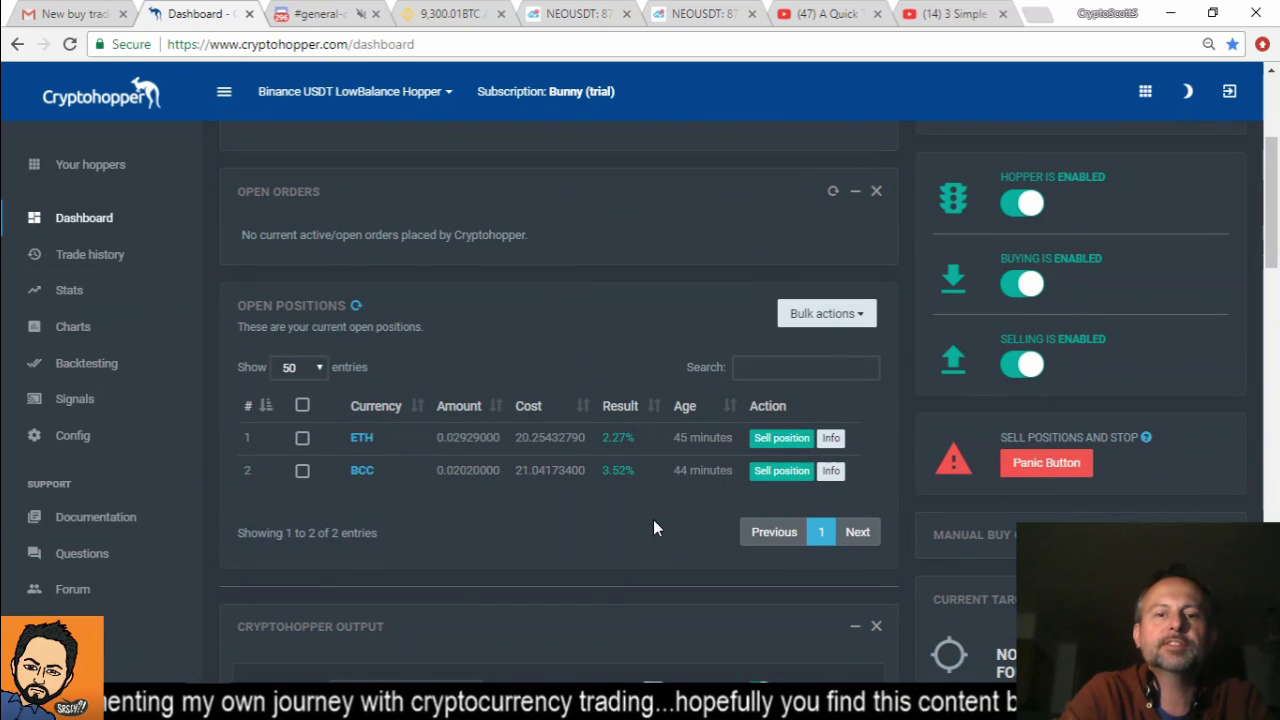
click(453, 15)
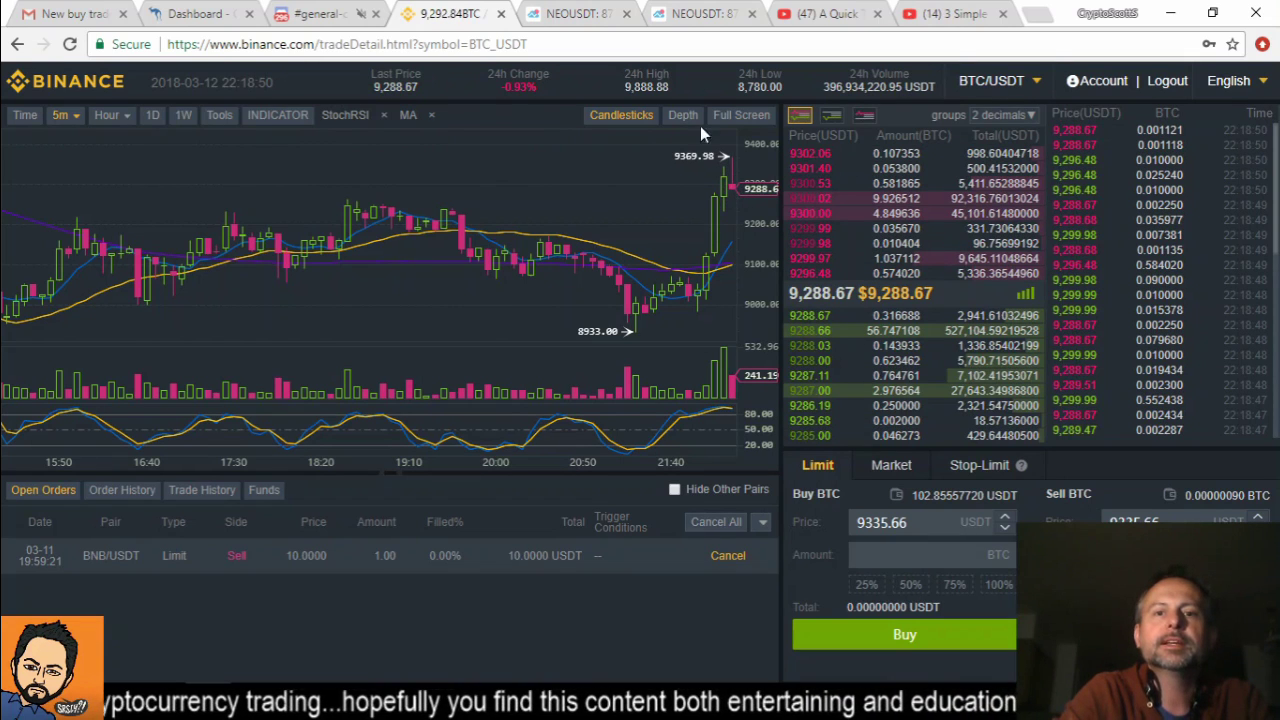
click(990, 88)
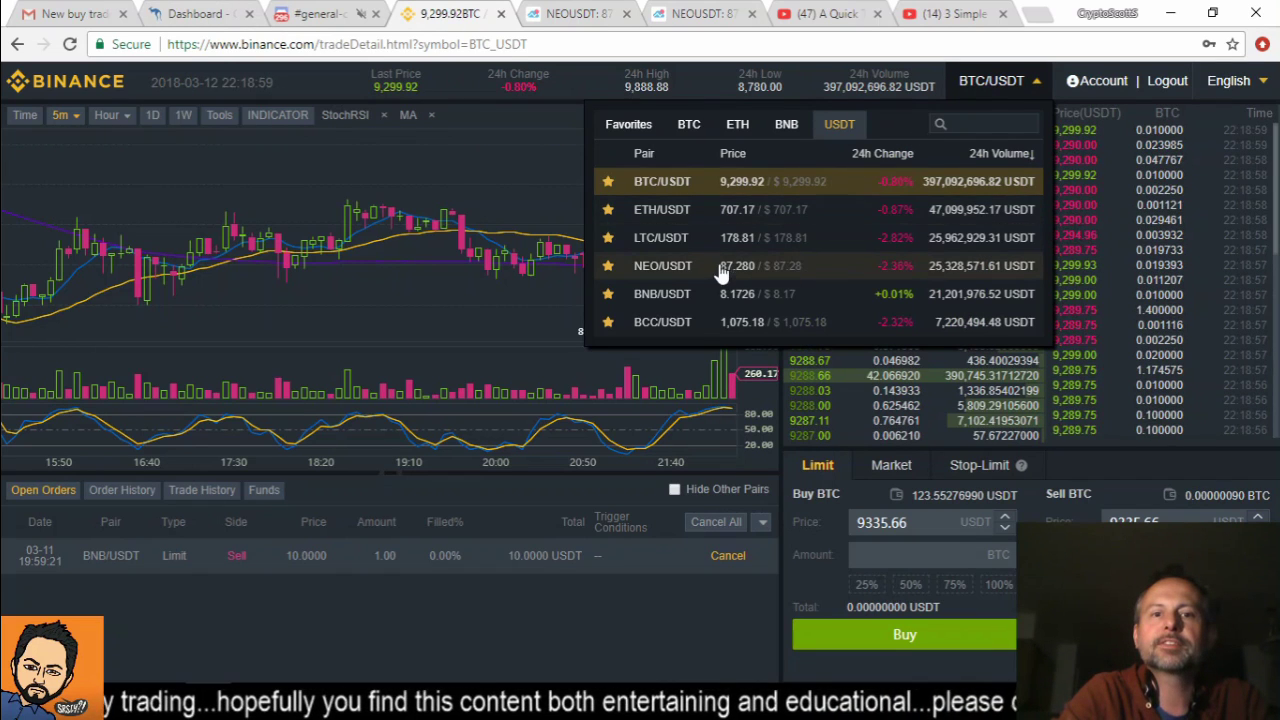
click(705, 330)
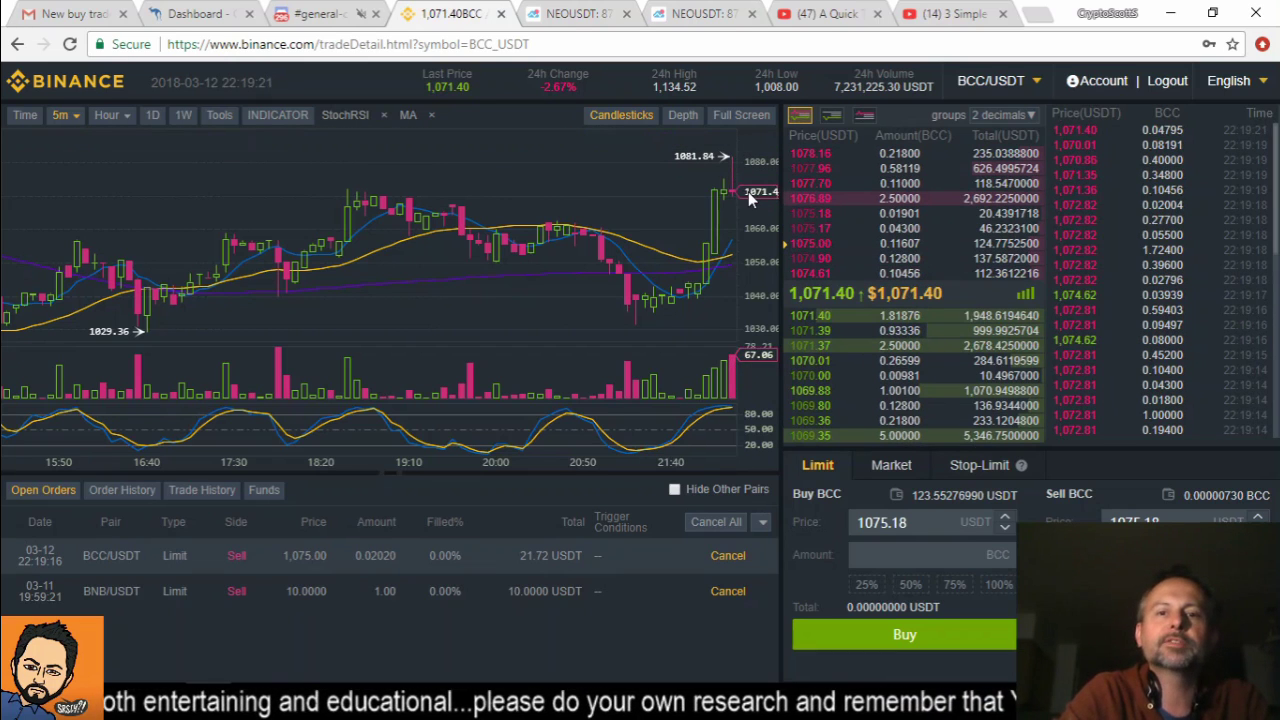
Step: Switch back to Cryptohopper to check the open orders, and filter the trade history by ETH to review its latest sale
click(192, 14)
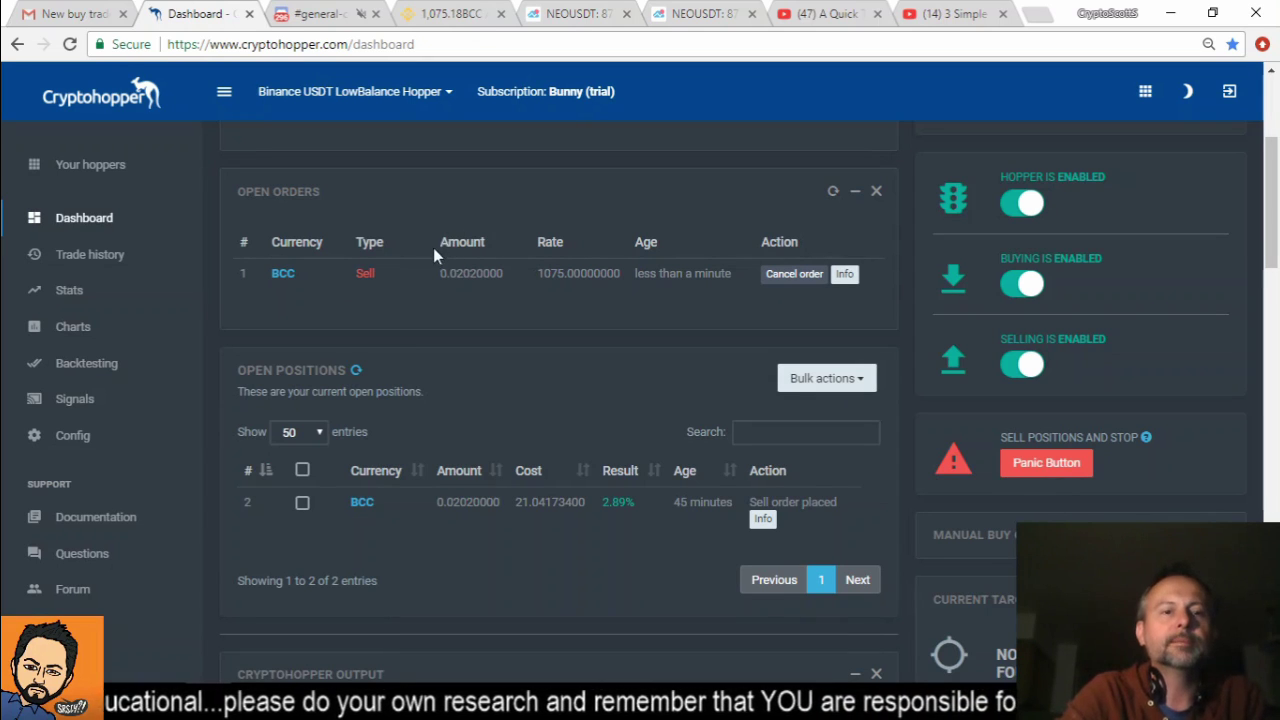
click(77, 258)
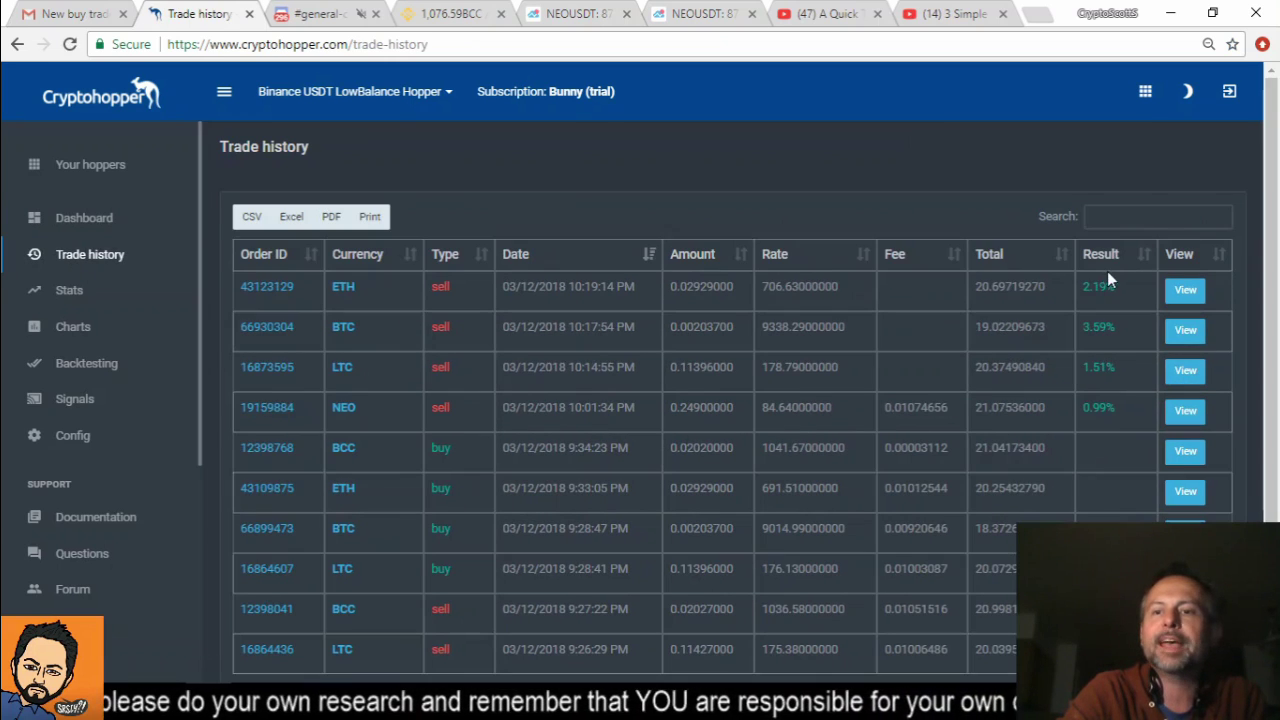
click(1143, 213)
text(E)
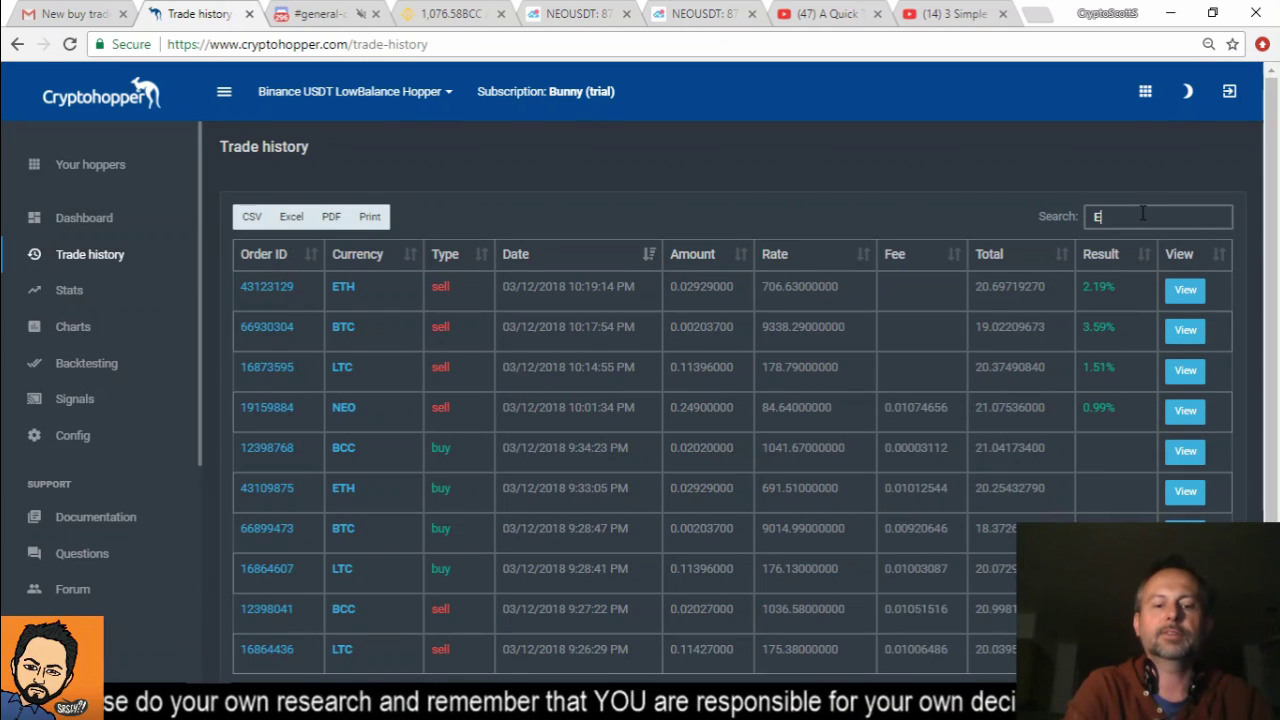
text(TCH)
key(BackSpace)
key(BackSpace)
text(H)
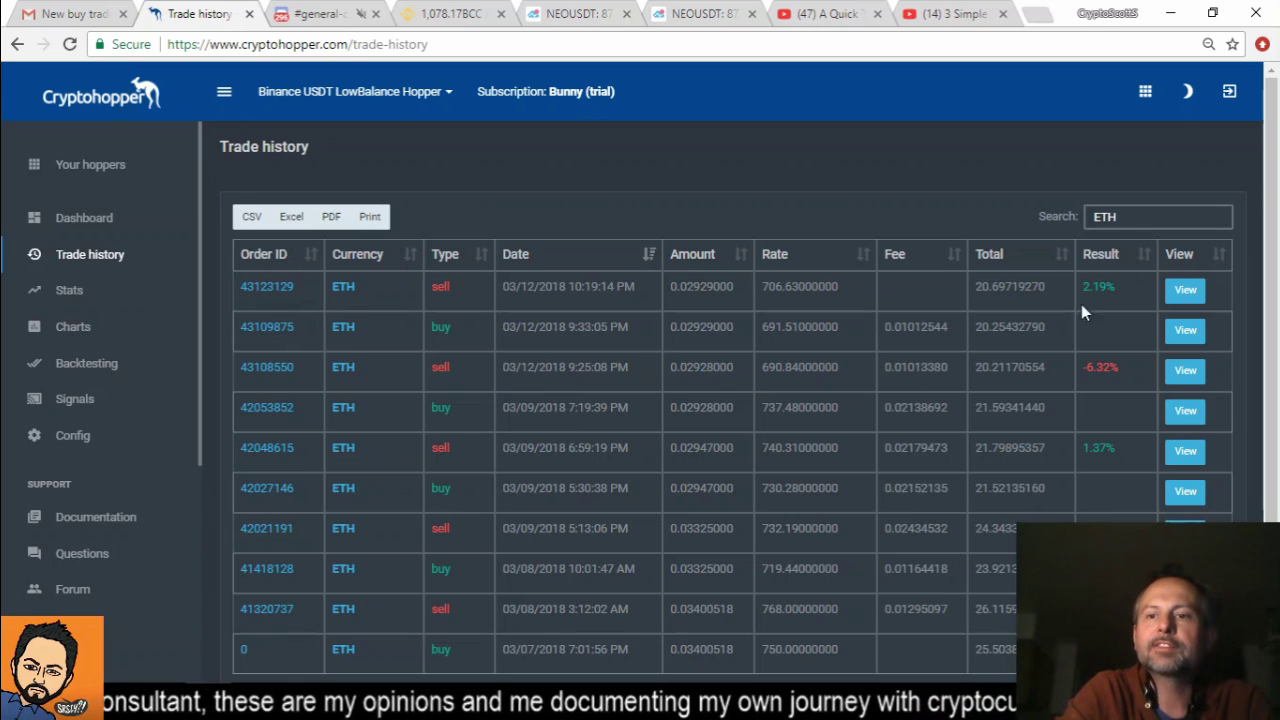
Step: Check the open BCC sell order on the dashboard against the BCC/USDT chart on Binance, and return to Cryptohopper
click(88, 218)
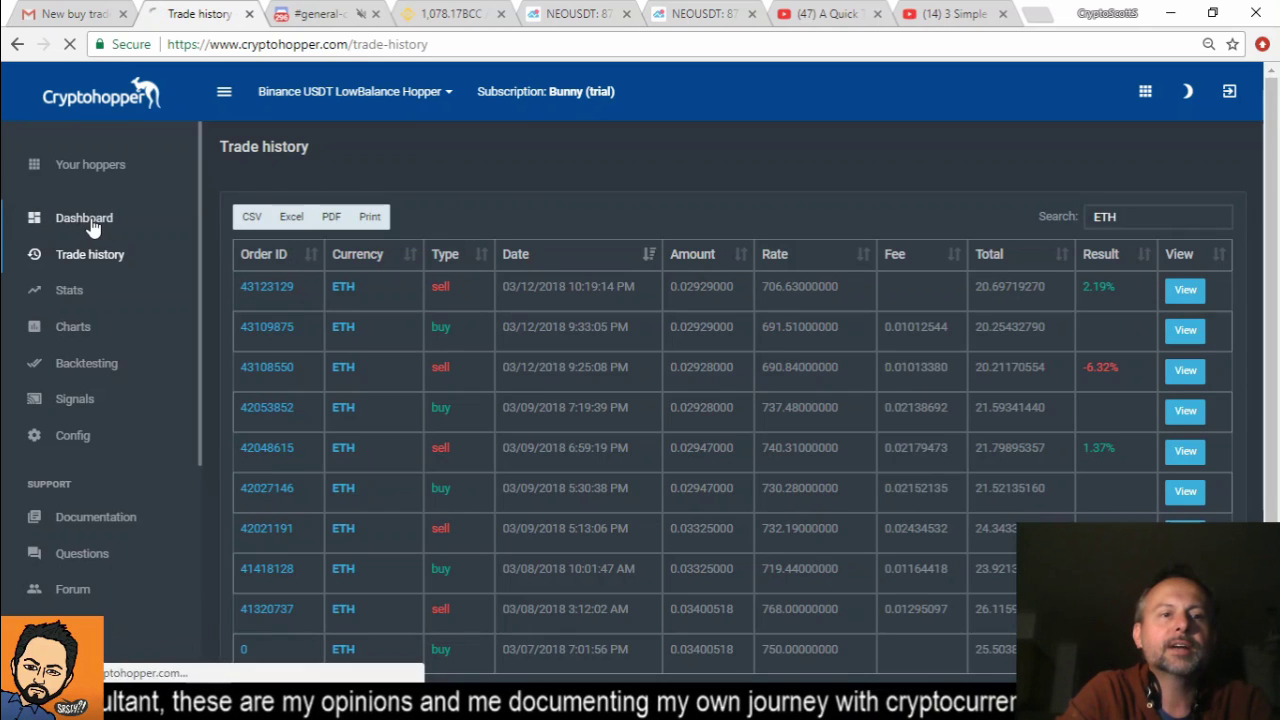
scroll(540, 380, down, 2)
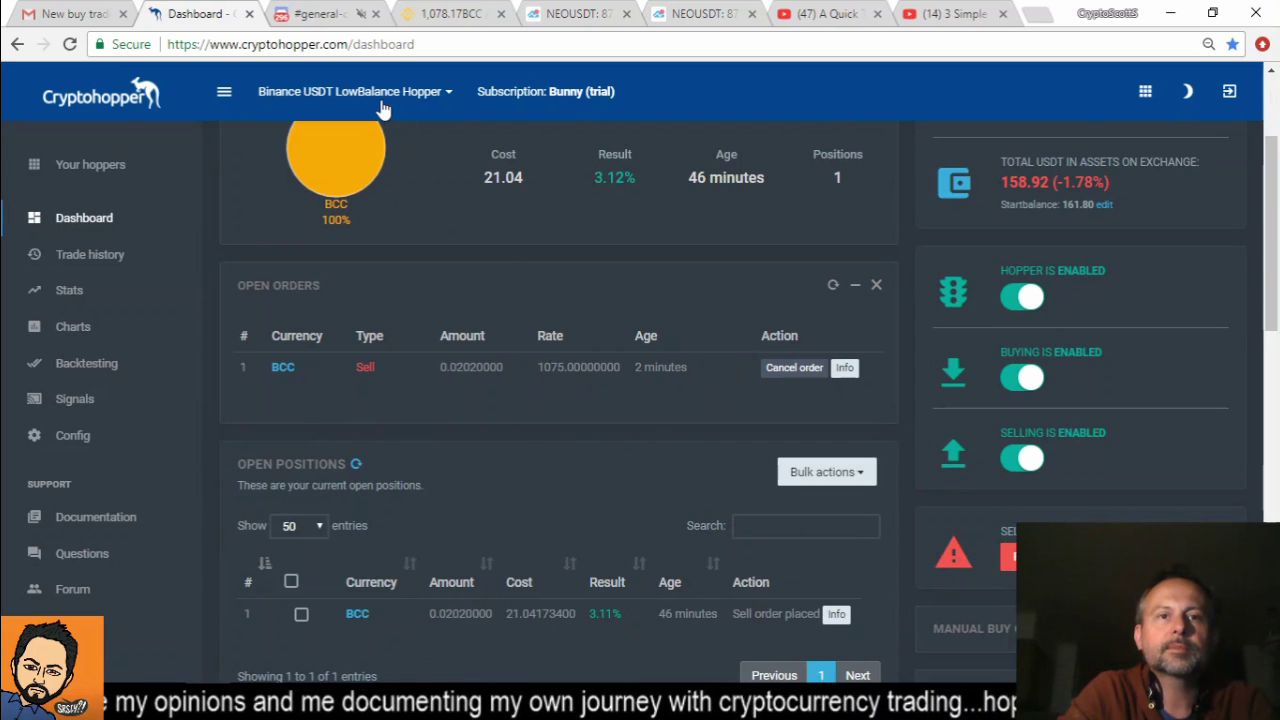
click(455, 14)
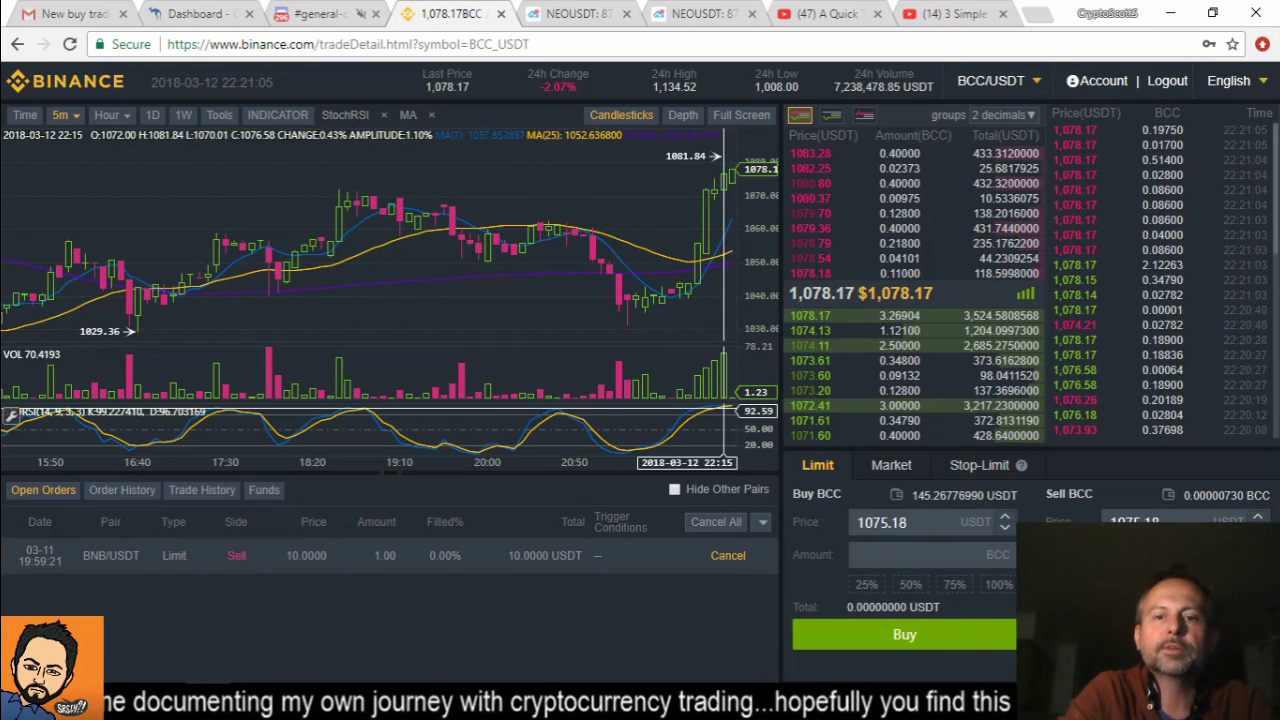
click(181, 17)
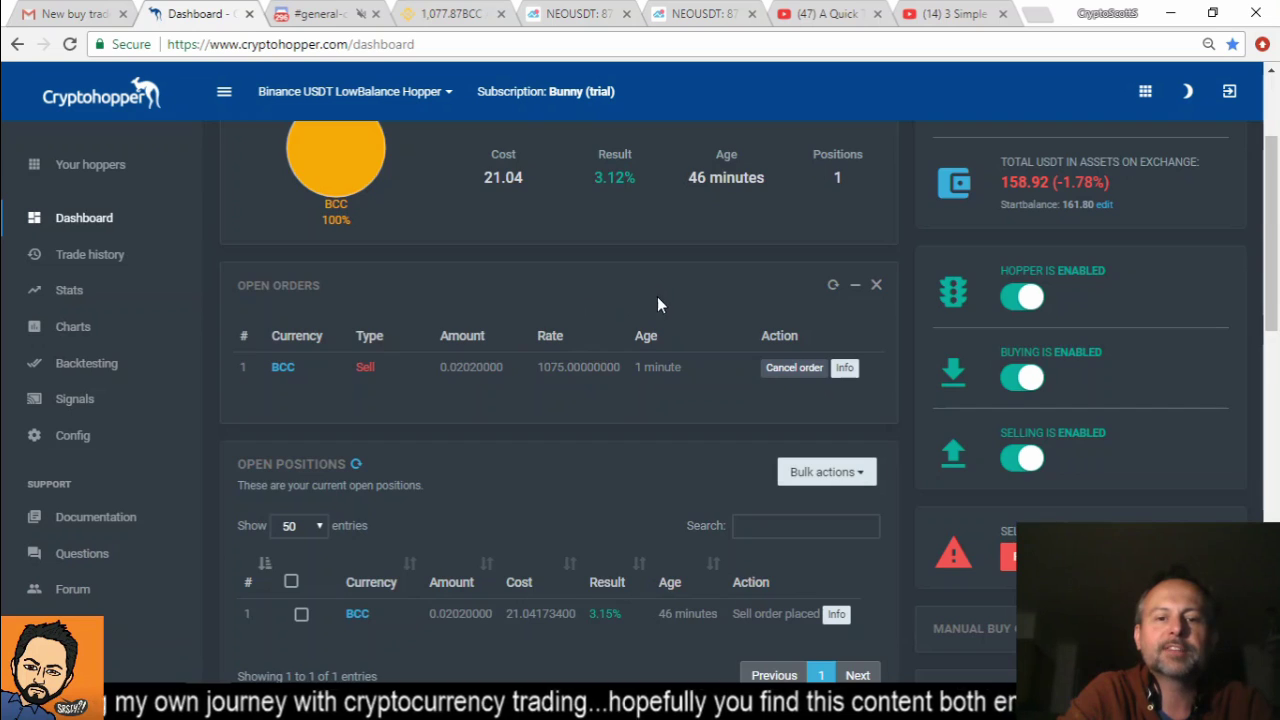
Step: View the open BCC sell order's details, including its rate and order trigger, and close them
scroll(657, 296, down, 1)
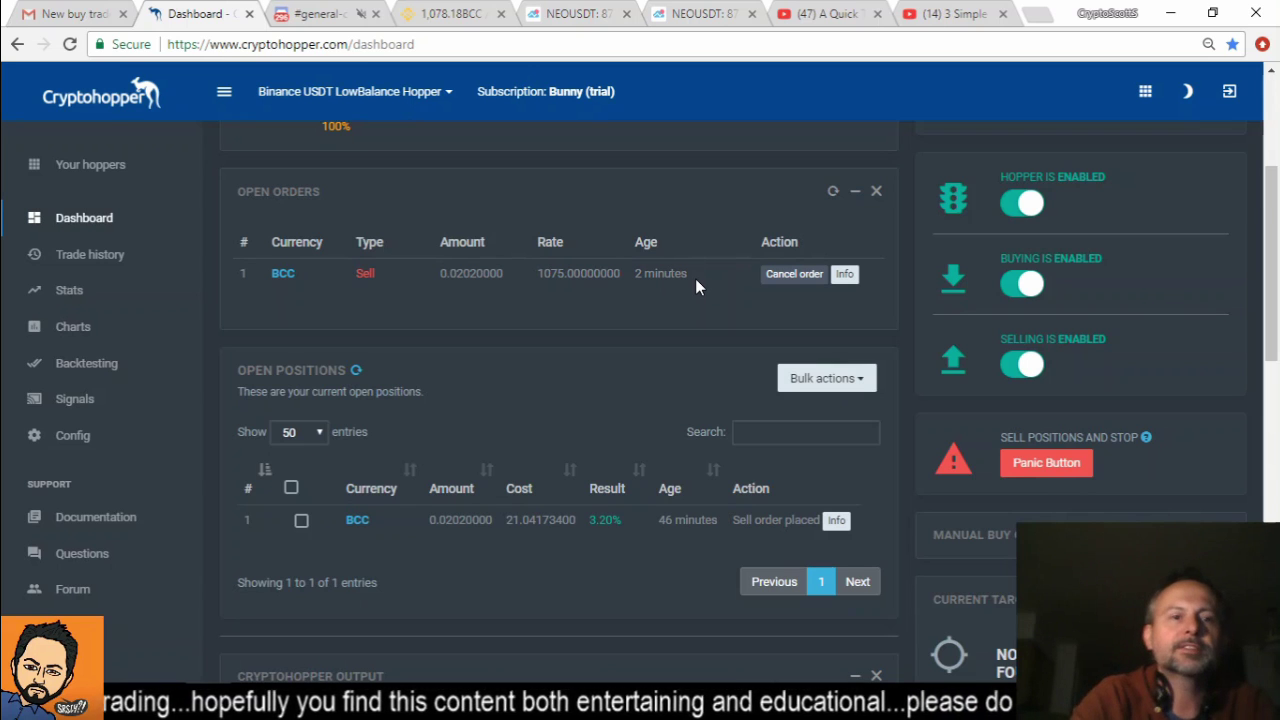
click(846, 274)
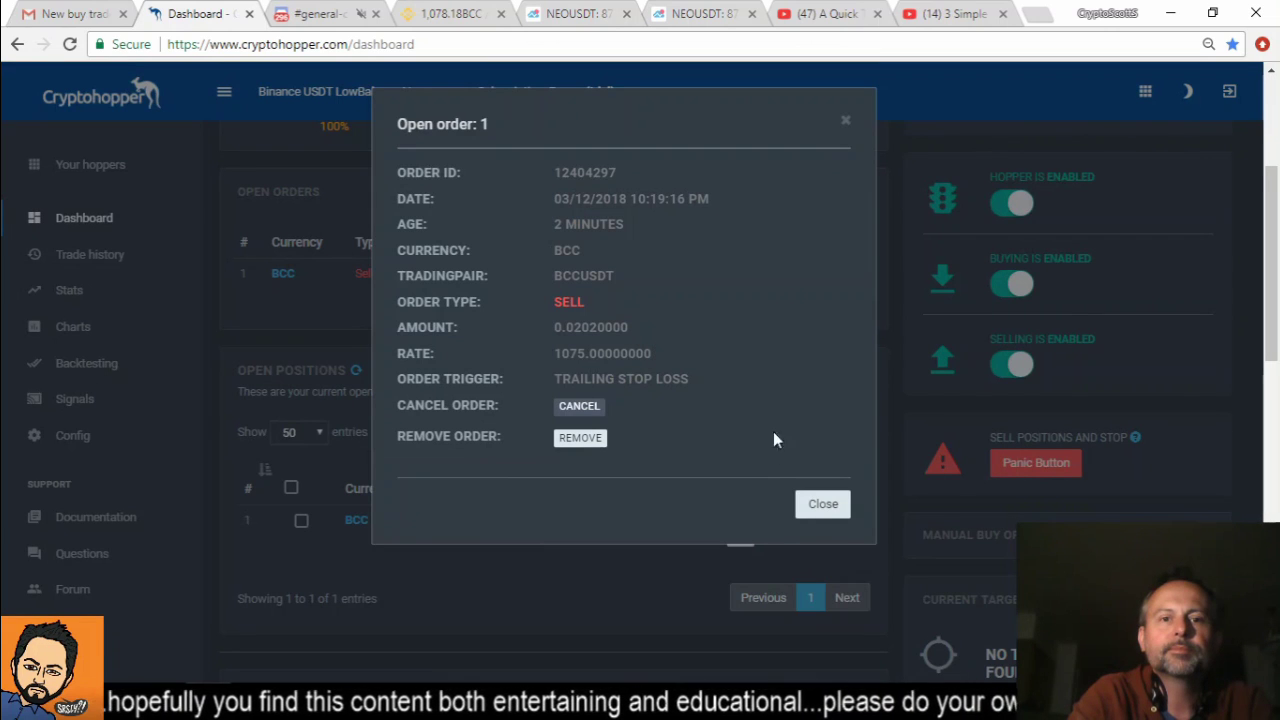
click(830, 508)
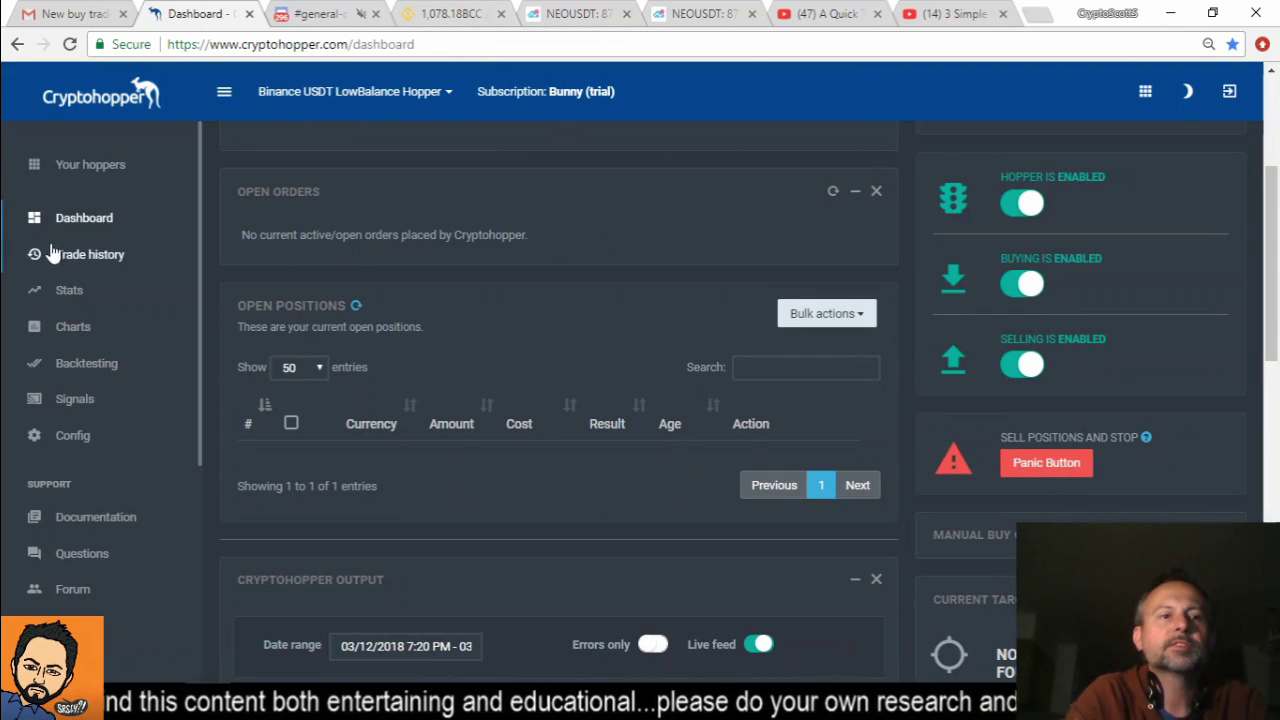
Step: Filter the trade history by BCC to compare the latest sell order with its matching buy order
click(90, 255)
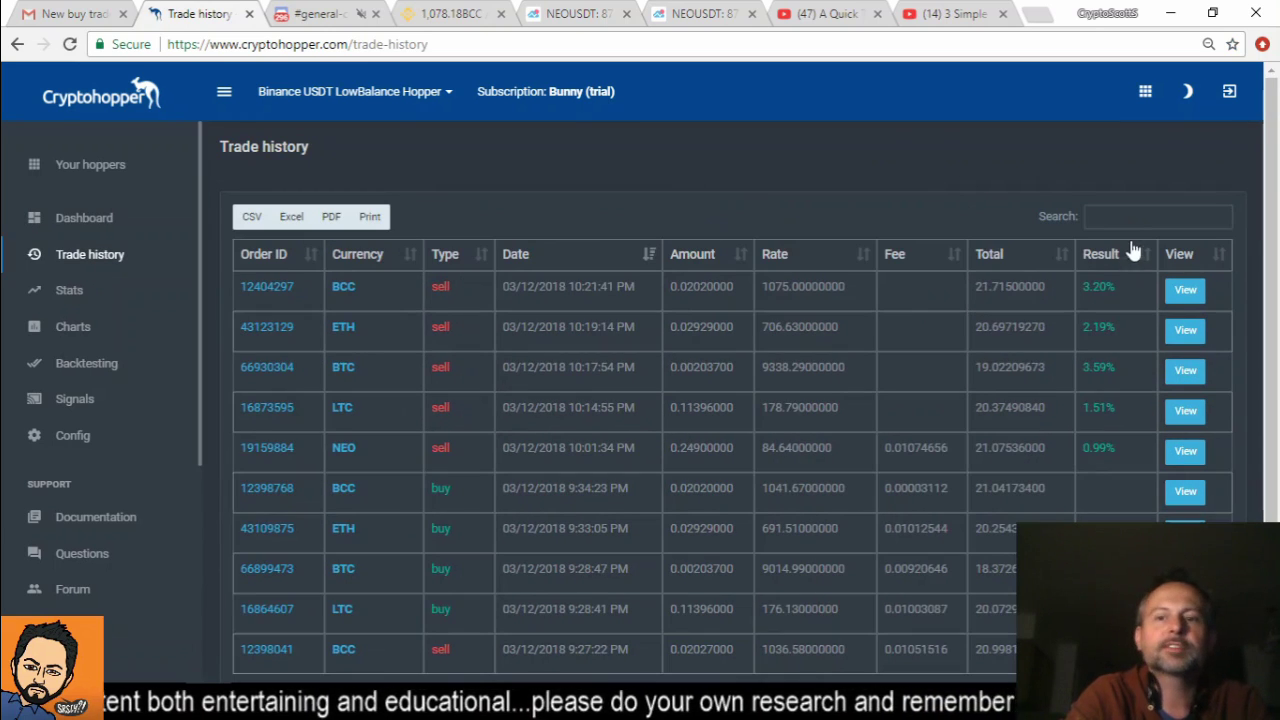
click(1130, 215)
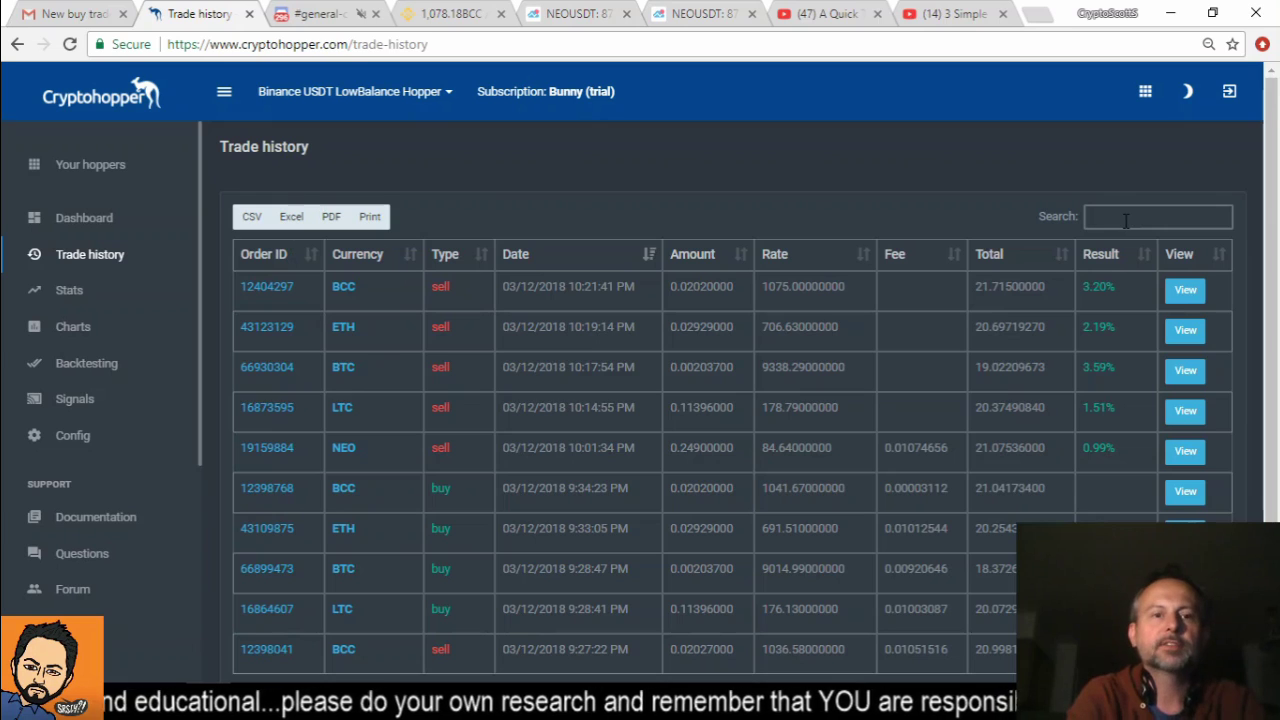
text(BCC)
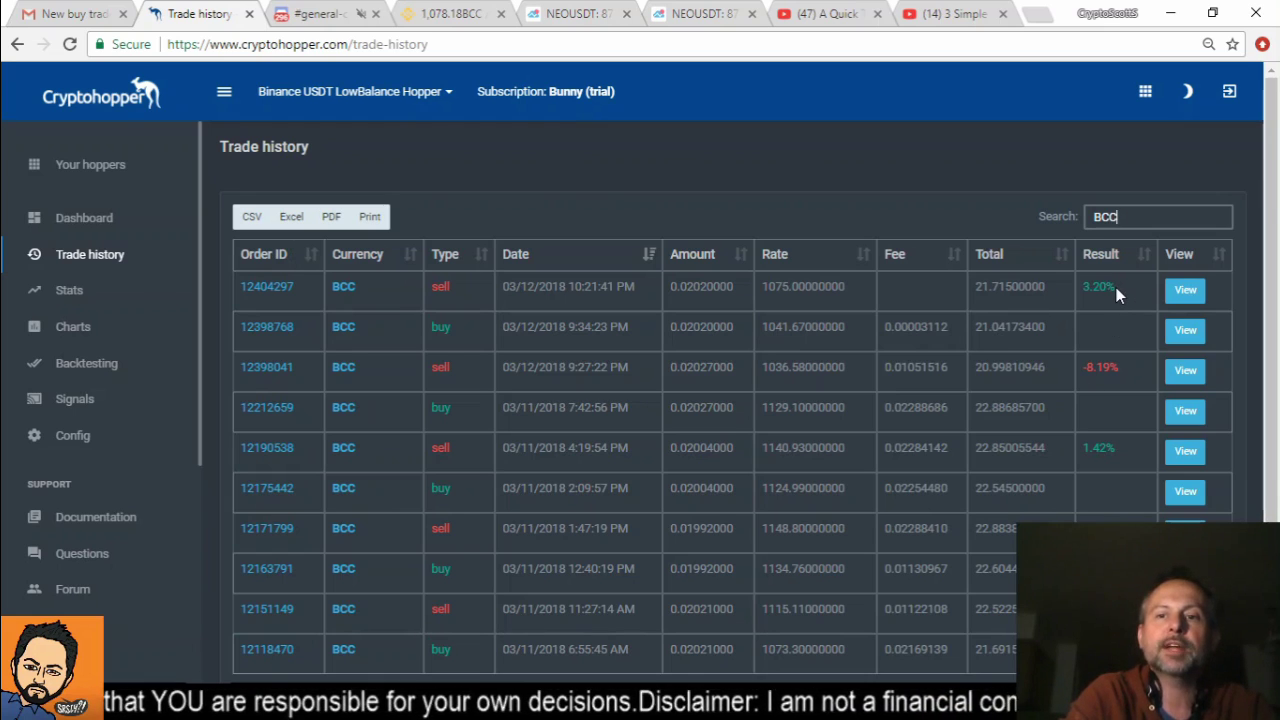
Step: Check the dashboard for remaining open orders and positions, and switch to the BCC/USDT chart on Binance
click(63, 217)
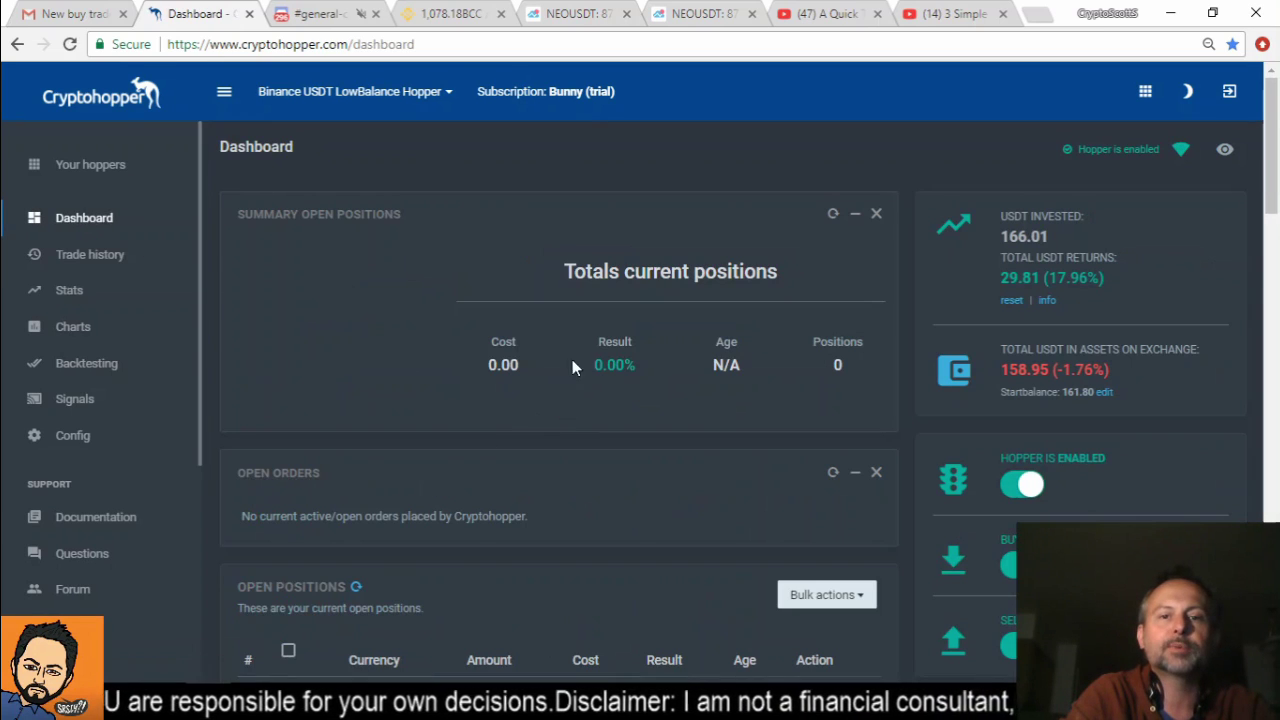
scroll(629, 378, down, 3)
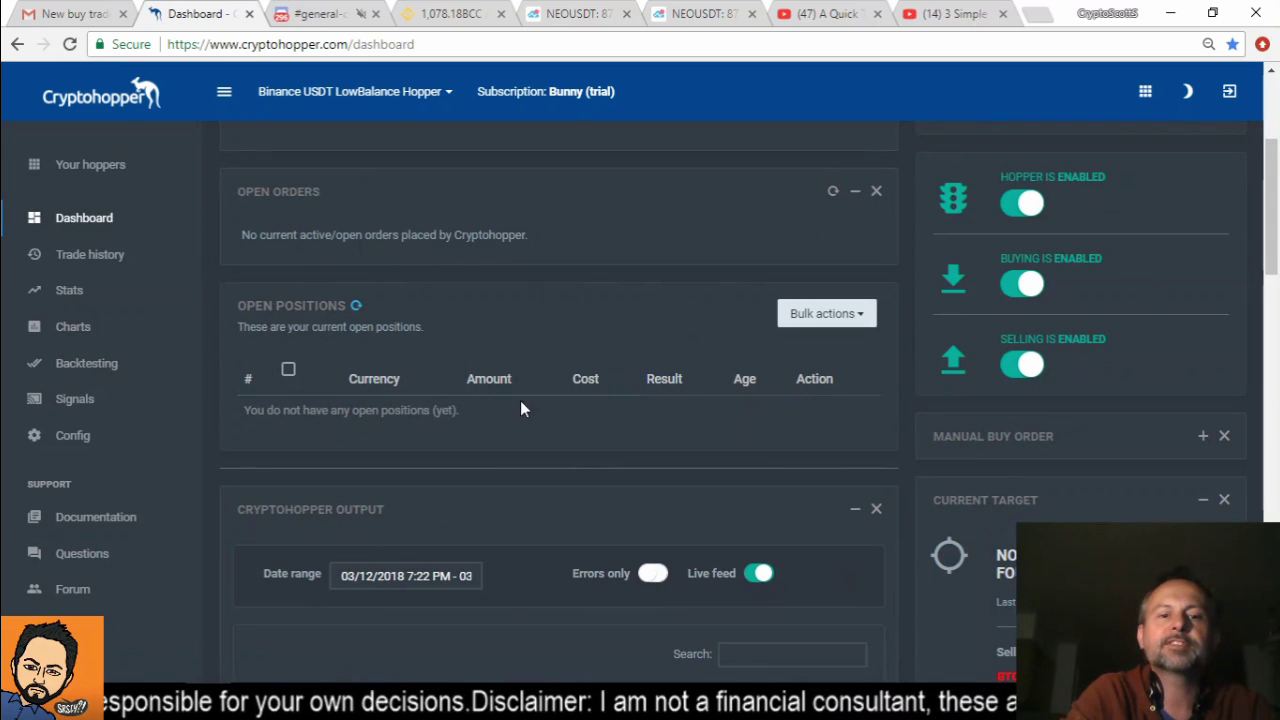
click(443, 14)
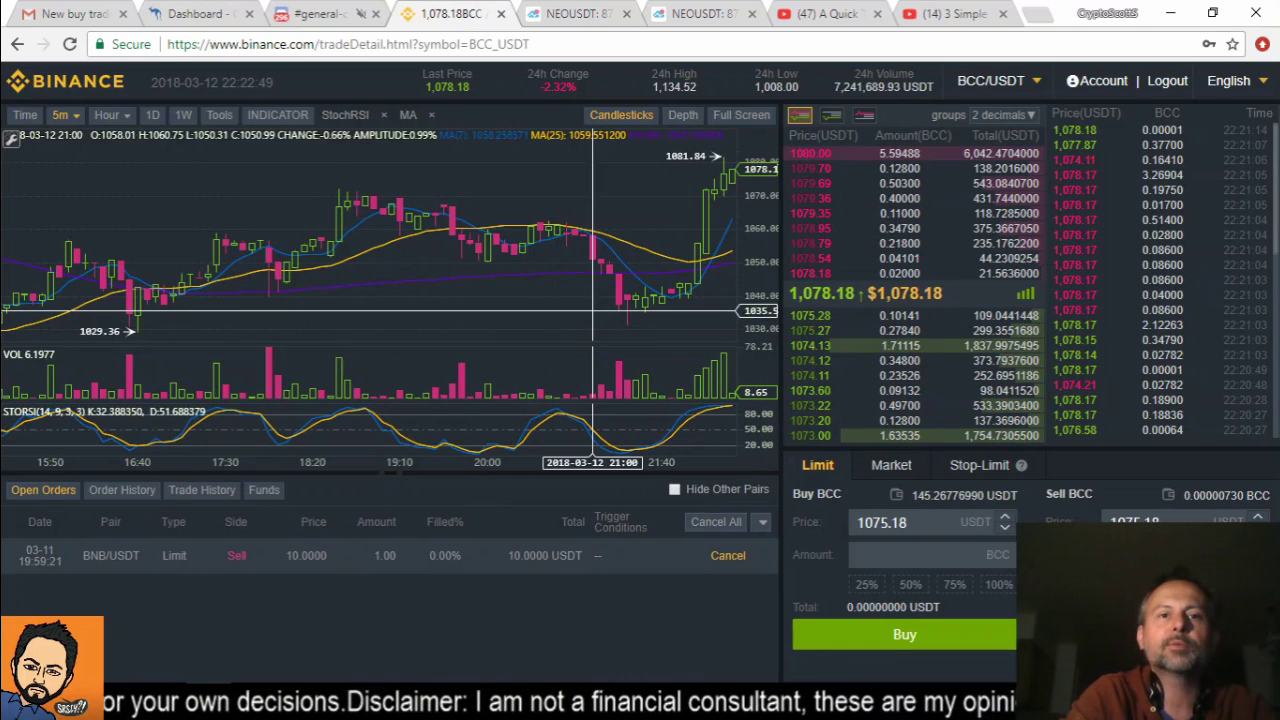
Step: Return to Cryptohopper and review the output log and the current position totals on the dashboard
click(190, 14)
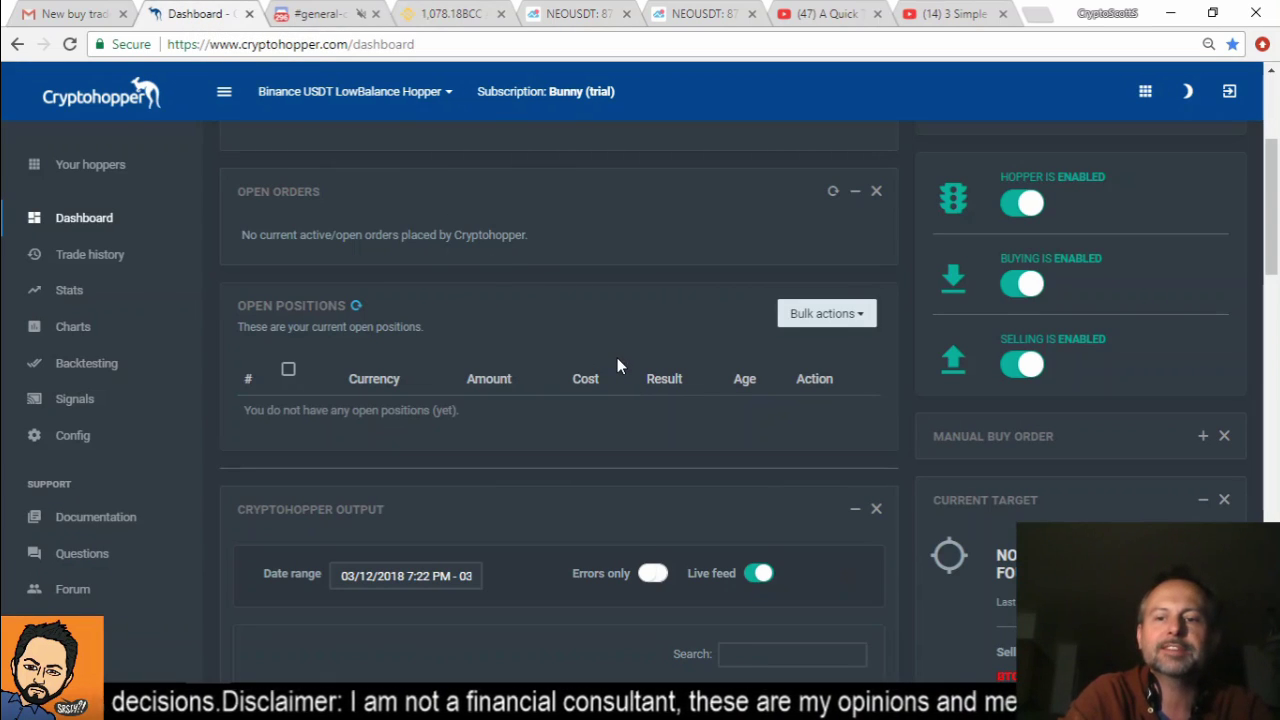
scroll(617, 366, down, 2)
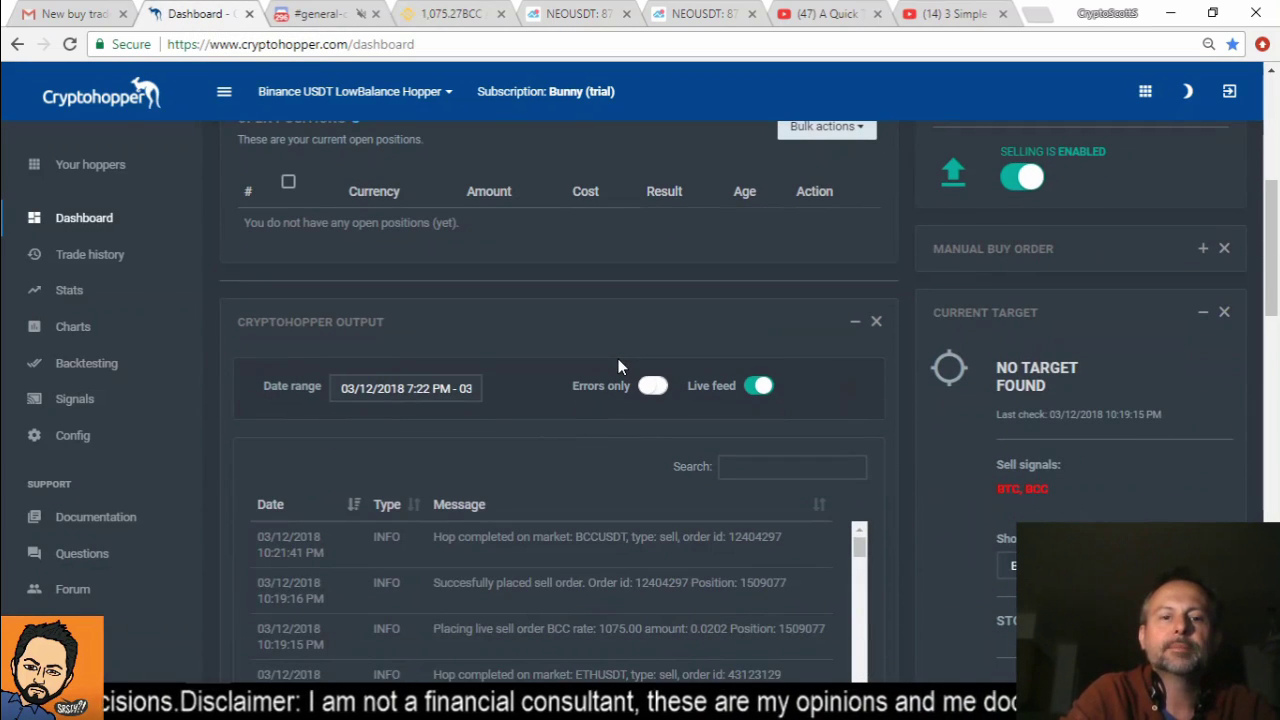
scroll(618, 366, up, 2)
scroll(618, 368, up, 2)
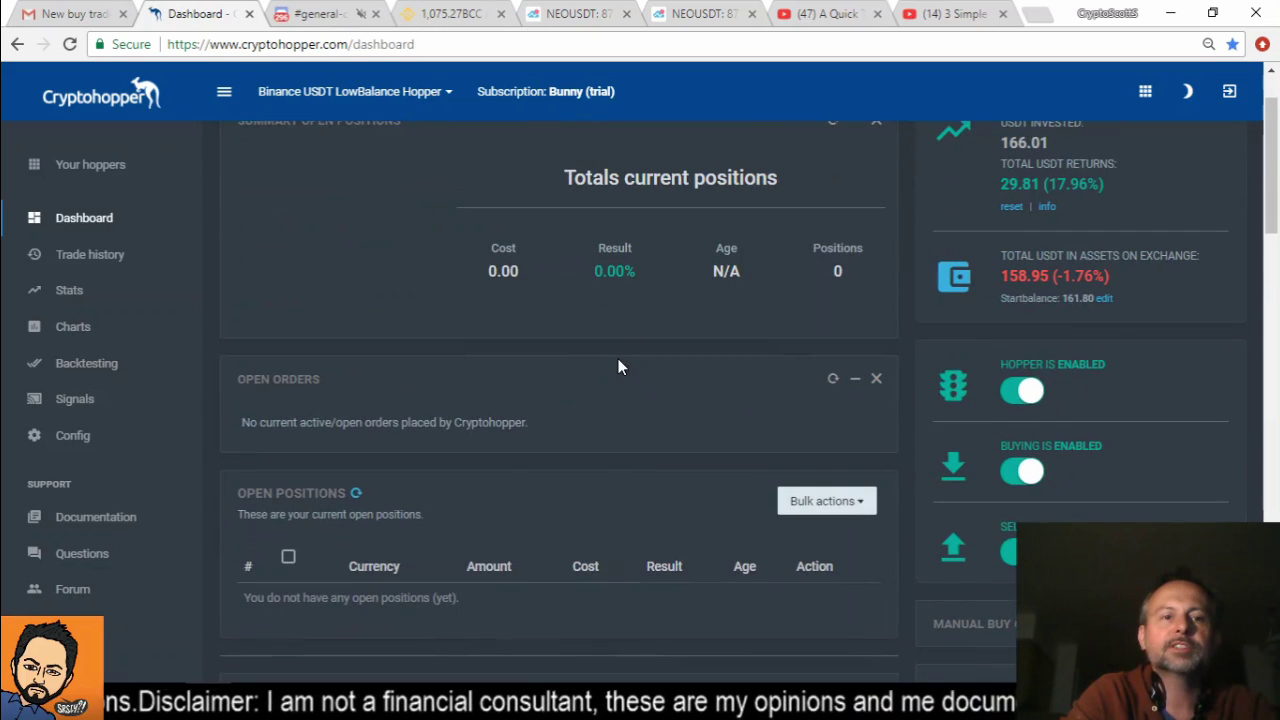
scroll(618, 368, up, 1)
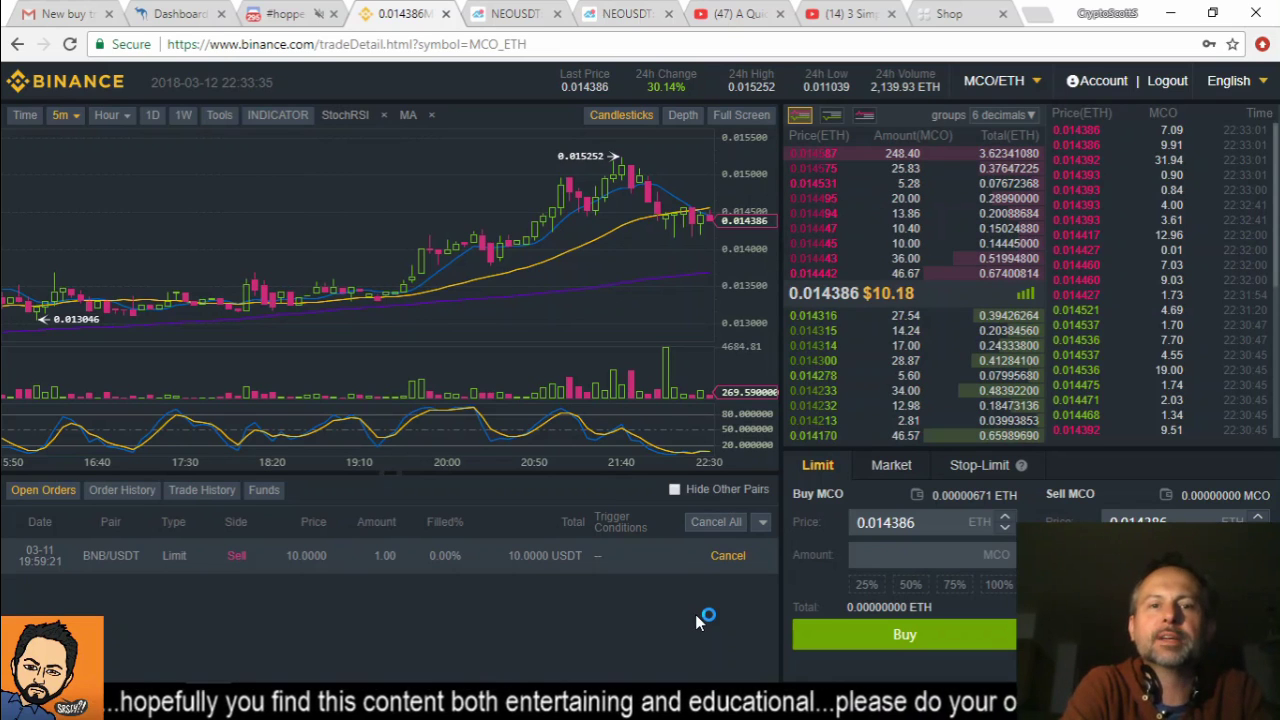
Step: Examine the BTC/USDT and ETH/USDT charts on Binance for price movement since the sales
click(970, 90)
click(758, 175)
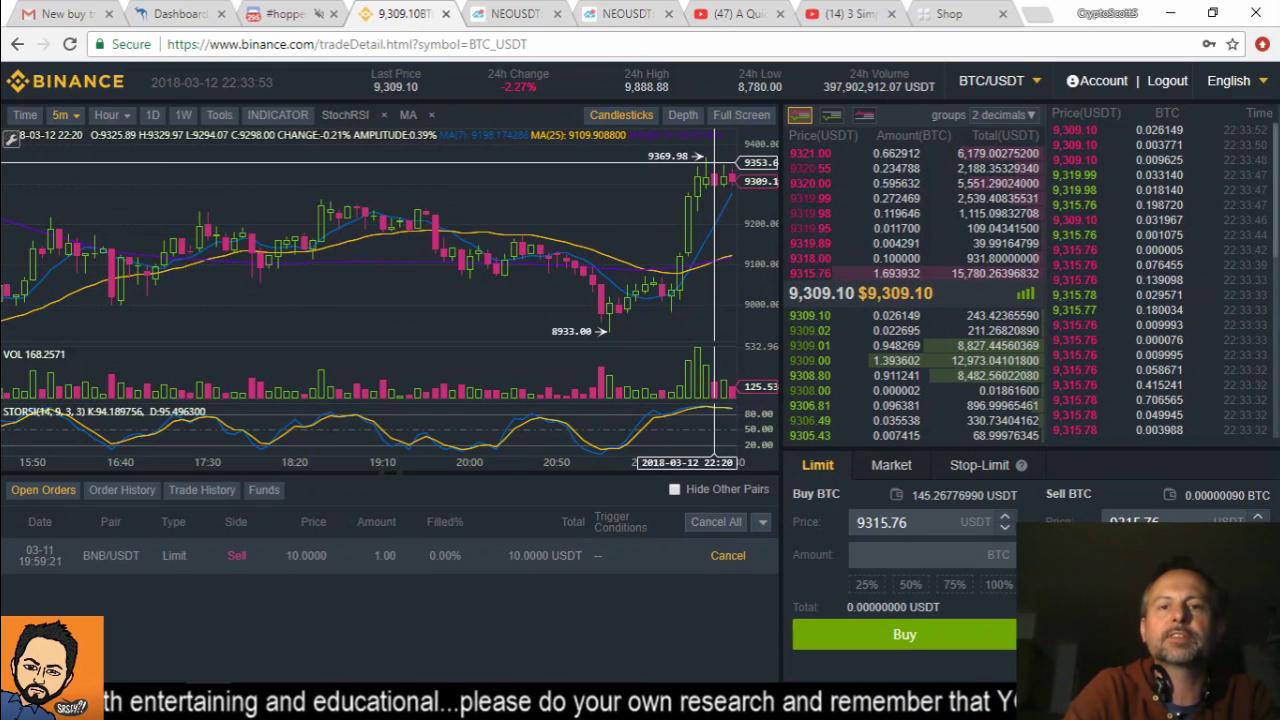
click(985, 88)
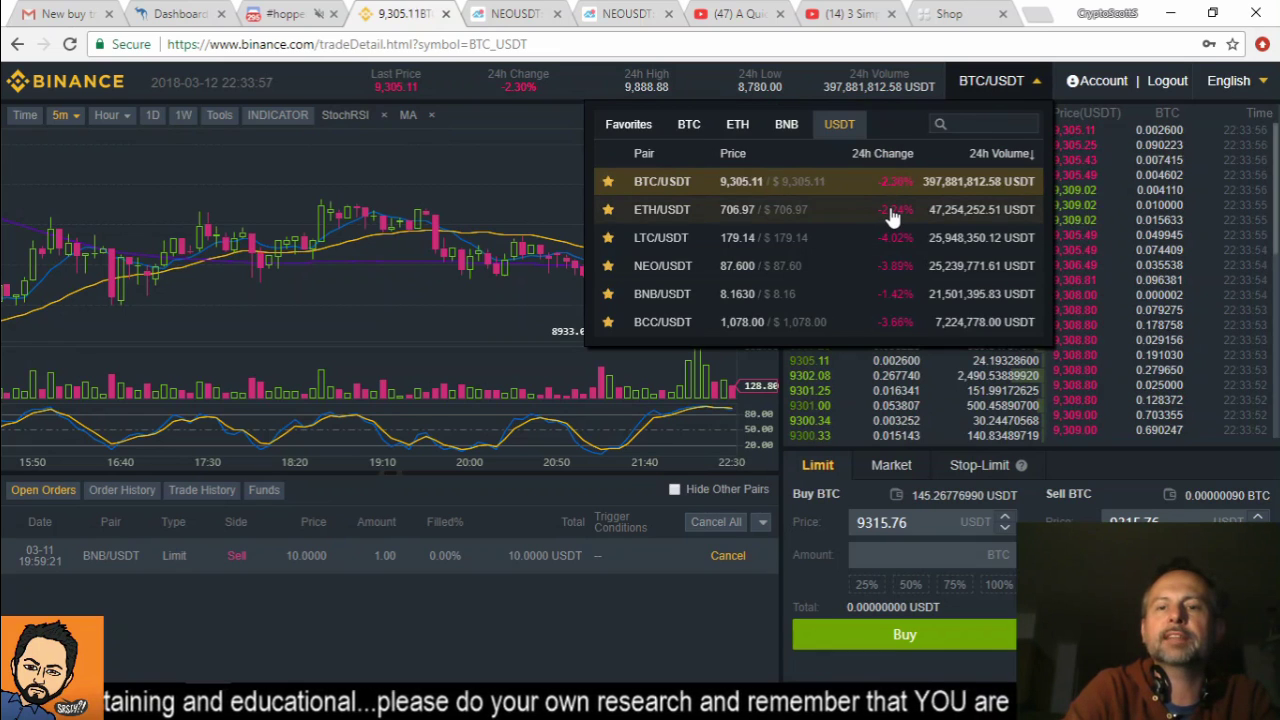
click(890, 212)
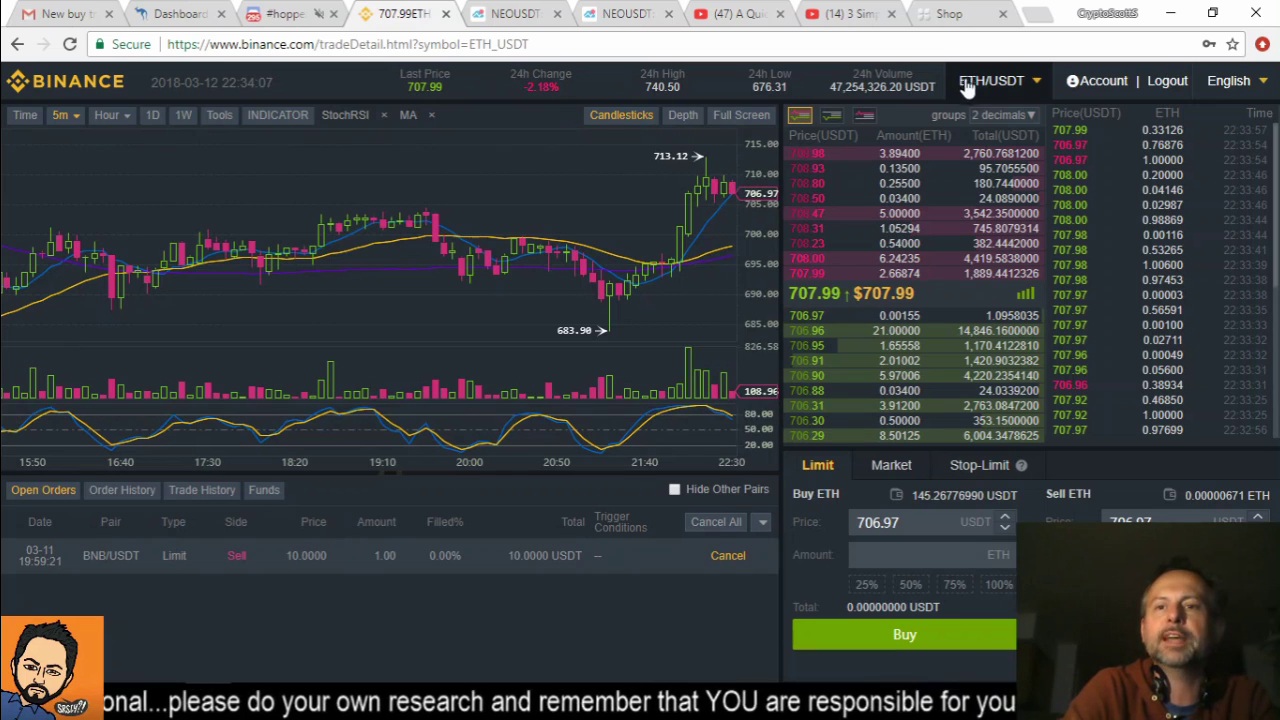
Step: Examine the LTC/USDT and NEO/USDT charts for price movement since those coins were sold
mouse_move(975, 87)
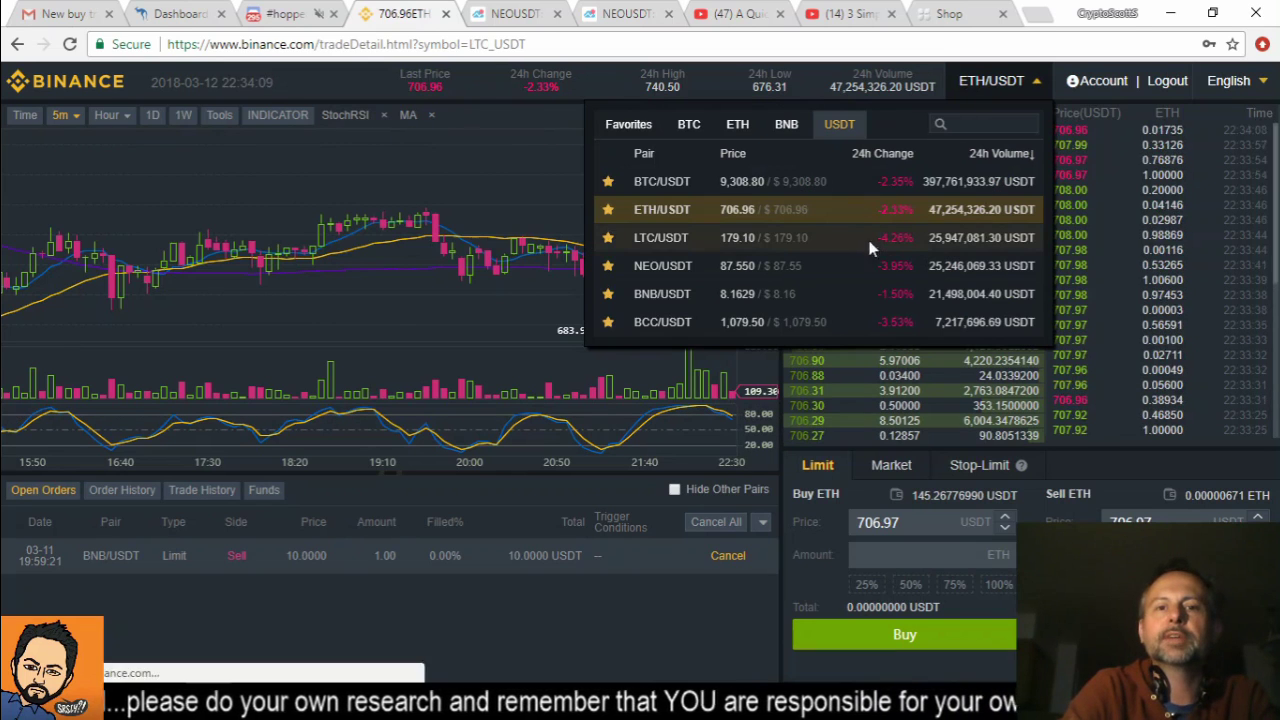
click(869, 248)
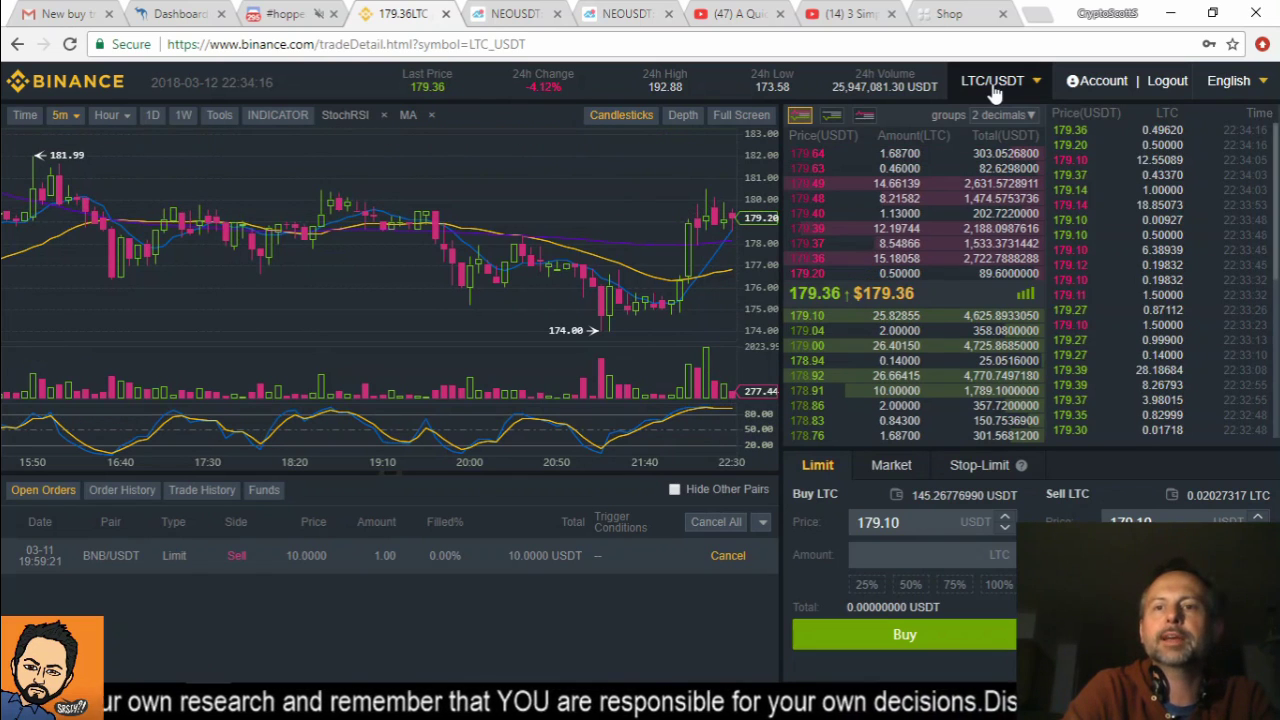
mouse_move(994, 88)
click(856, 267)
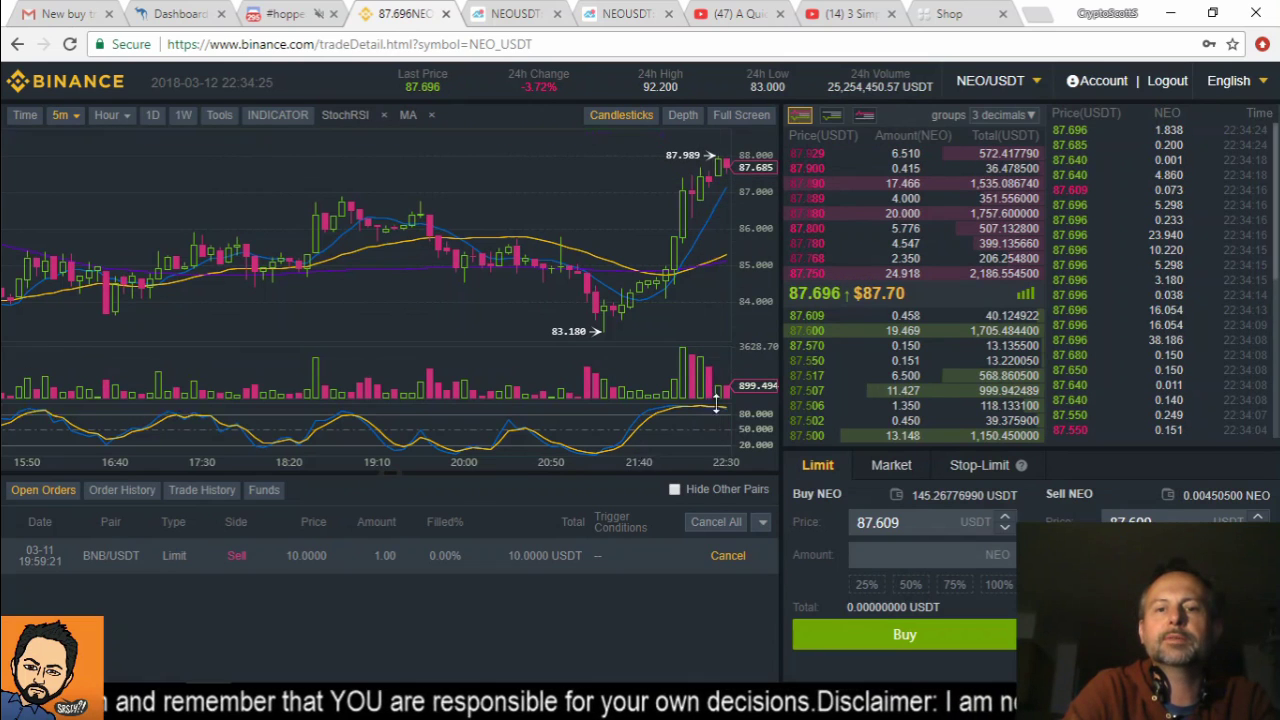
Step: Examine the BCC/USDT chart, and switch to Cryptohopper to check the dashboard's open orders and positions
click(994, 84)
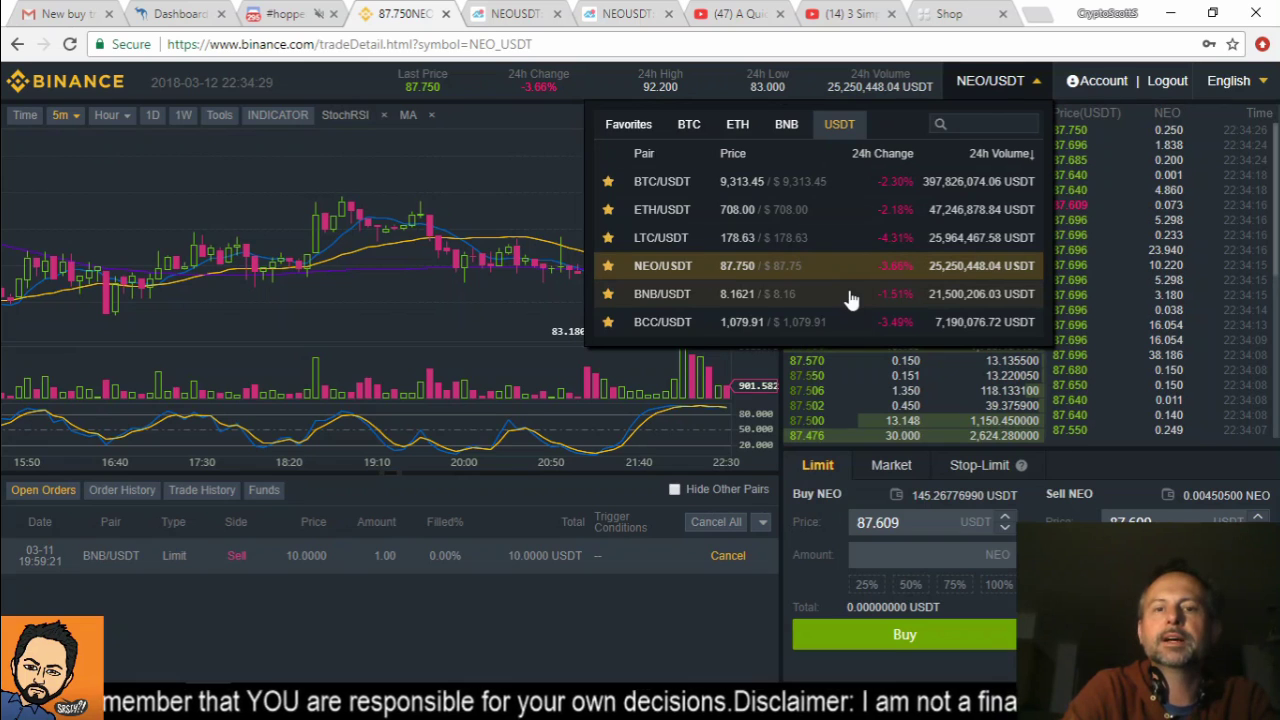
click(836, 330)
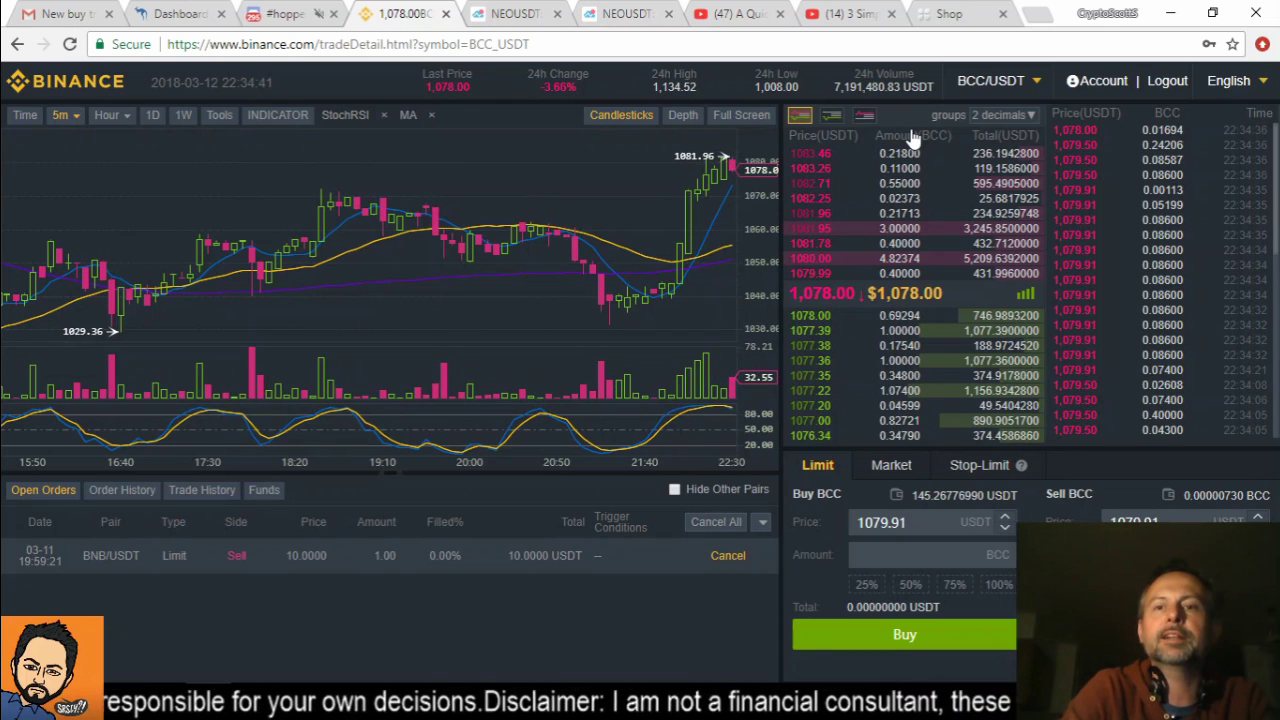
click(160, 14)
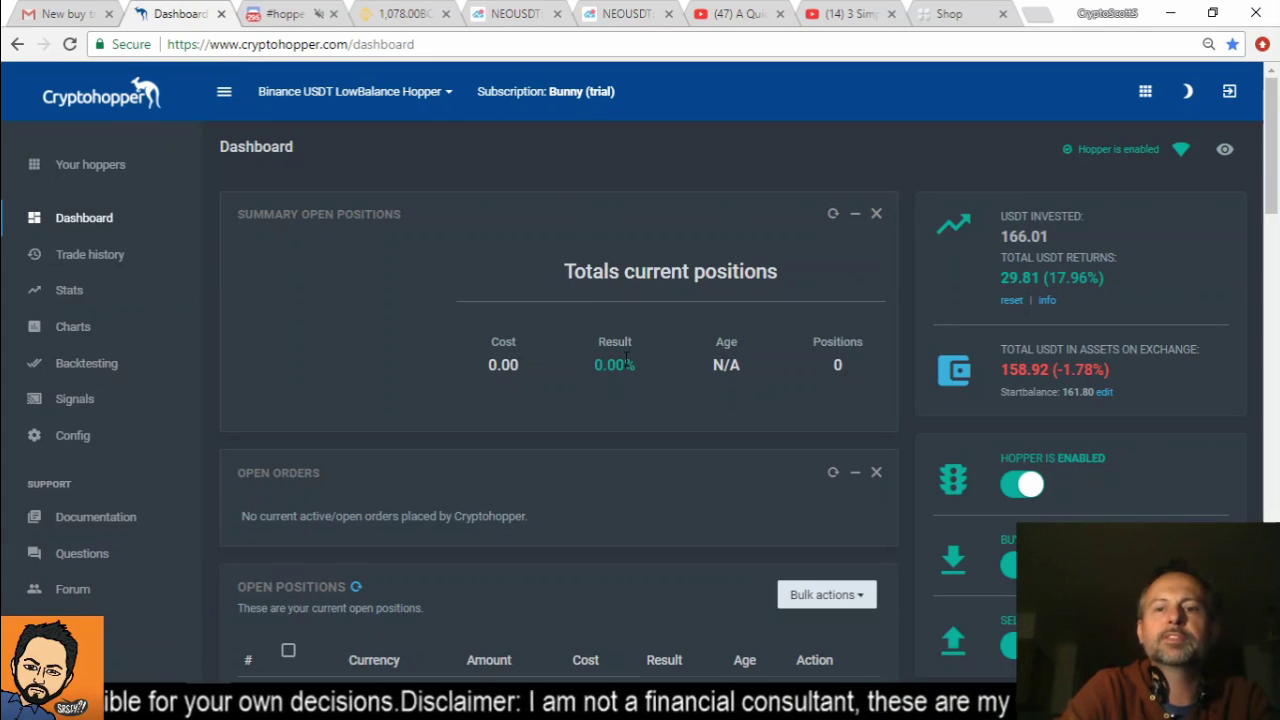
scroll(627, 356, down, 3)
scroll(627, 356, up, 2)
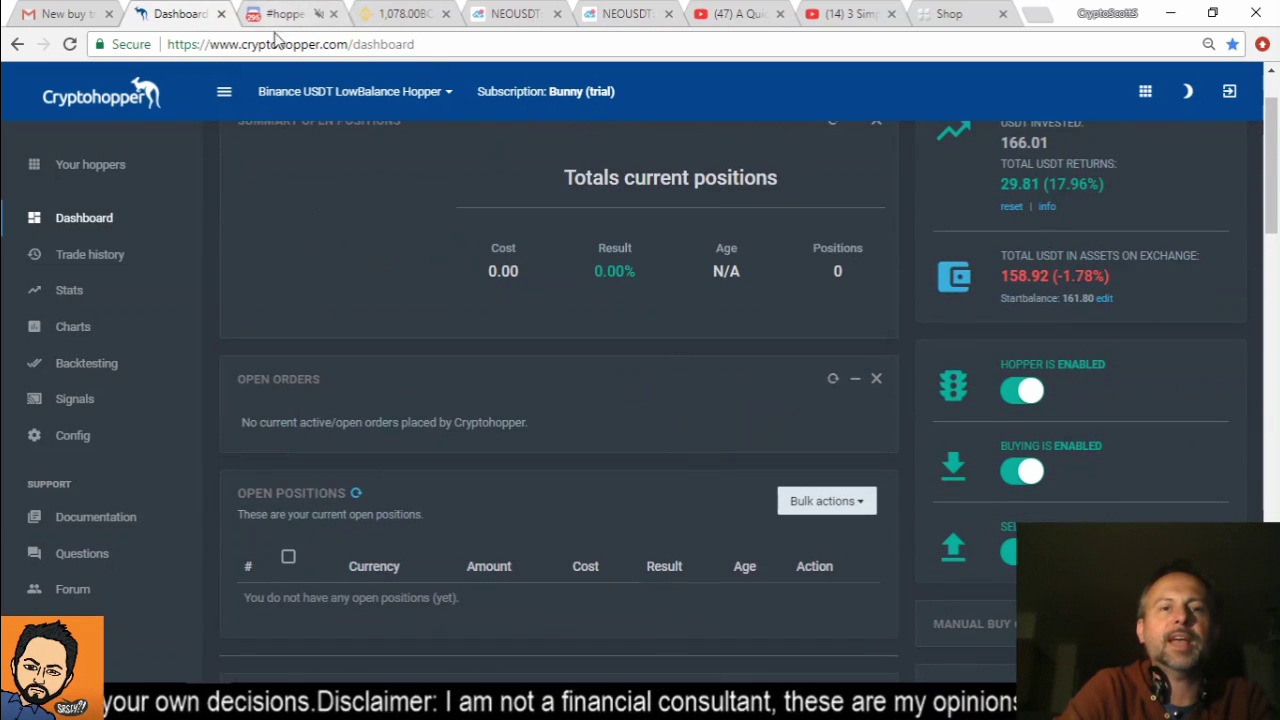
Step: Switch back to Binance and open the BTC/USDT chart to recheck its recent price movement
click(407, 12)
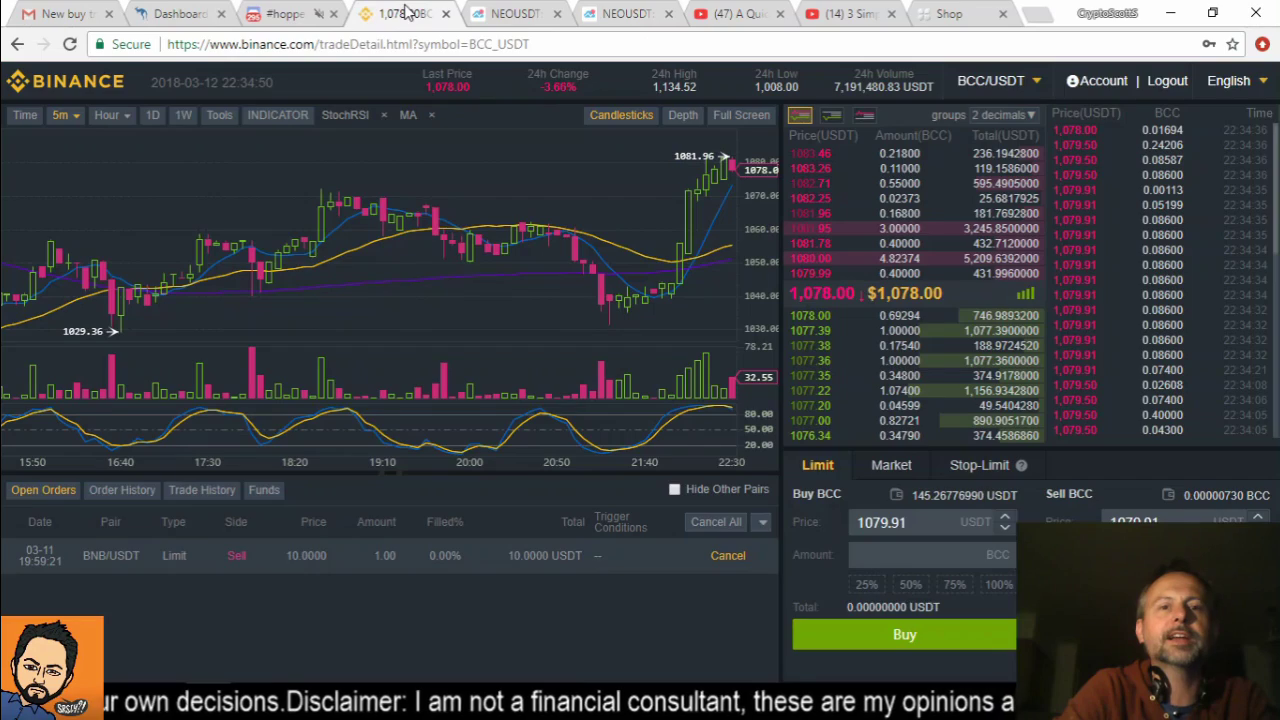
click(971, 86)
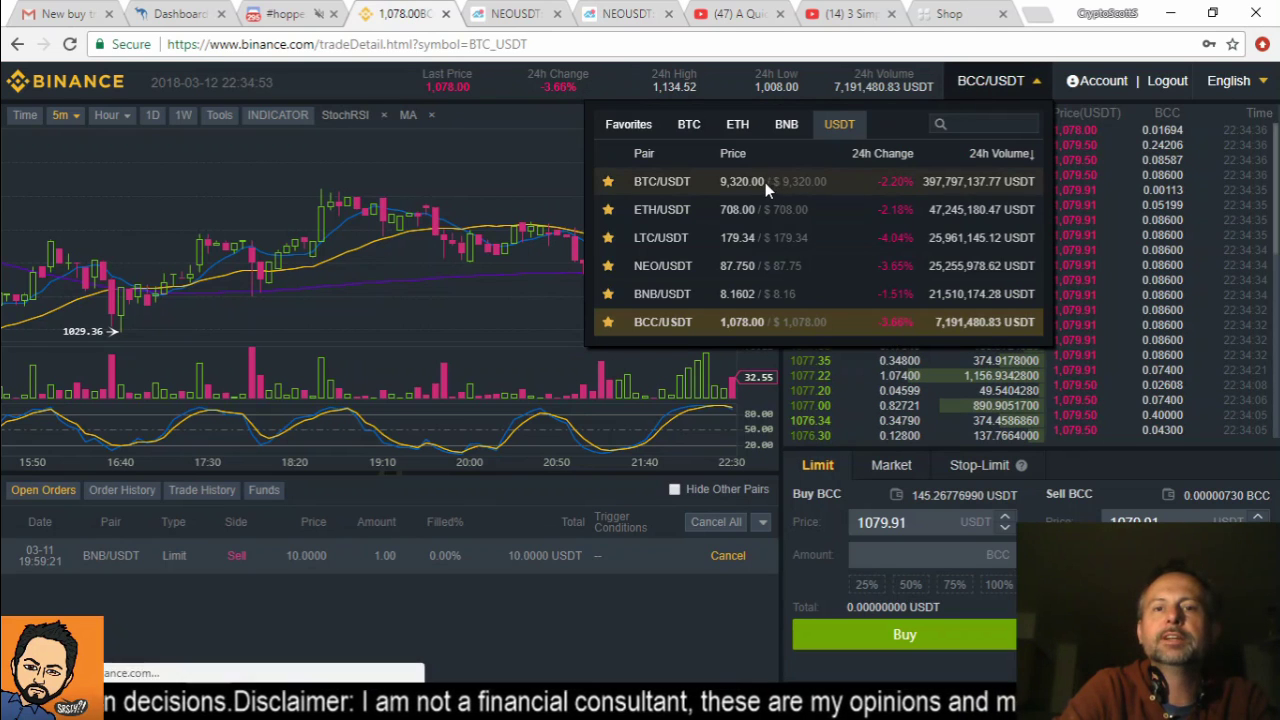
click(765, 182)
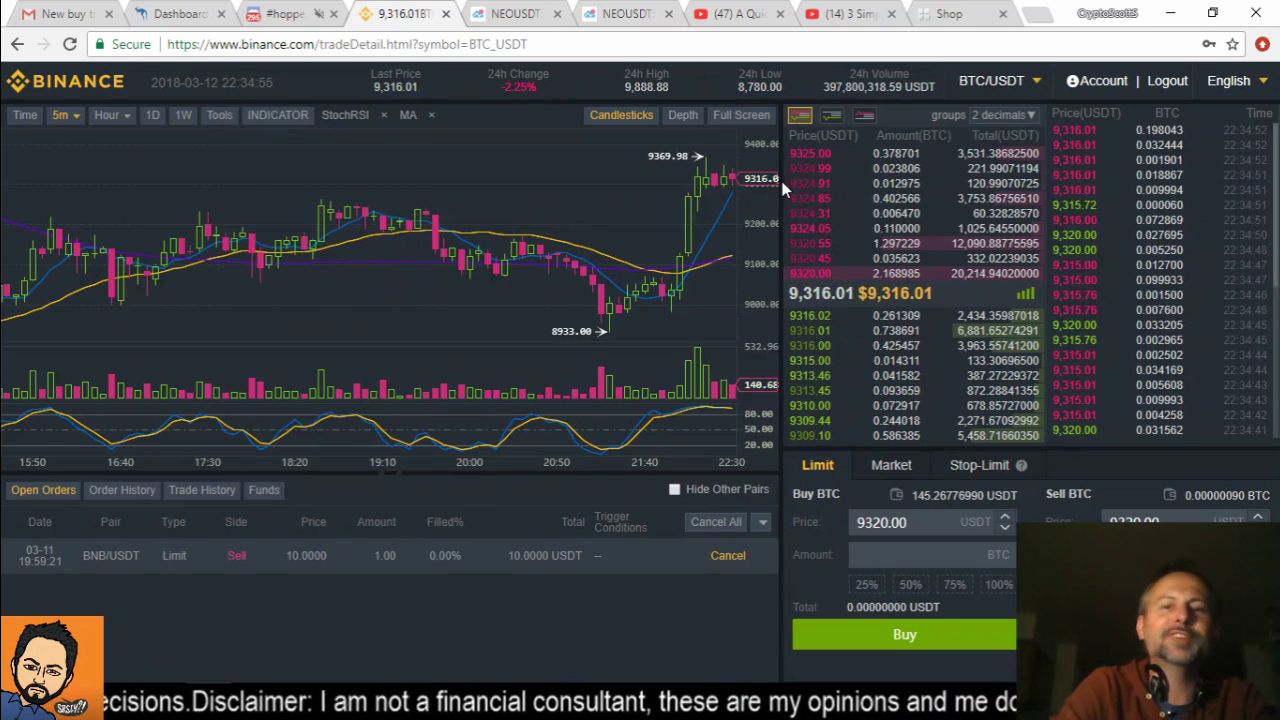